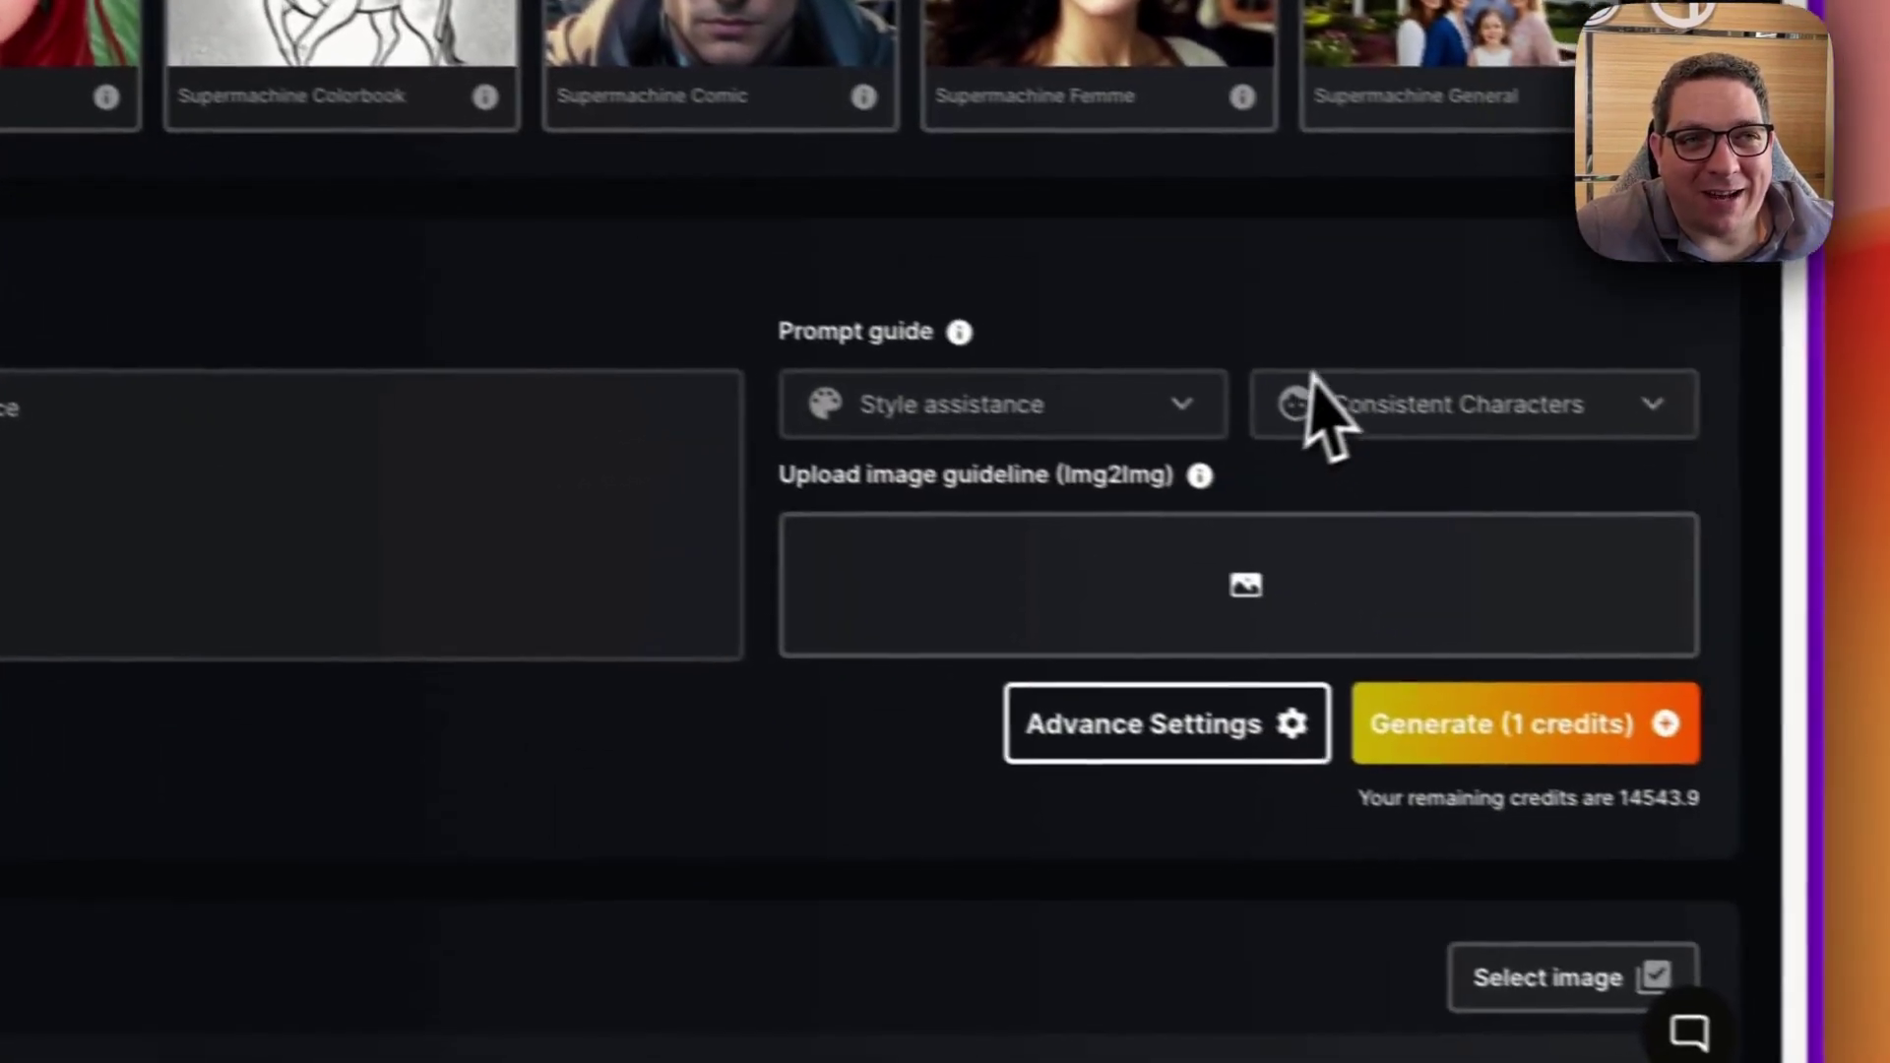
Browse the Consistent Characters list, then scroll down to the four 1nd141 hippy portraits in Output.
click(1341, 386)
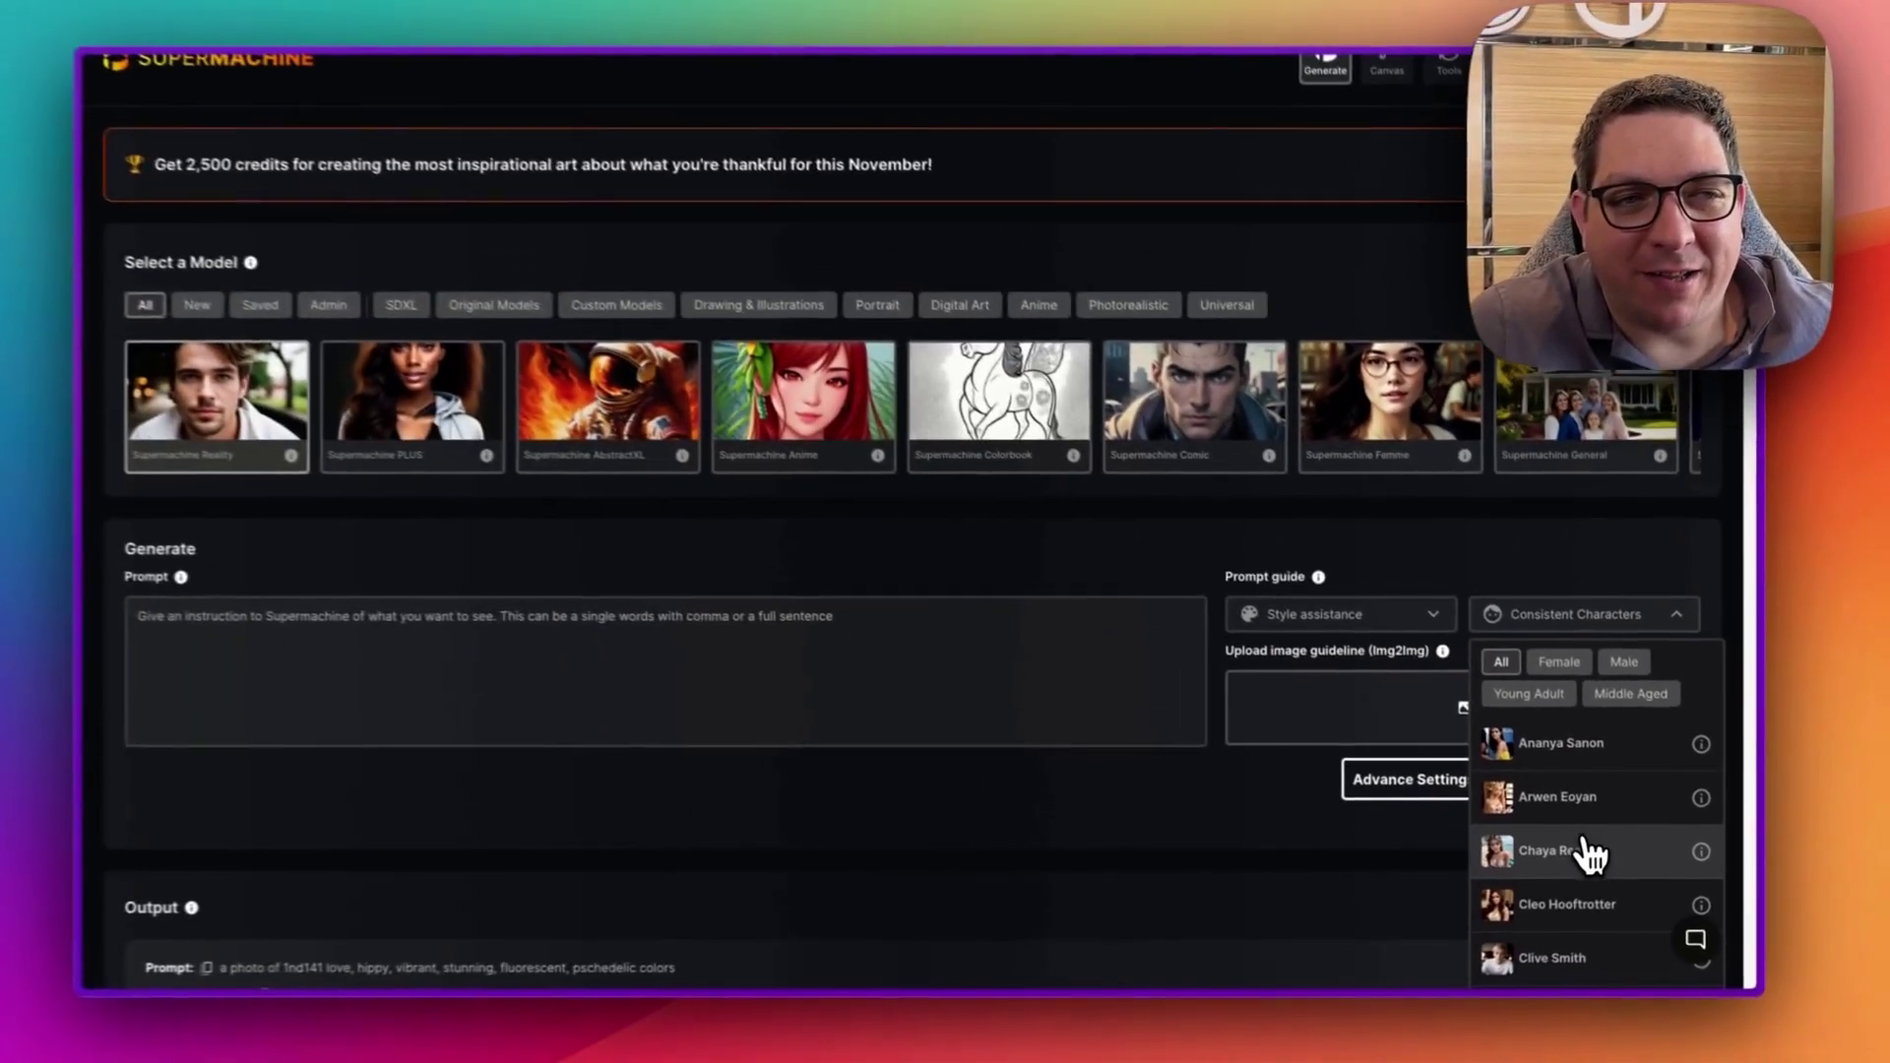
scroll(1427, 870, down, 3)
scroll(1595, 856, down, 1)
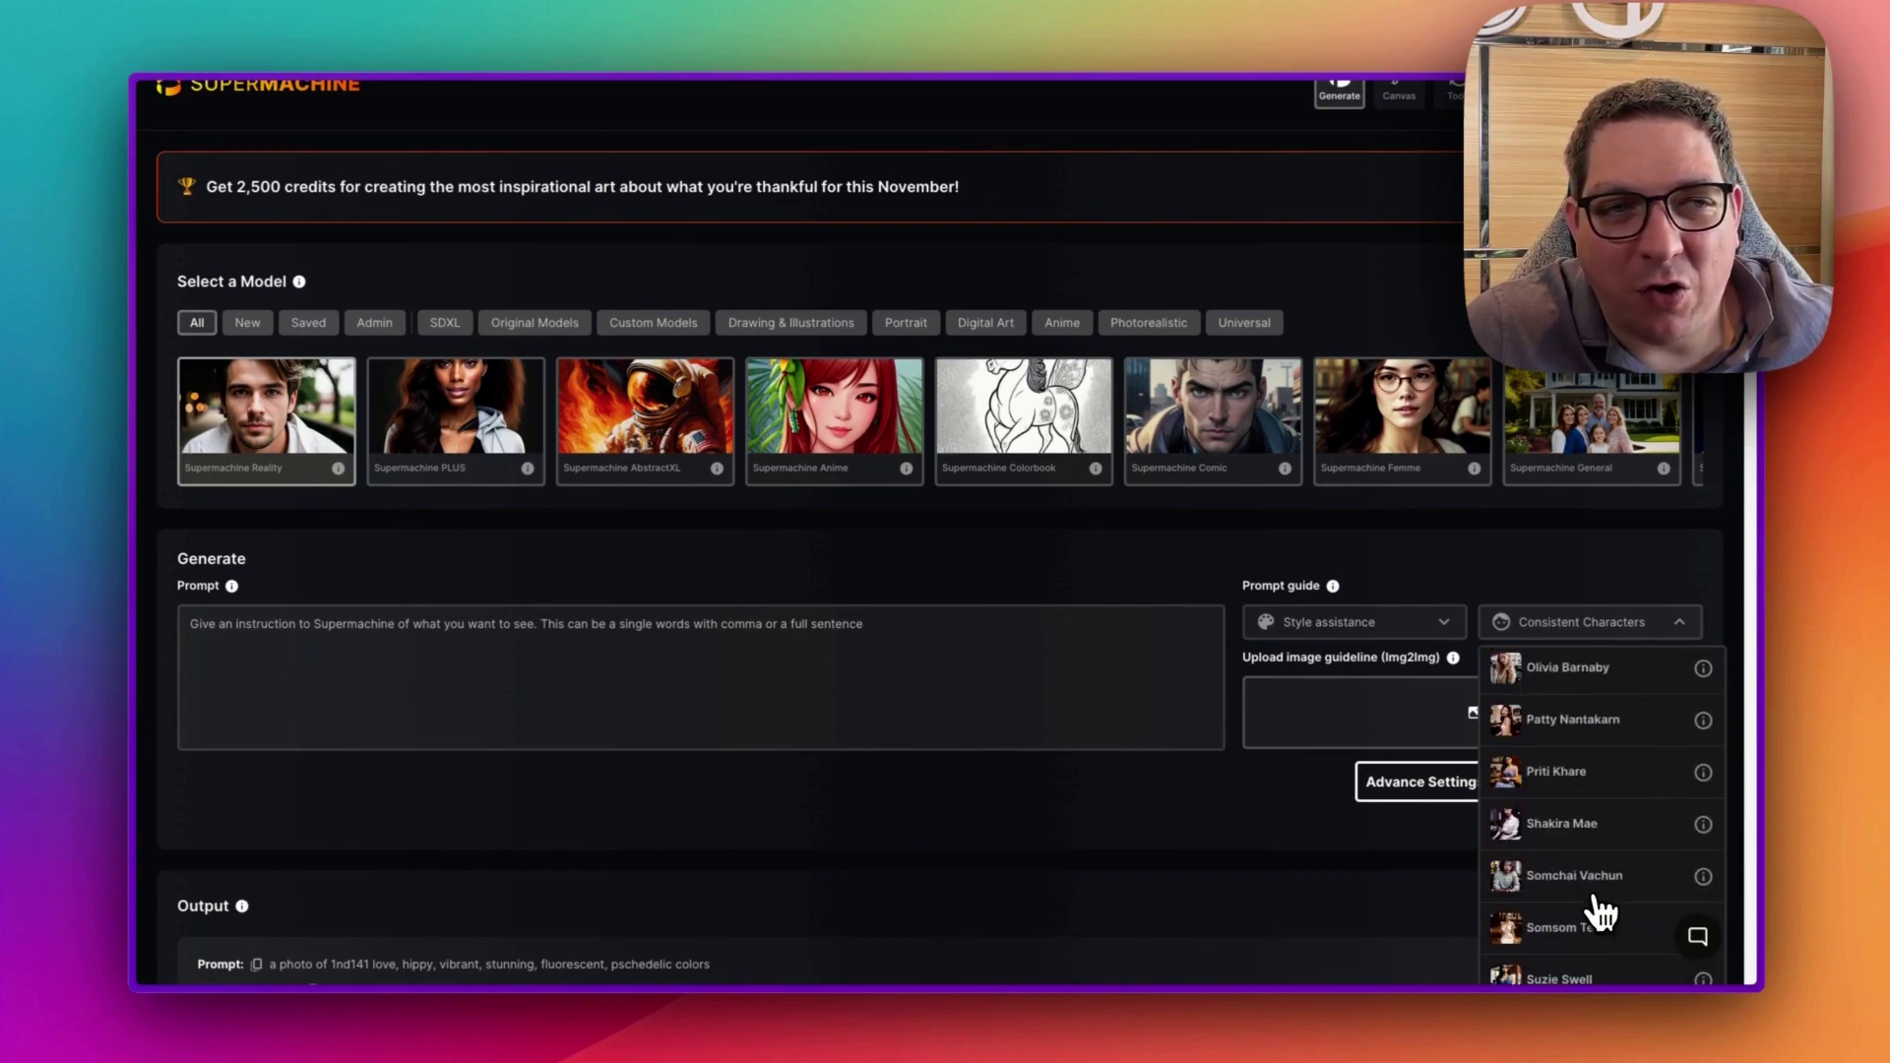
scroll(1260, 704, down, 10)
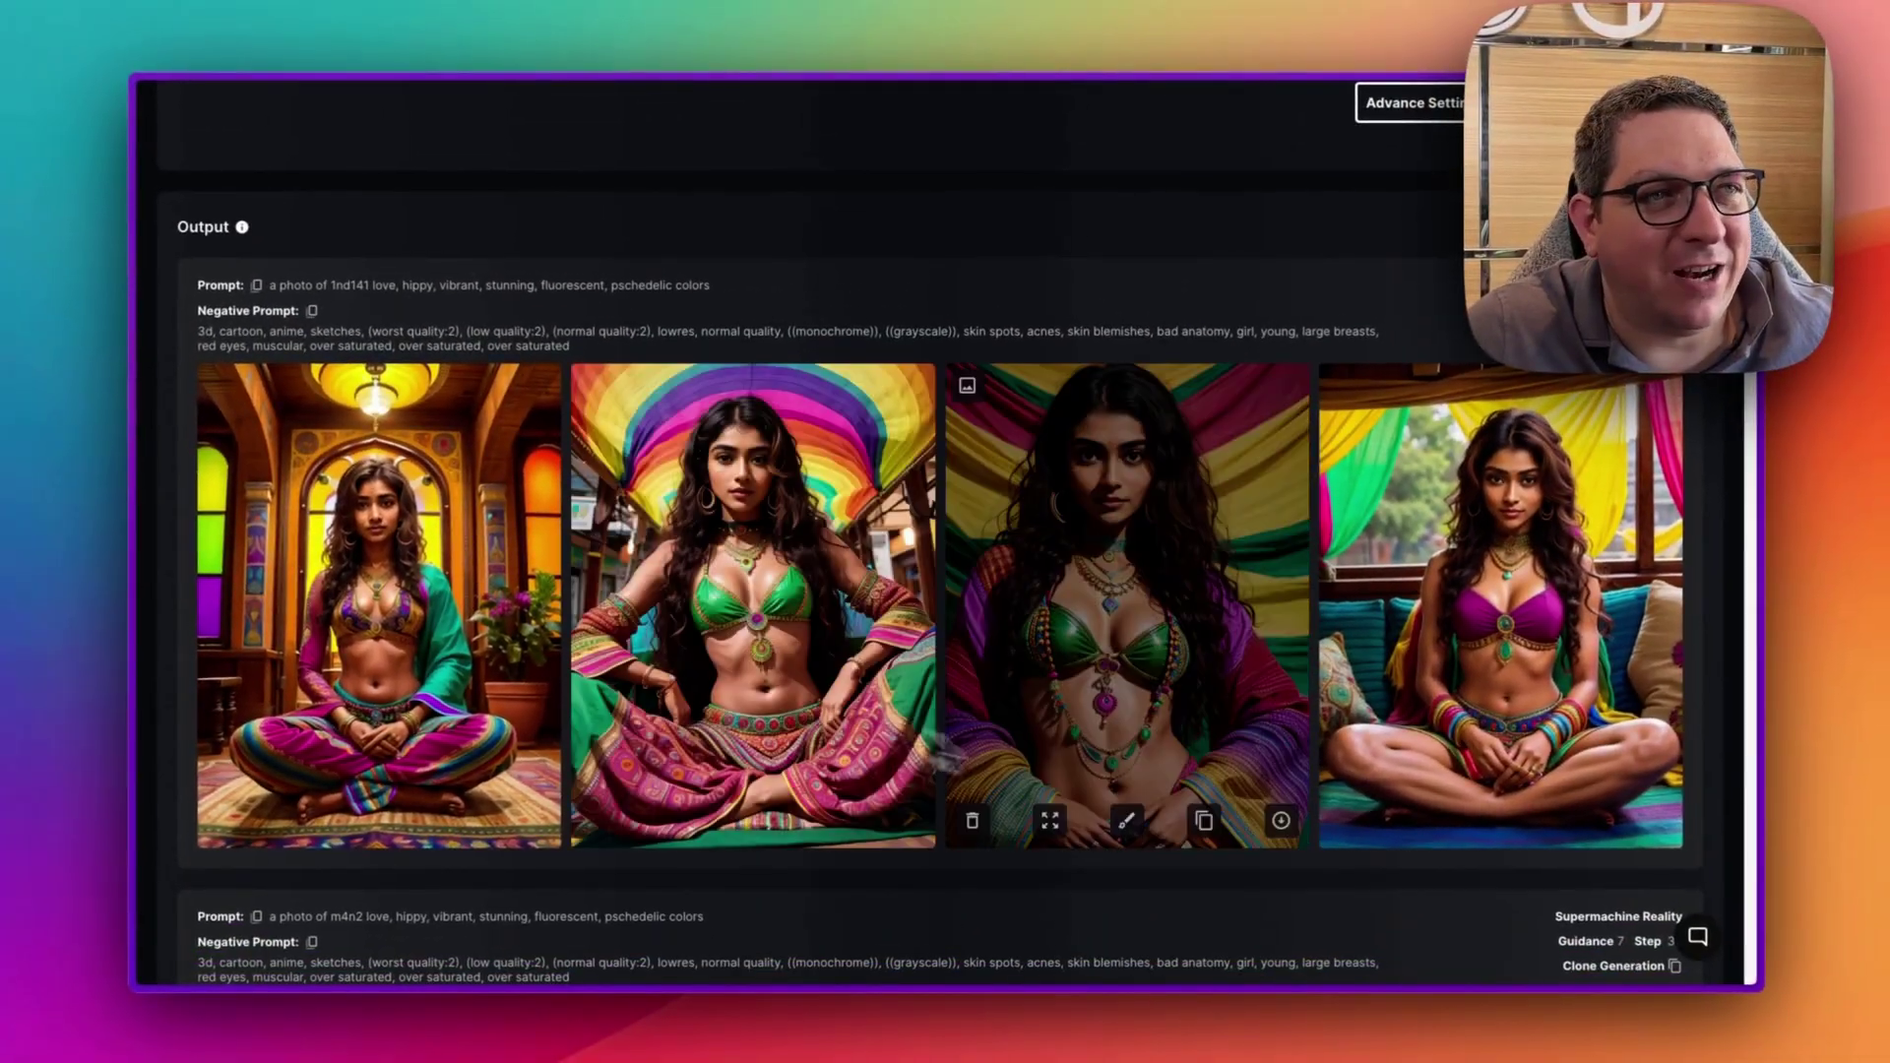
scroll(818, 666, down, 9)
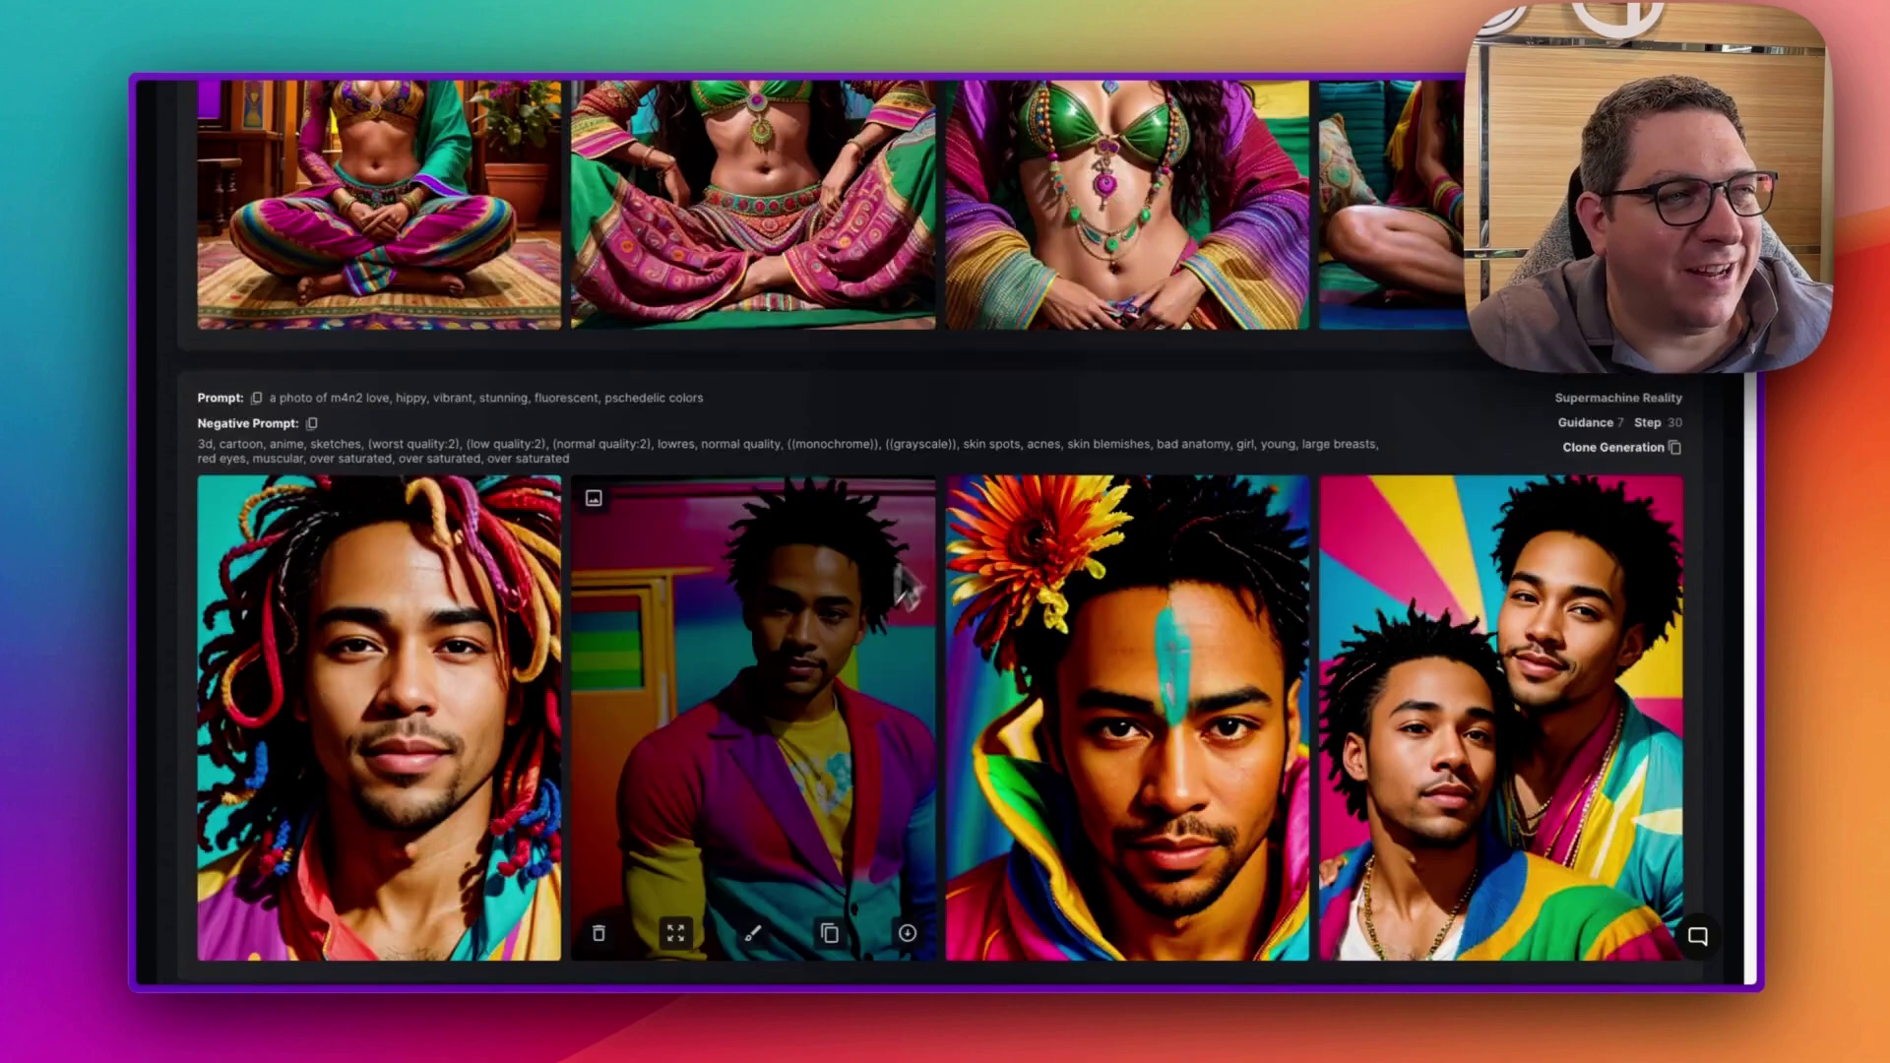
scroll(813, 663, down, 4)
scroll(839, 731, down, 5)
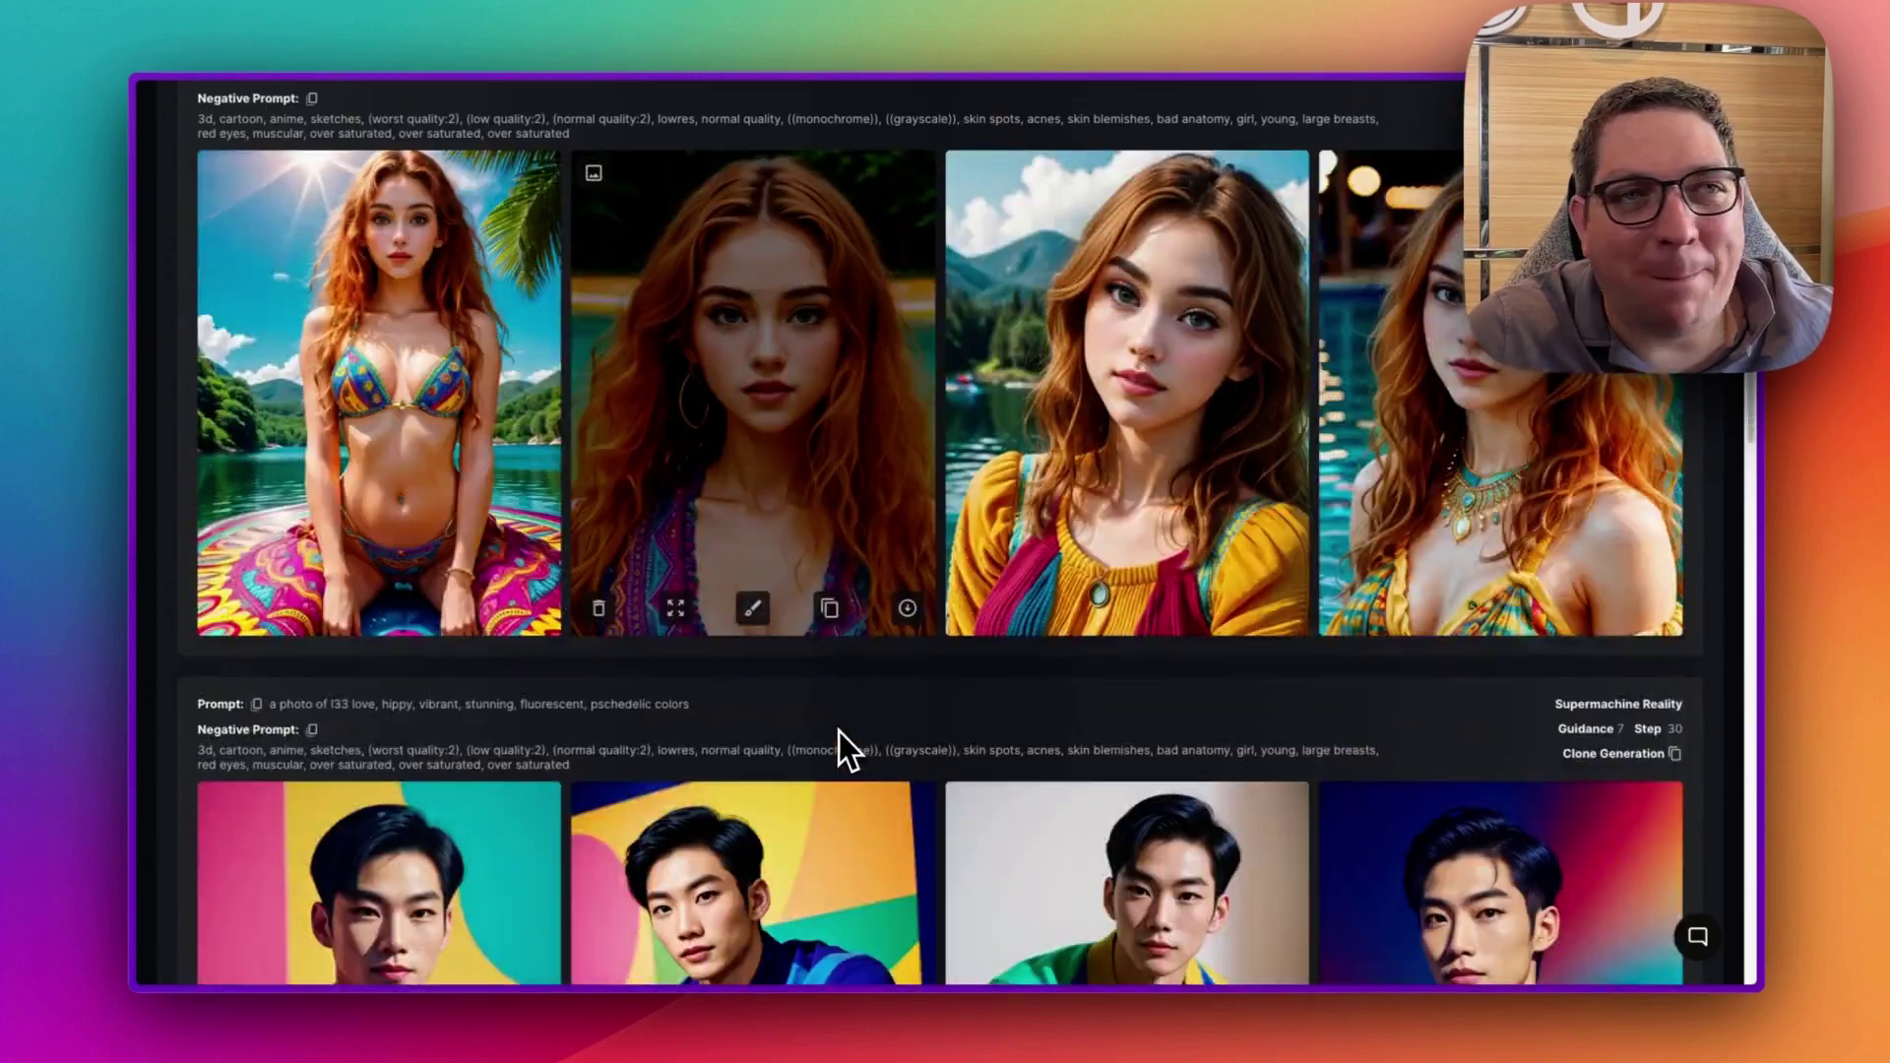
scroll(838, 731, down, 8)
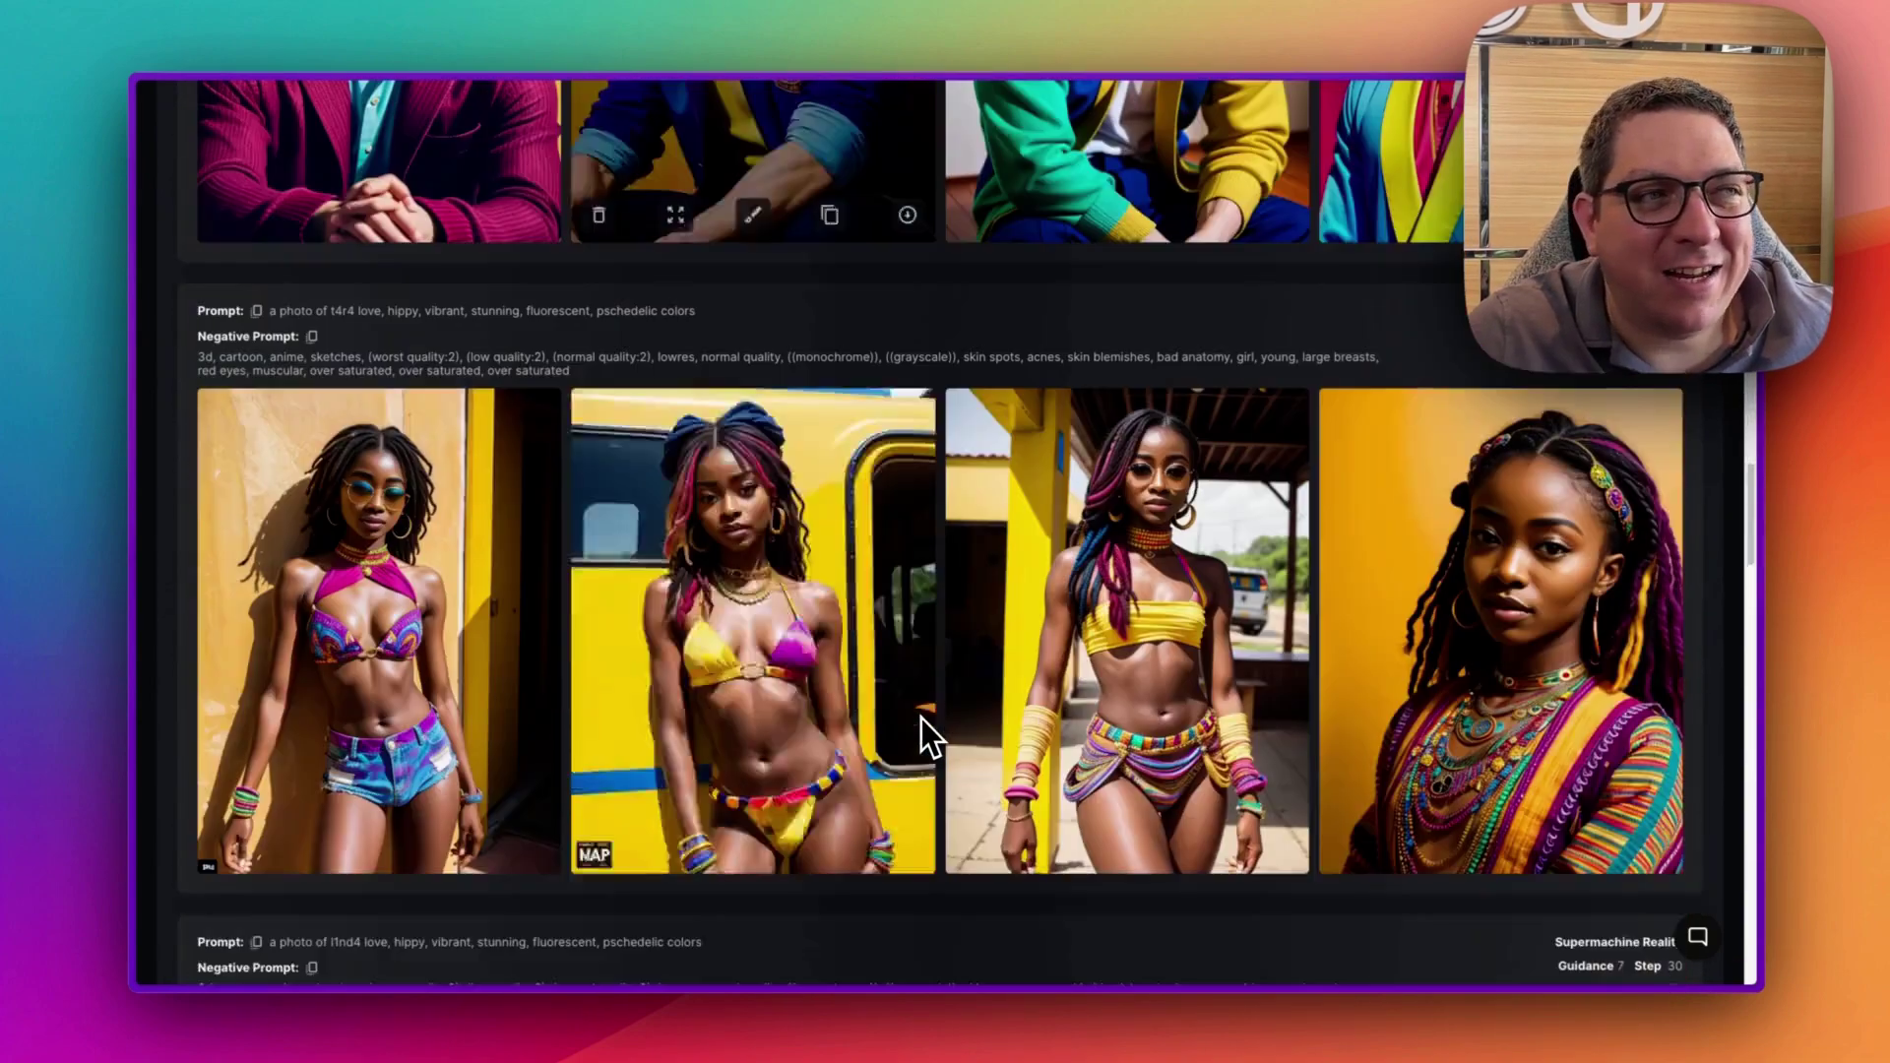
scroll(876, 768, down, 6)
scroll(772, 801, down, 6)
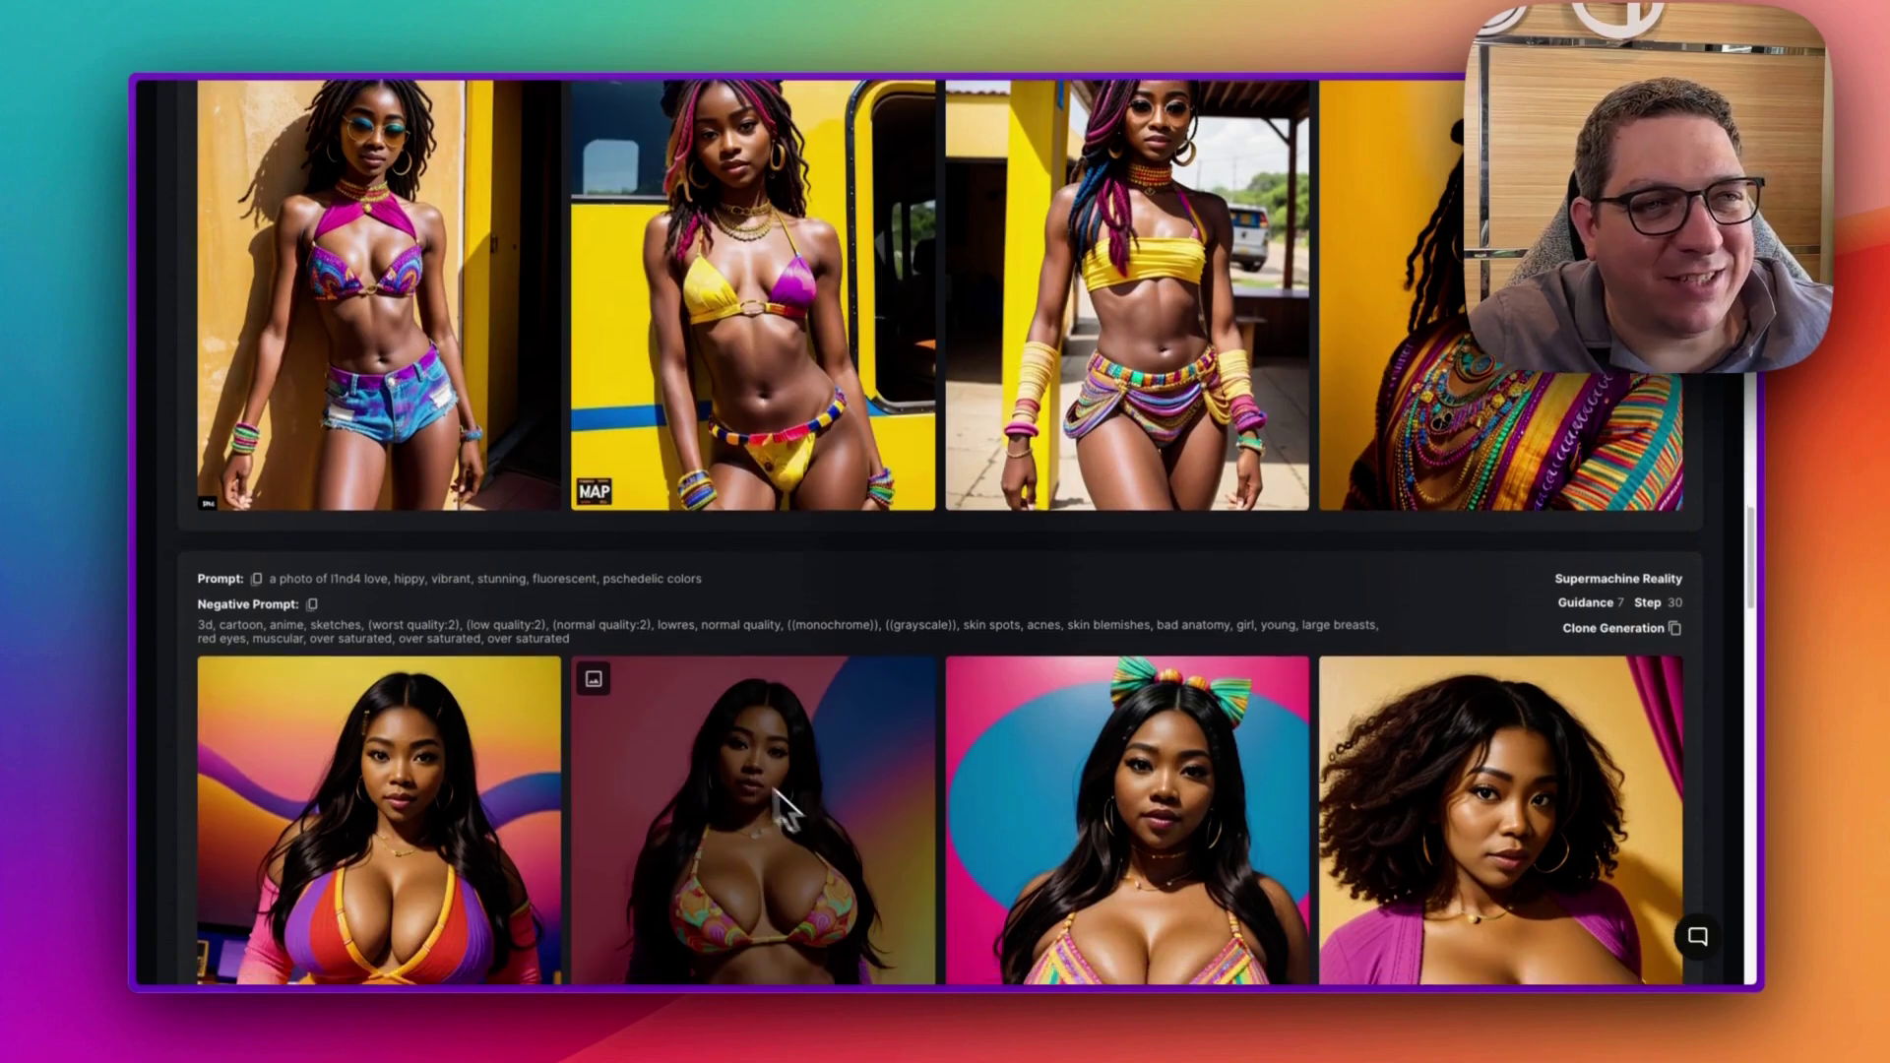
scroll(825, 817, down, 11)
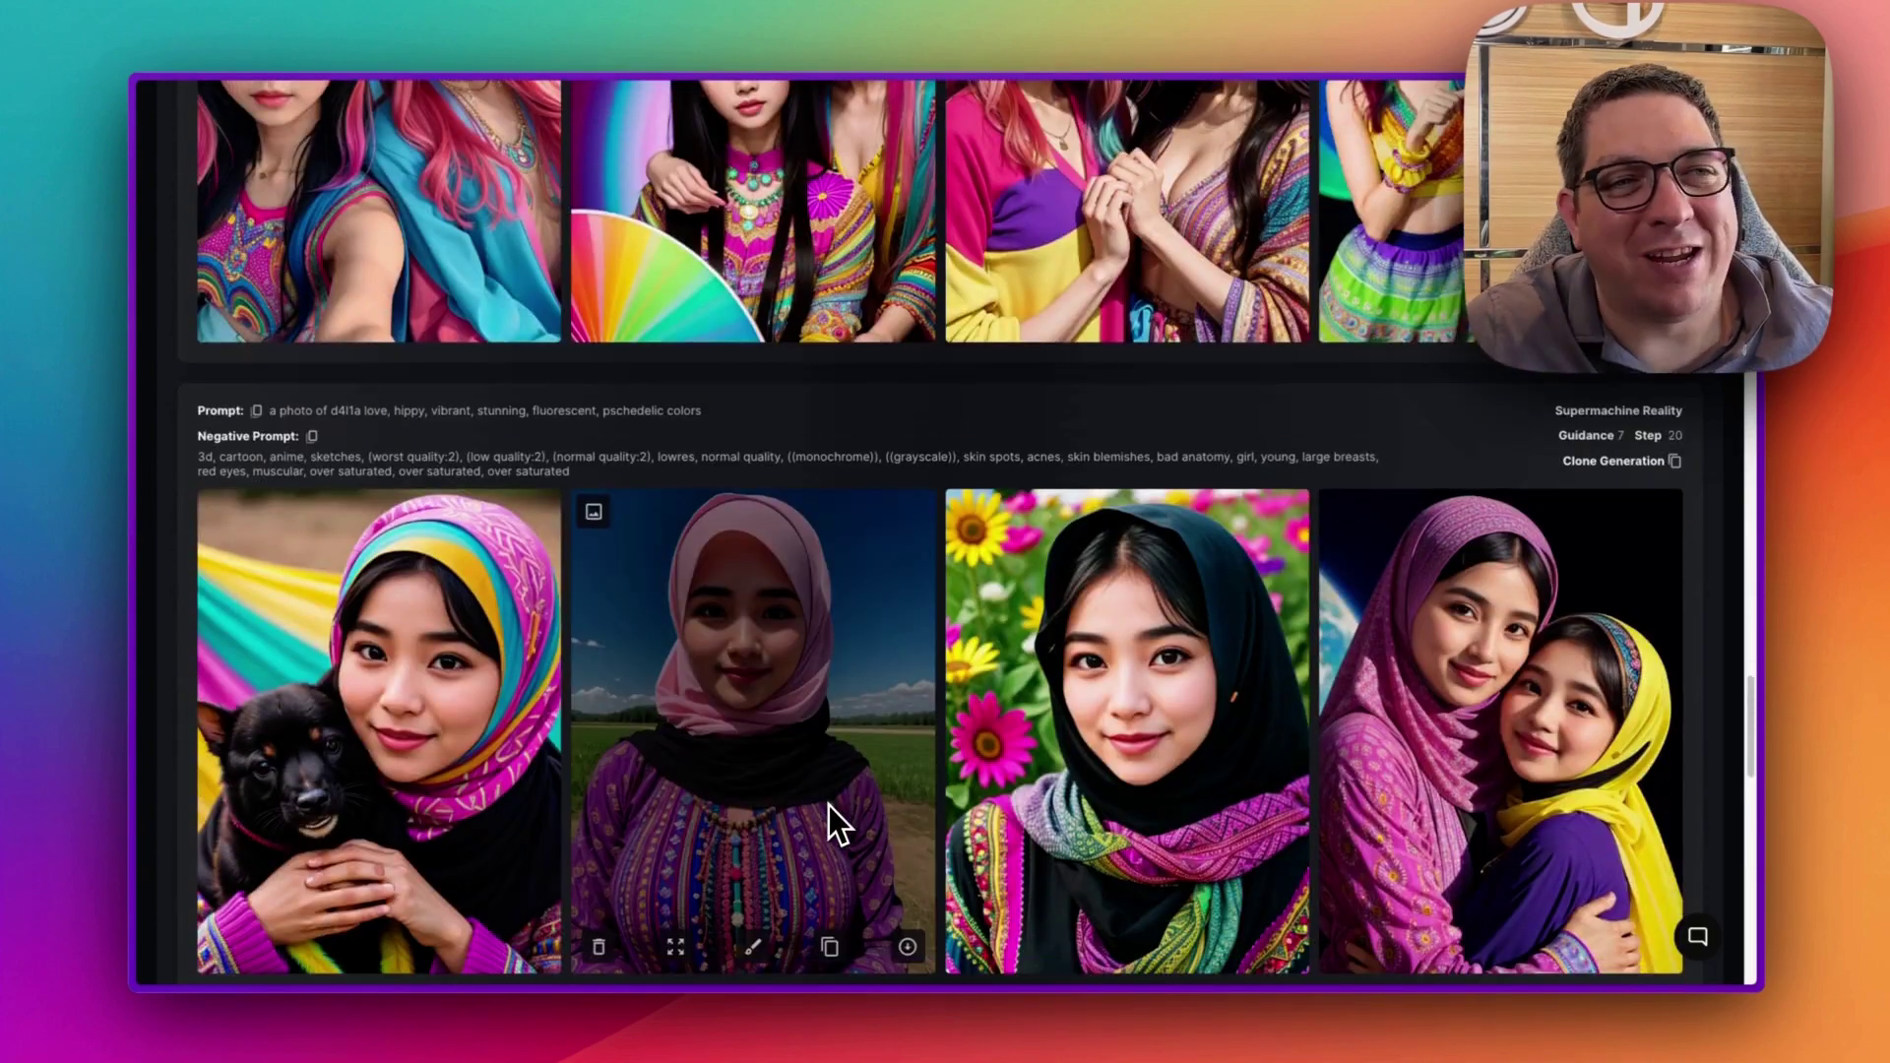
scroll(829, 805, down, 4)
scroll(829, 805, down, 3)
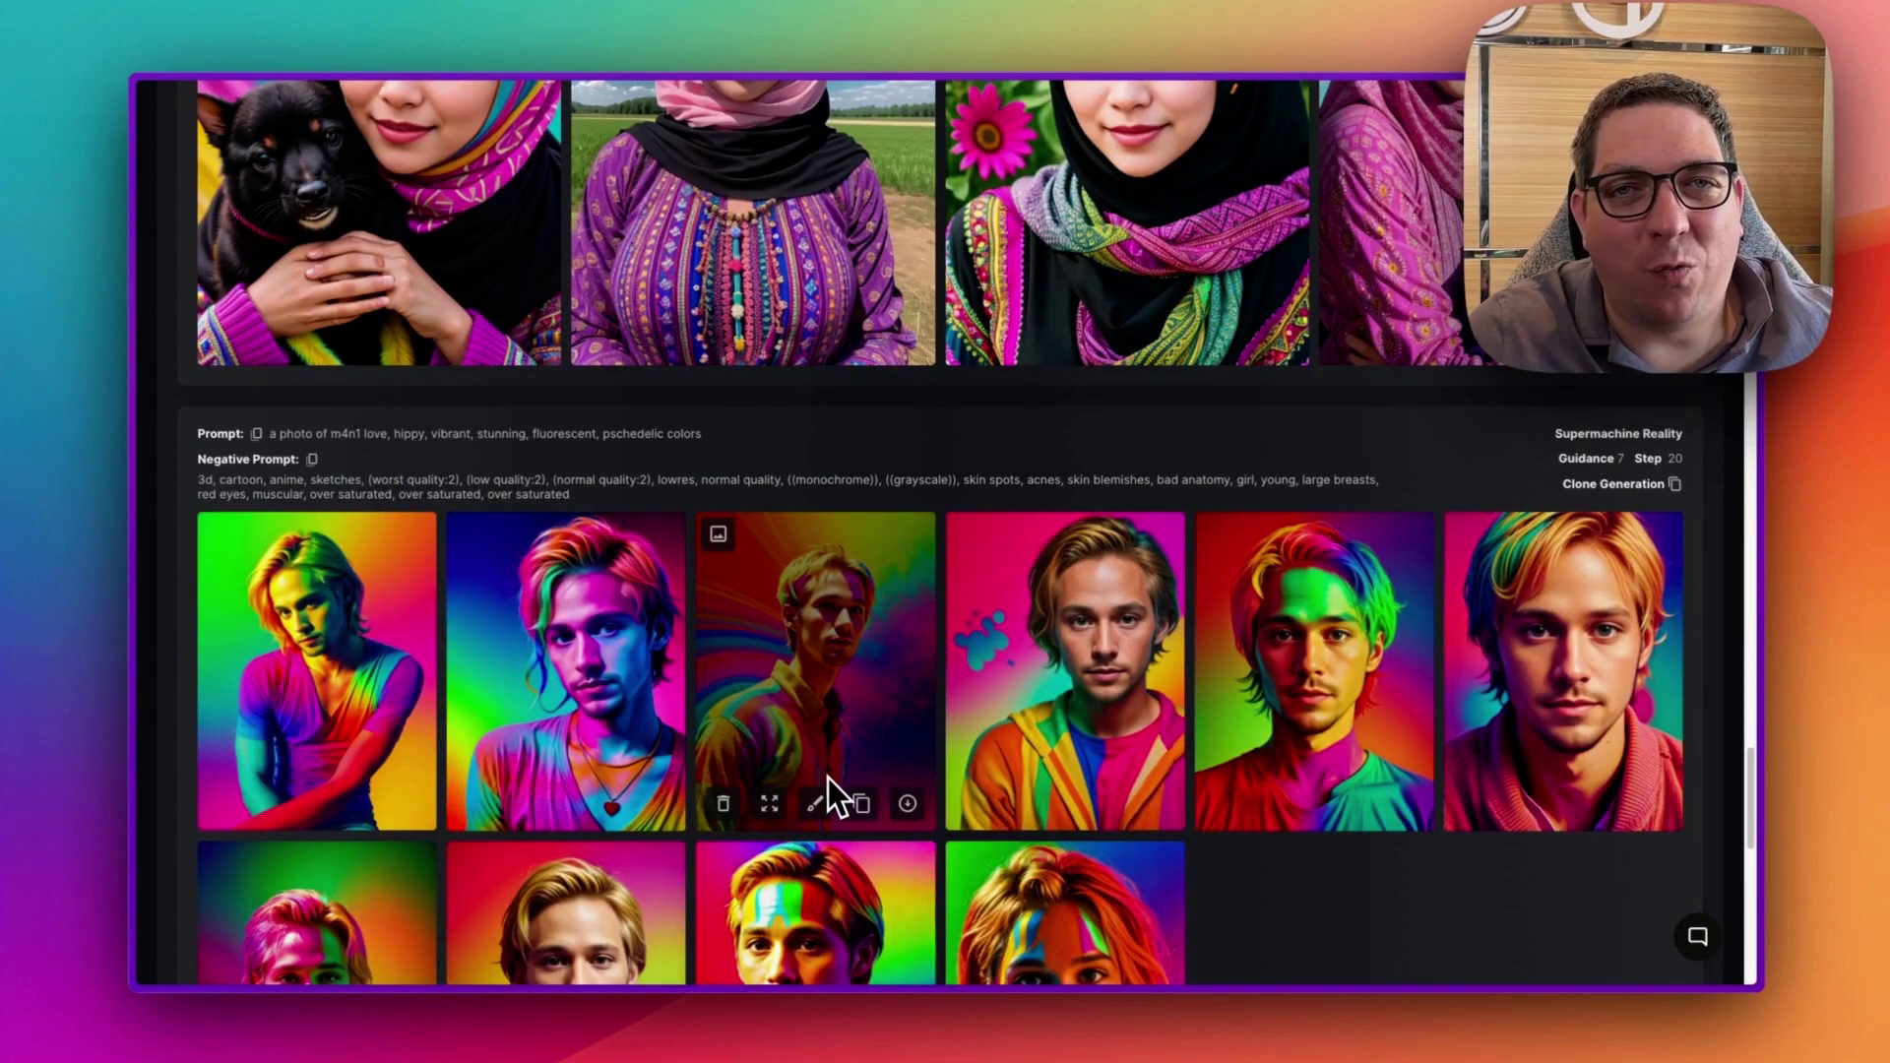
scroll(823, 770, up, 19)
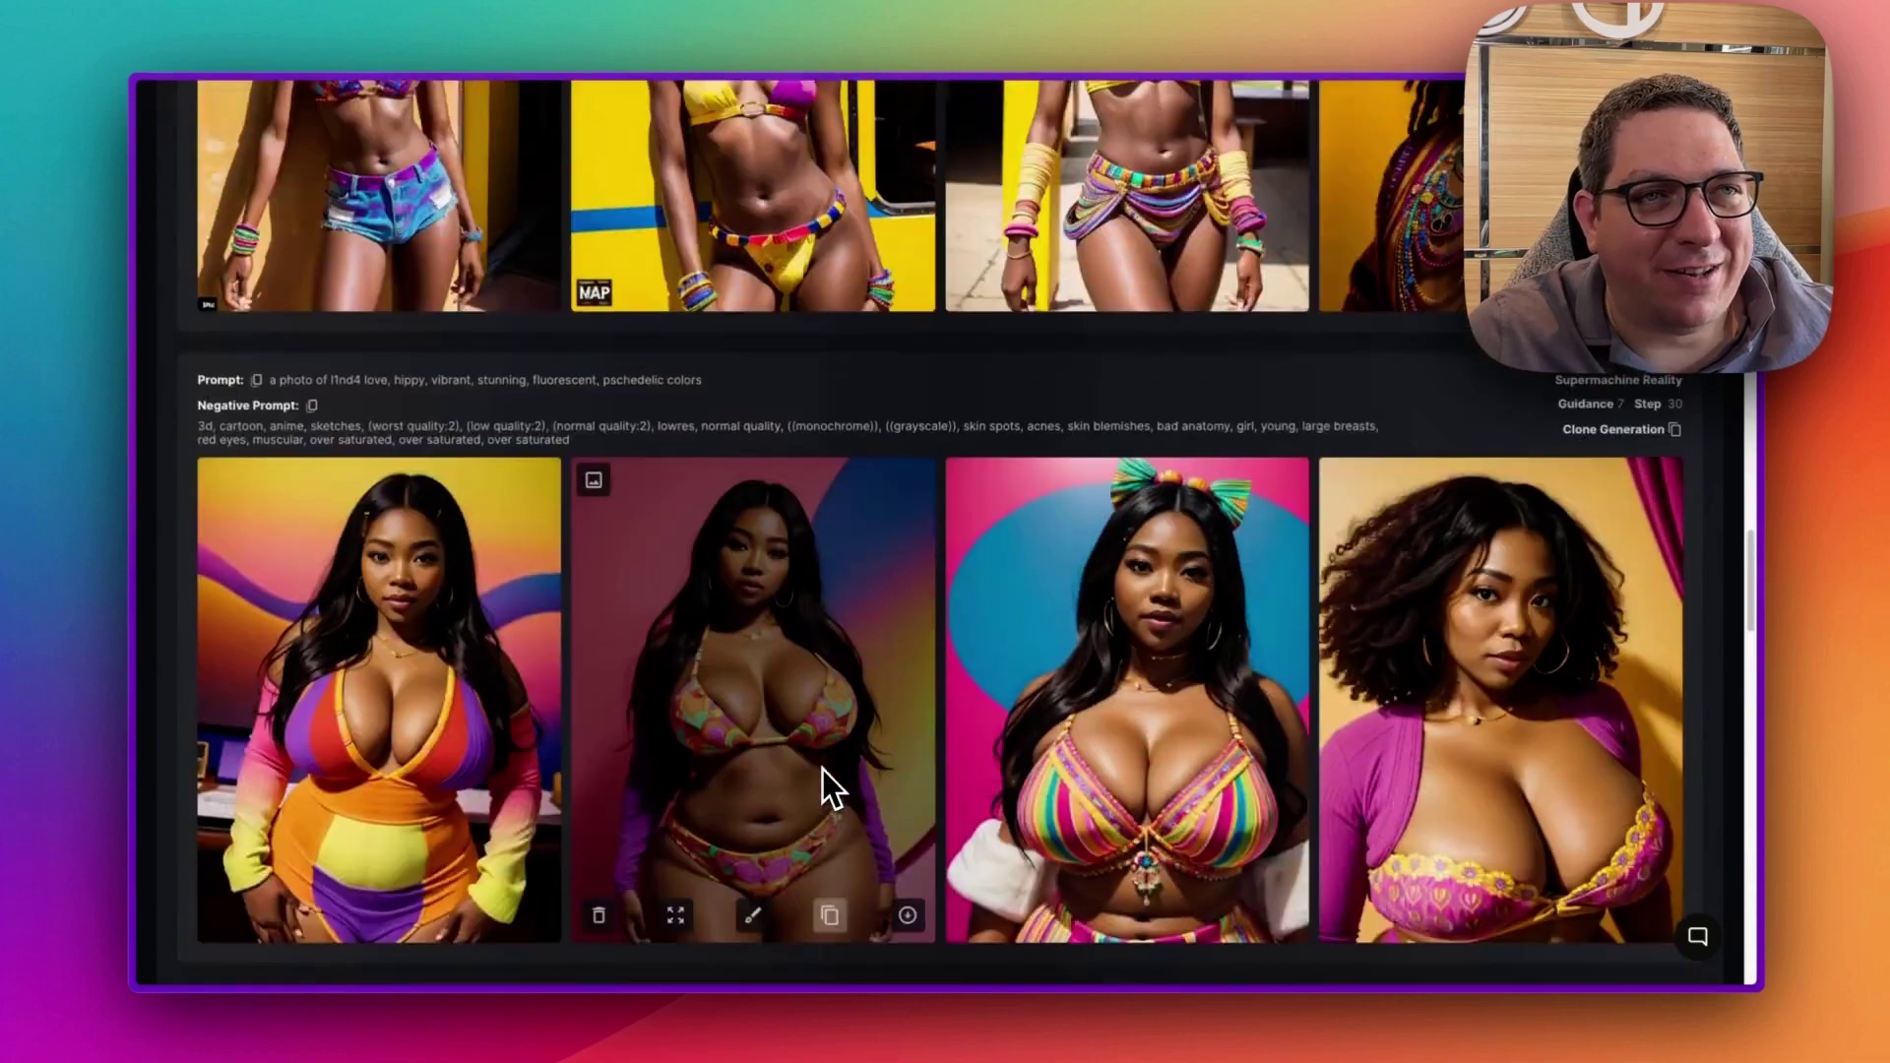
scroll(823, 770, up, 20)
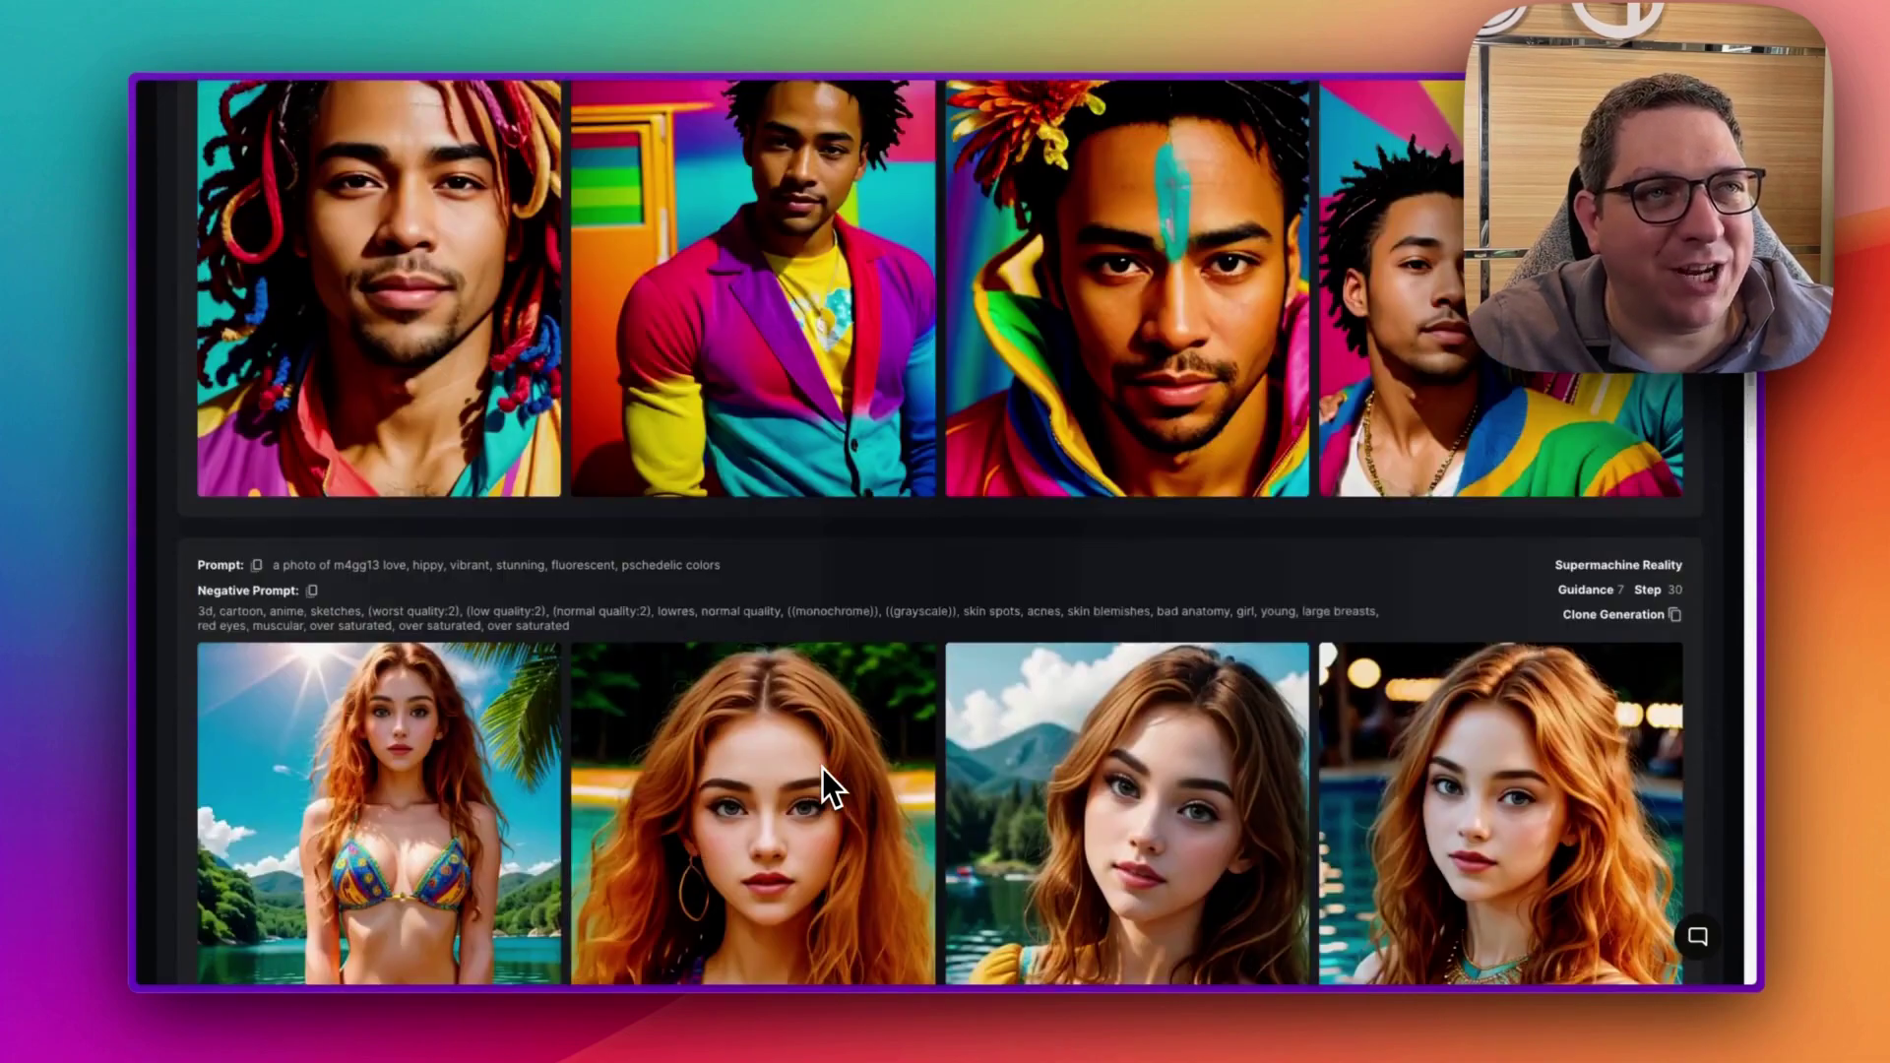
scroll(824, 770, up, 15)
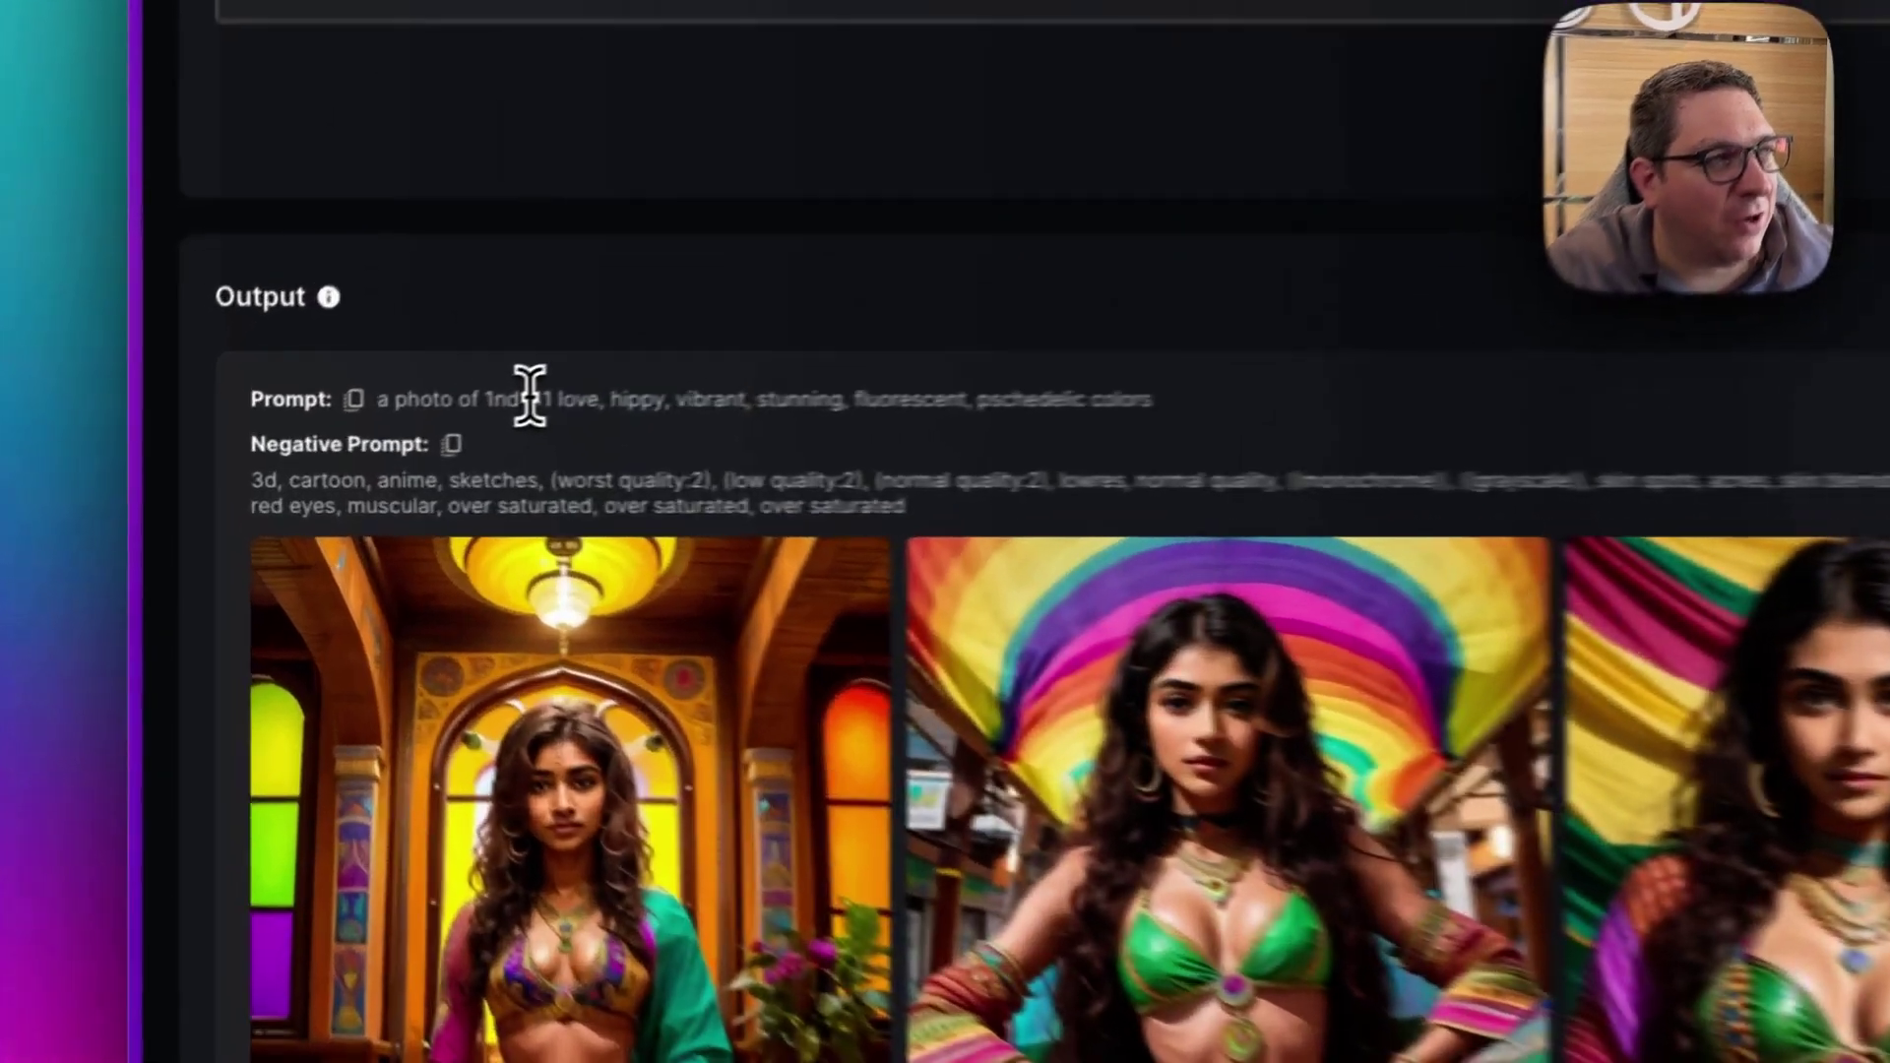
Select the first output's 1nd141 prompt and clone that generation into the Generate form.
triple_click(357, 442)
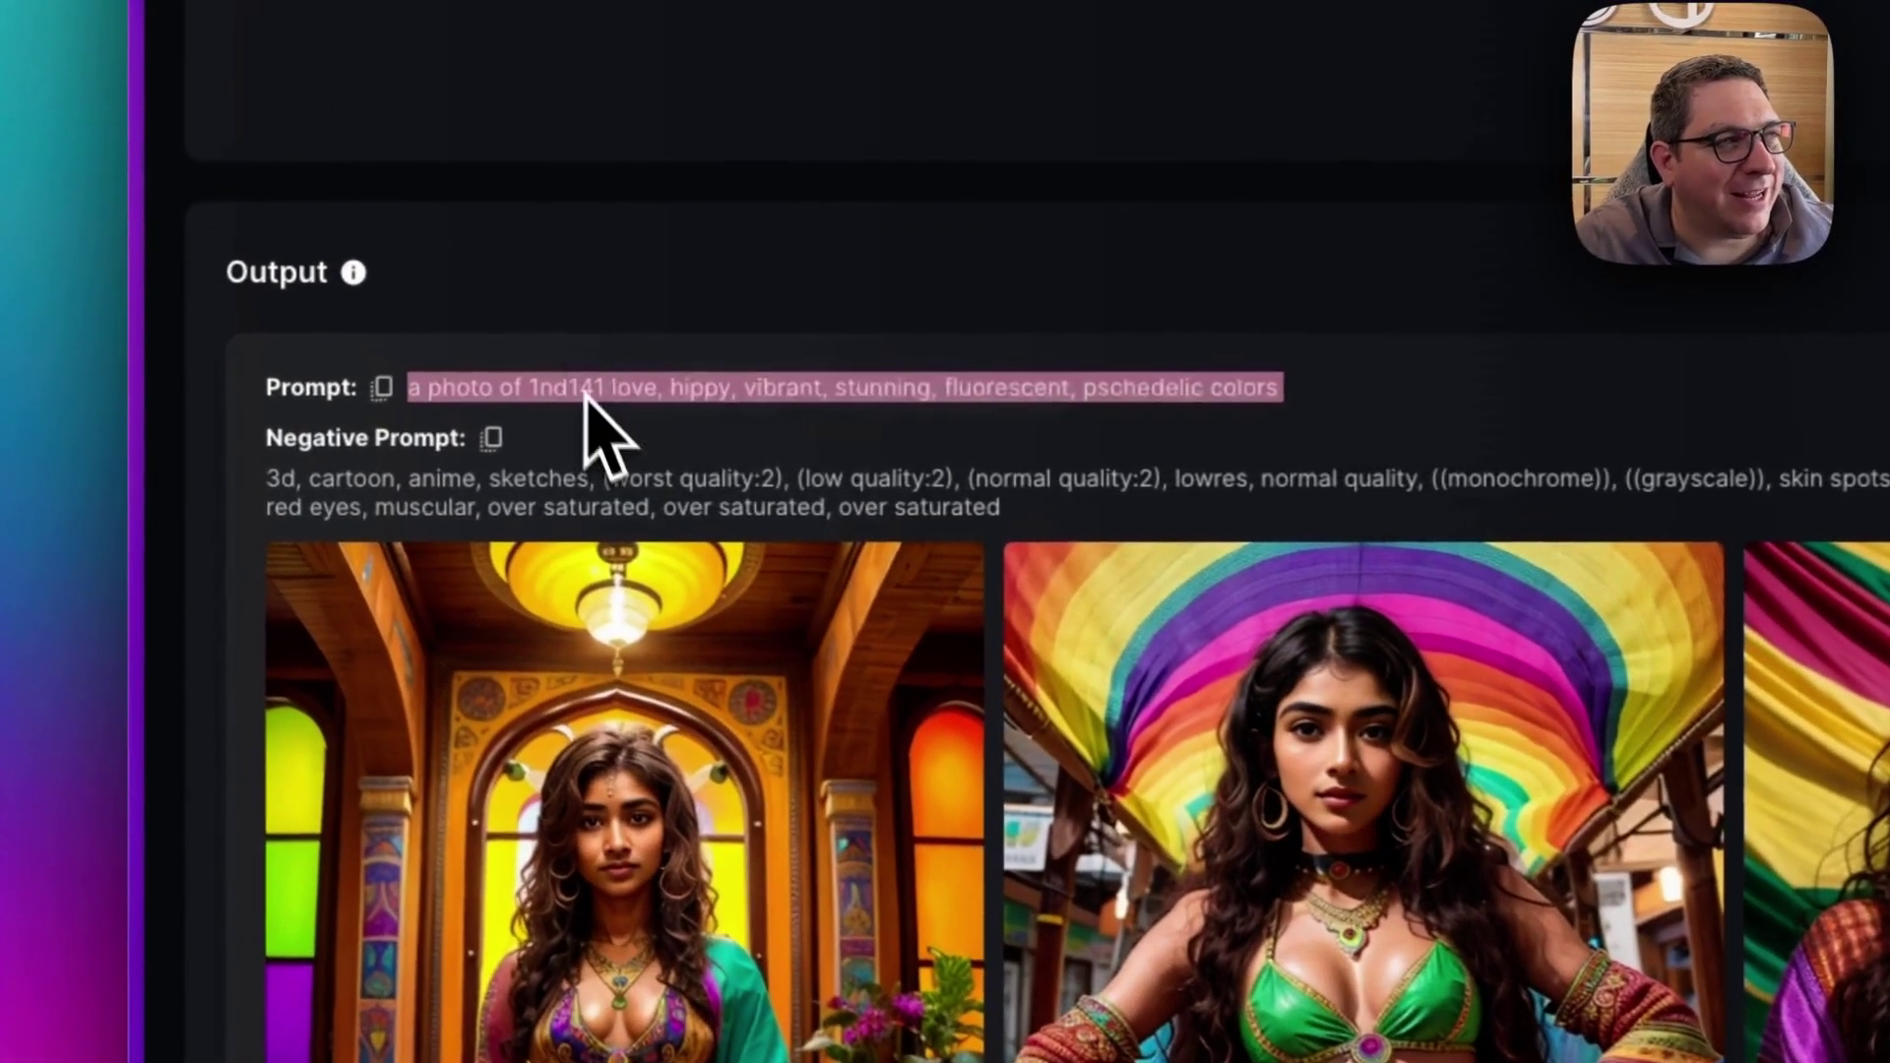
double_click(581, 389)
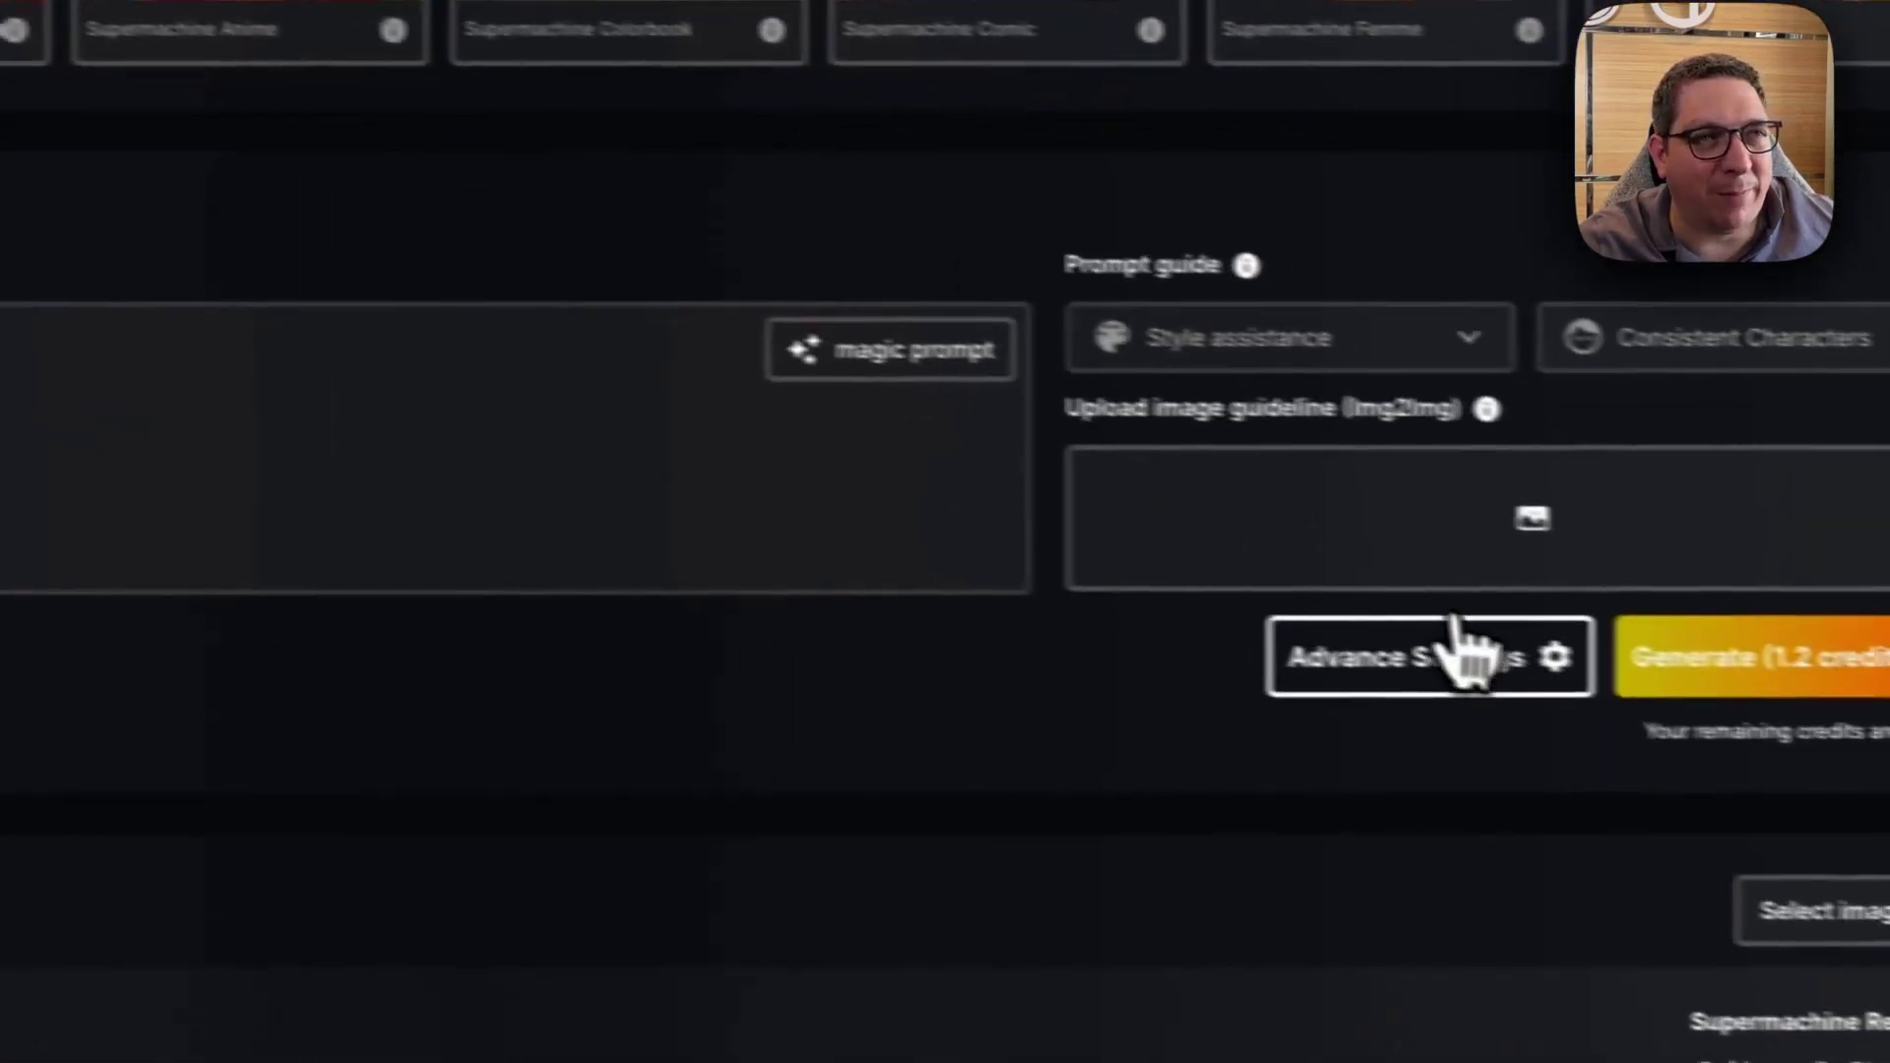
click(1550, 536)
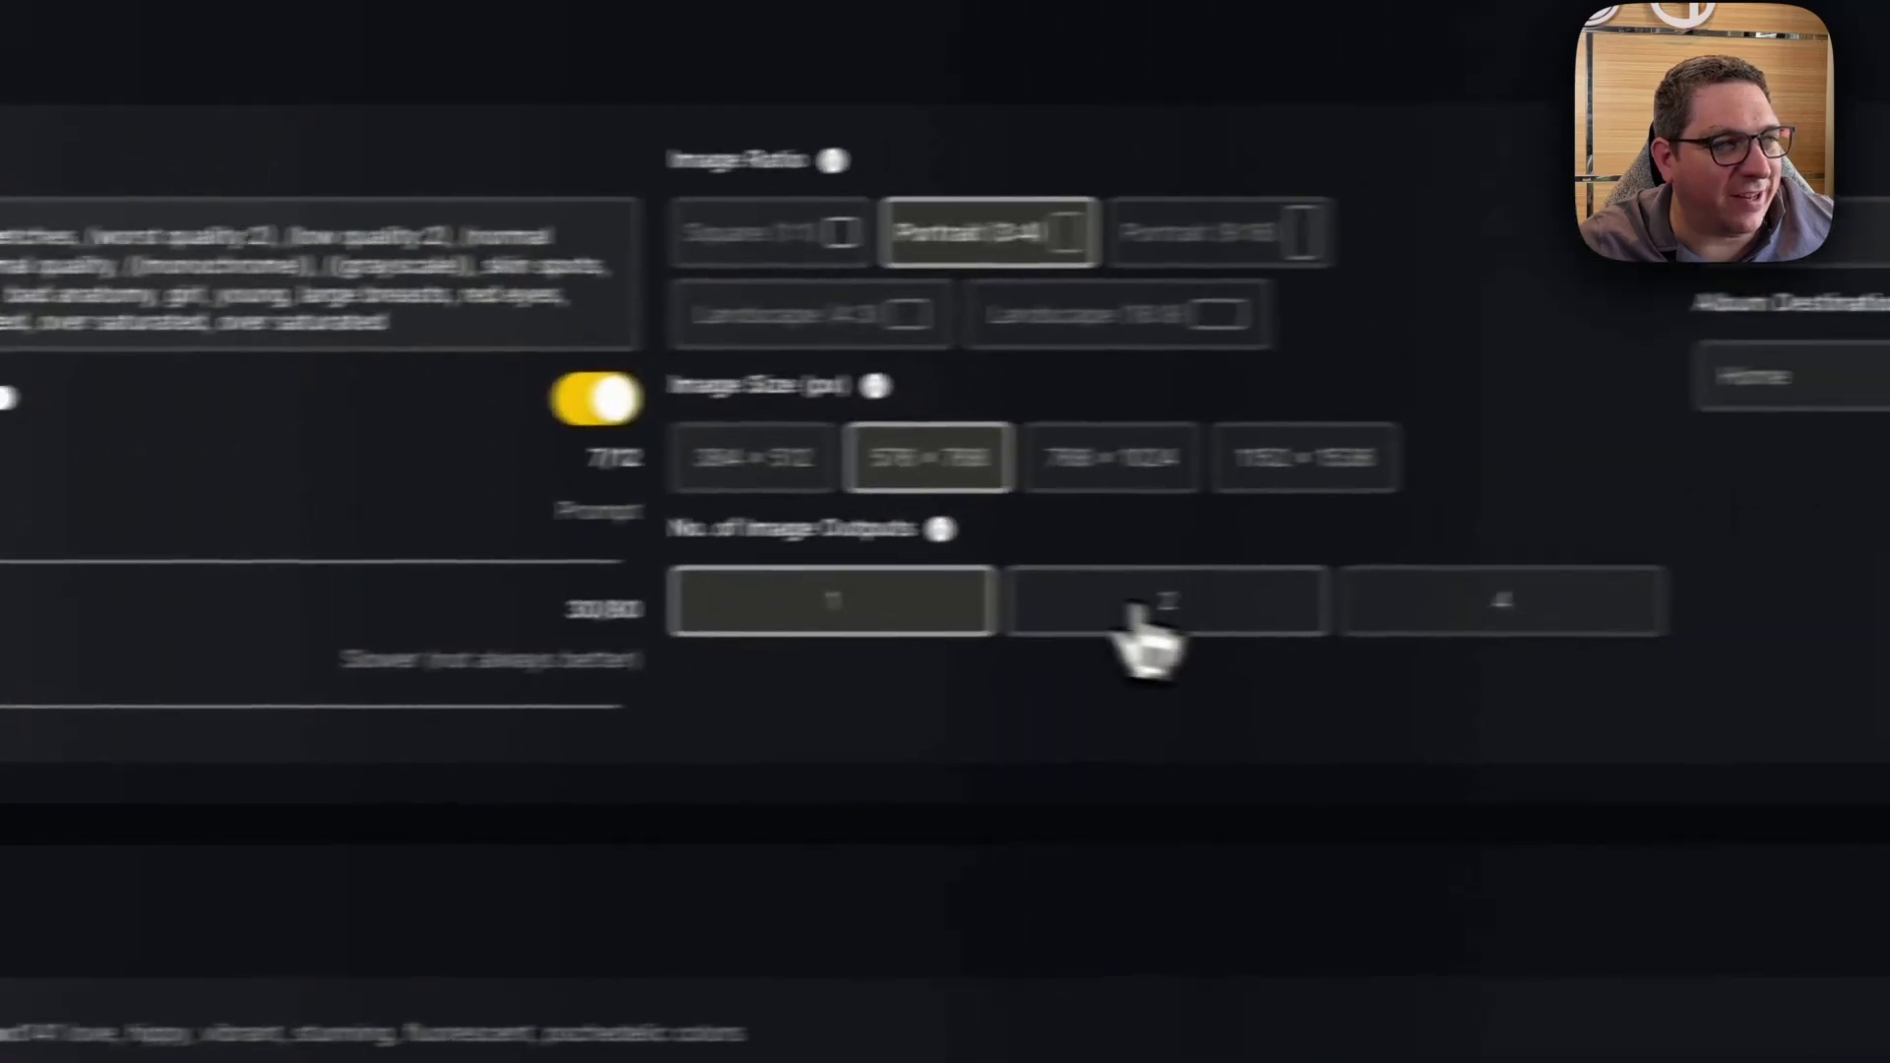
Set image outputs to 2 and switch the sampler from Euler a to Restart.
click(1693, 581)
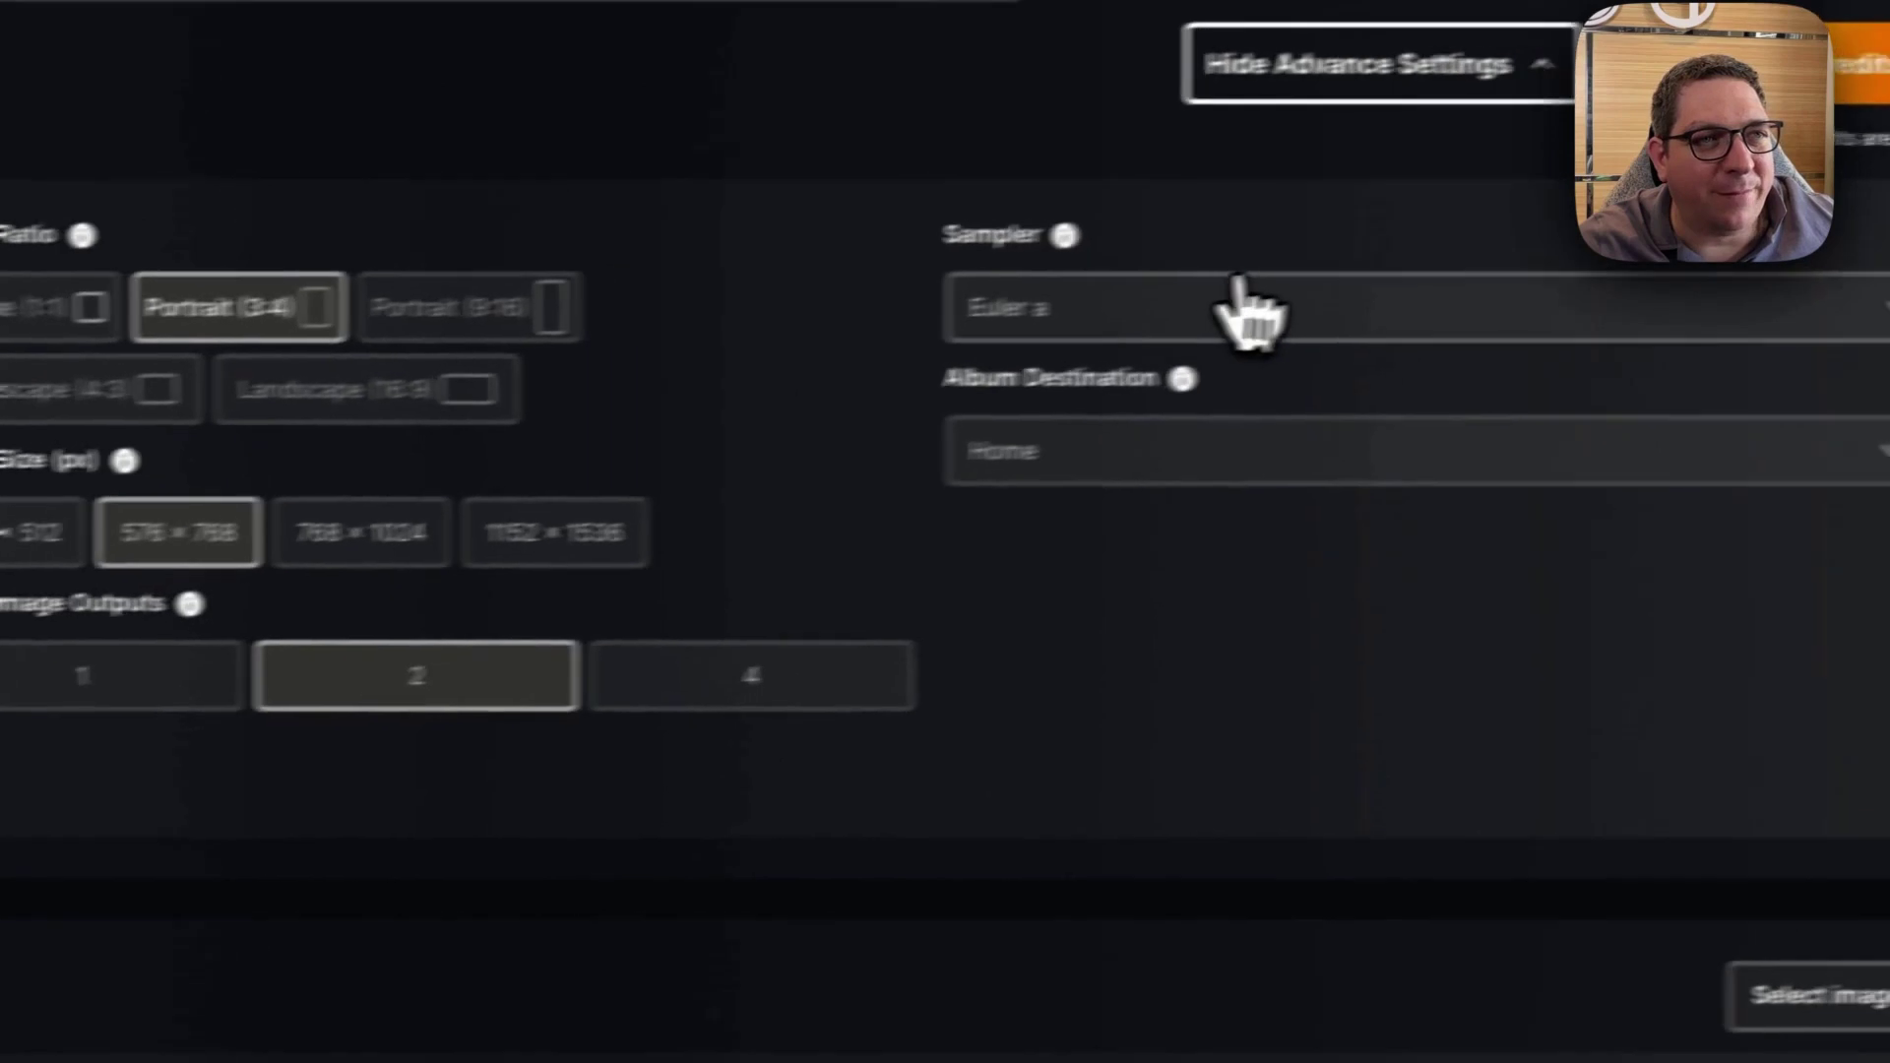
click(1797, 236)
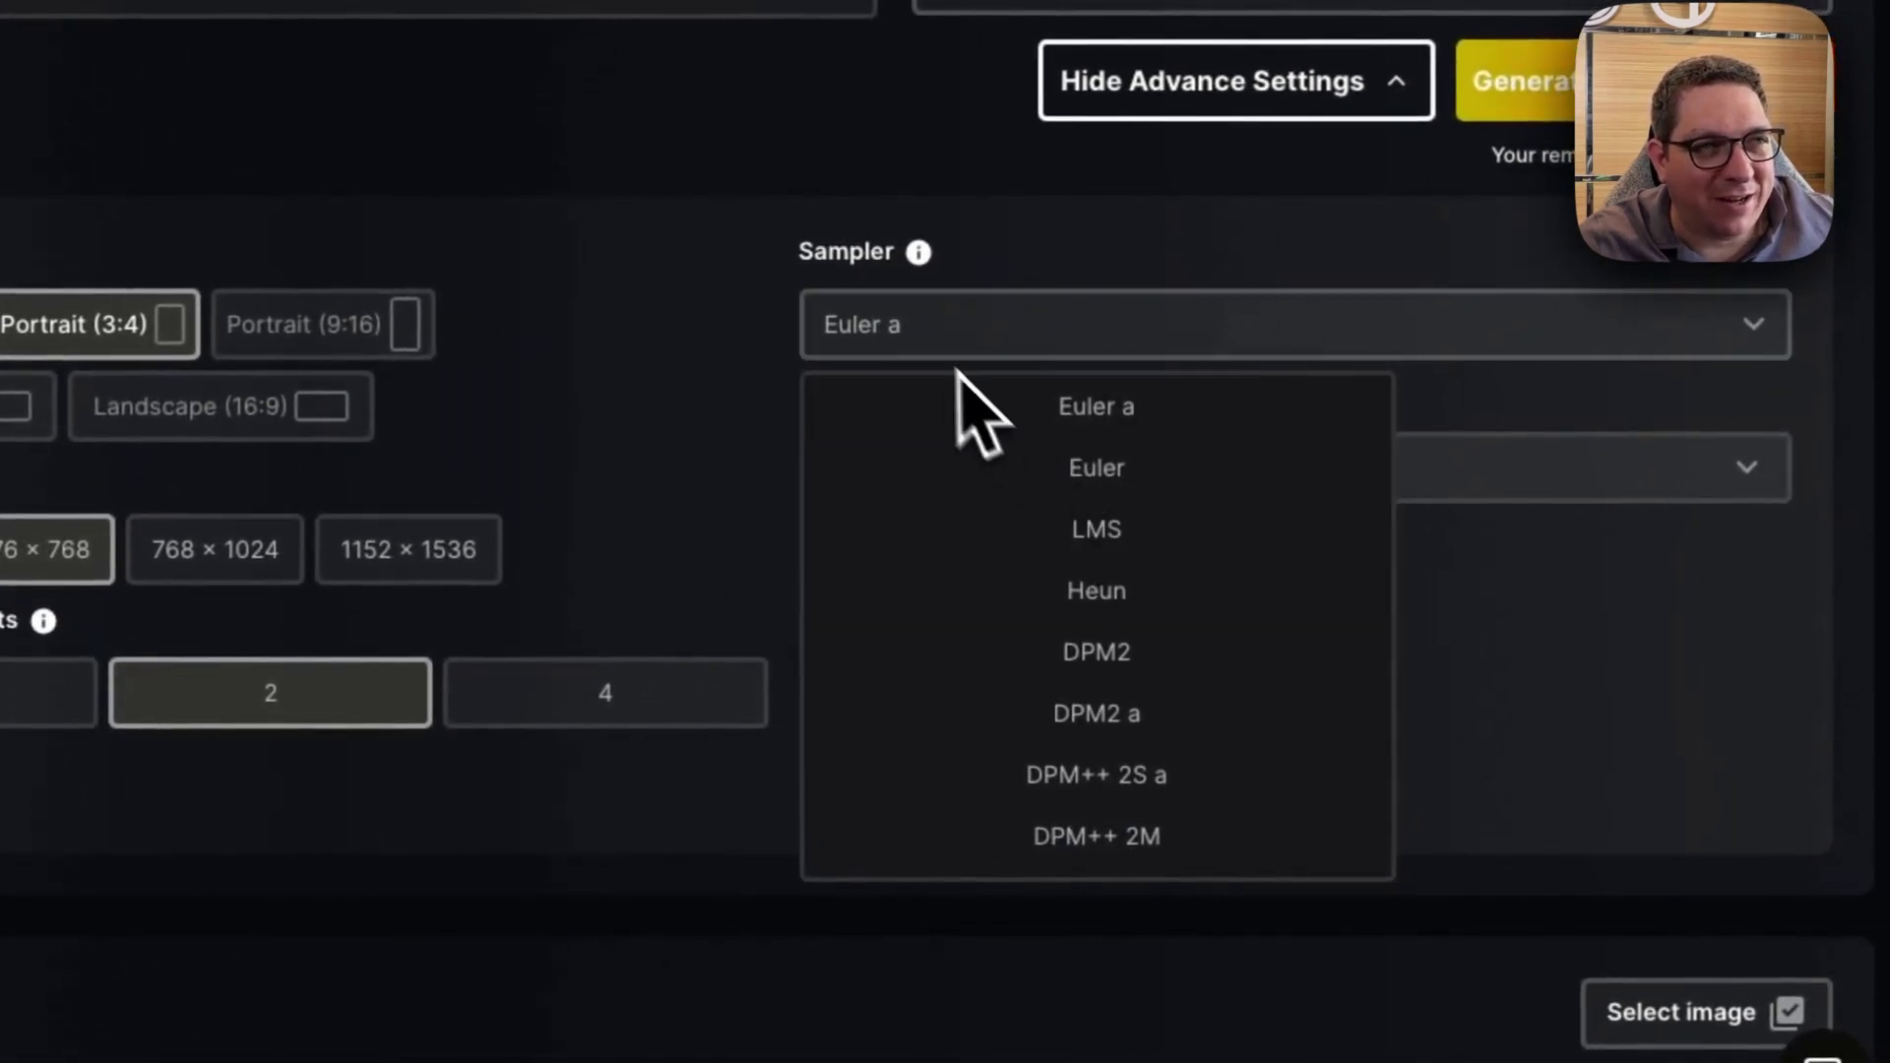
scroll(1118, 667, down, 5)
click(1123, 803)
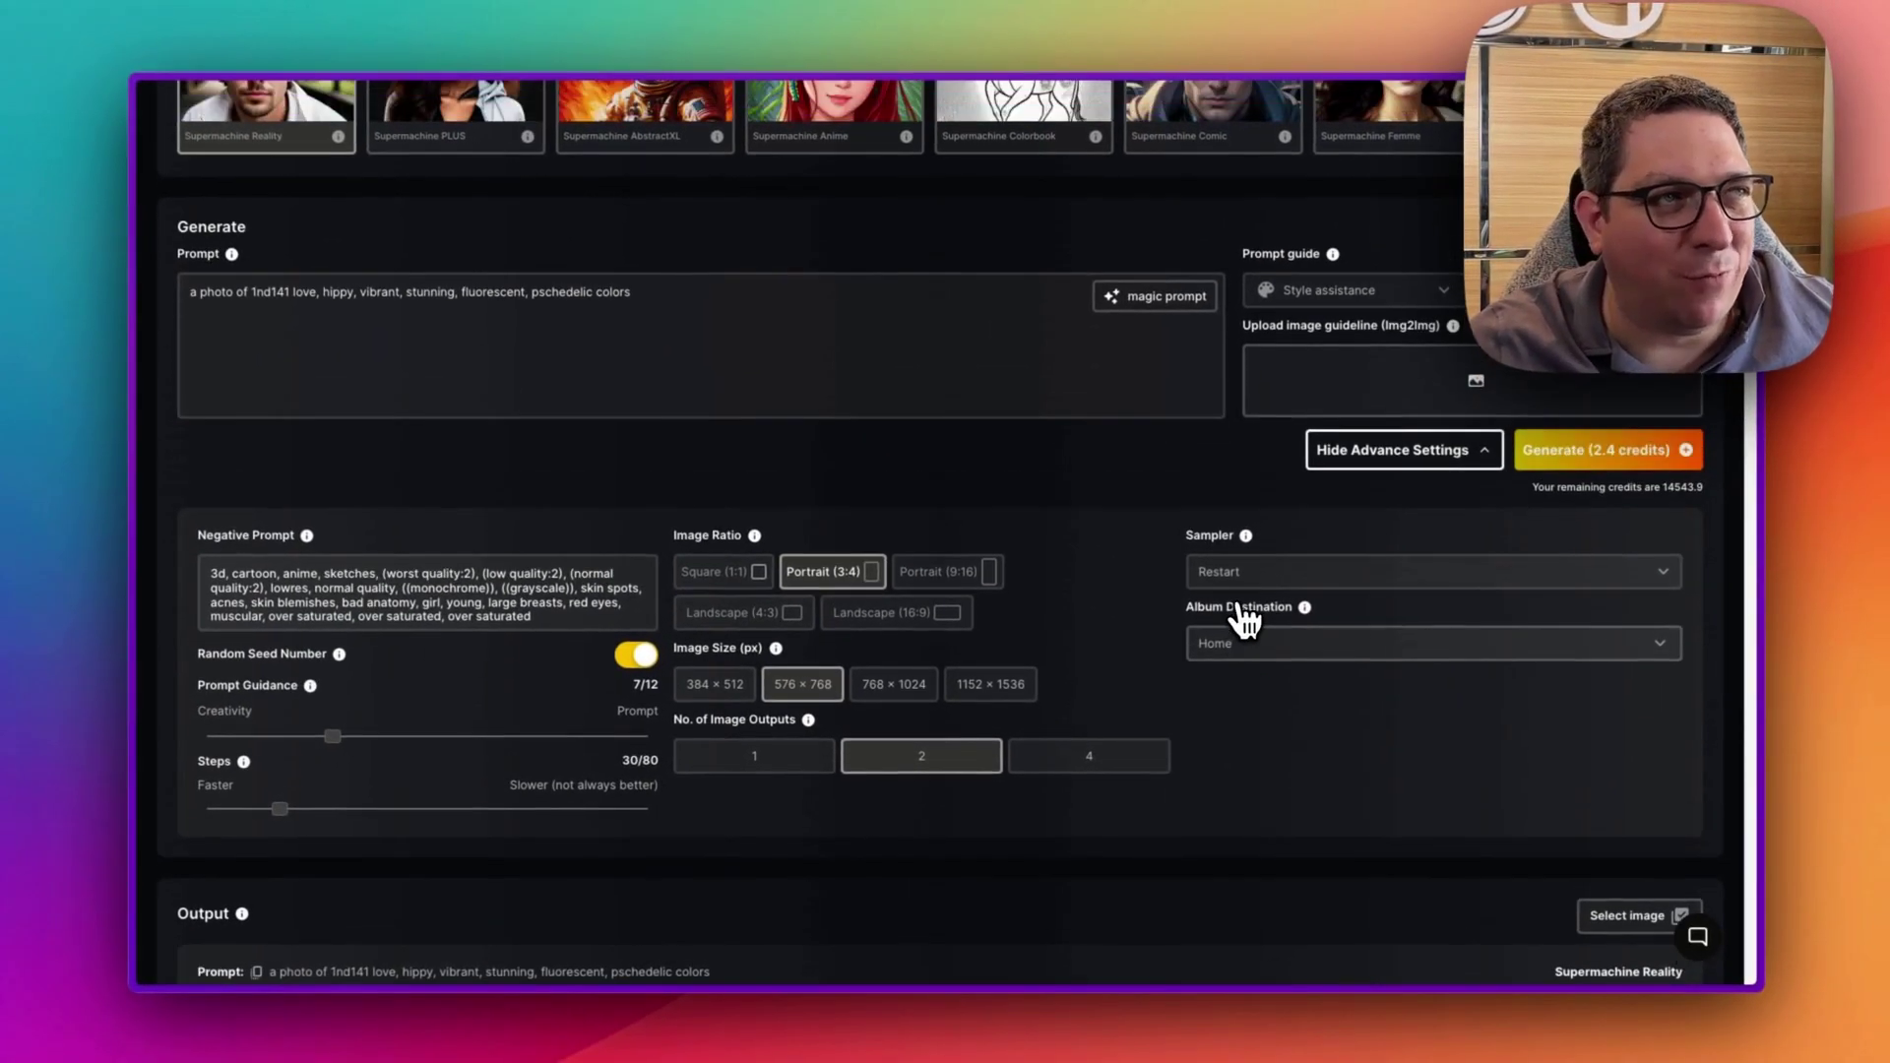
click(769, 271)
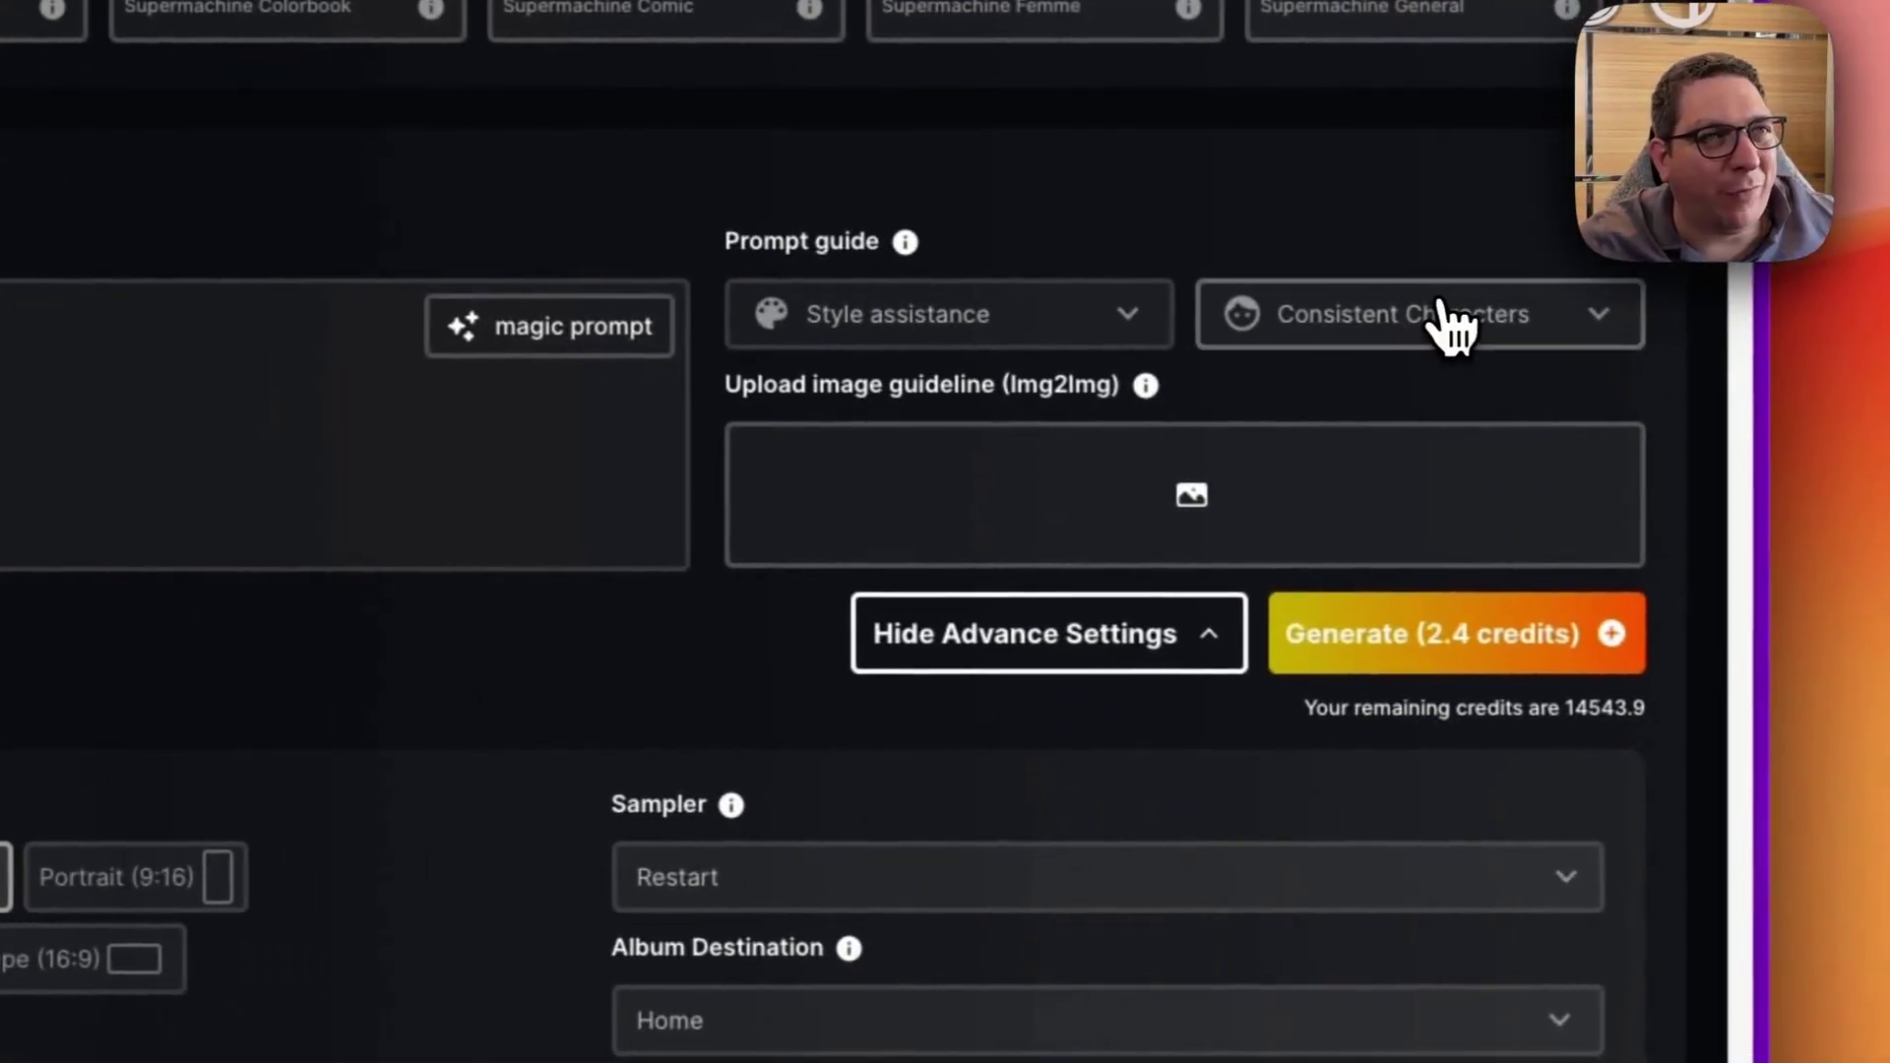
Browse the Consistent Characters list to find Hakumi.
click(1447, 325)
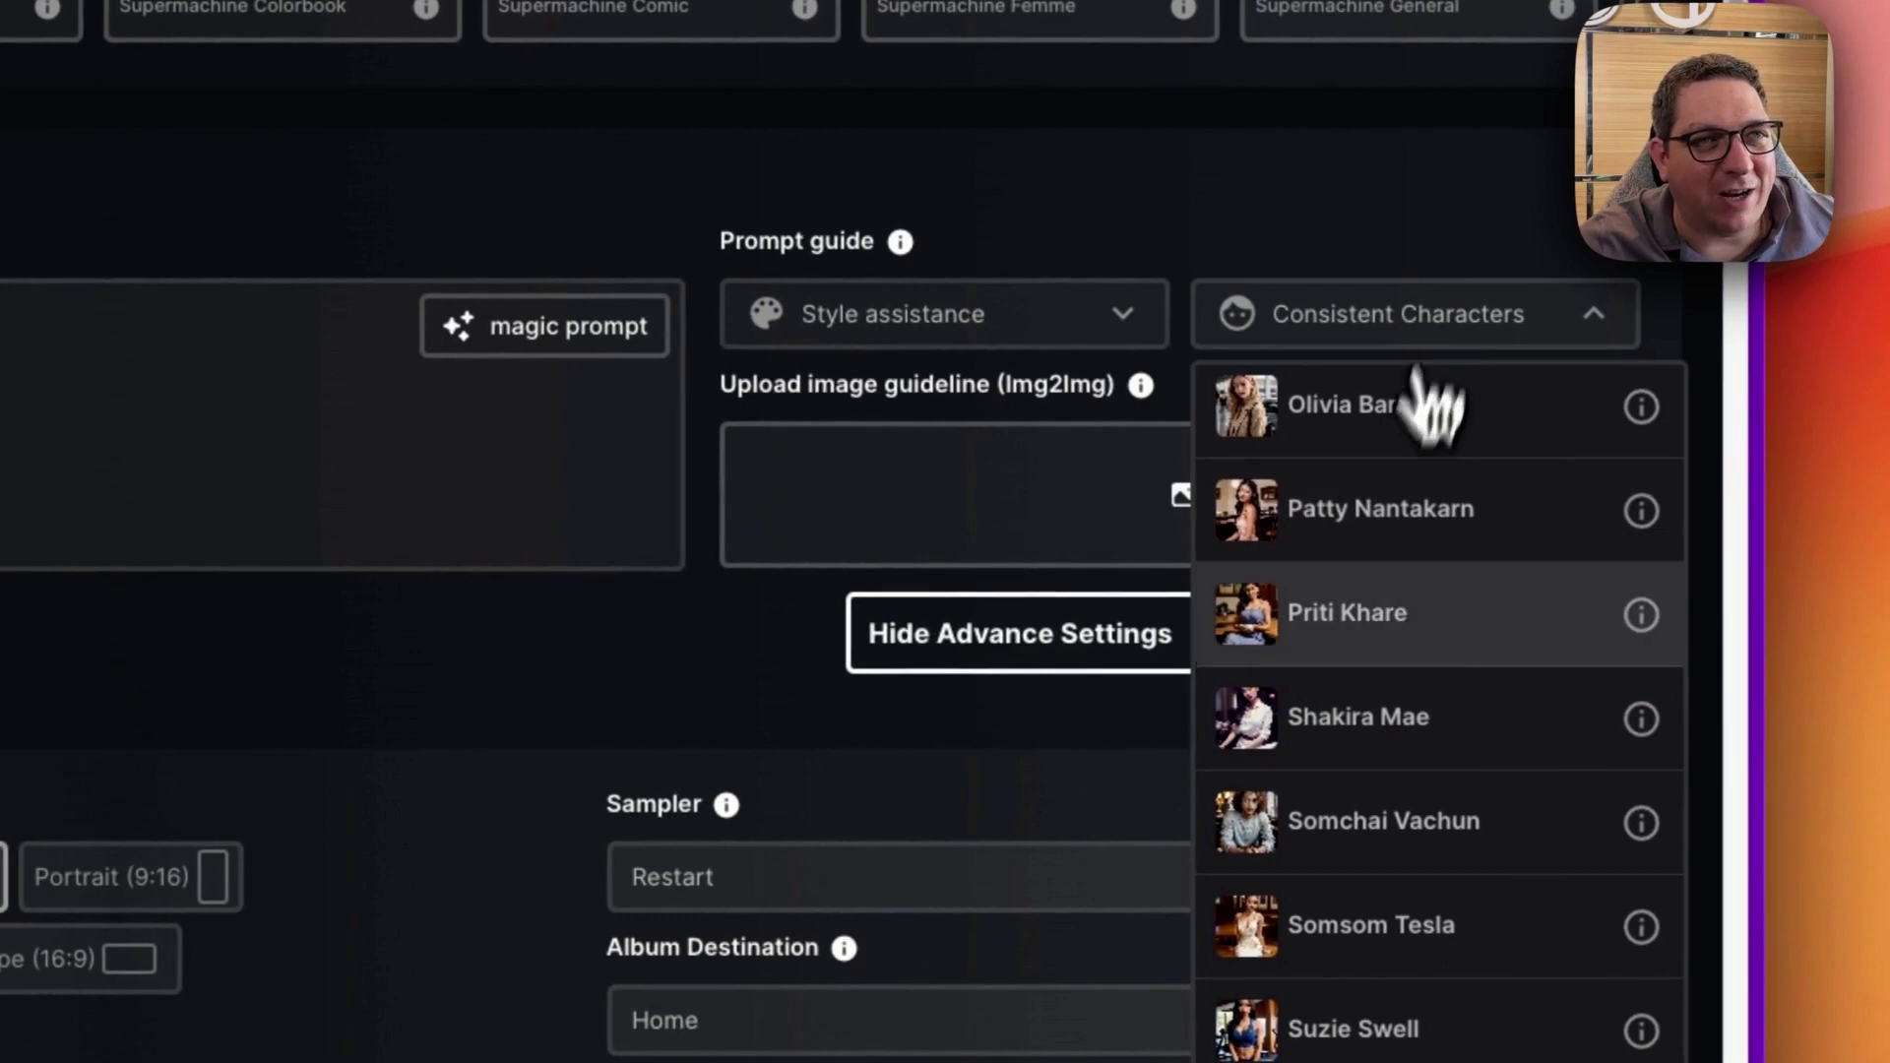
scroll(1373, 793, up, 10)
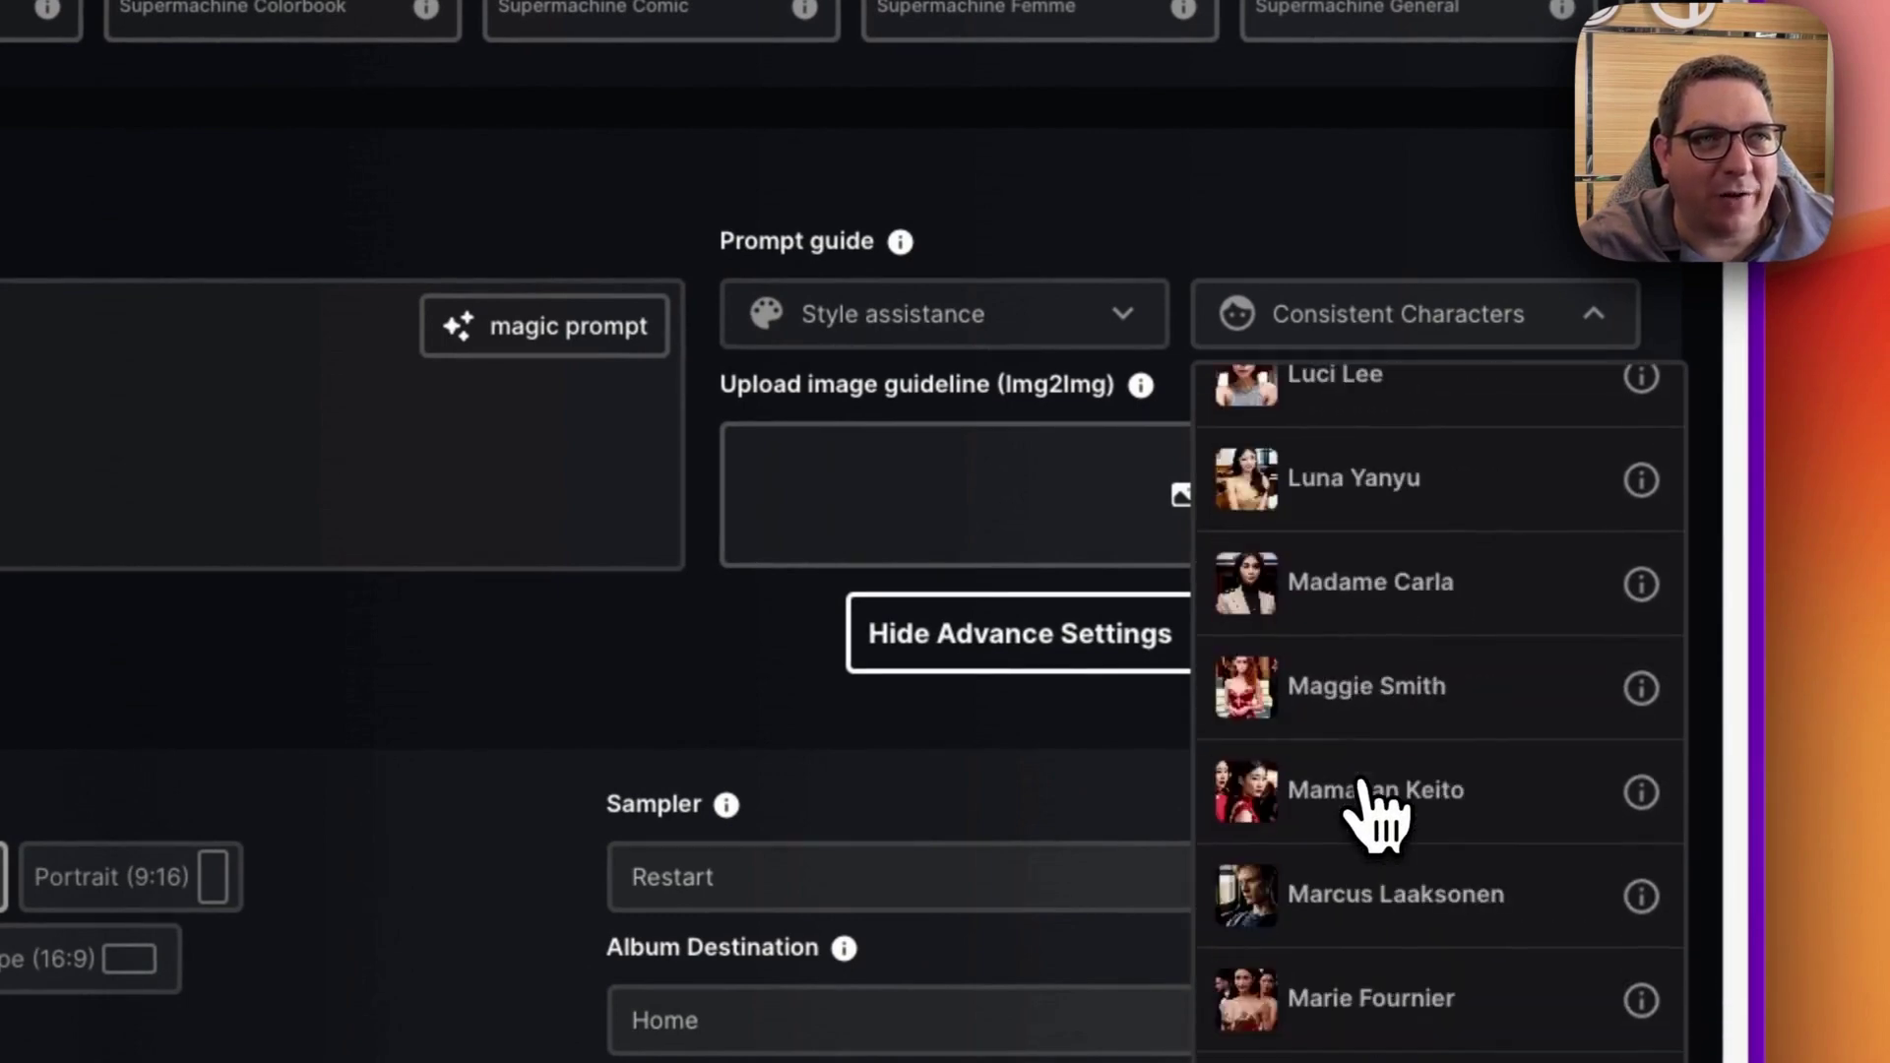
scroll(1374, 793, up, 10)
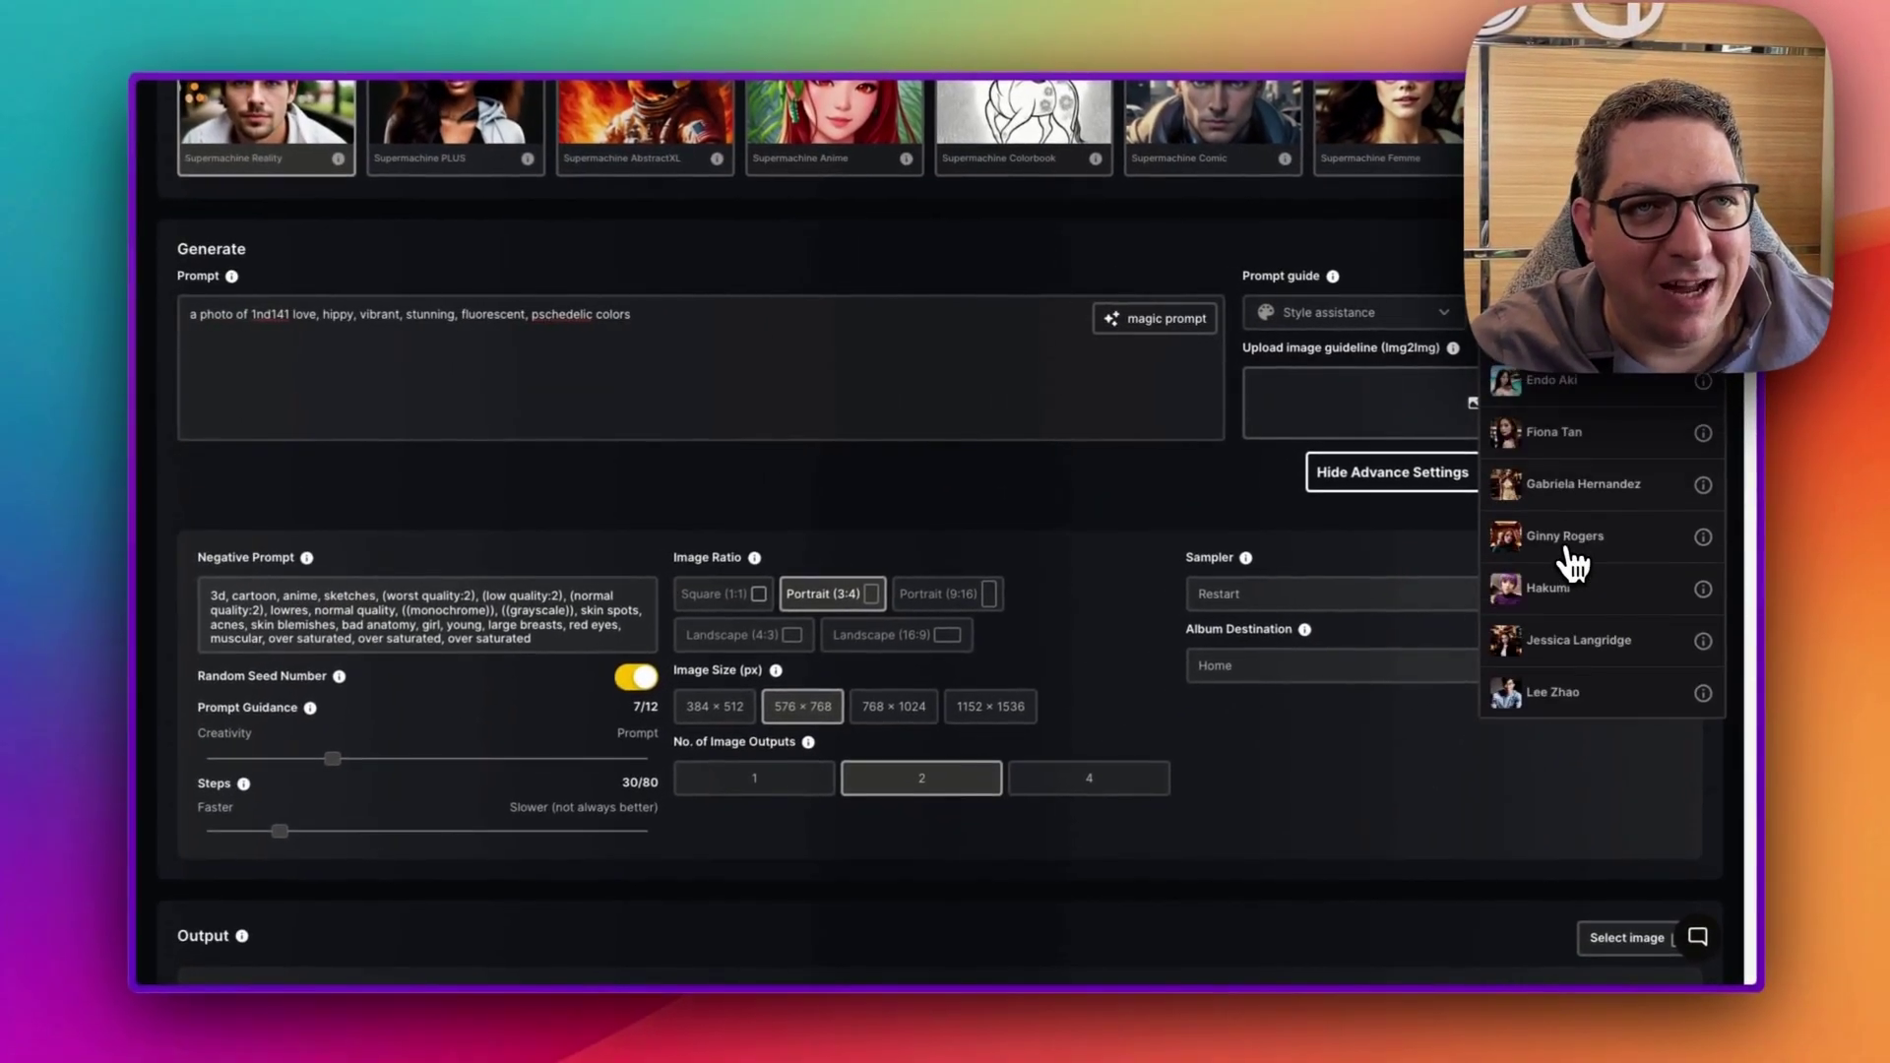
scroll(1574, 563, down, 3)
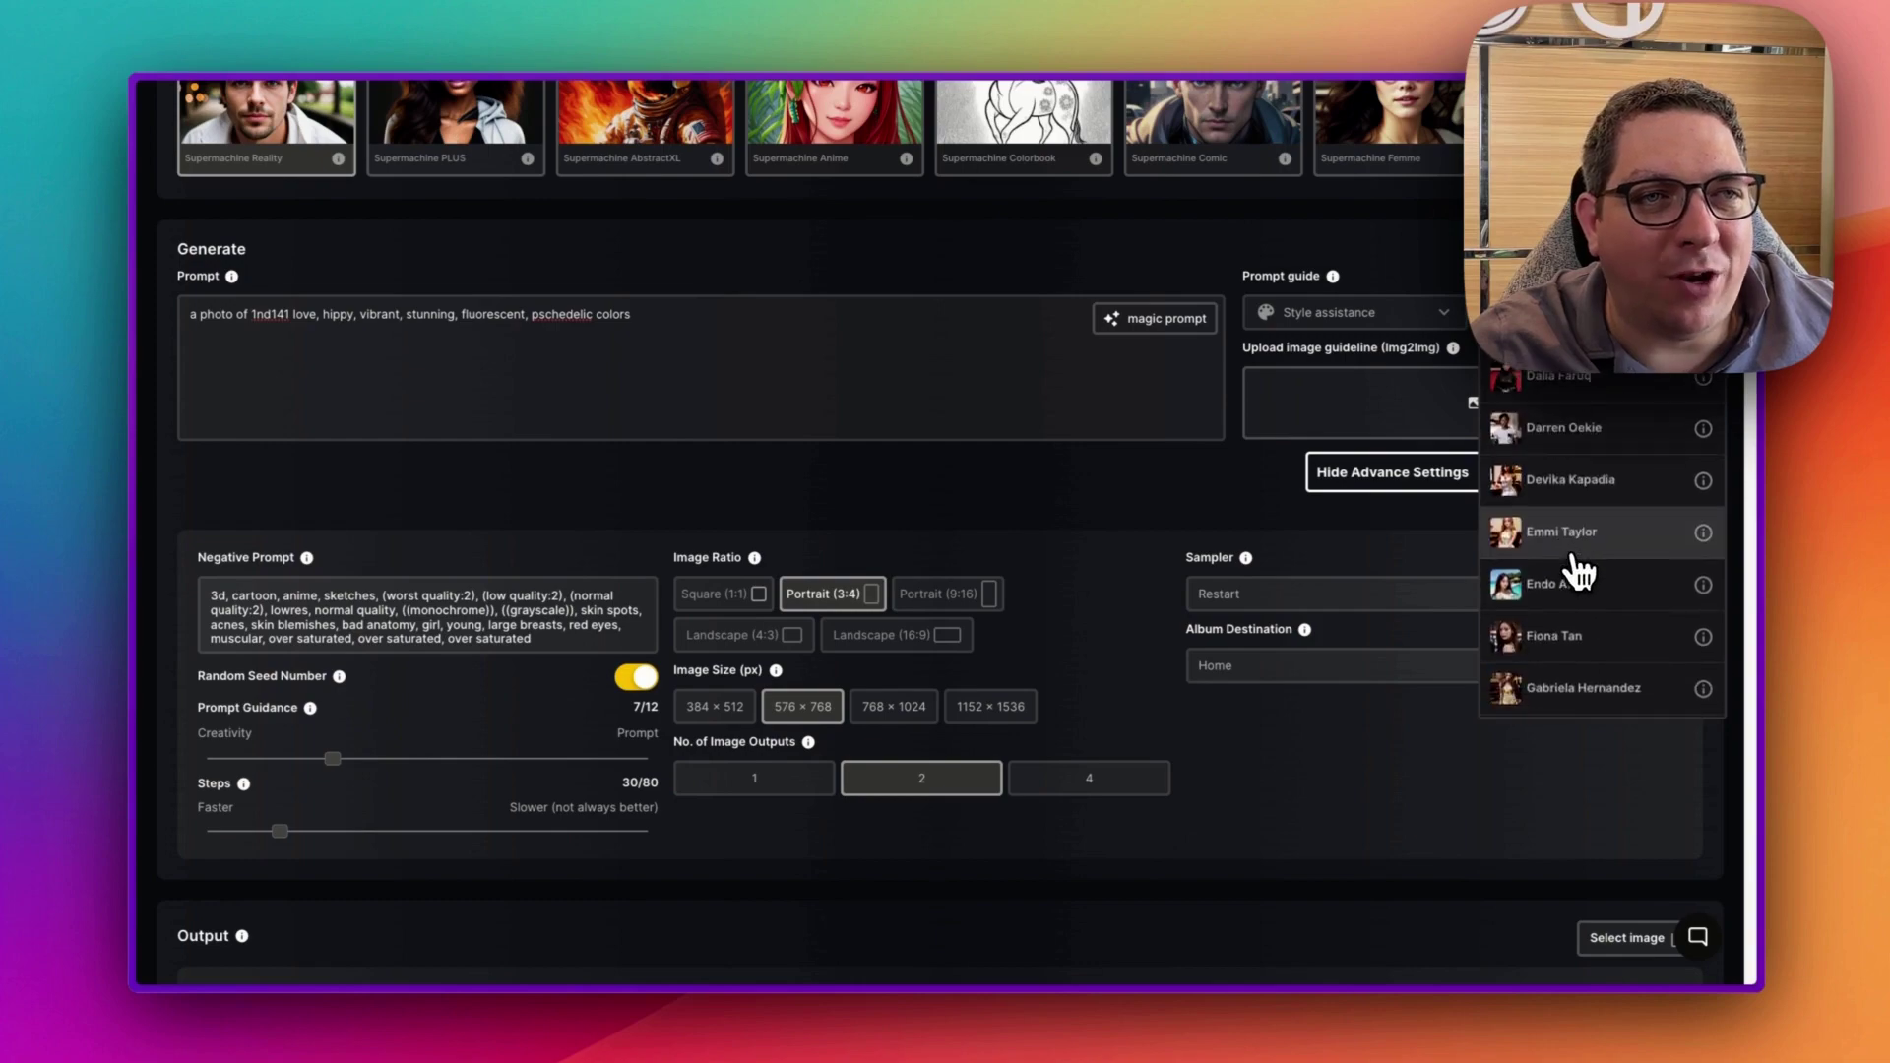
scroll(1579, 572, down, 3)
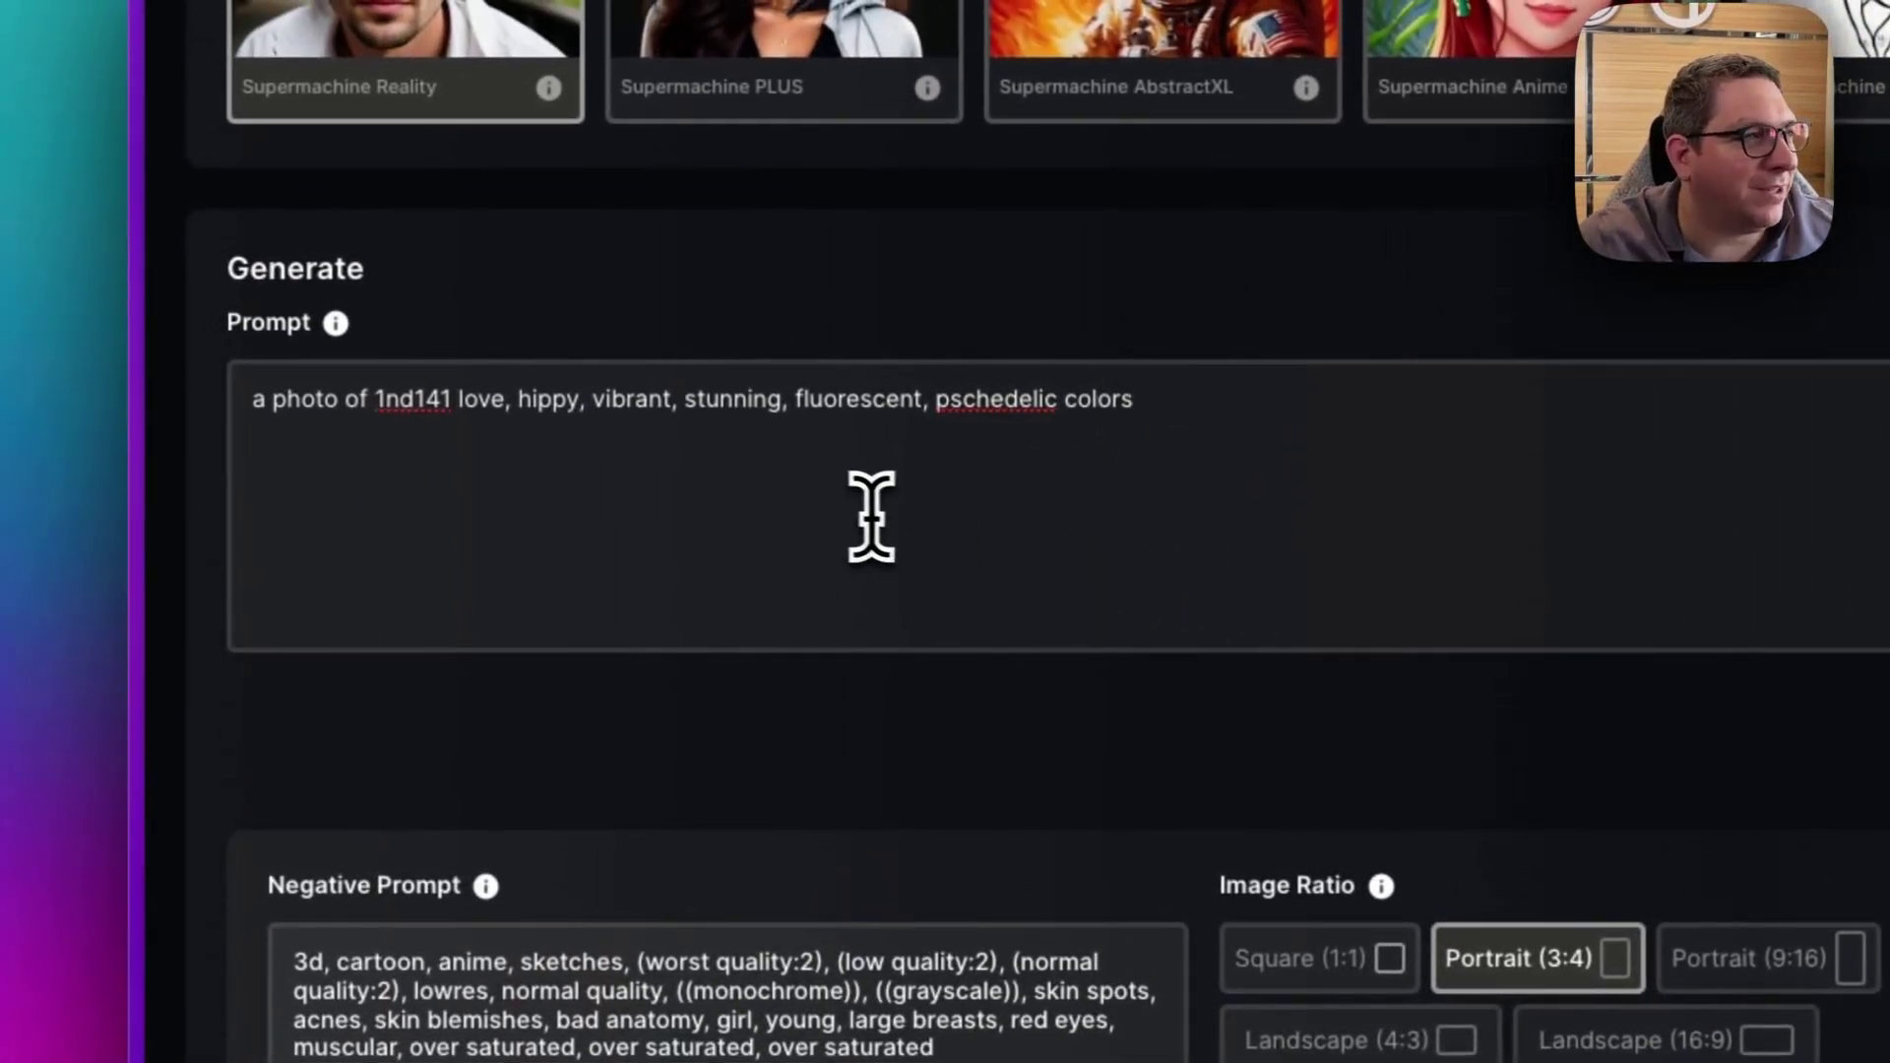
Replace 'a photo of 1nd141' with 'a photo of h4kum1' and generate two images.
drag(453, 399, 406, 398)
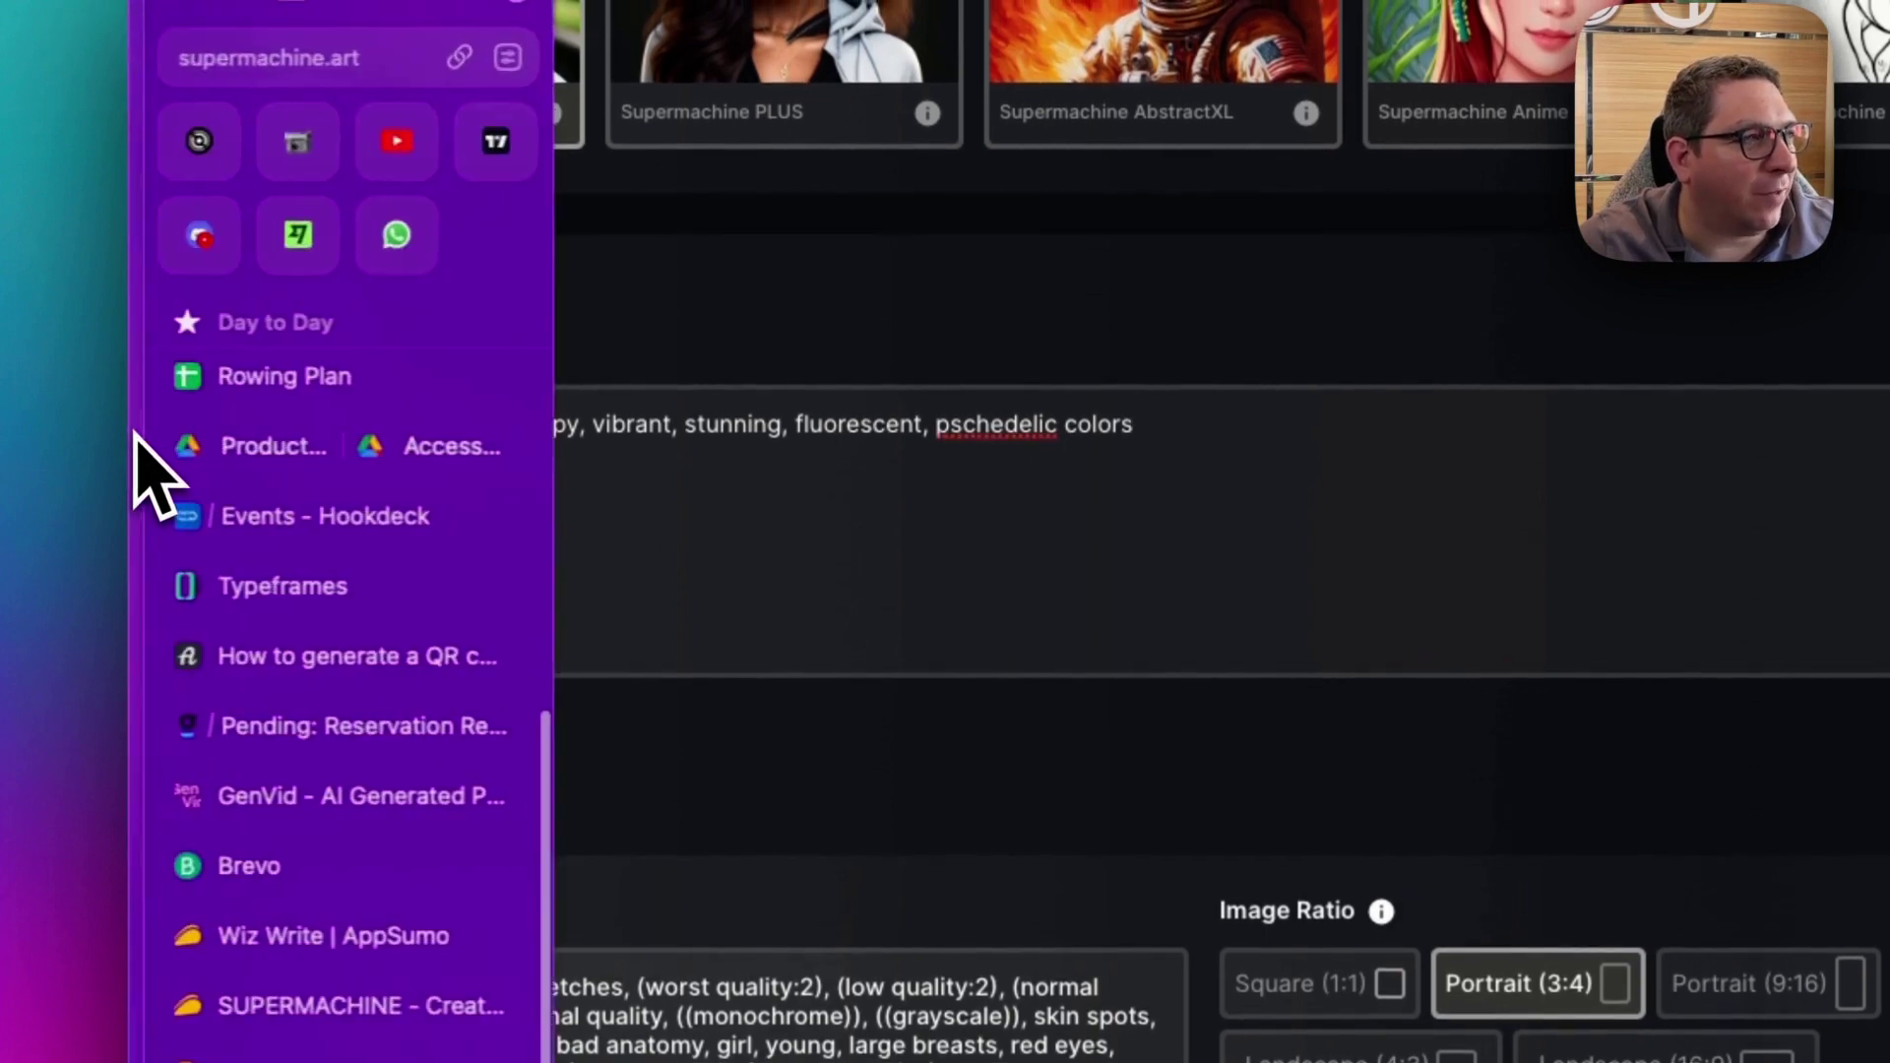
text(a photo of h4kum1)
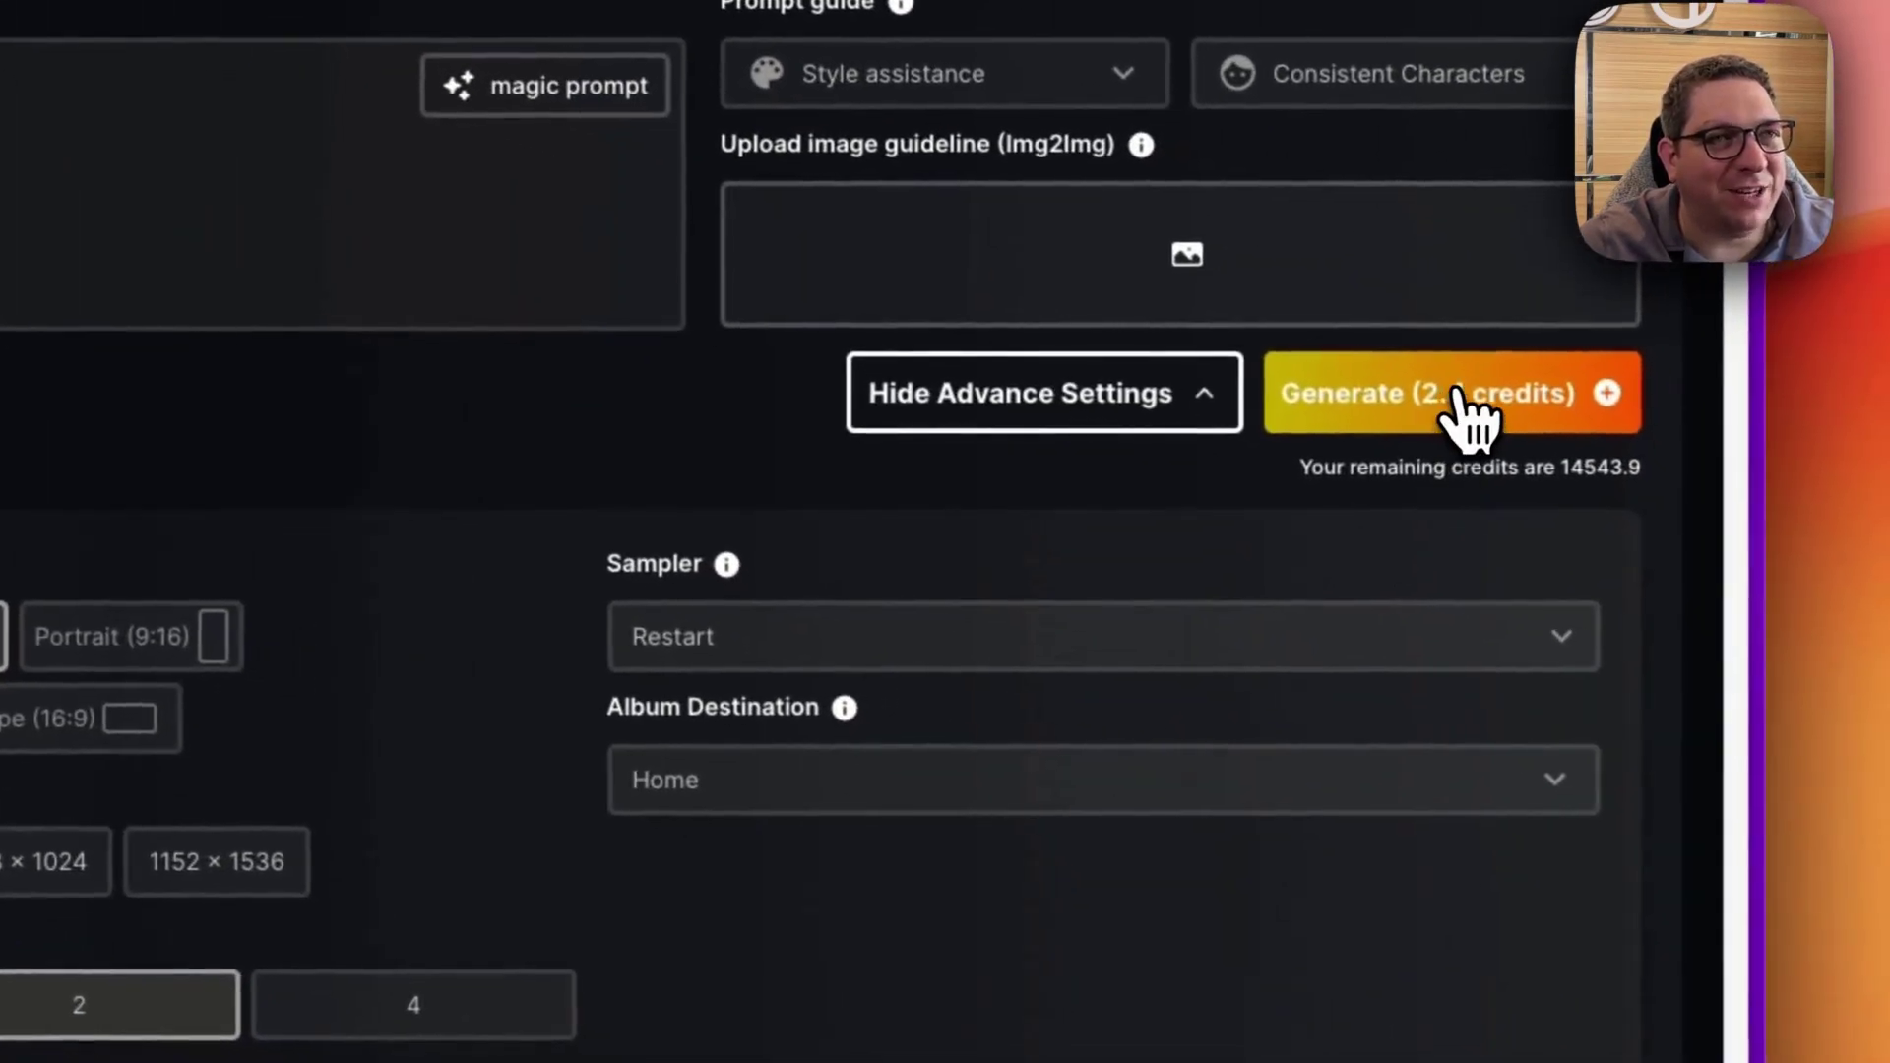
click(1474, 418)
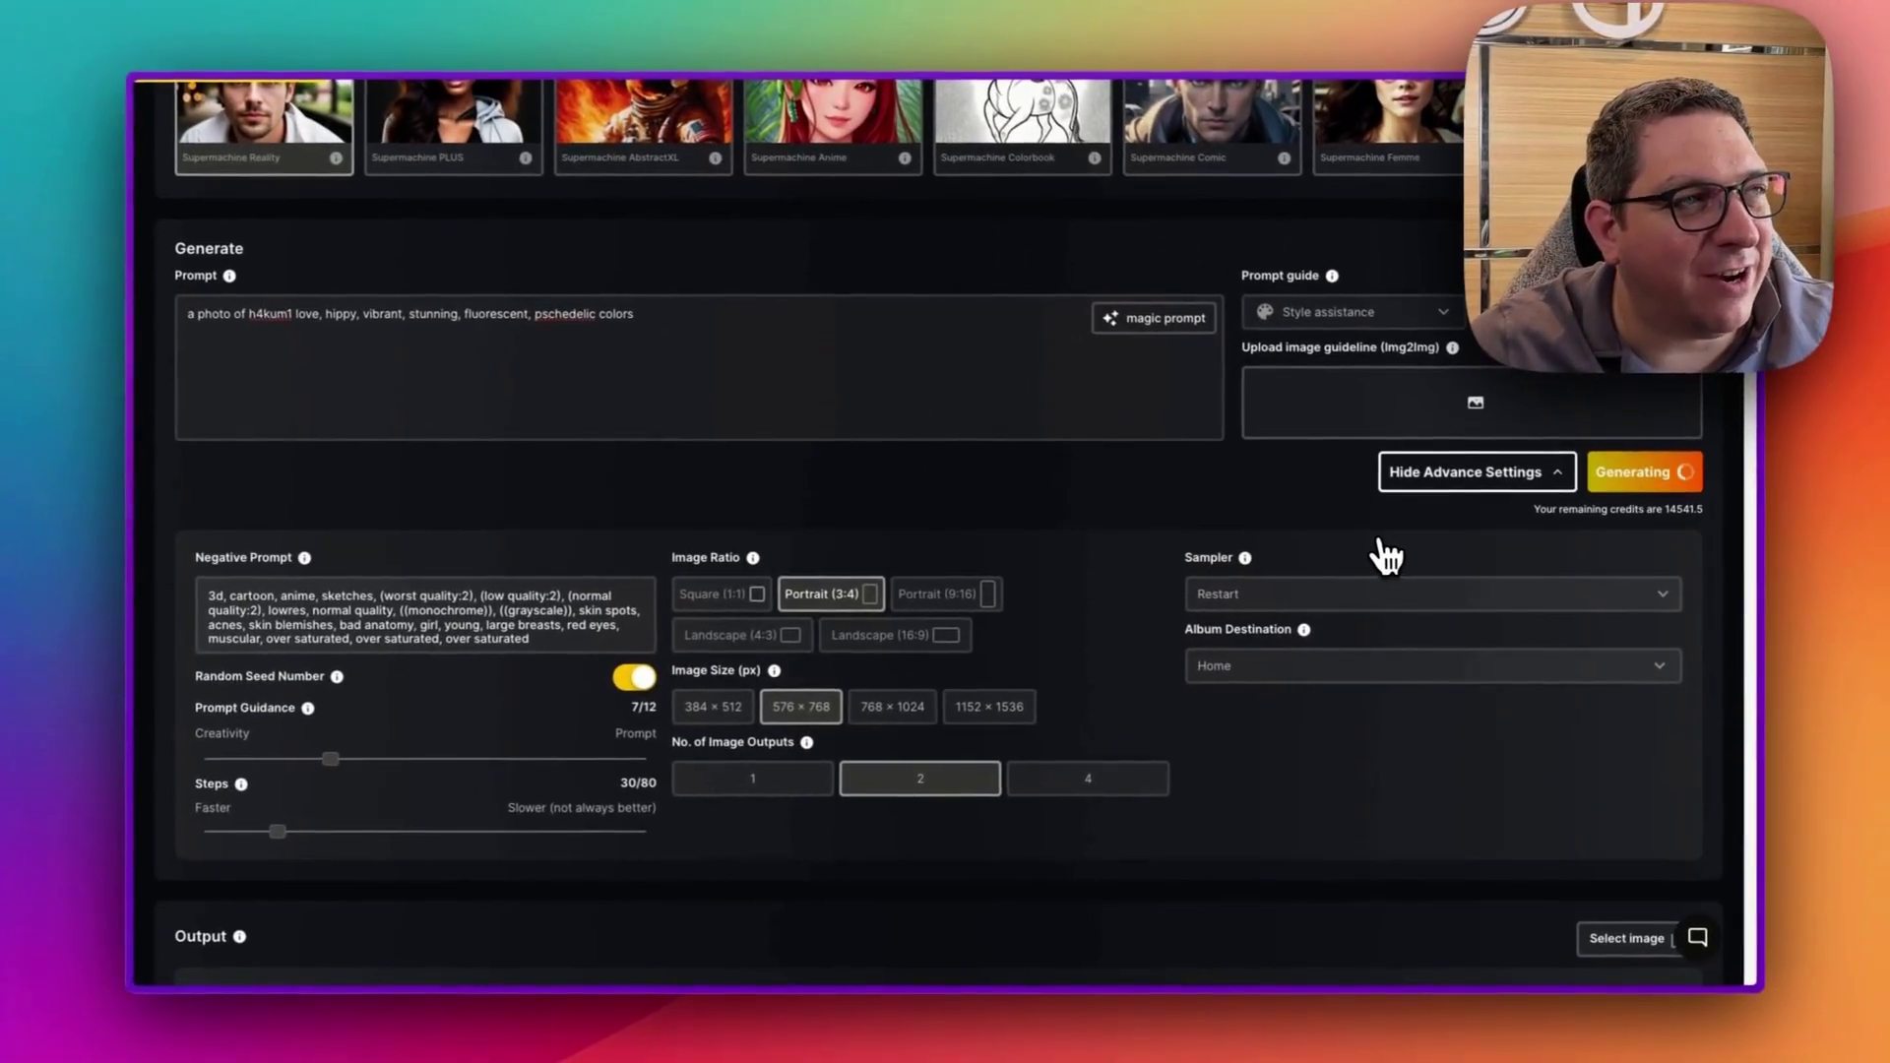
Put Ginny Rogers' code g1nny into the hippy prompt in place of Hakumi and generate.
scroll(1333, 552, down, 8)
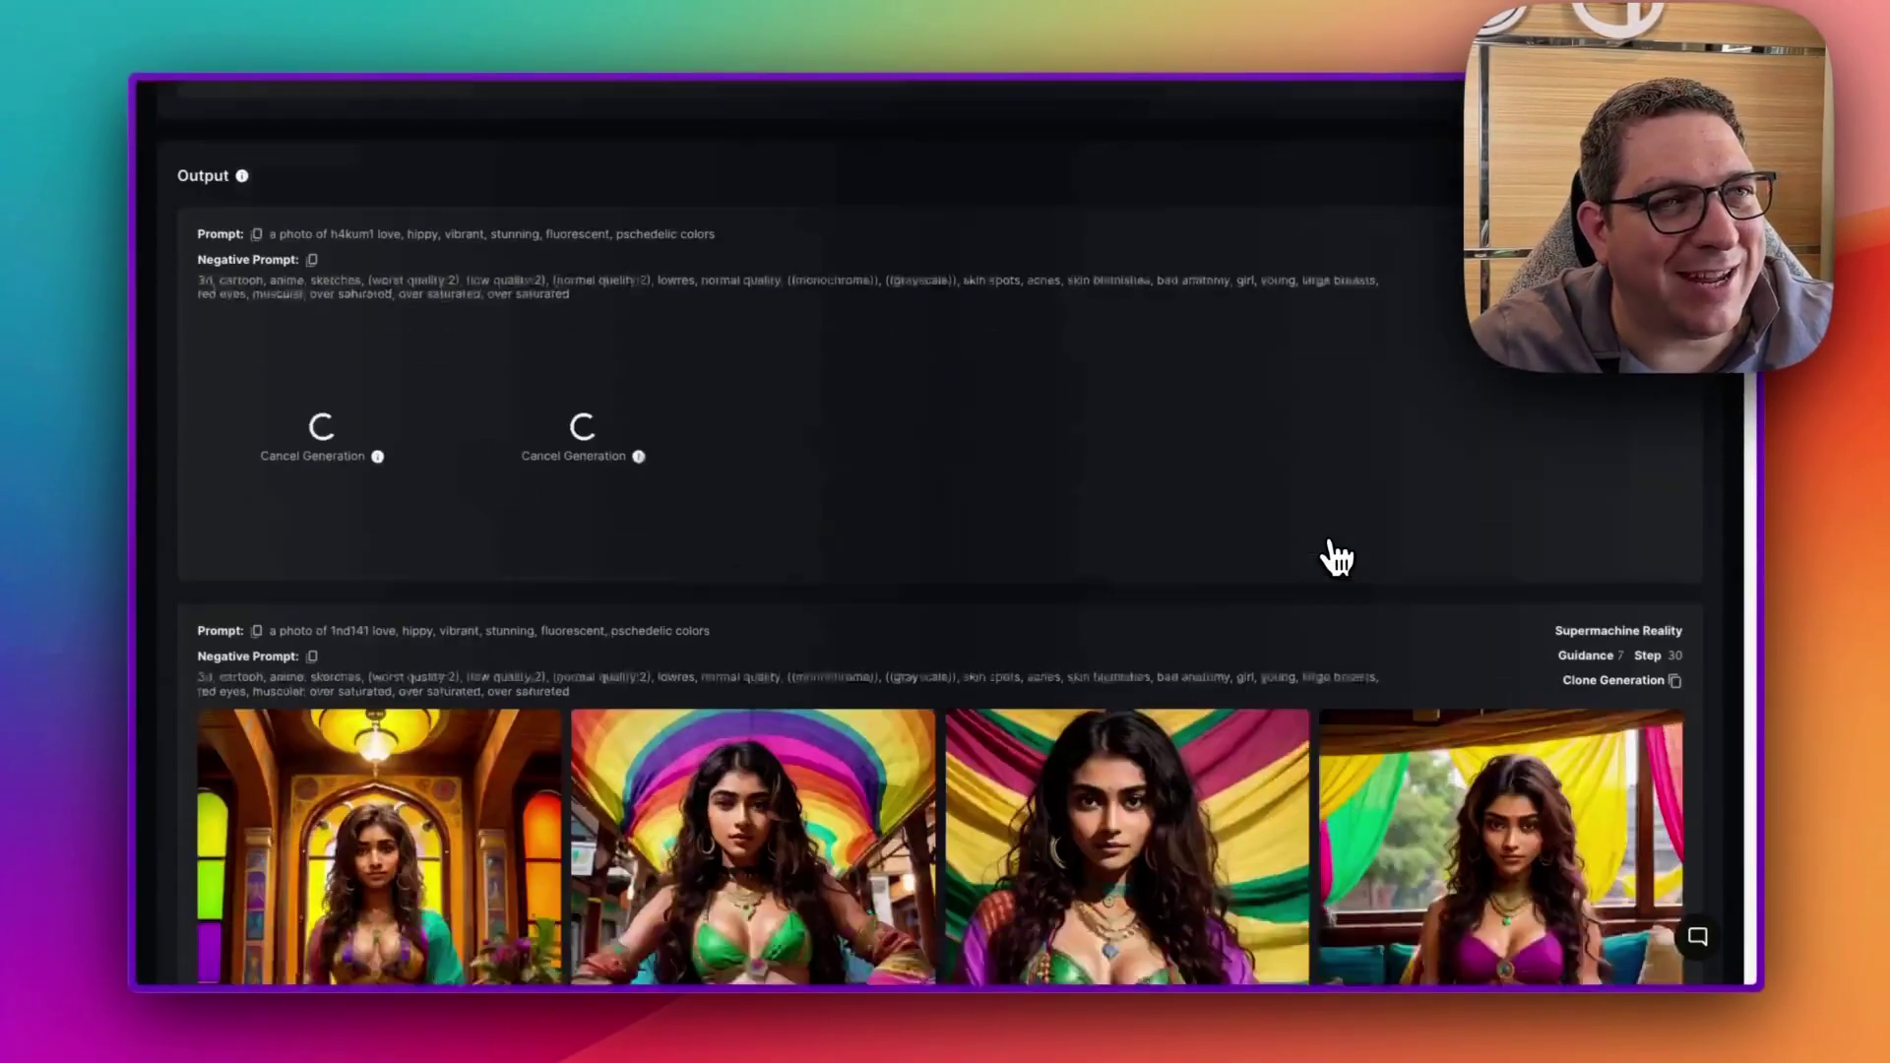
scroll(1333, 552, up, 7)
scroll(1316, 581, up, 3)
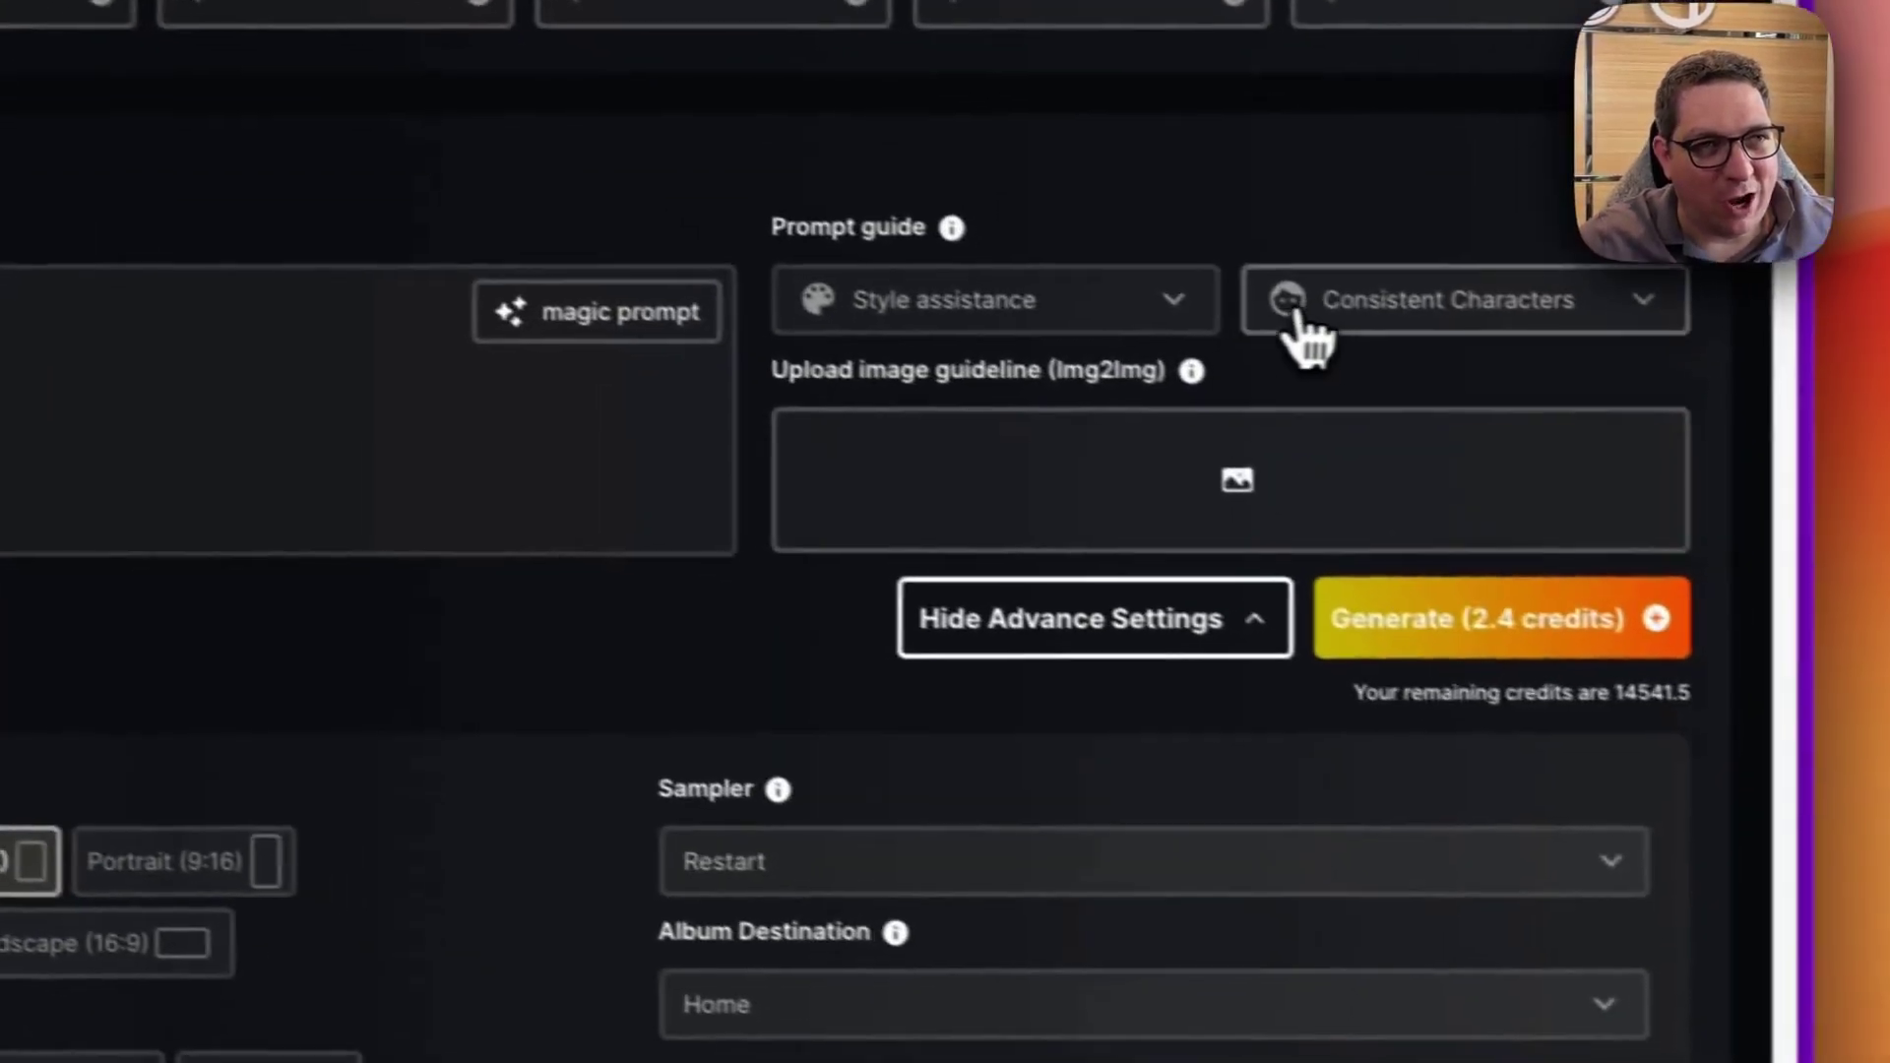
click(1679, 433)
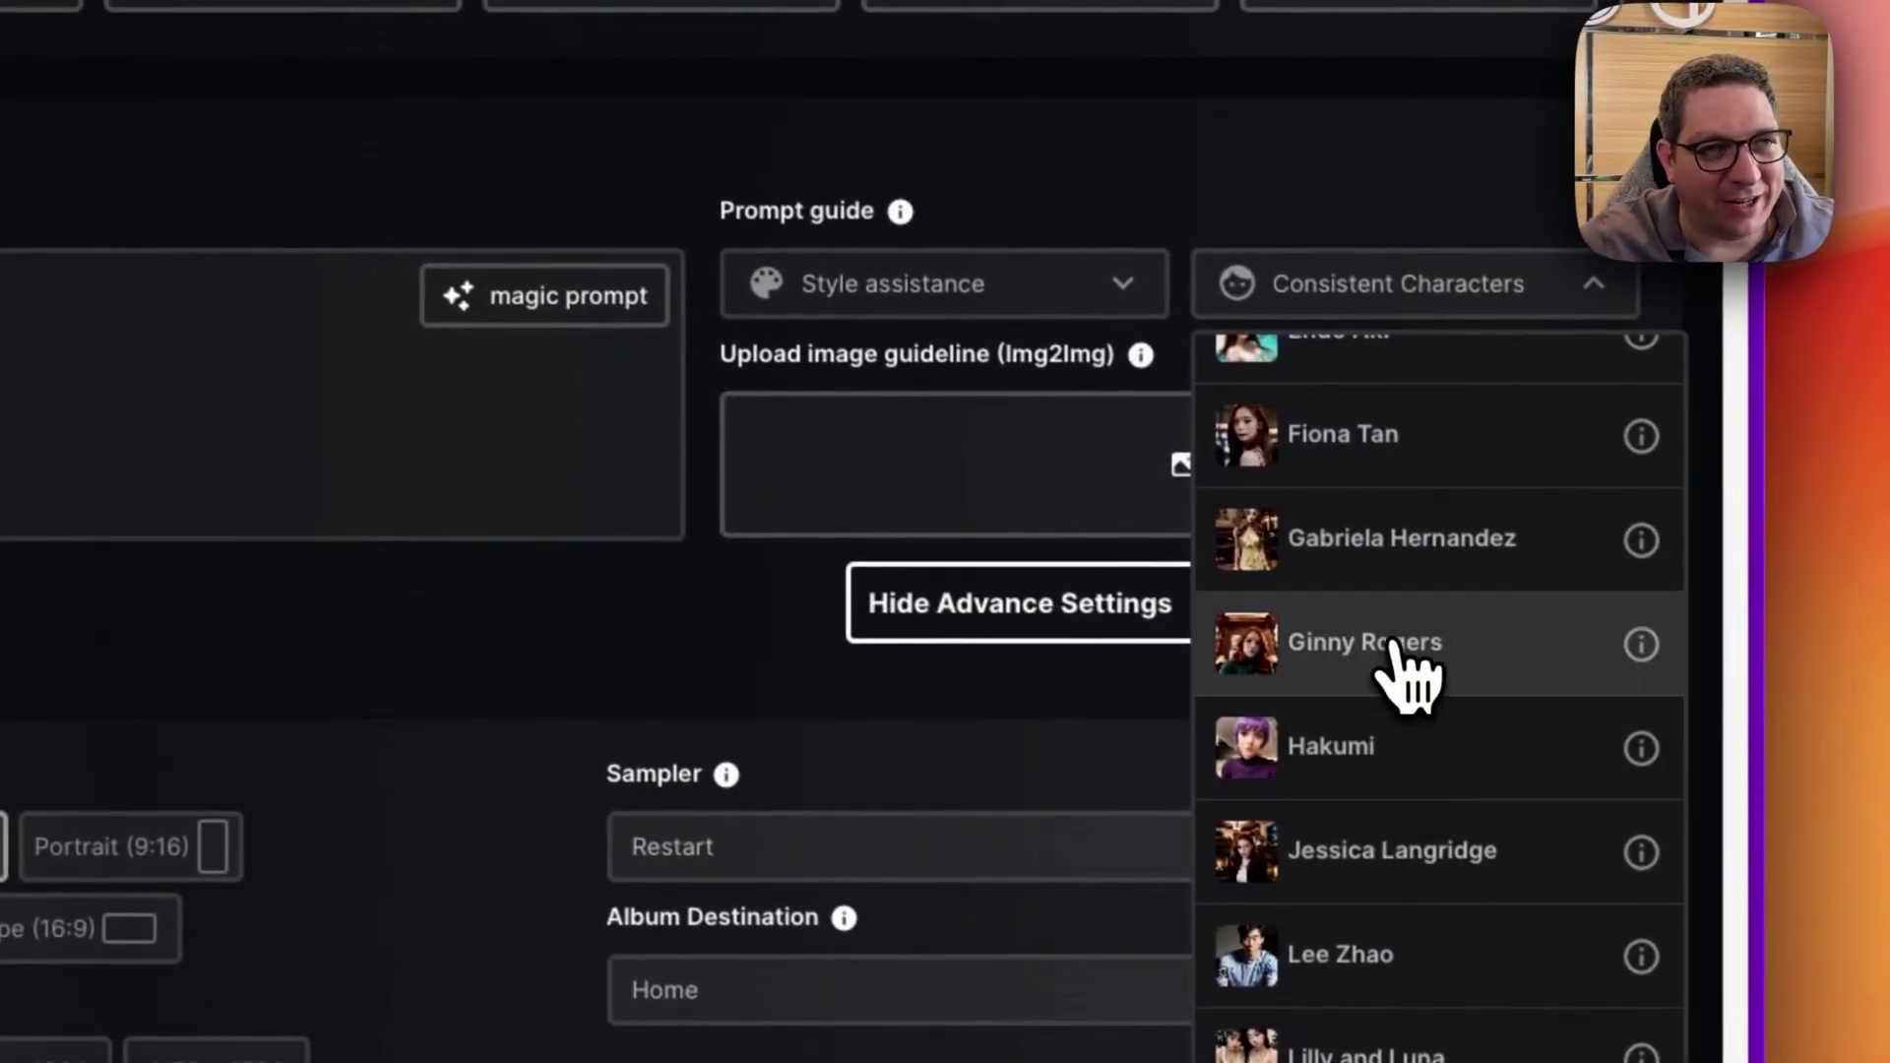
click(1393, 645)
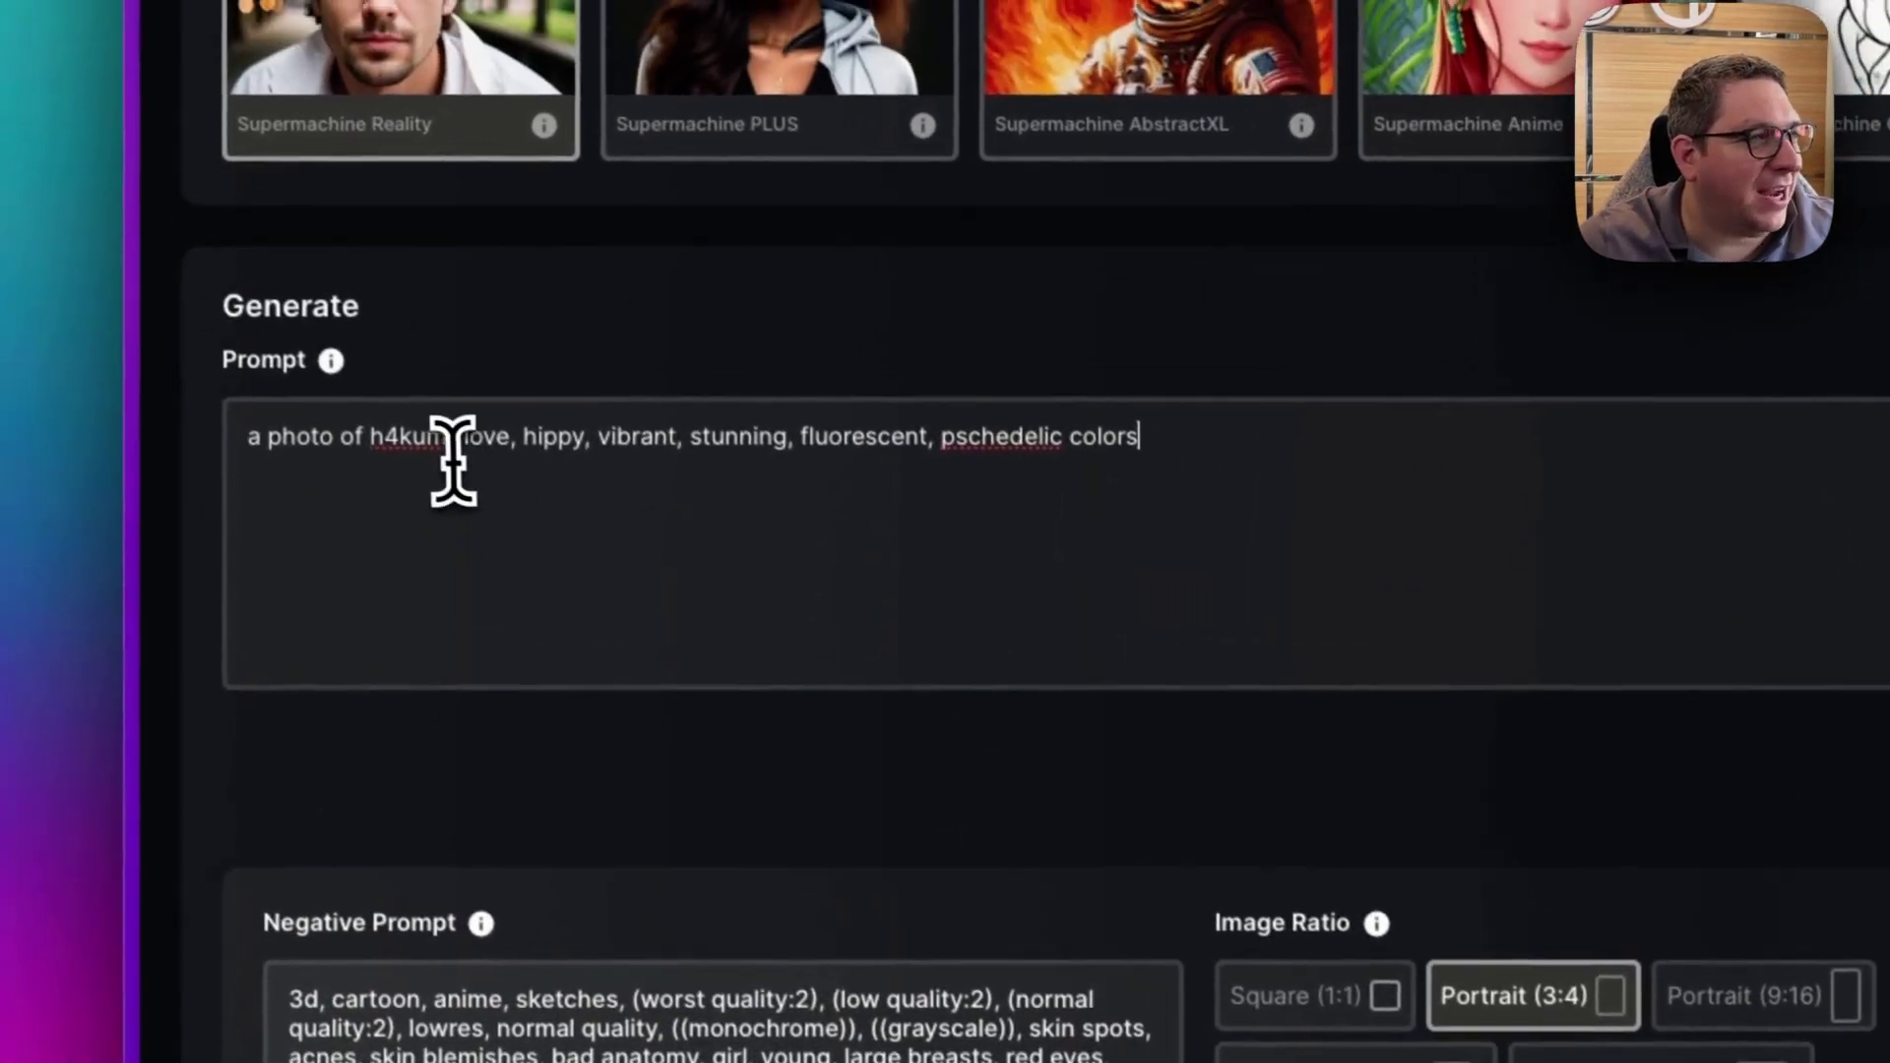
drag(420, 367, 356, 367)
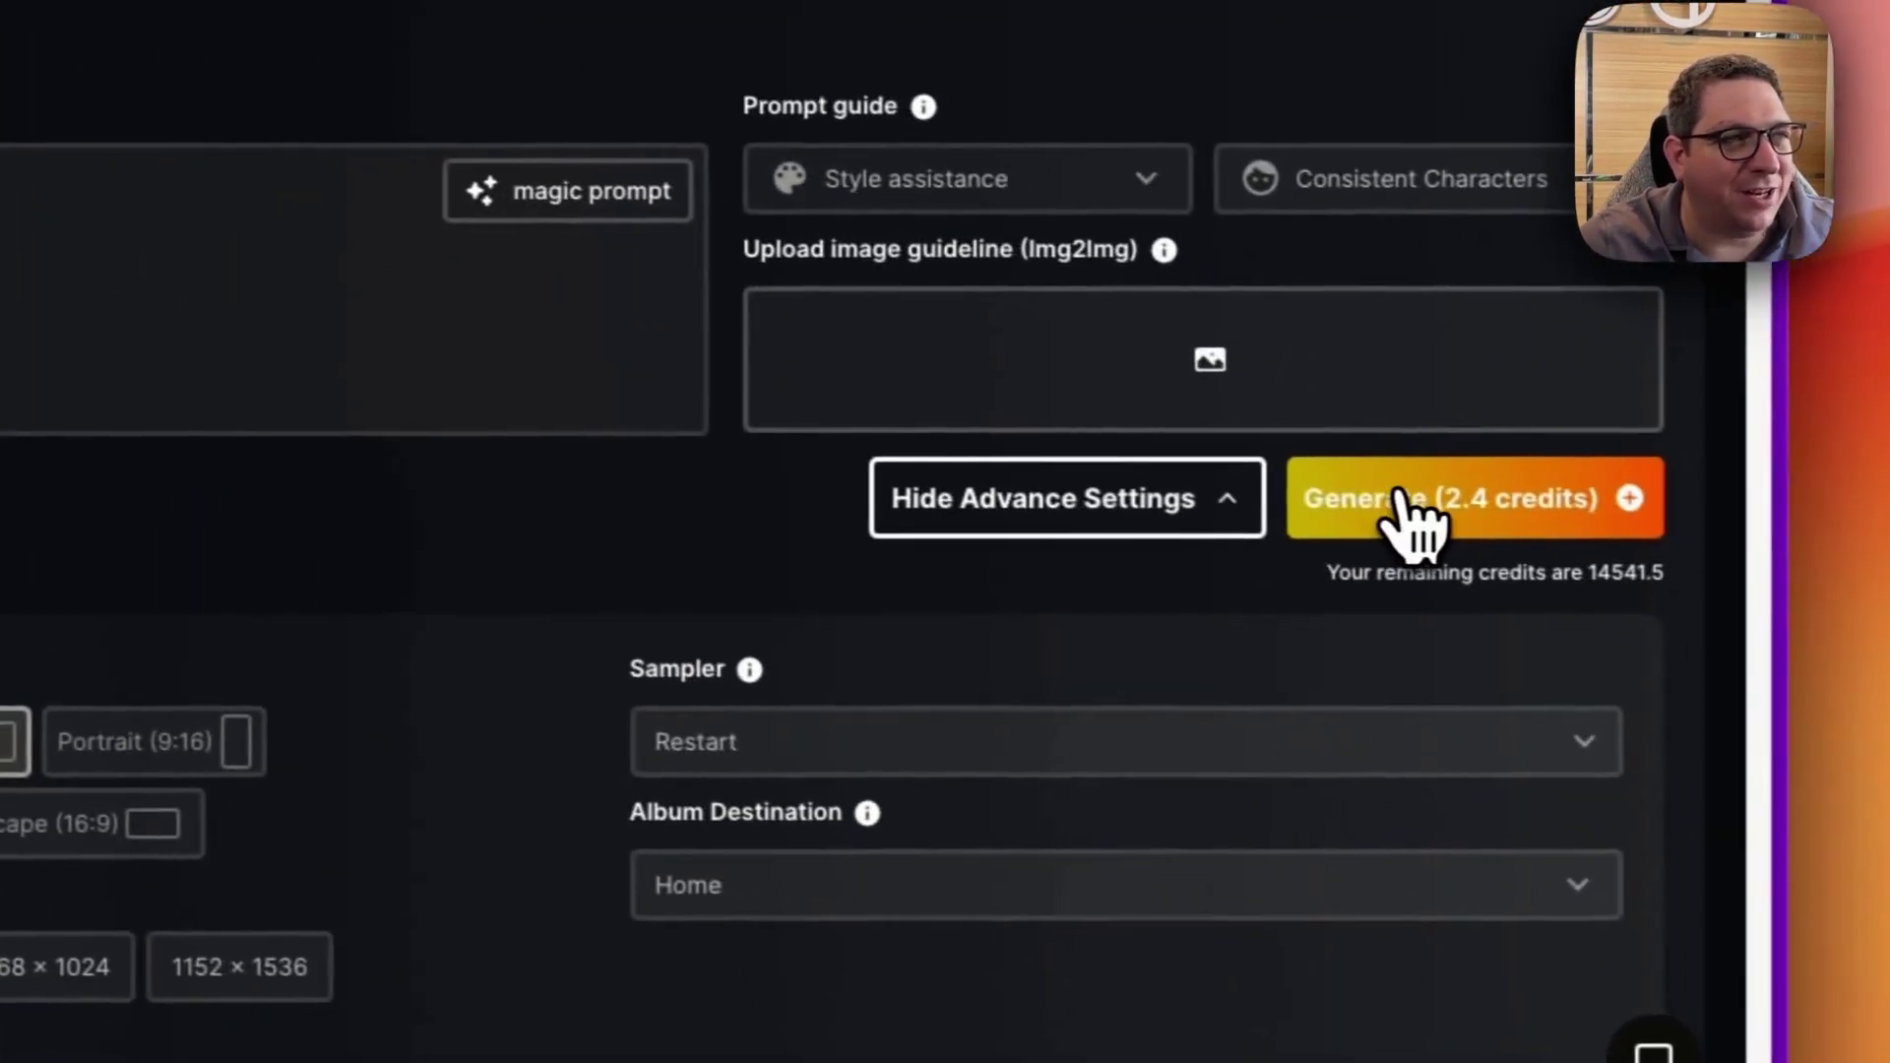
click(1400, 498)
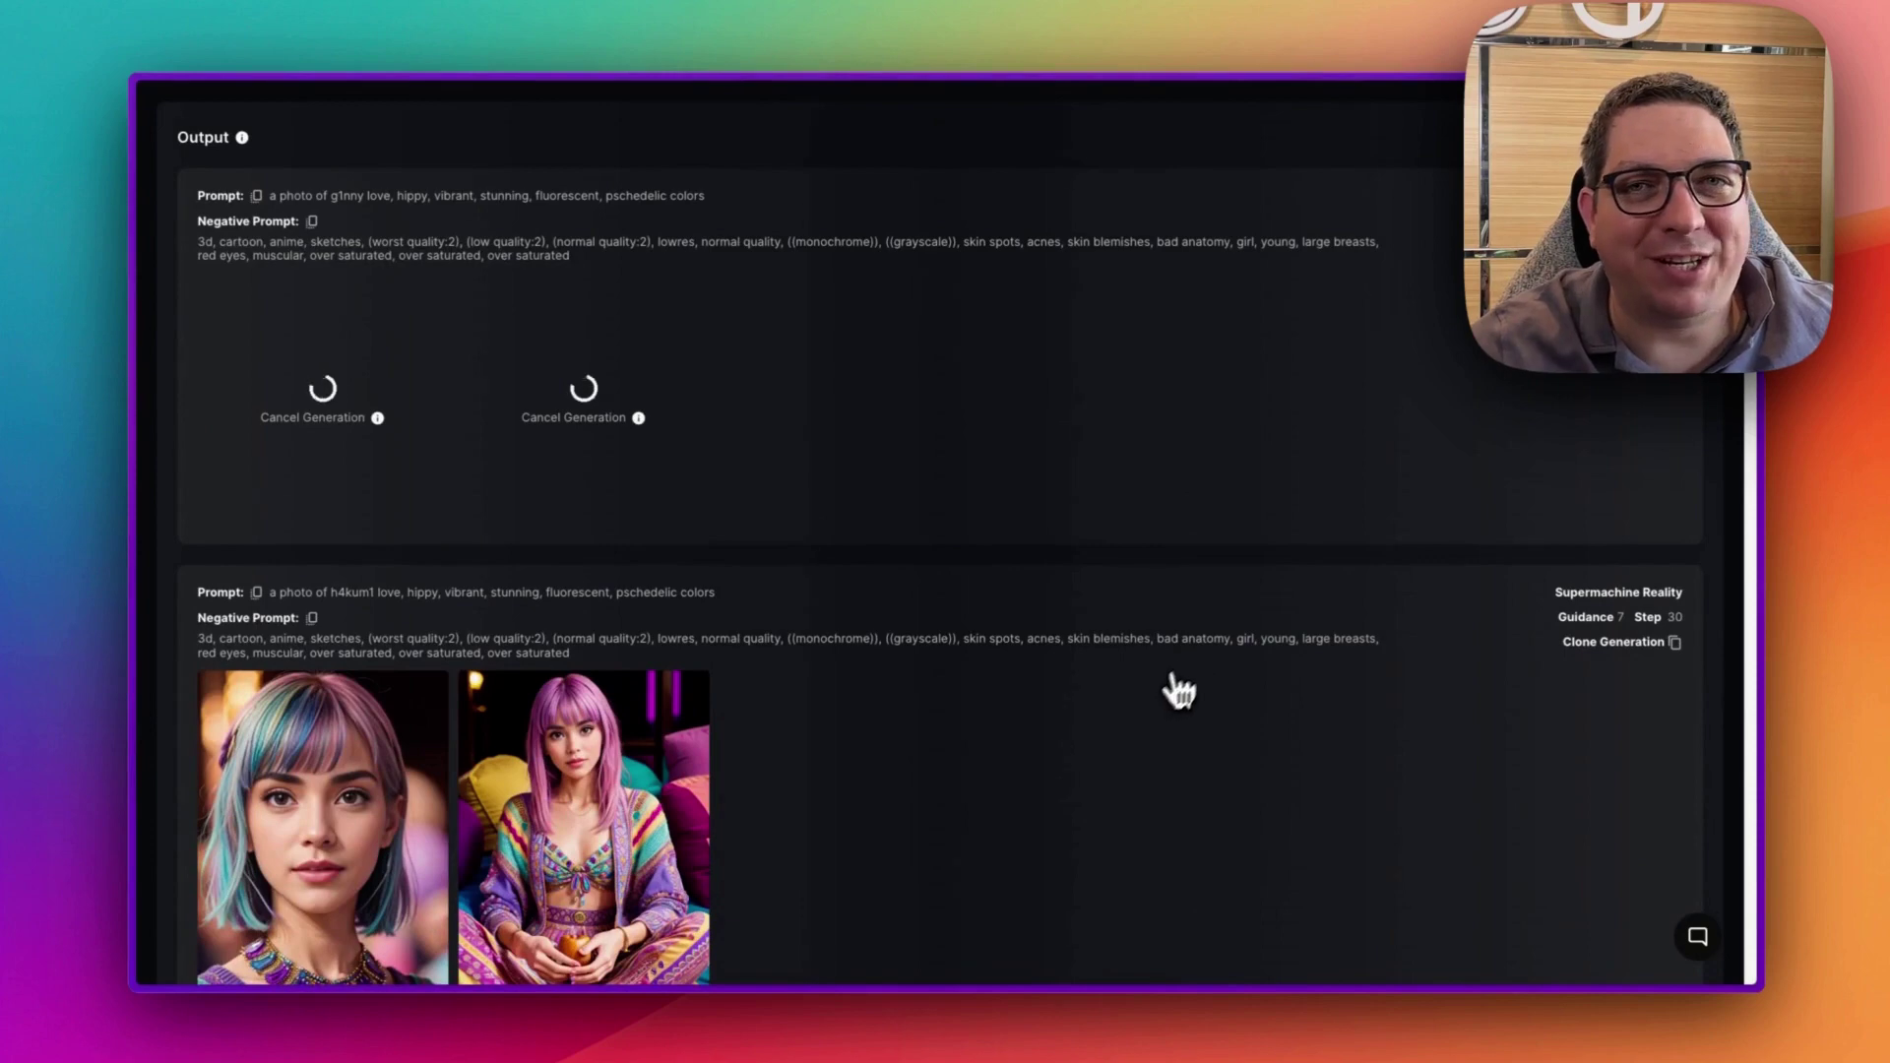
Scroll the Output feed and view both Hakumi images full size.
scroll(1142, 730, down, 3)
scroll(940, 725, down, 4)
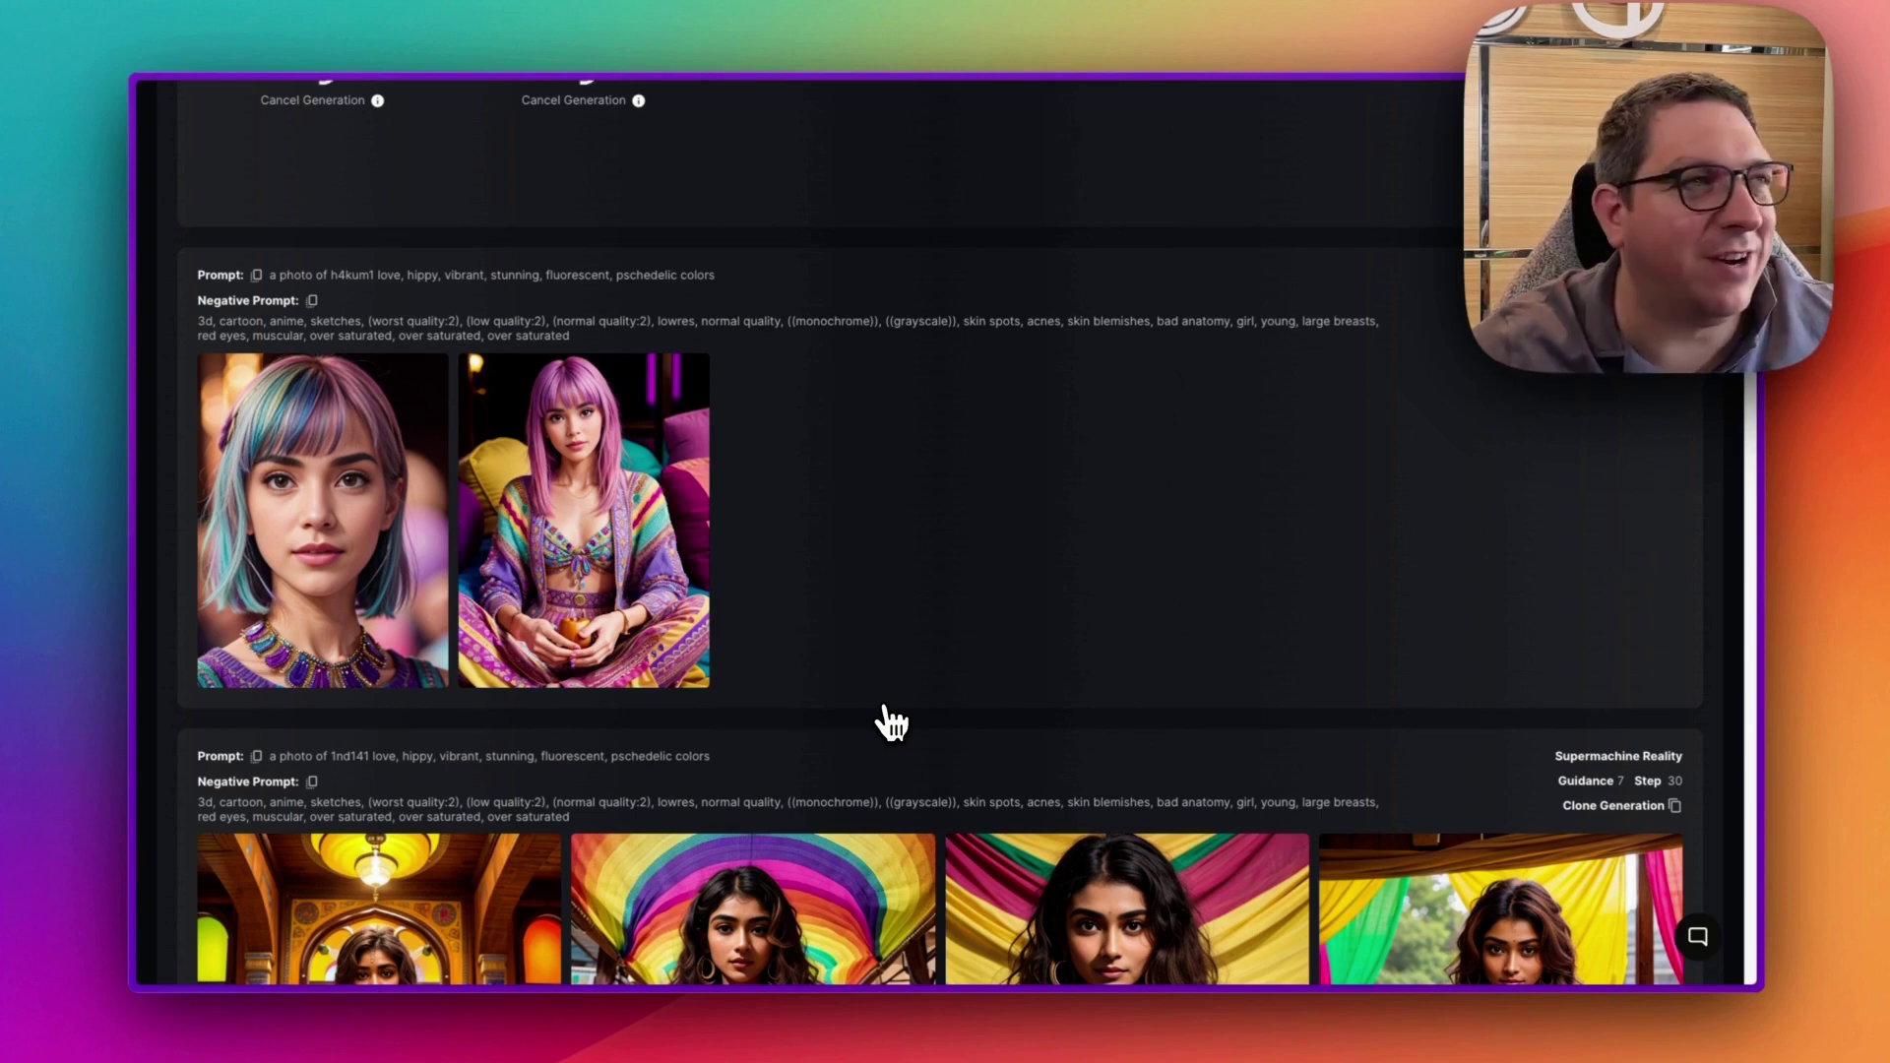
scroll(886, 718, down, 2)
click(353, 376)
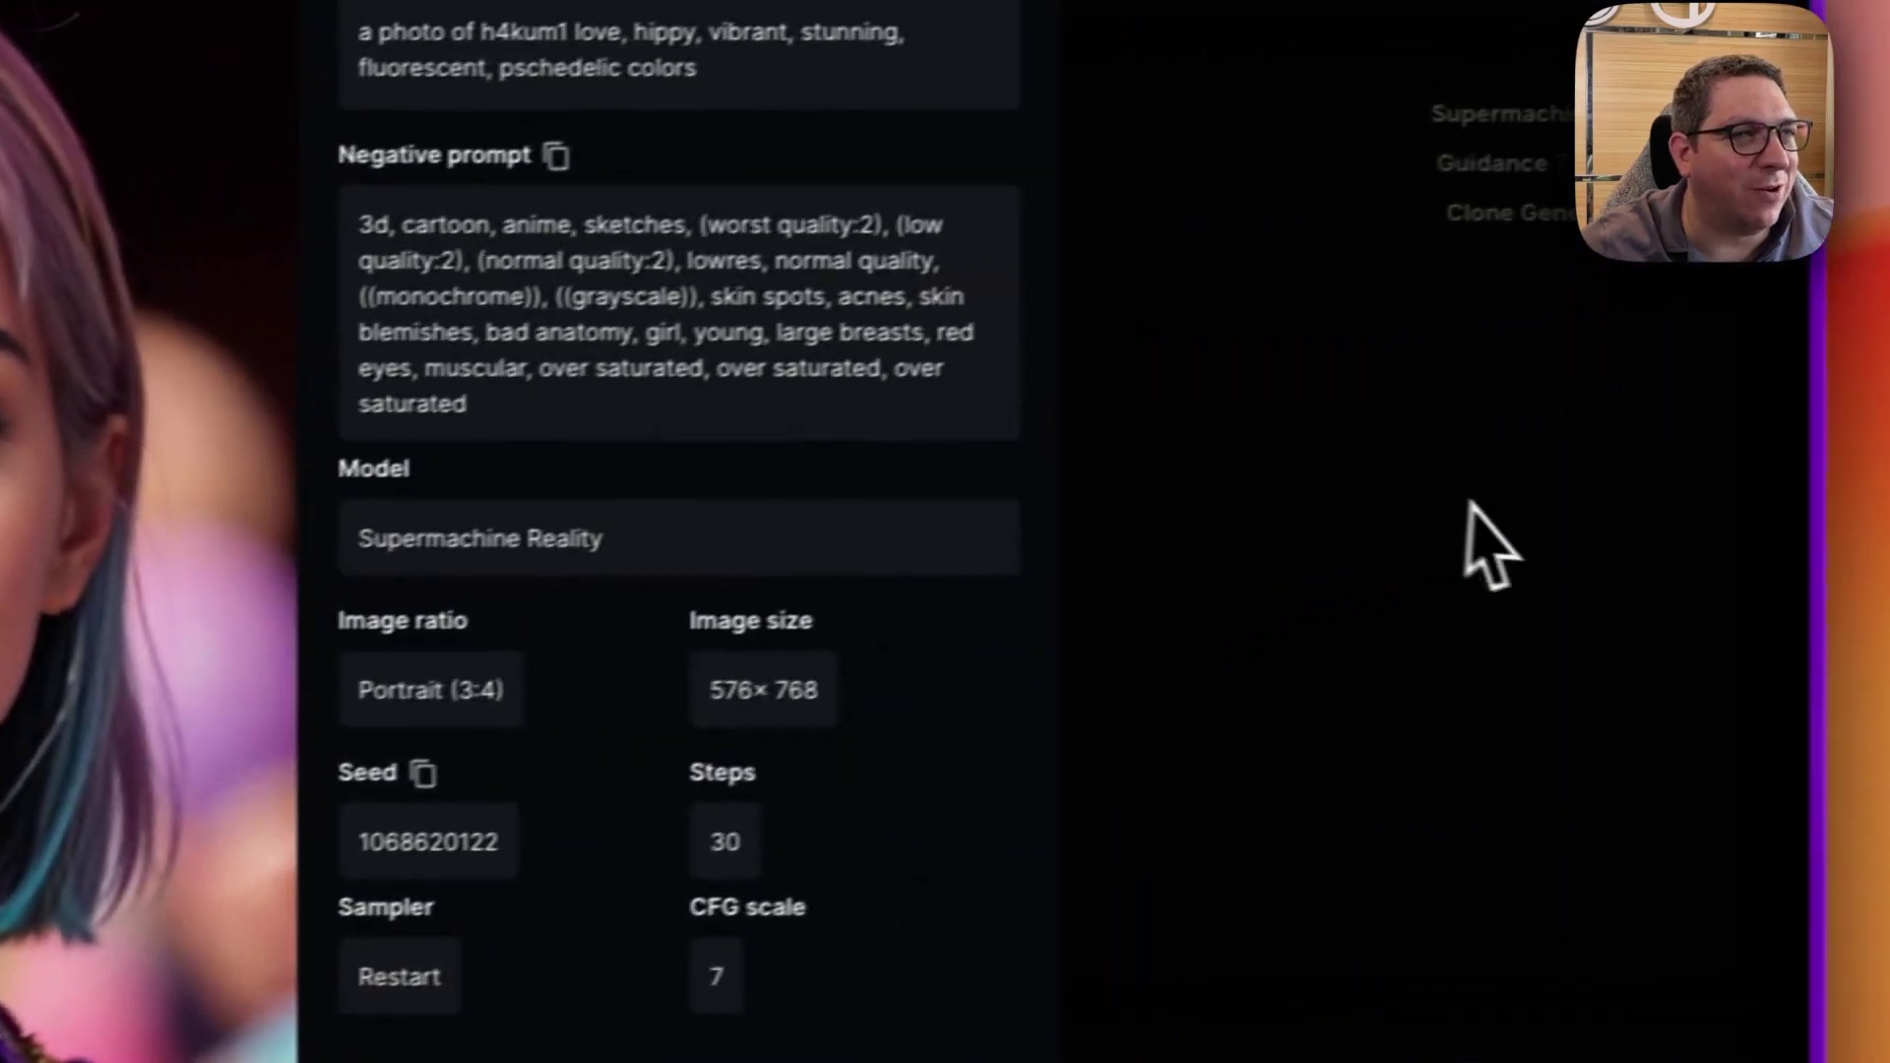
click(1467, 576)
click(434, 438)
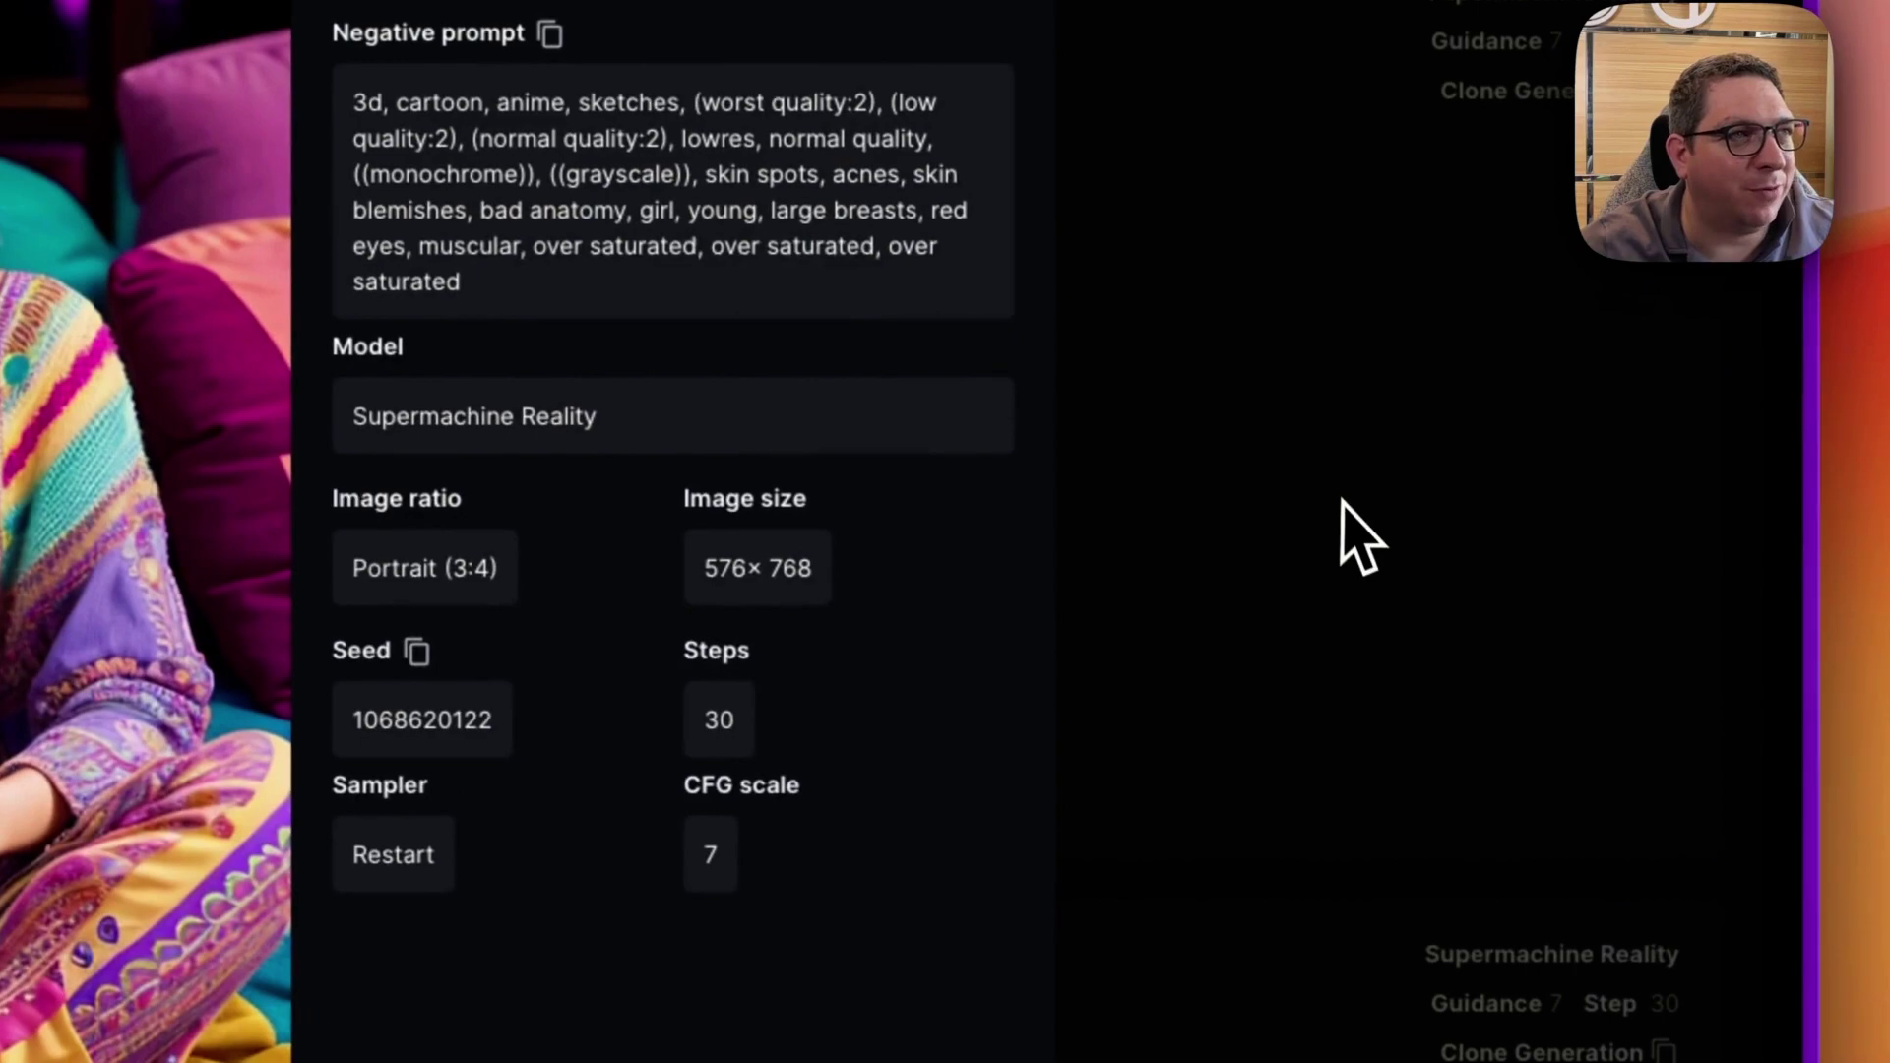
click(1349, 541)
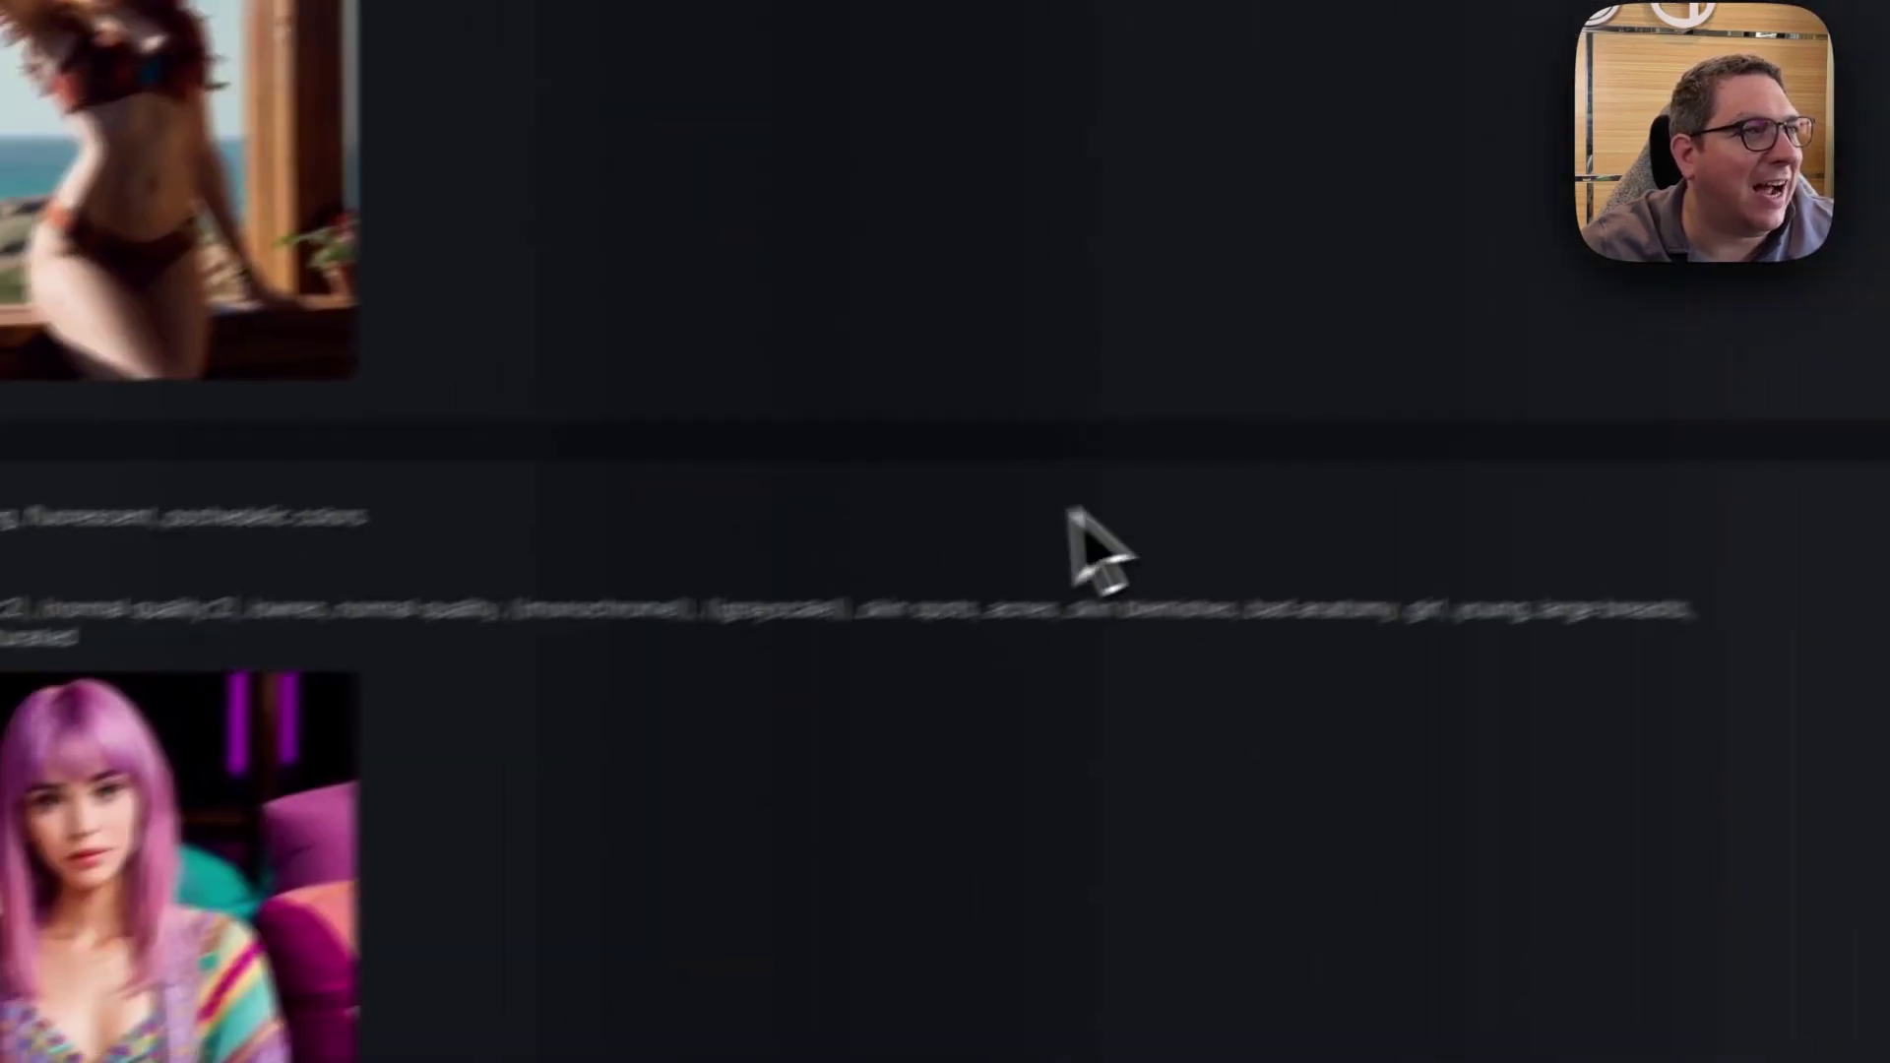
View the earlier jungle and balcony images full size.
mouse_move(561, 586)
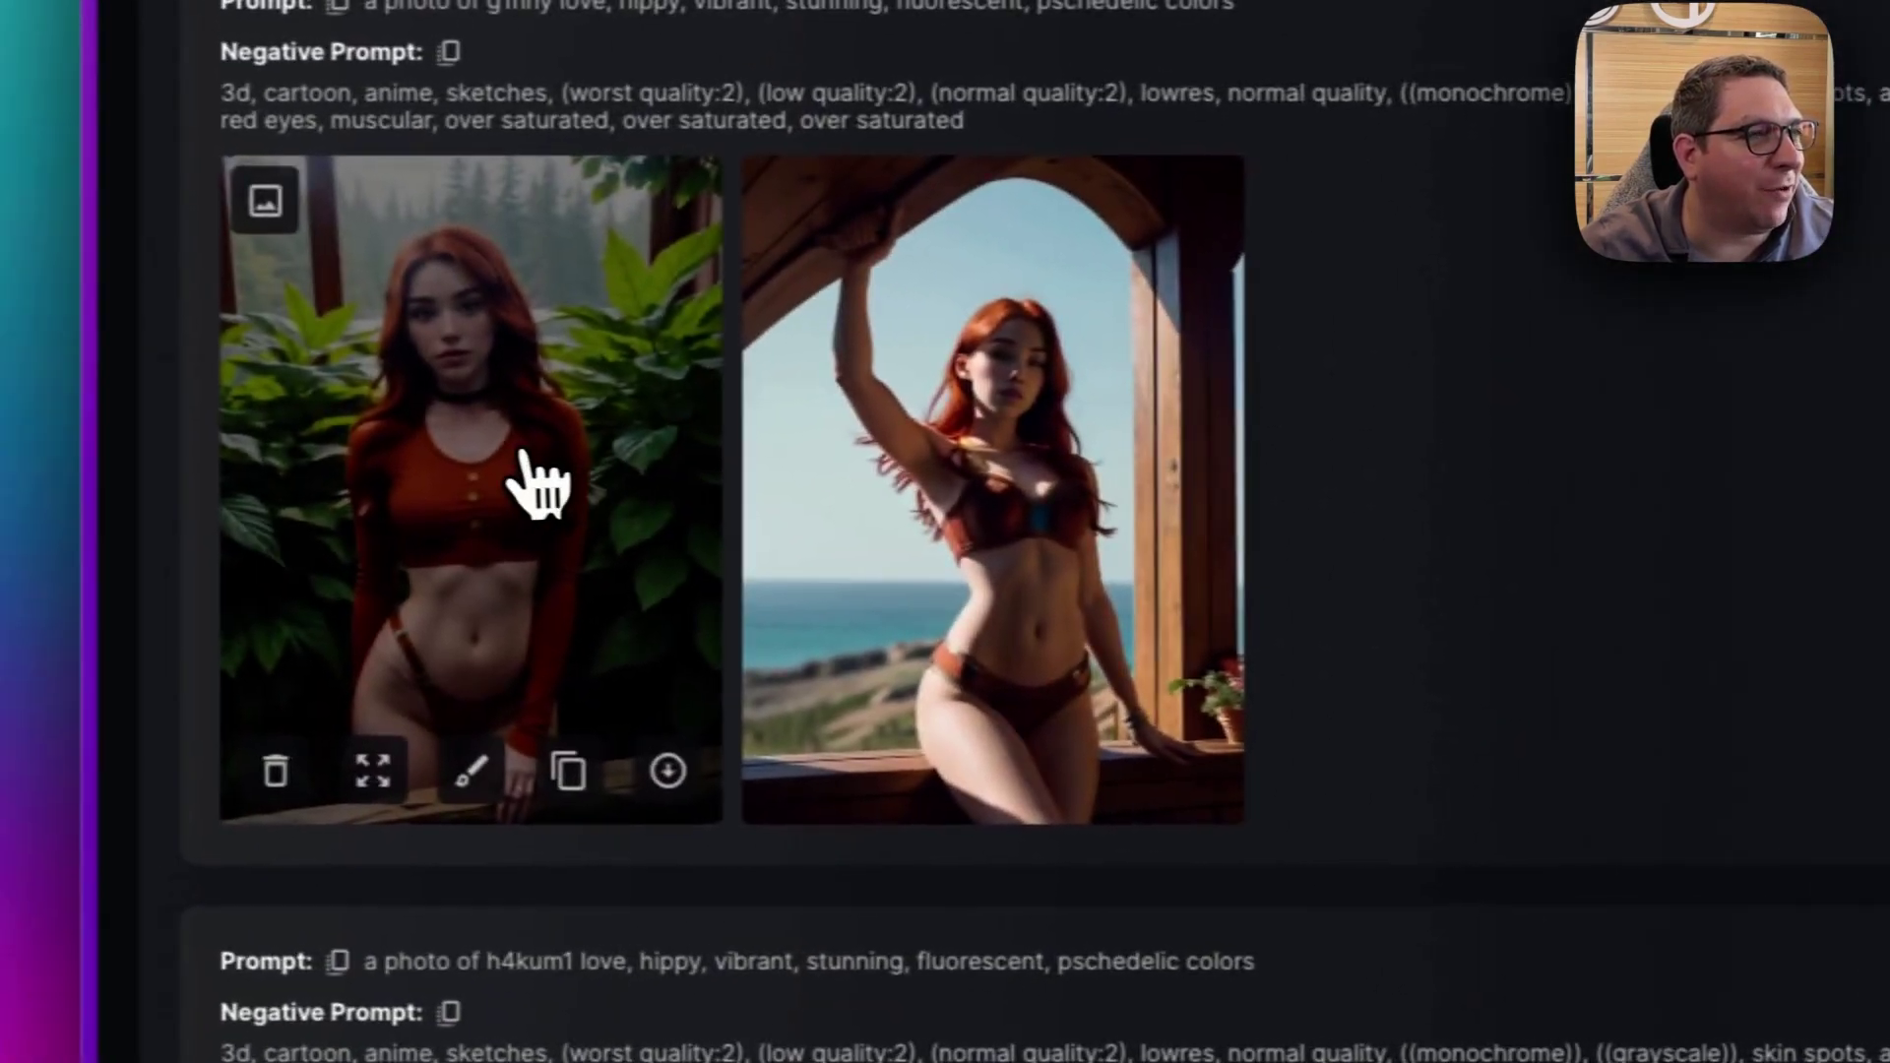
click(541, 485)
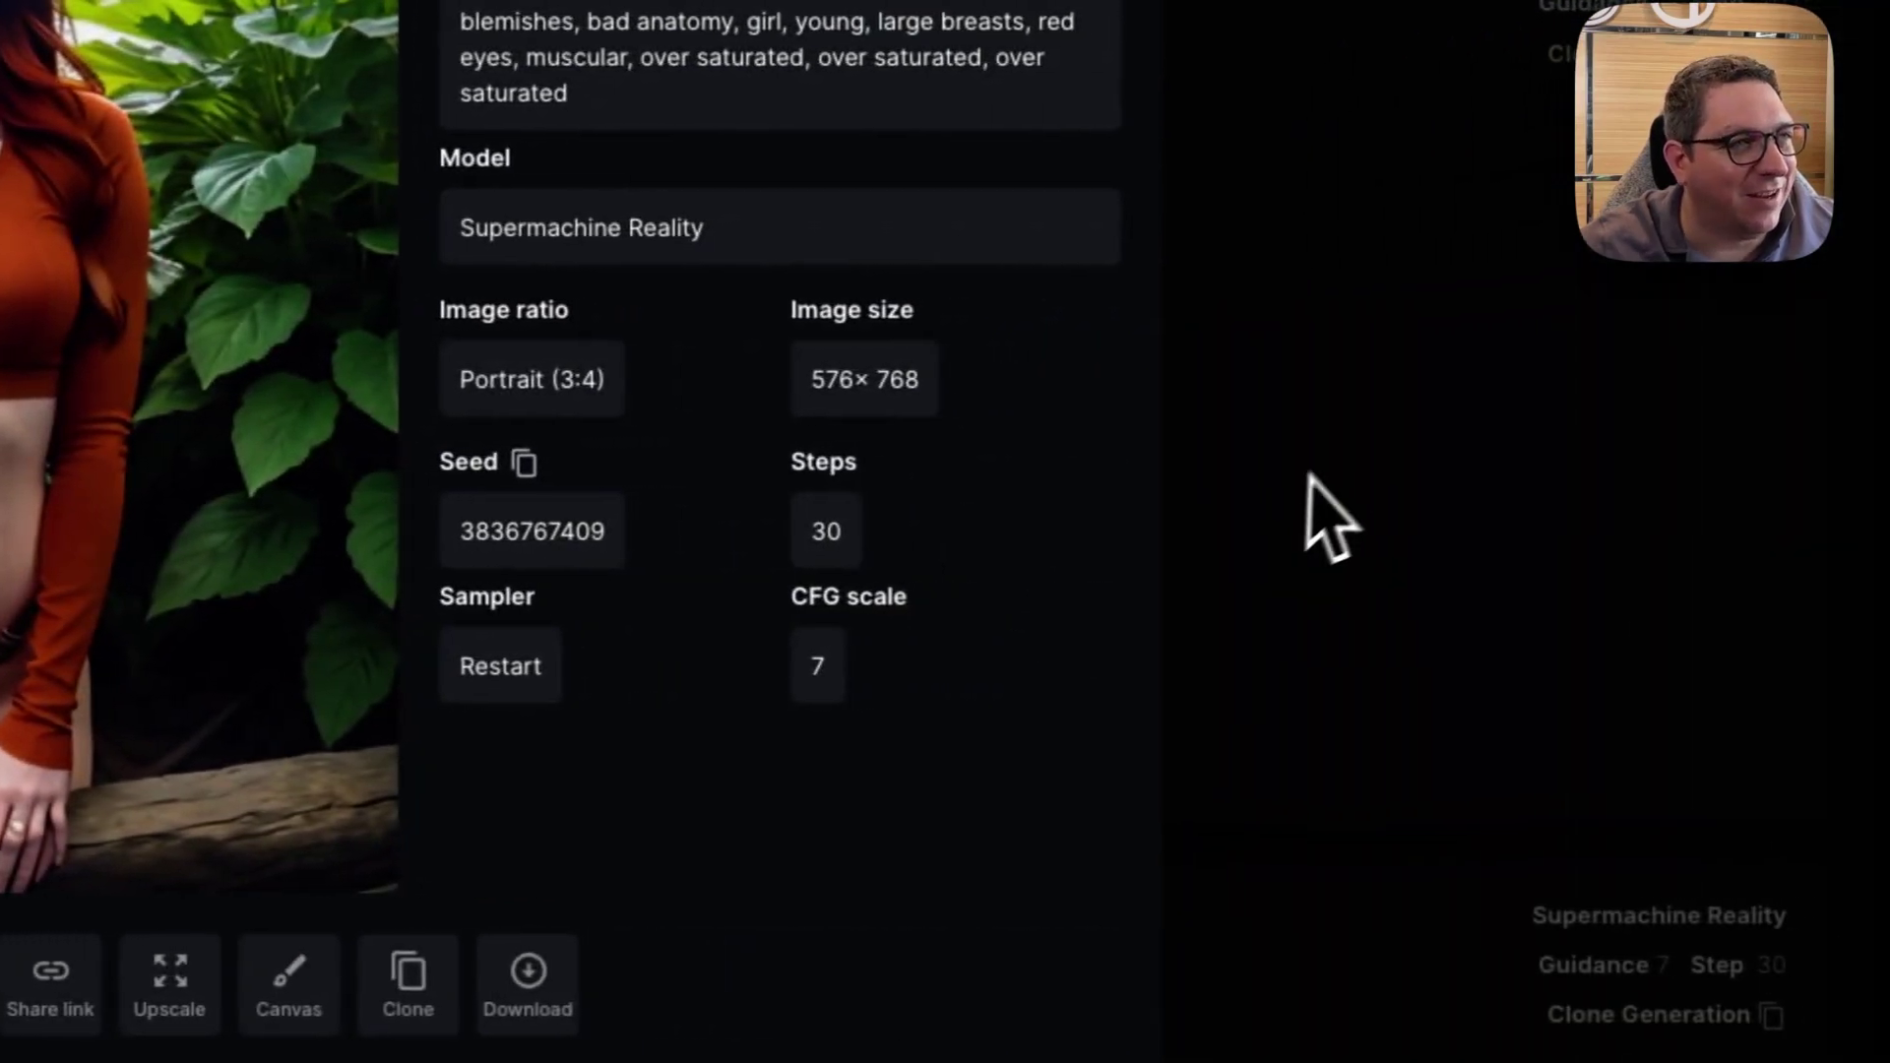
click(1331, 519)
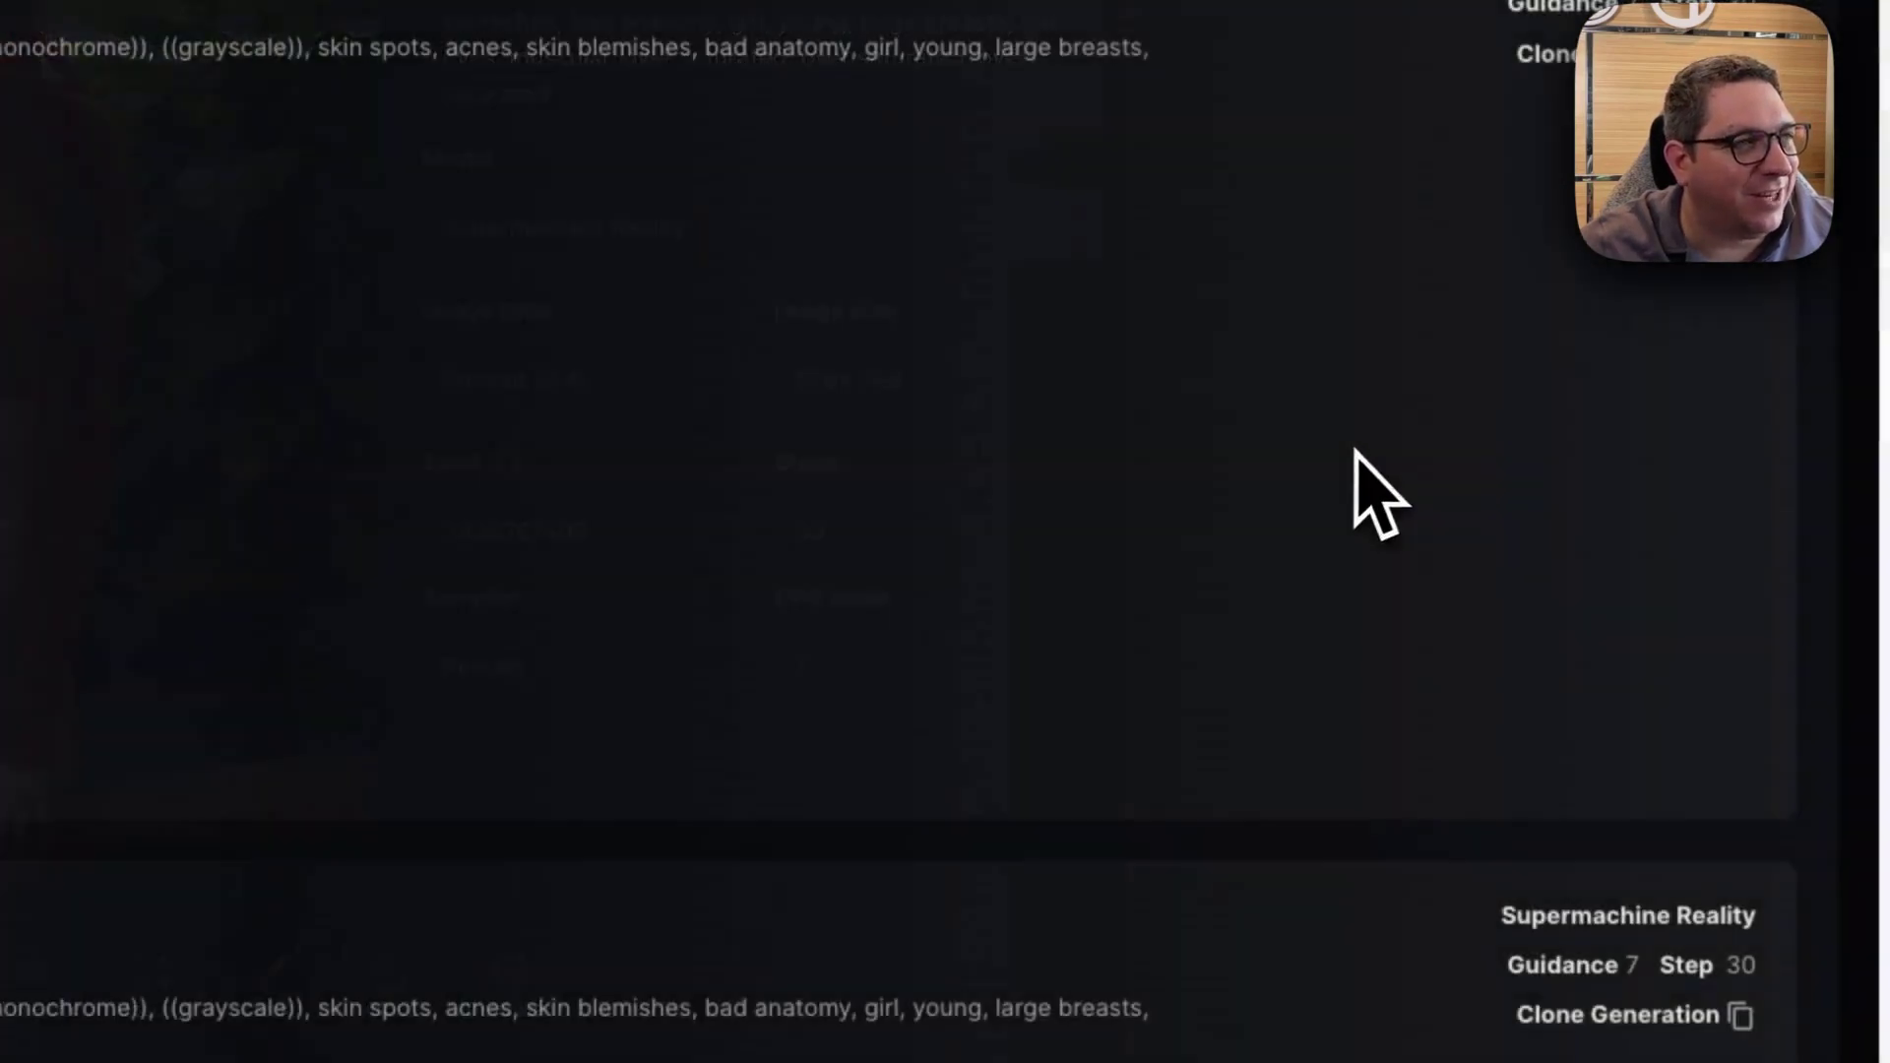
click(380, 570)
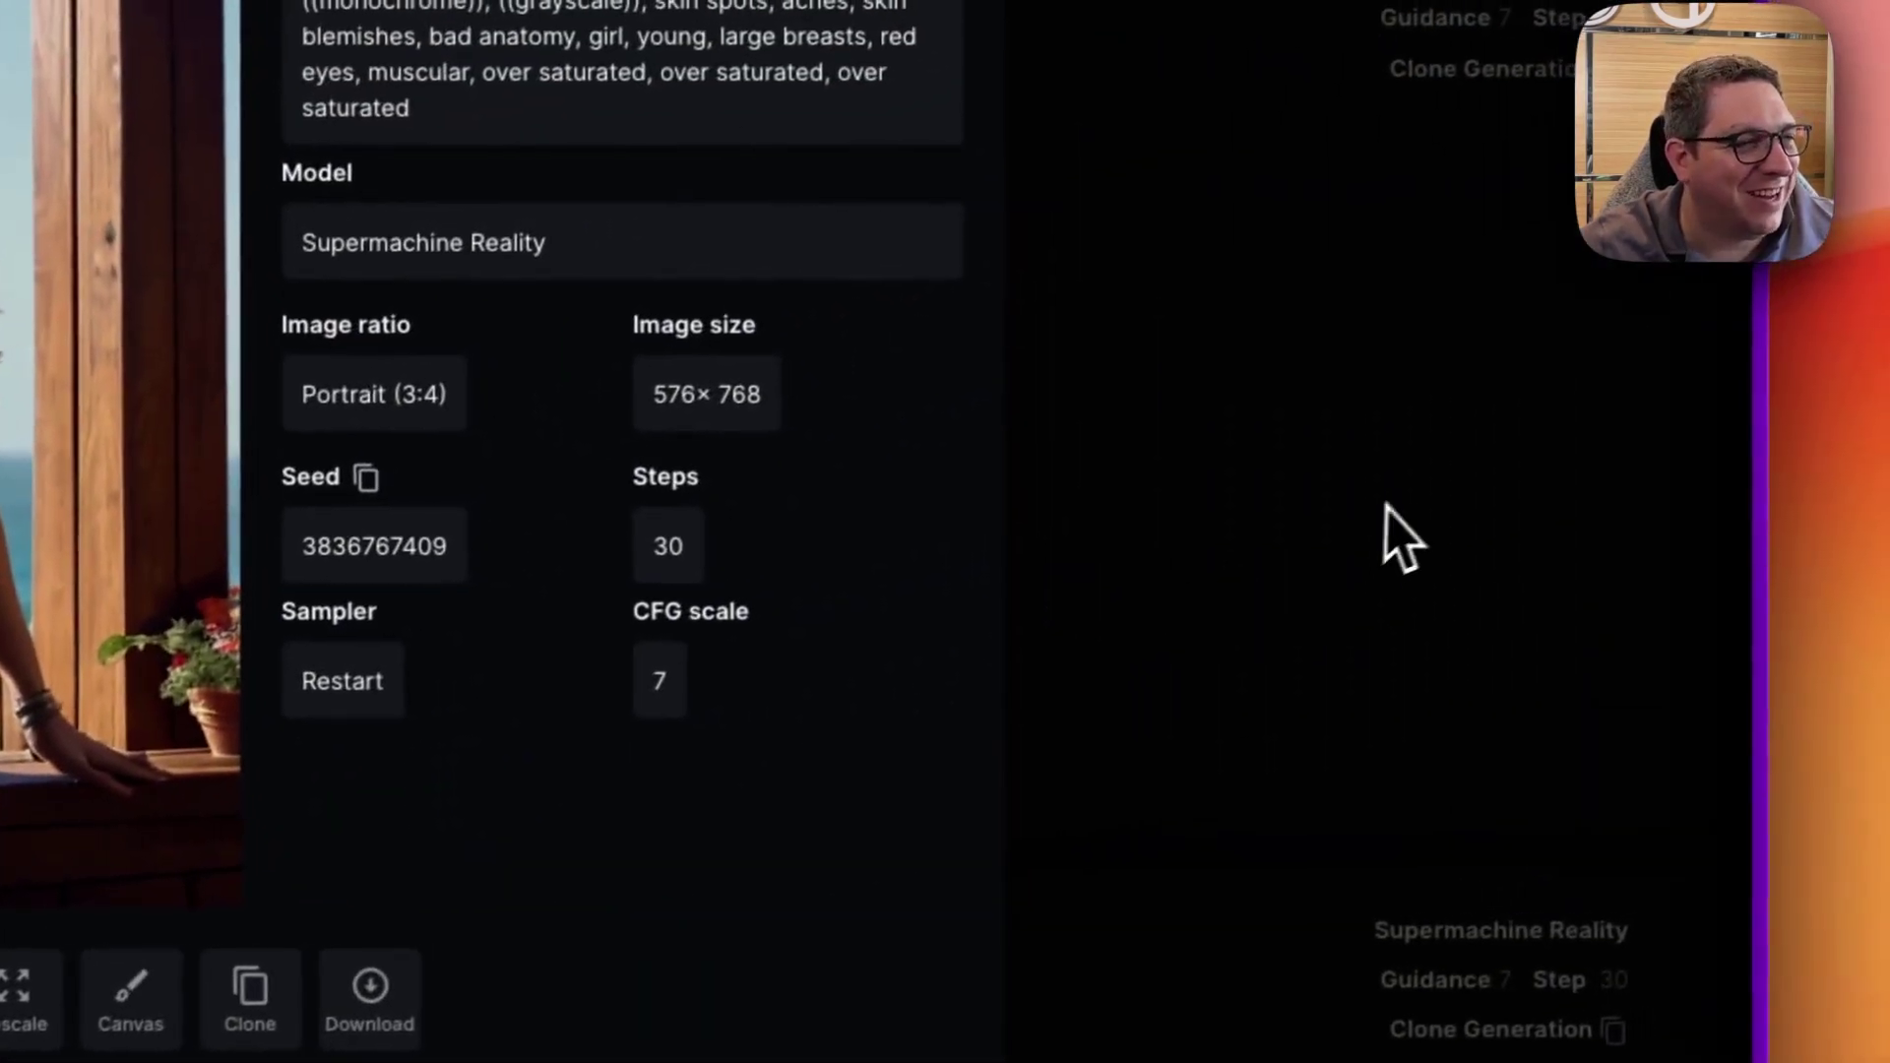
click(1396, 537)
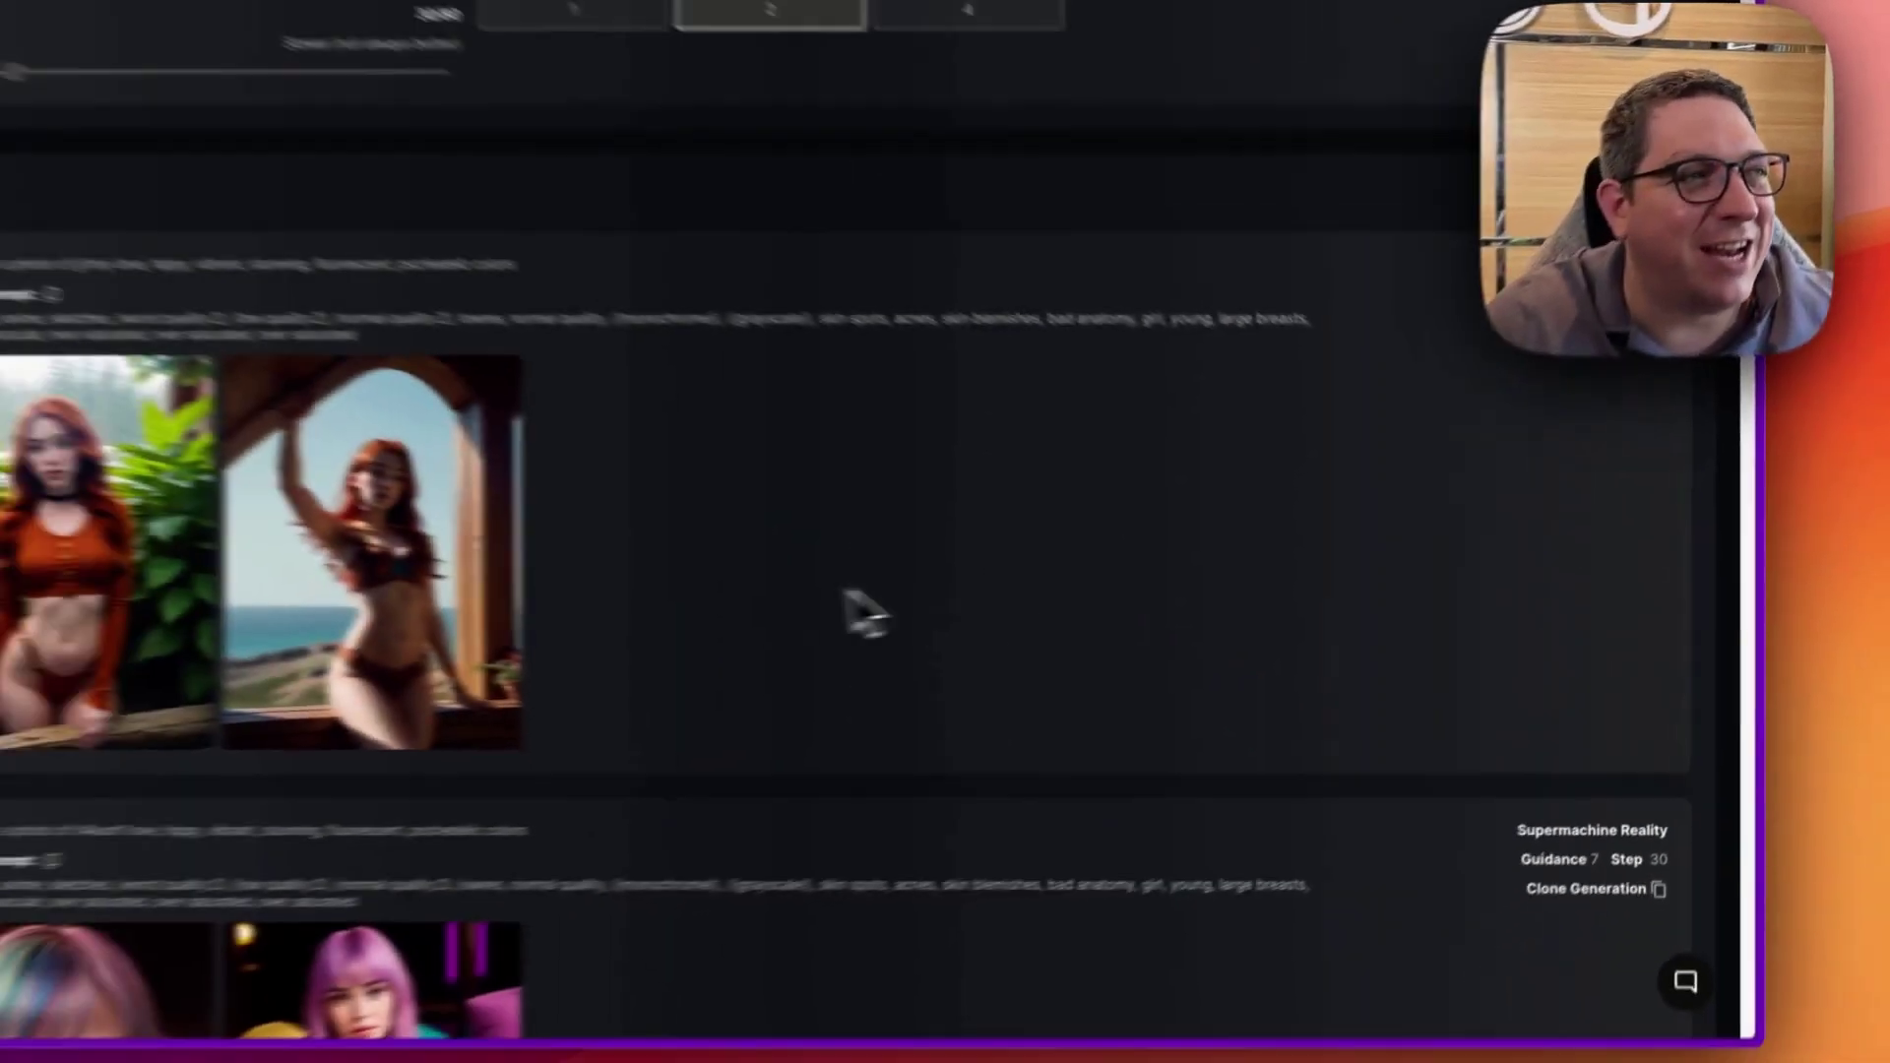
Clone the h4kum1 generation's prompt and settings back into the Generate form.
scroll(1000, 580, down, 3)
scroll(873, 716, down, 3)
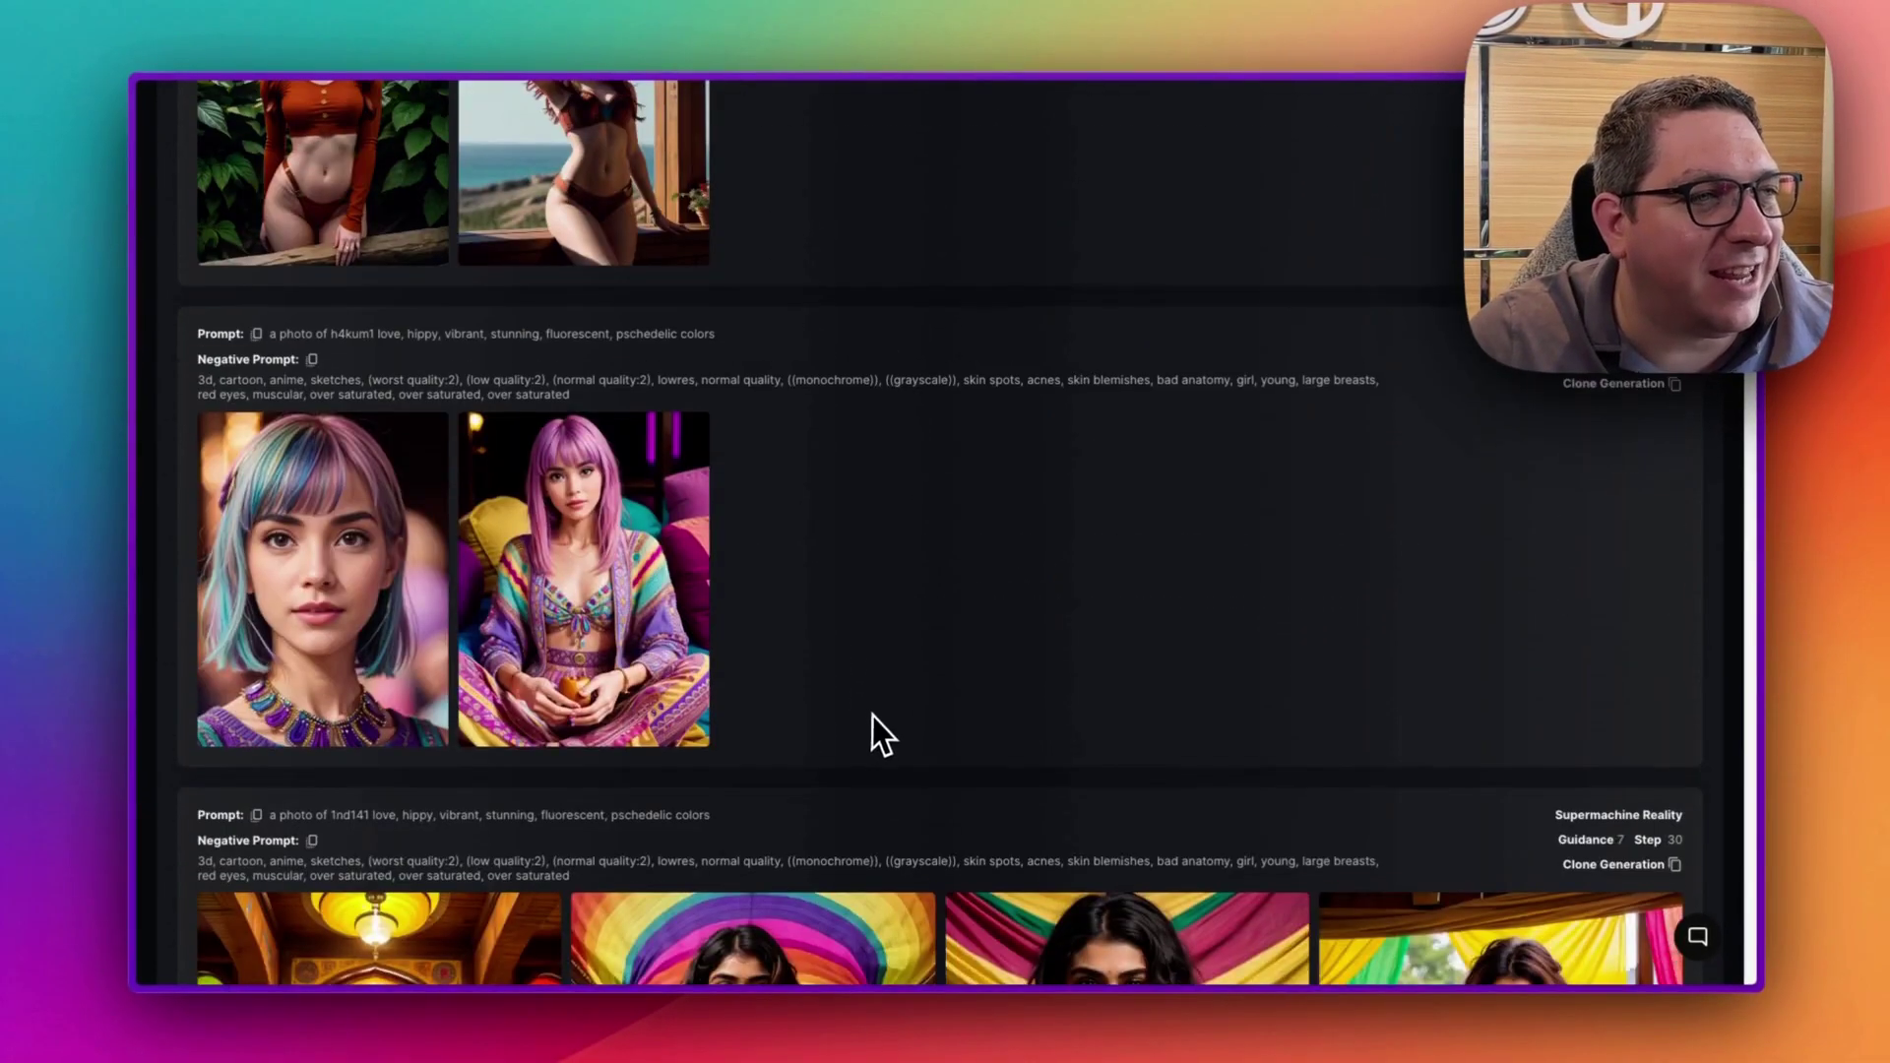
scroll(873, 717, up, 1)
scroll(728, 694, up, 2)
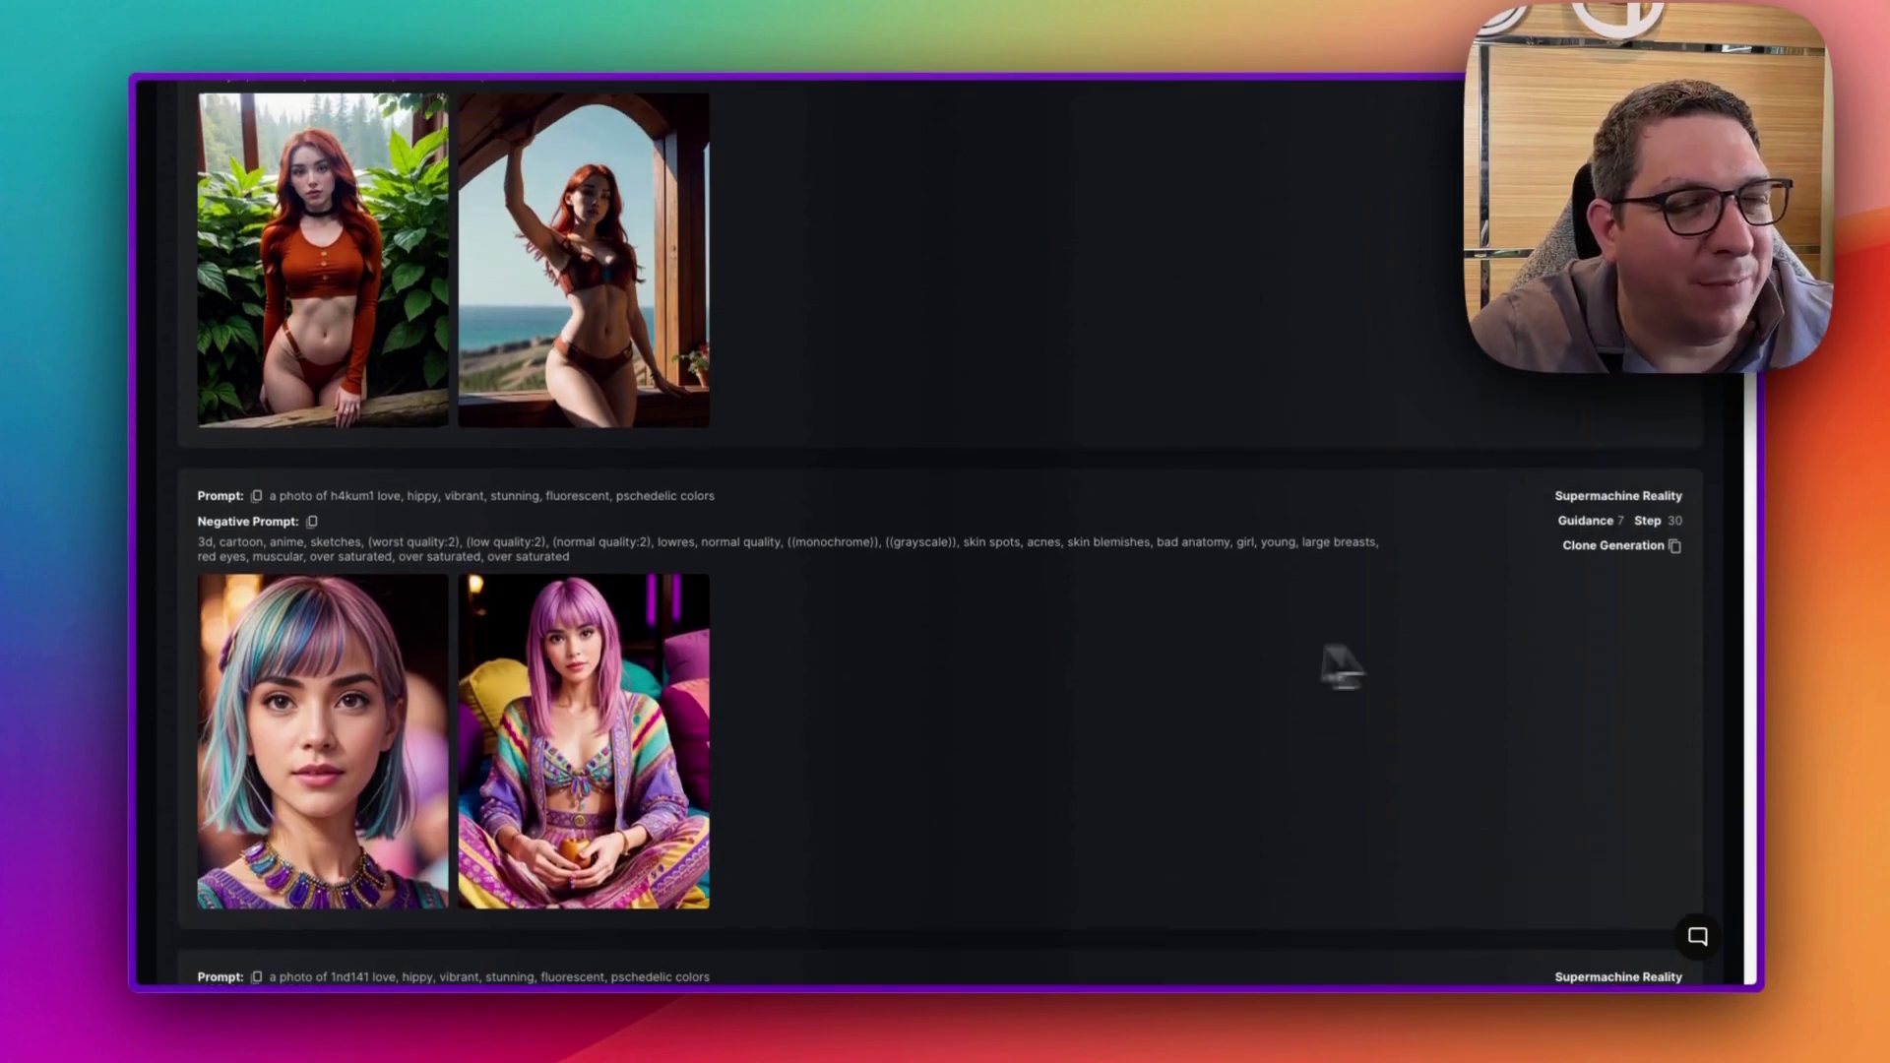
click(1677, 549)
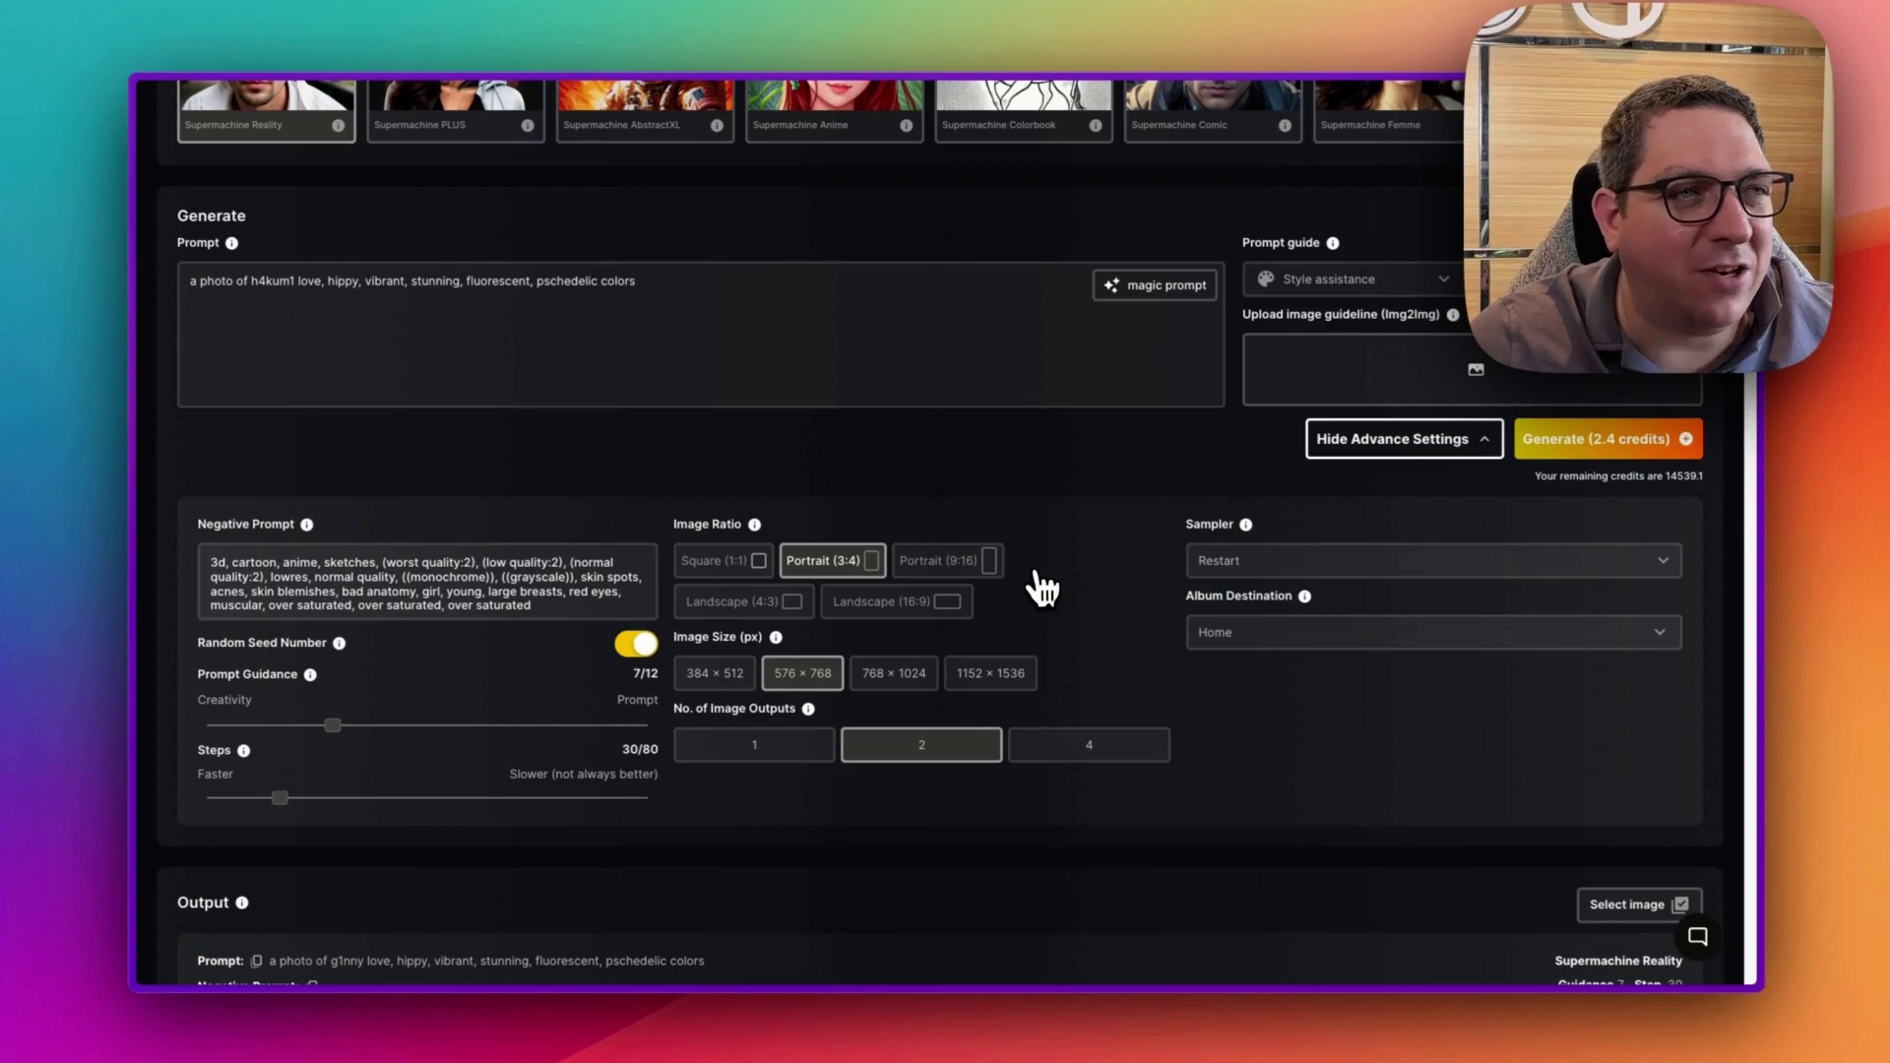
Choose the Supermachine Comic model and generate the h4kum1 hippy prompt.
scroll(1019, 668, up, 5)
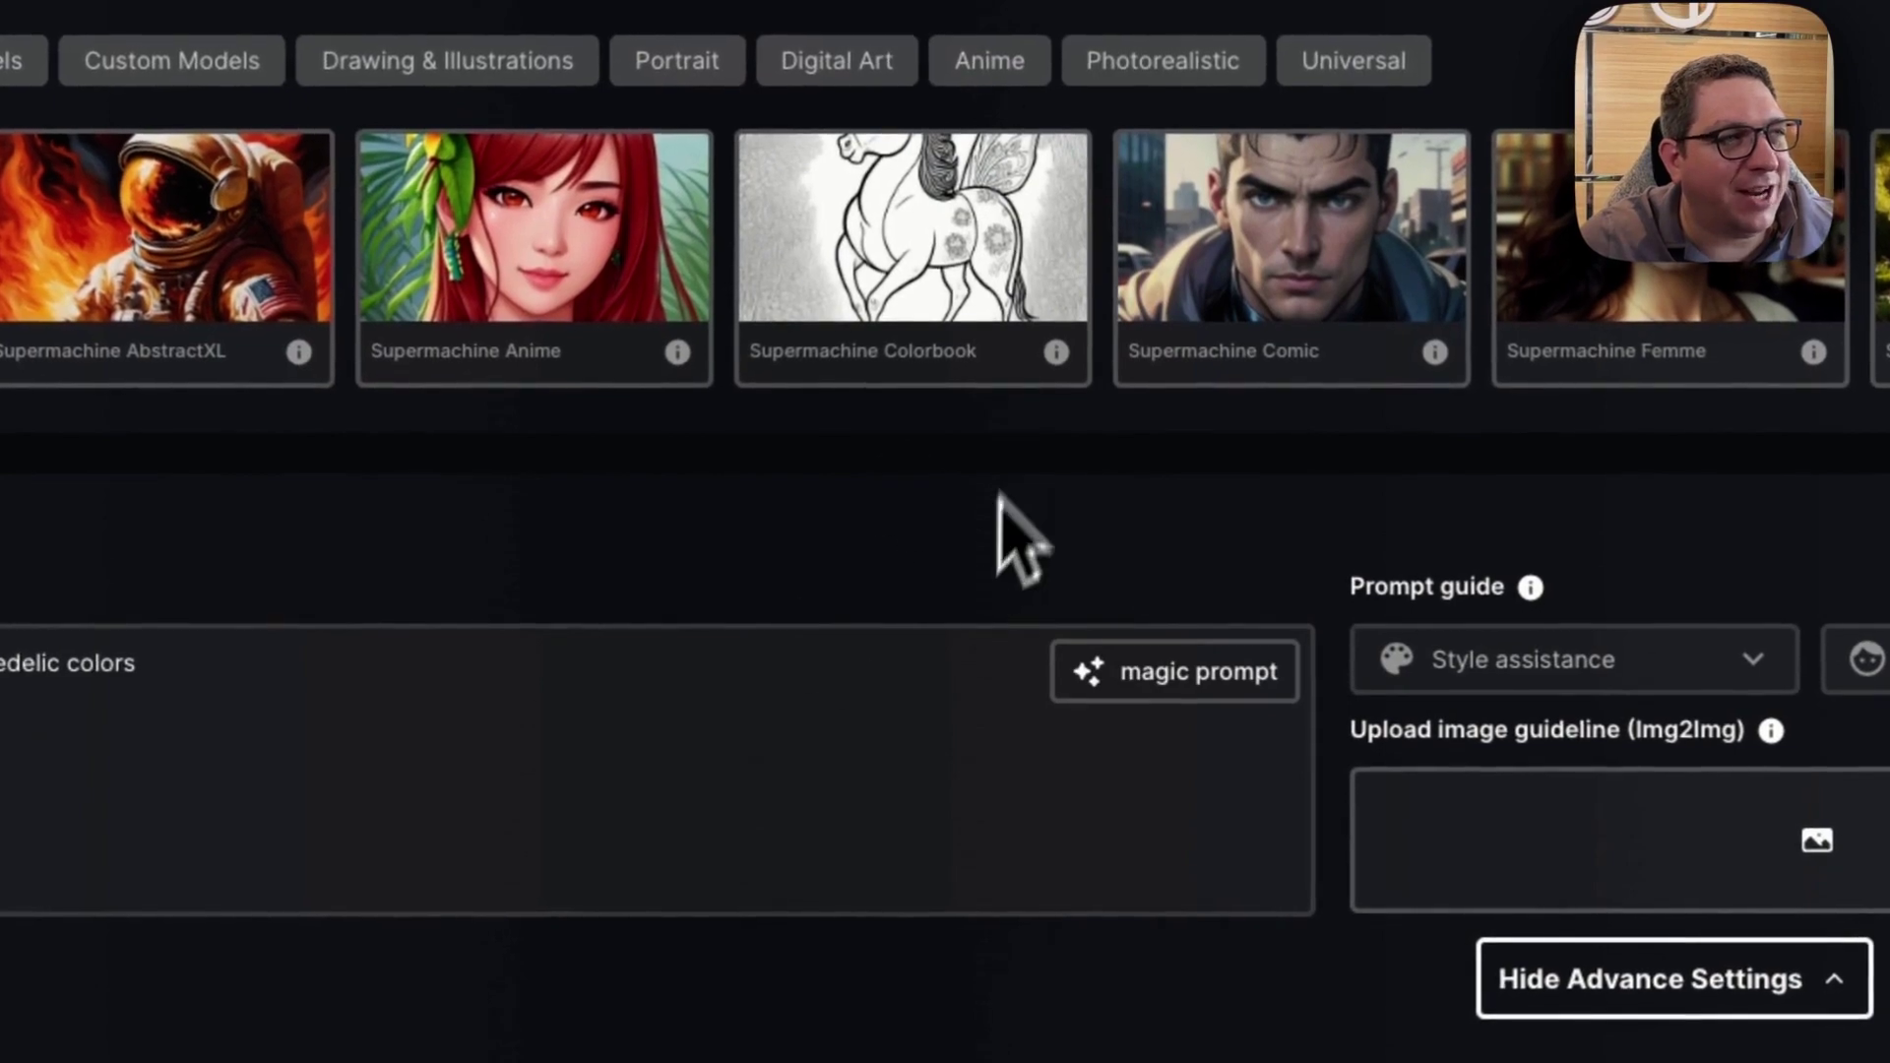
click(1317, 315)
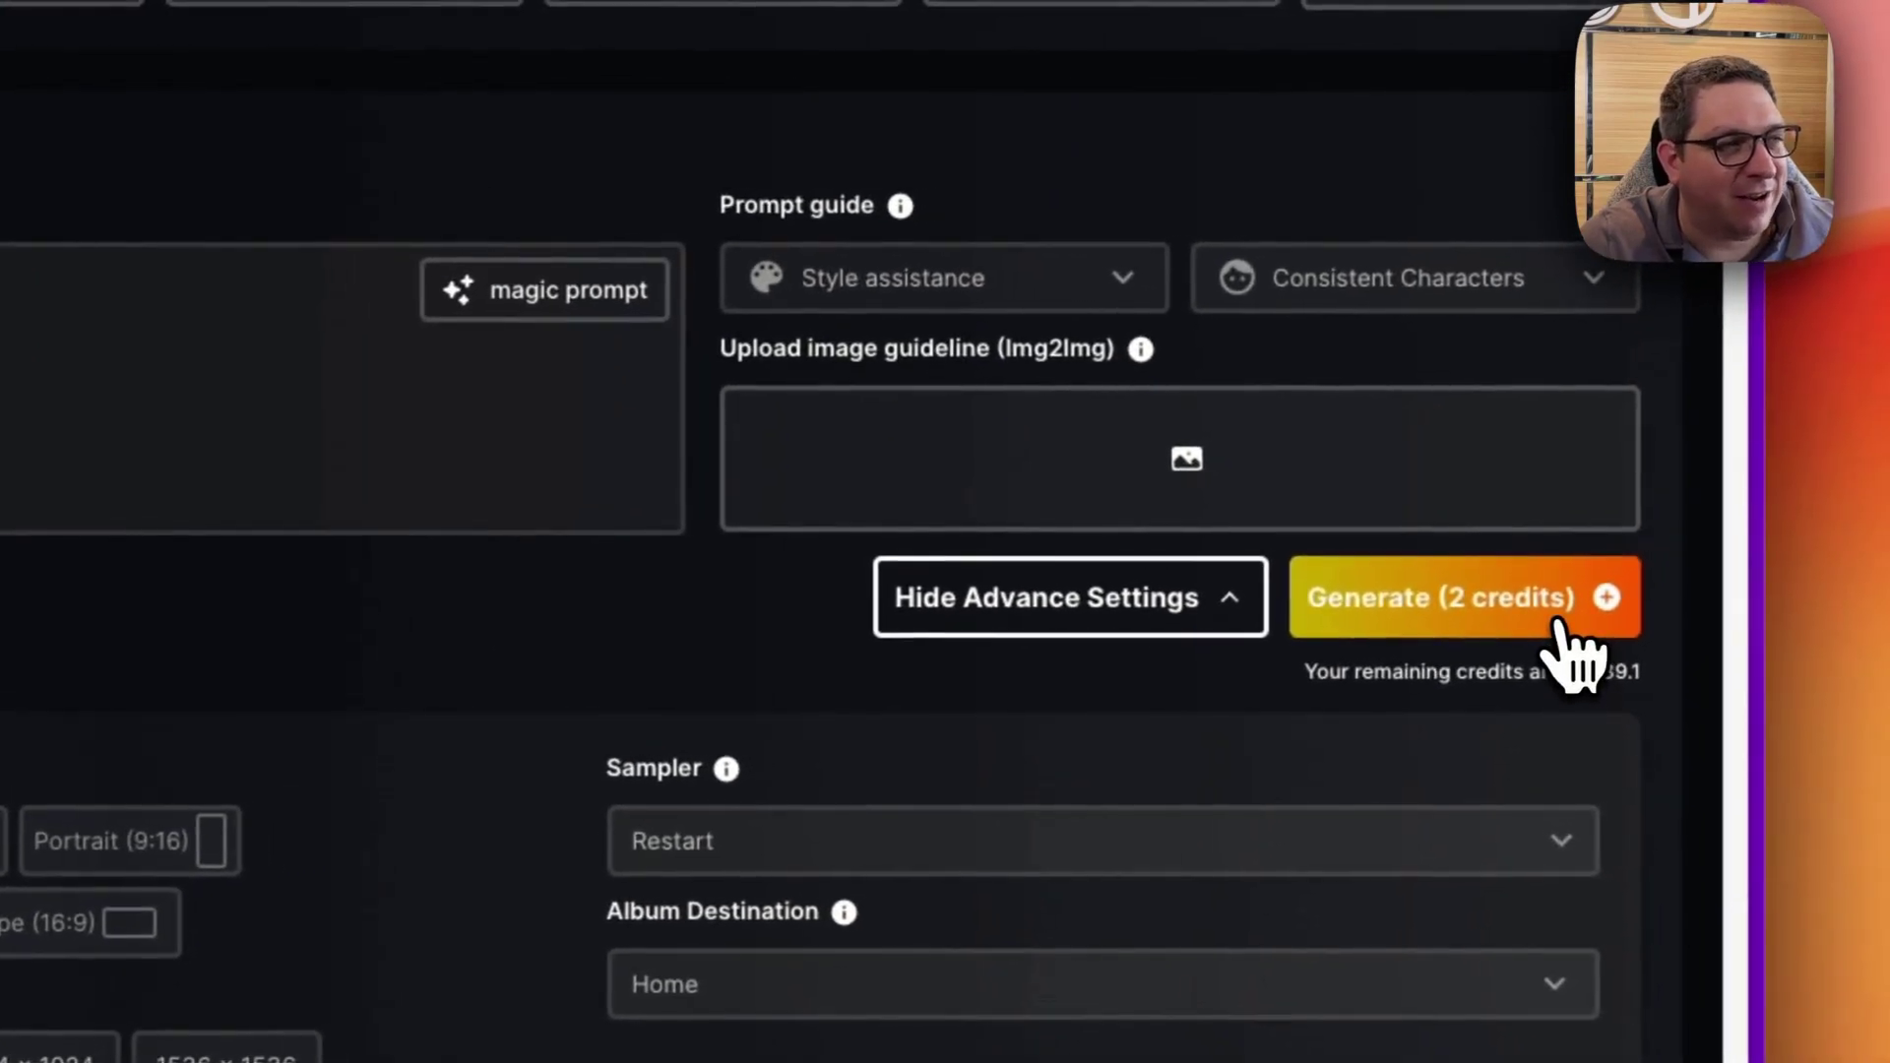
click(1575, 630)
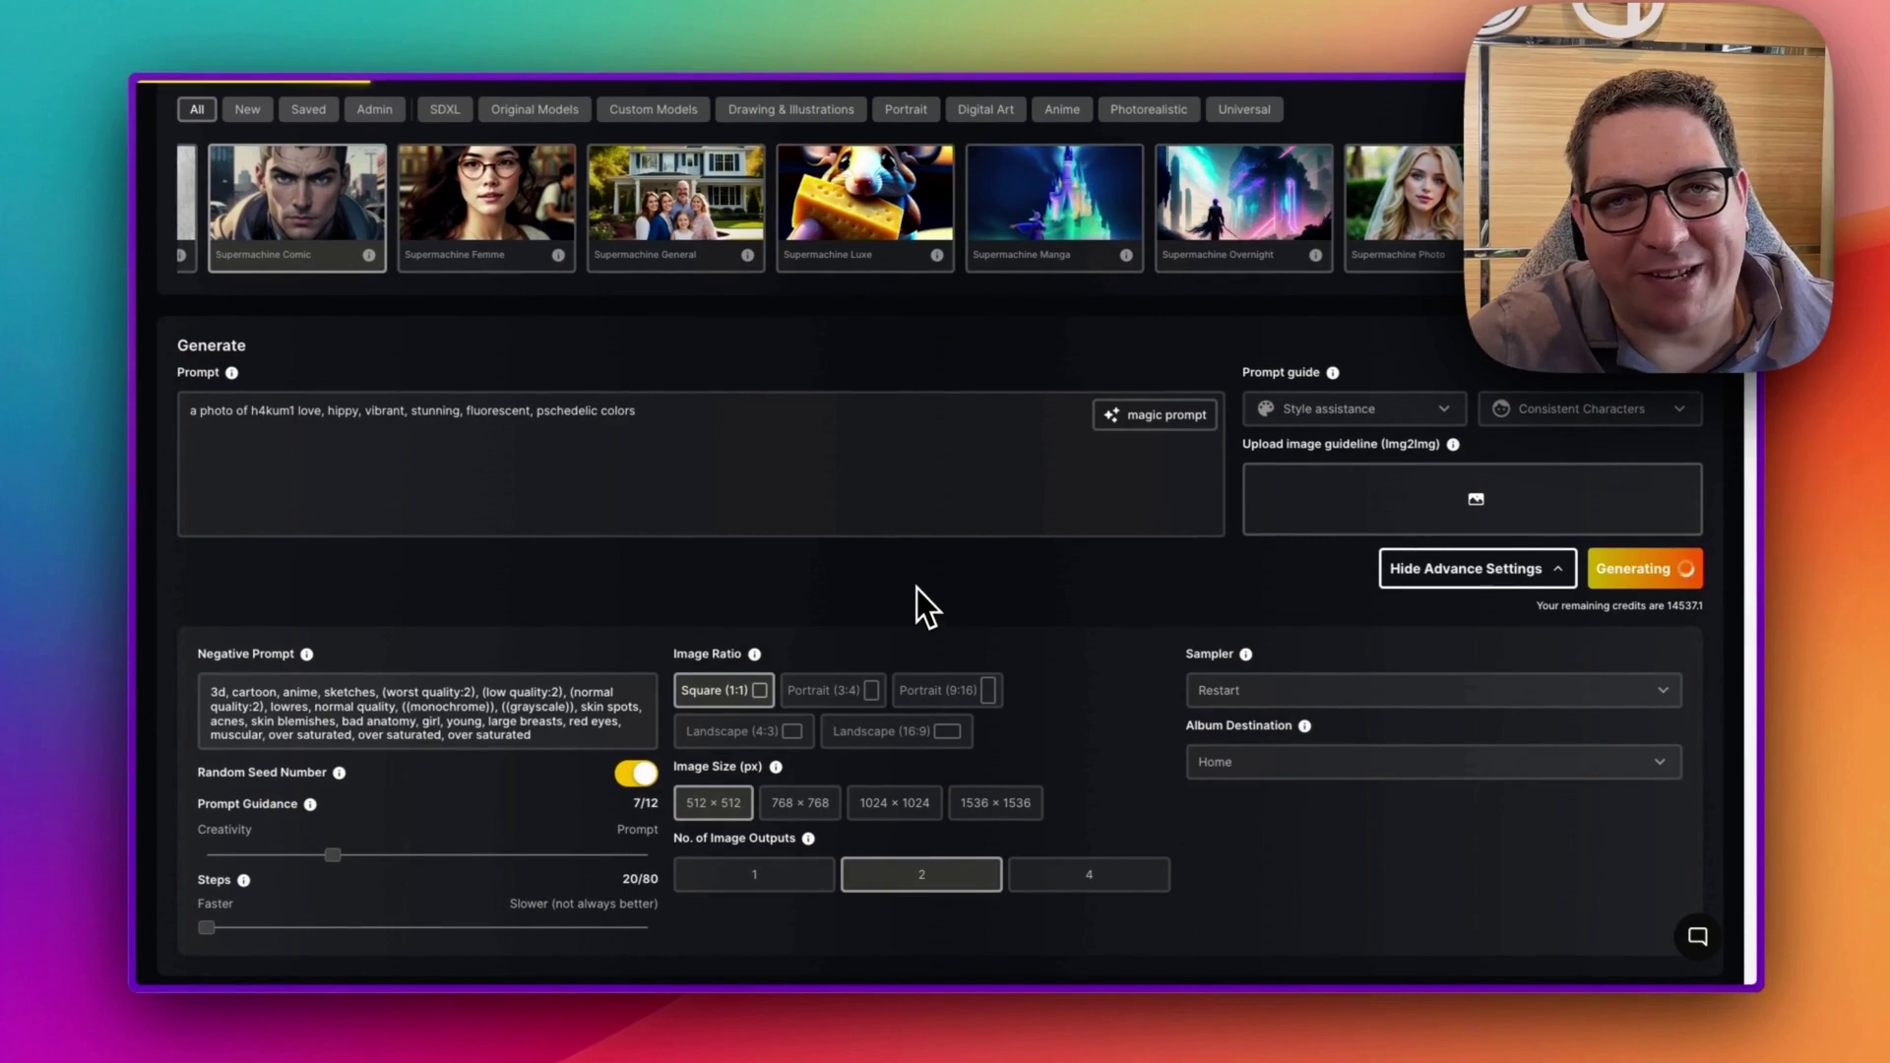
Check the latest Output results, then return up to the Select a Model row.
scroll(916, 591, down, 20)
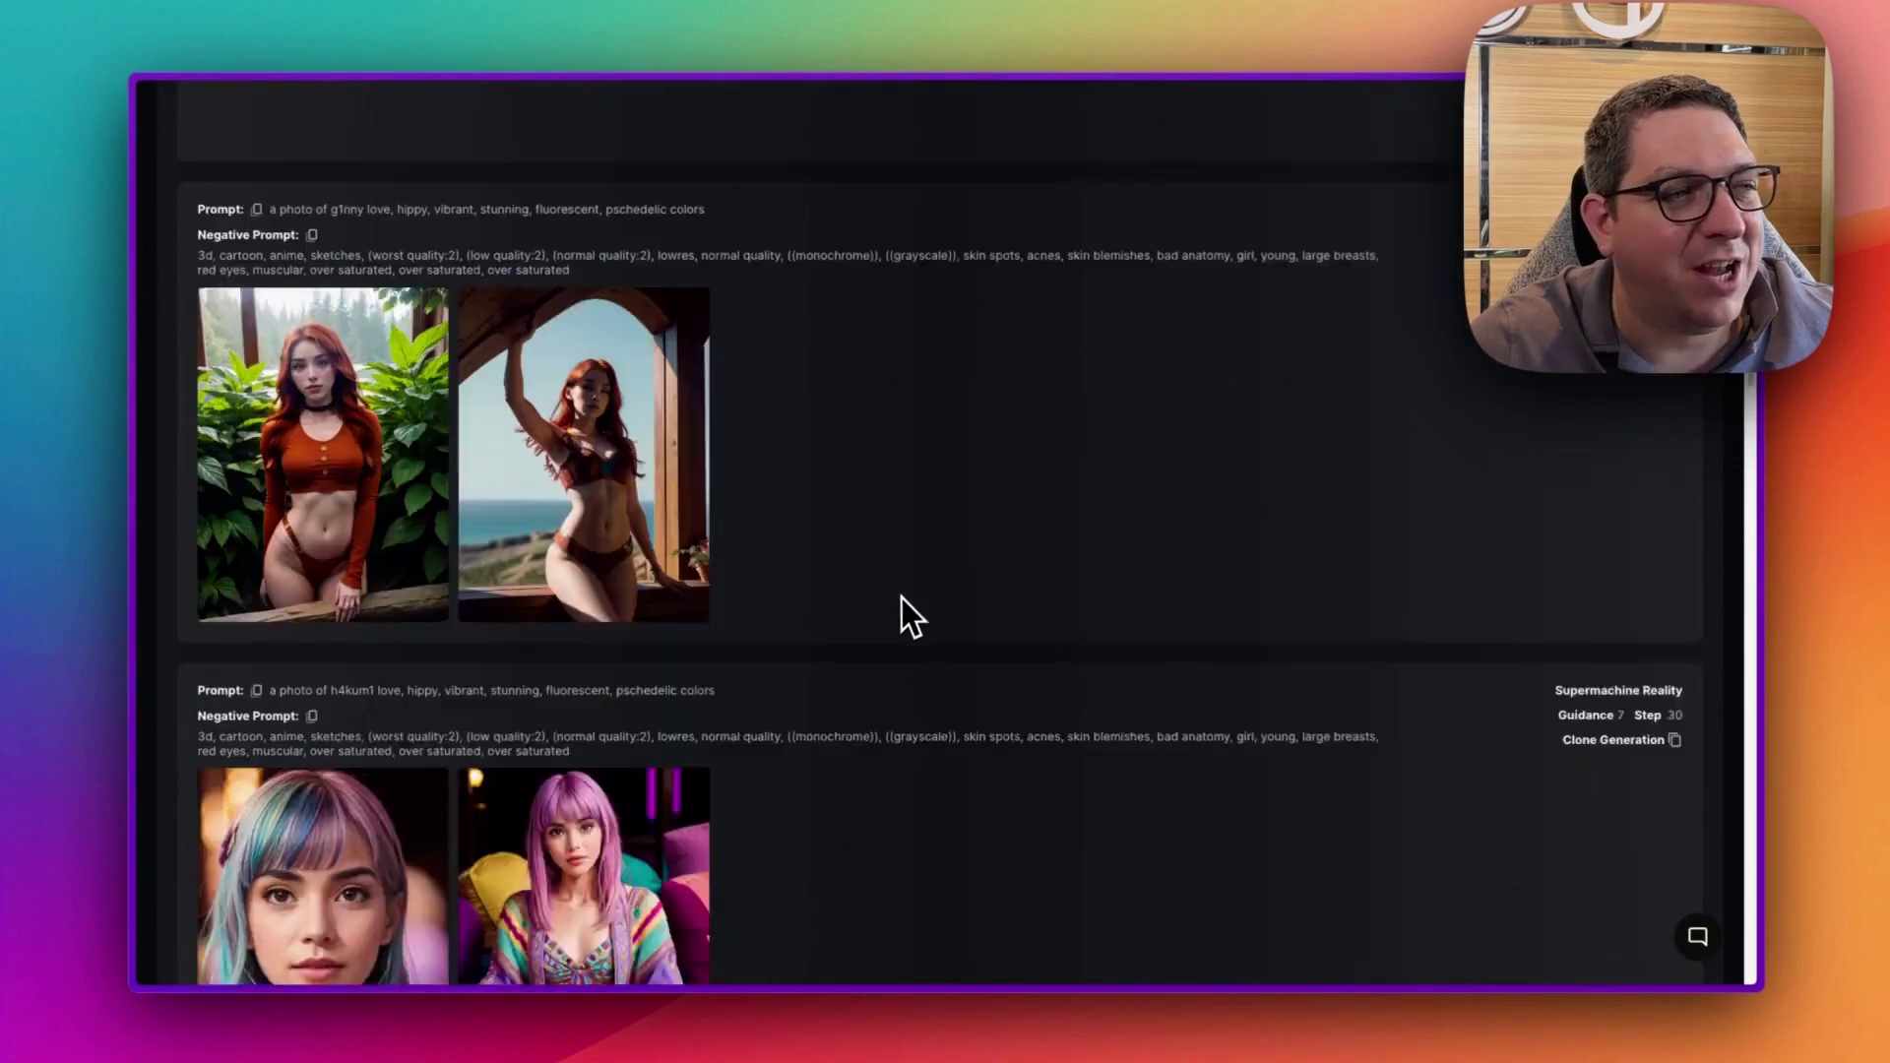
mouse_move(481, 664)
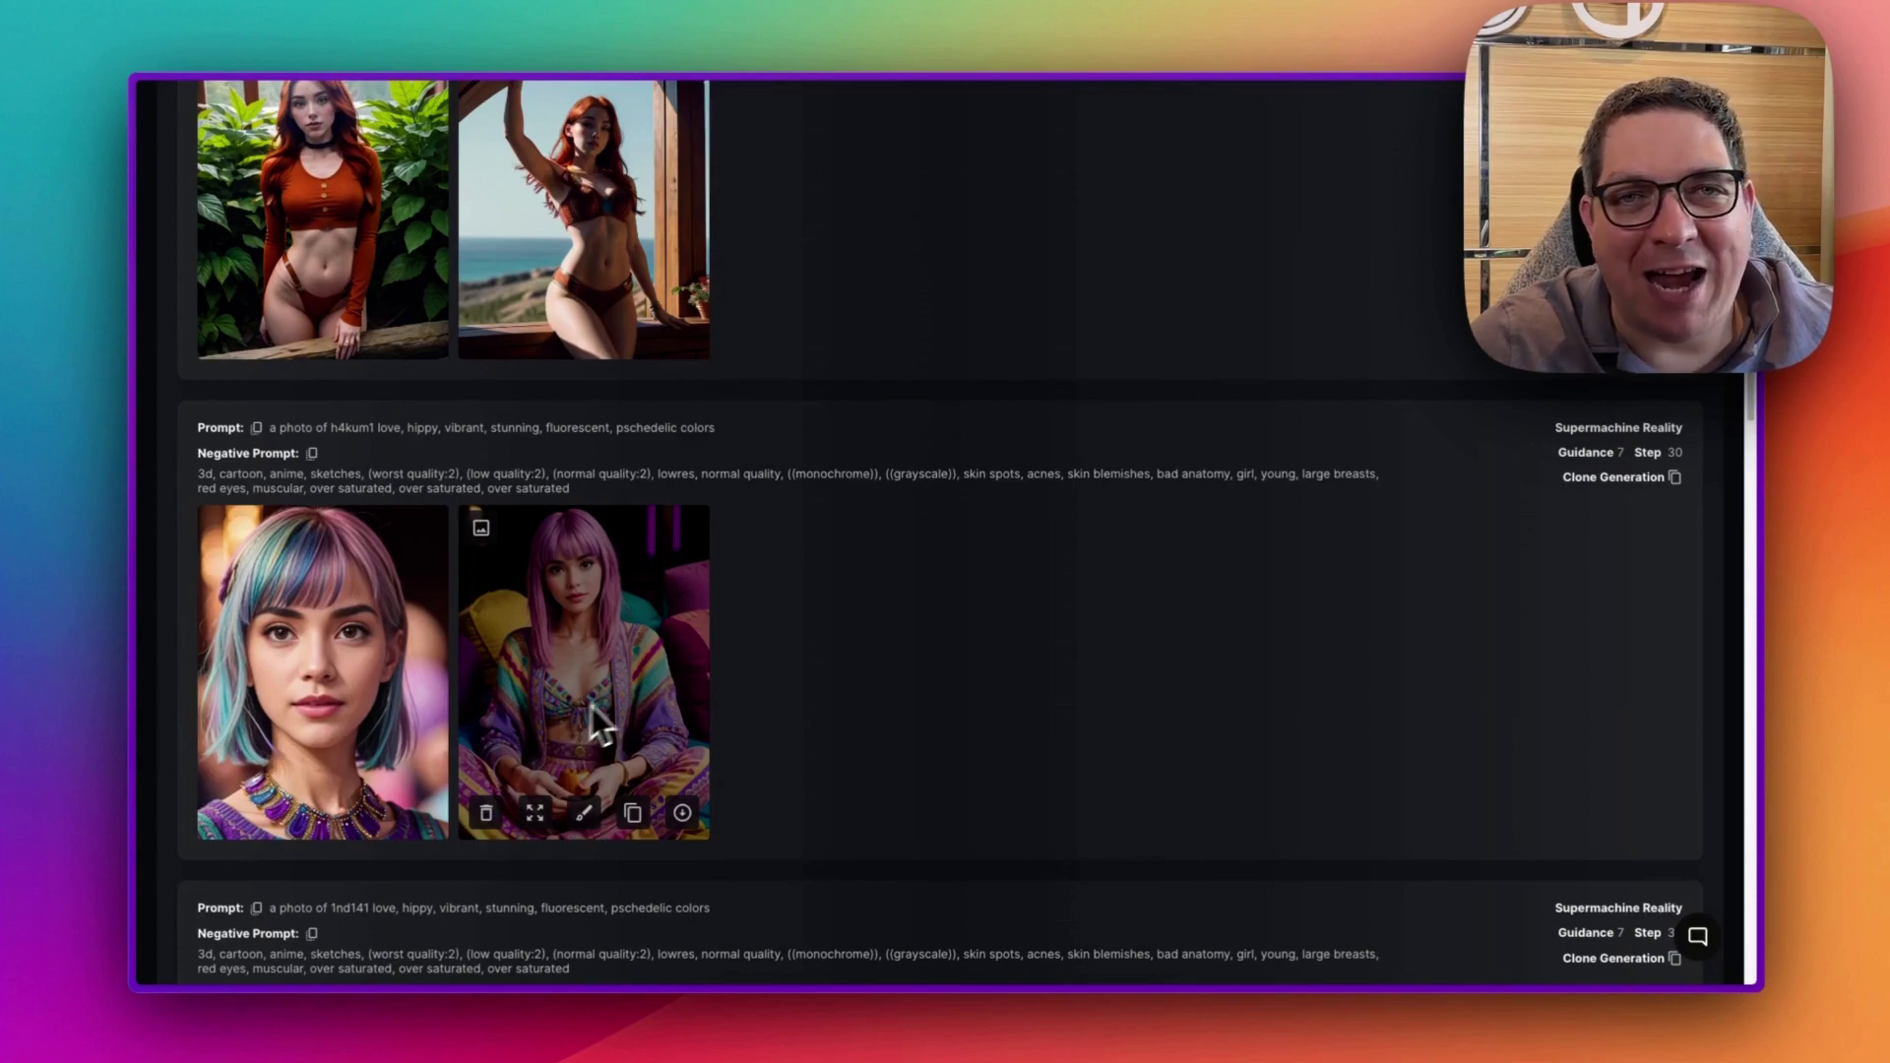
scroll(915, 717, up, 15)
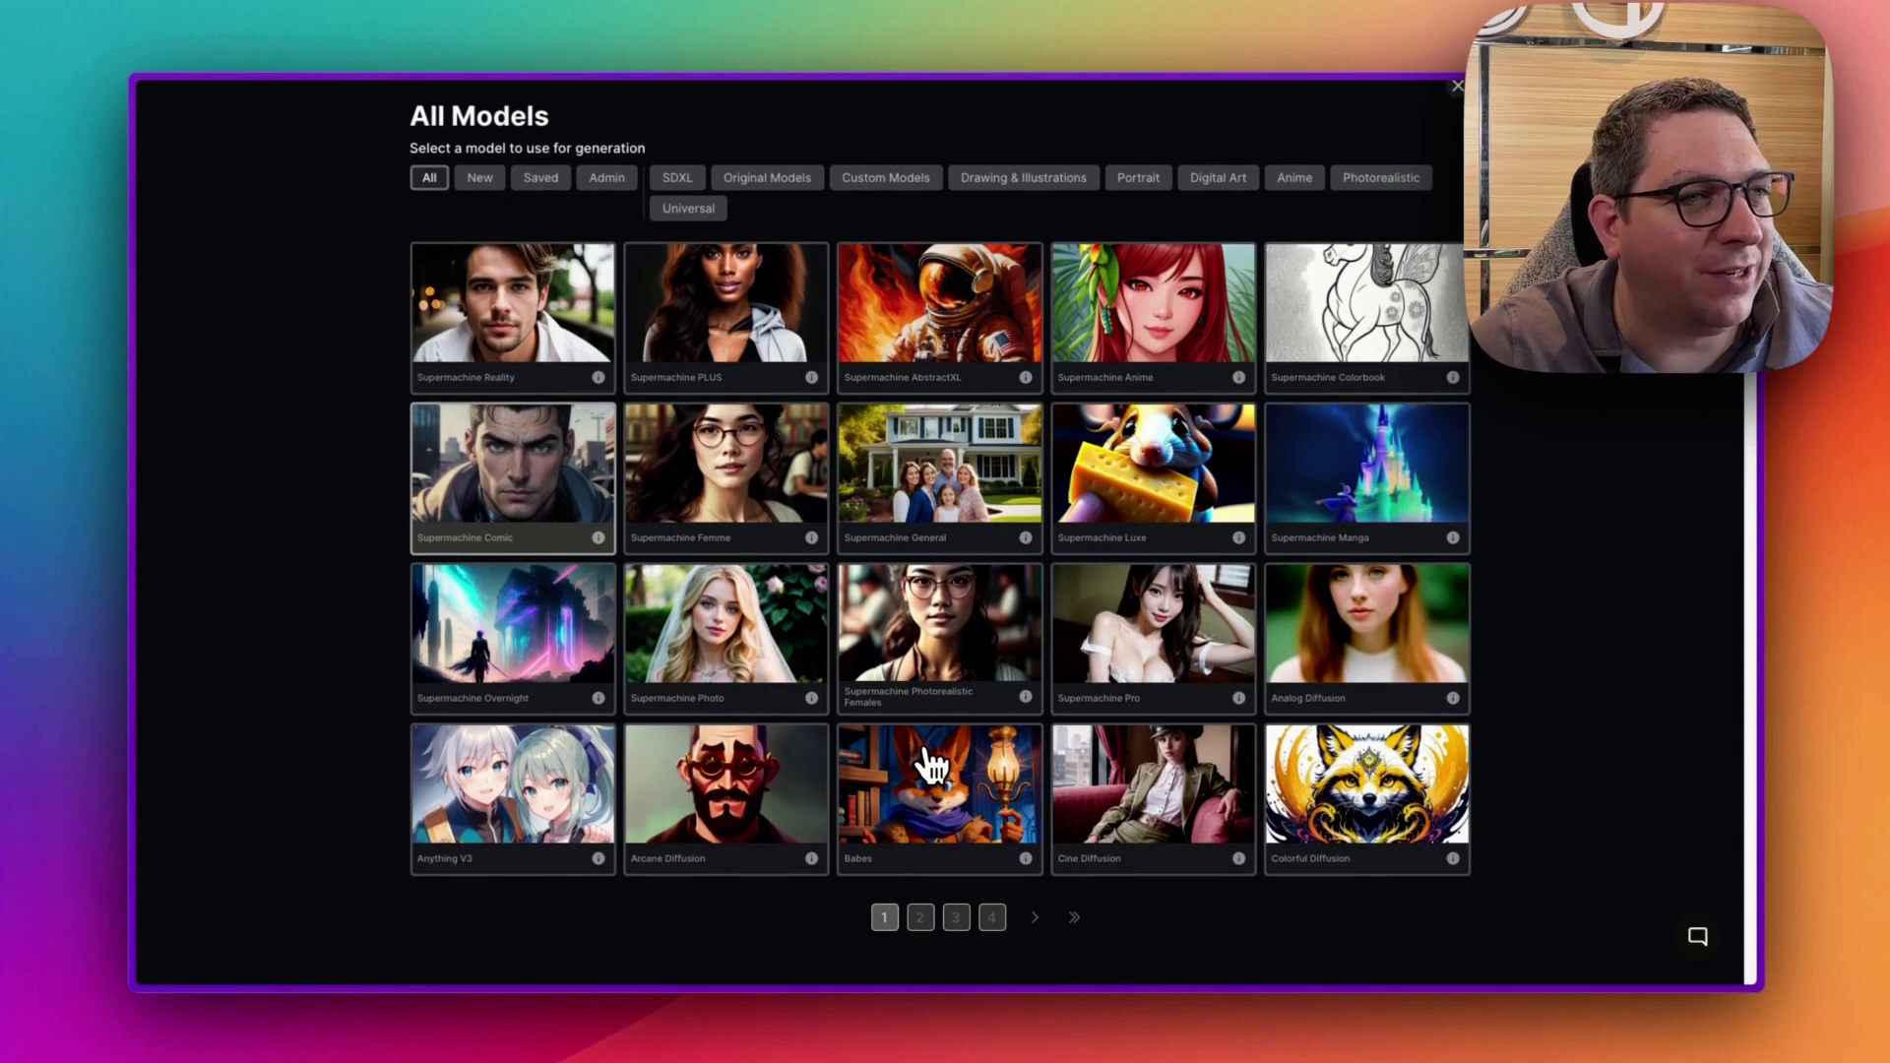
Pick Cute Diffusion from the second page of models and raise Steps from 20 to 25.
click(921, 921)
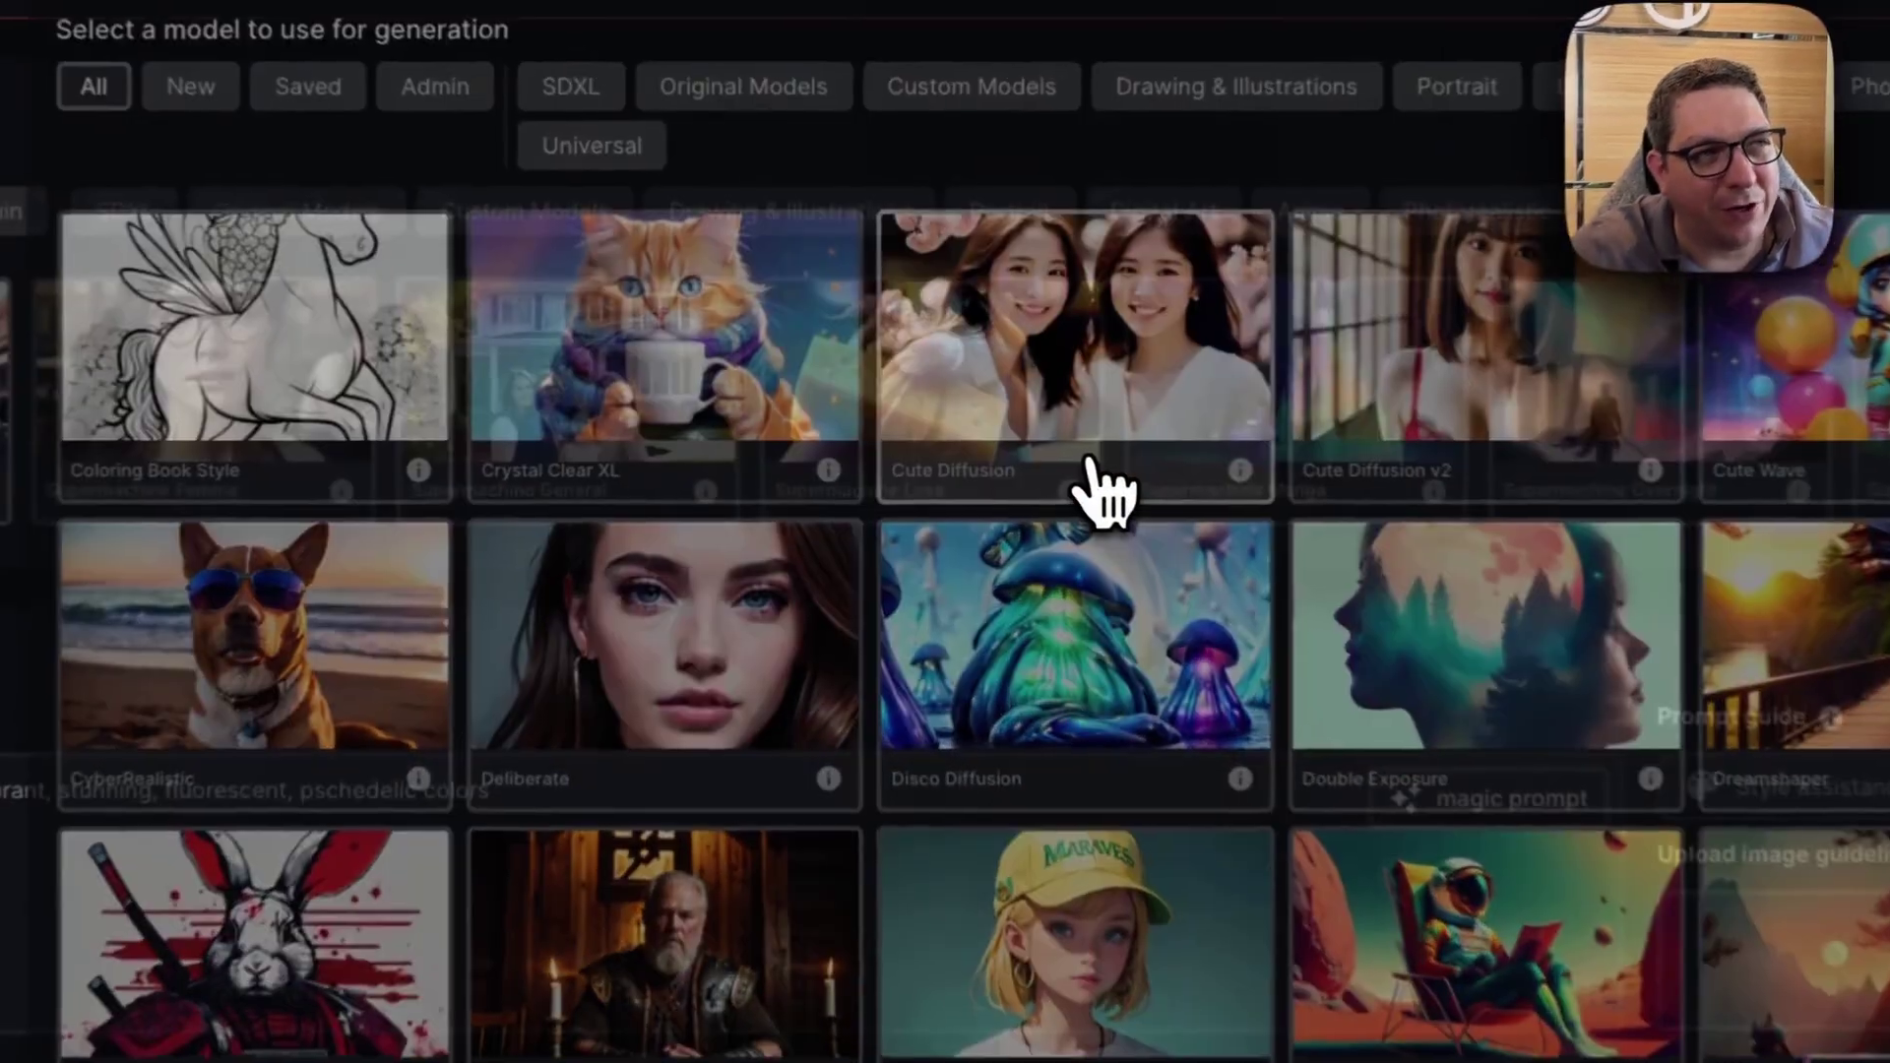
click(955, 508)
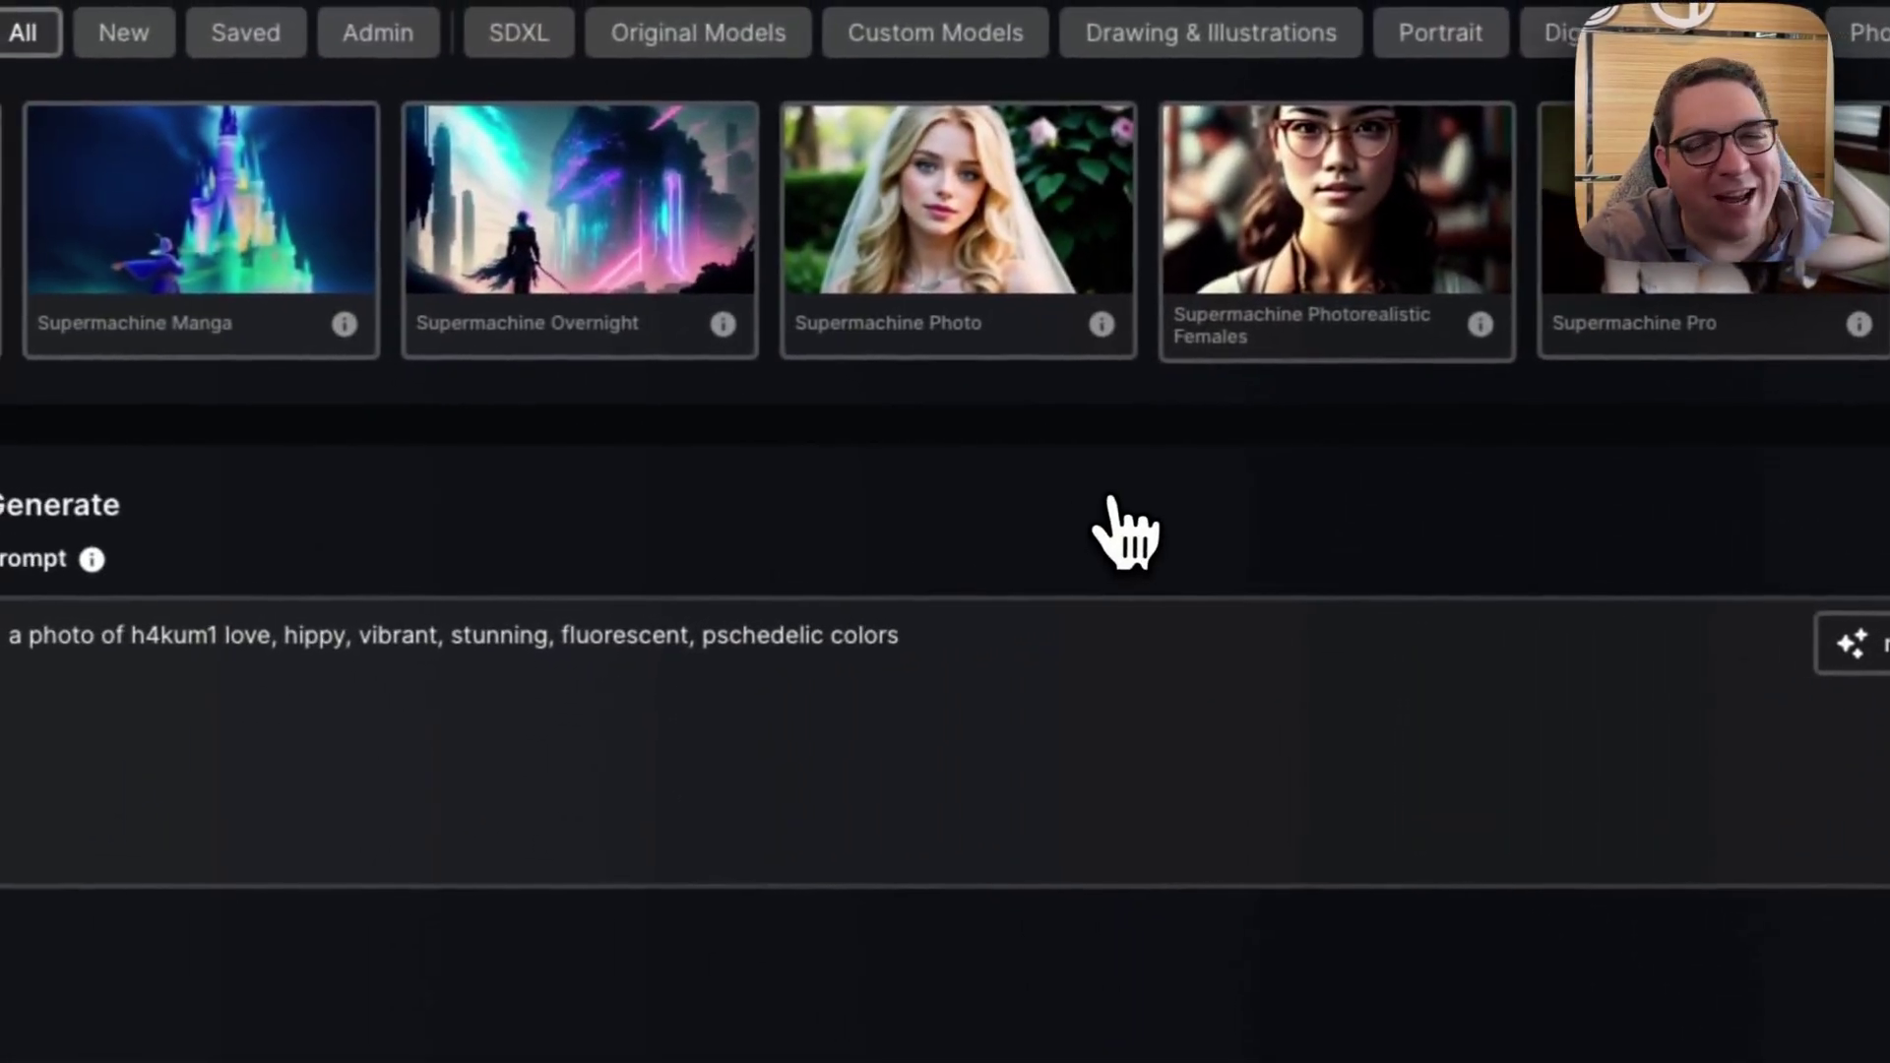
scroll(1119, 528, down, 5)
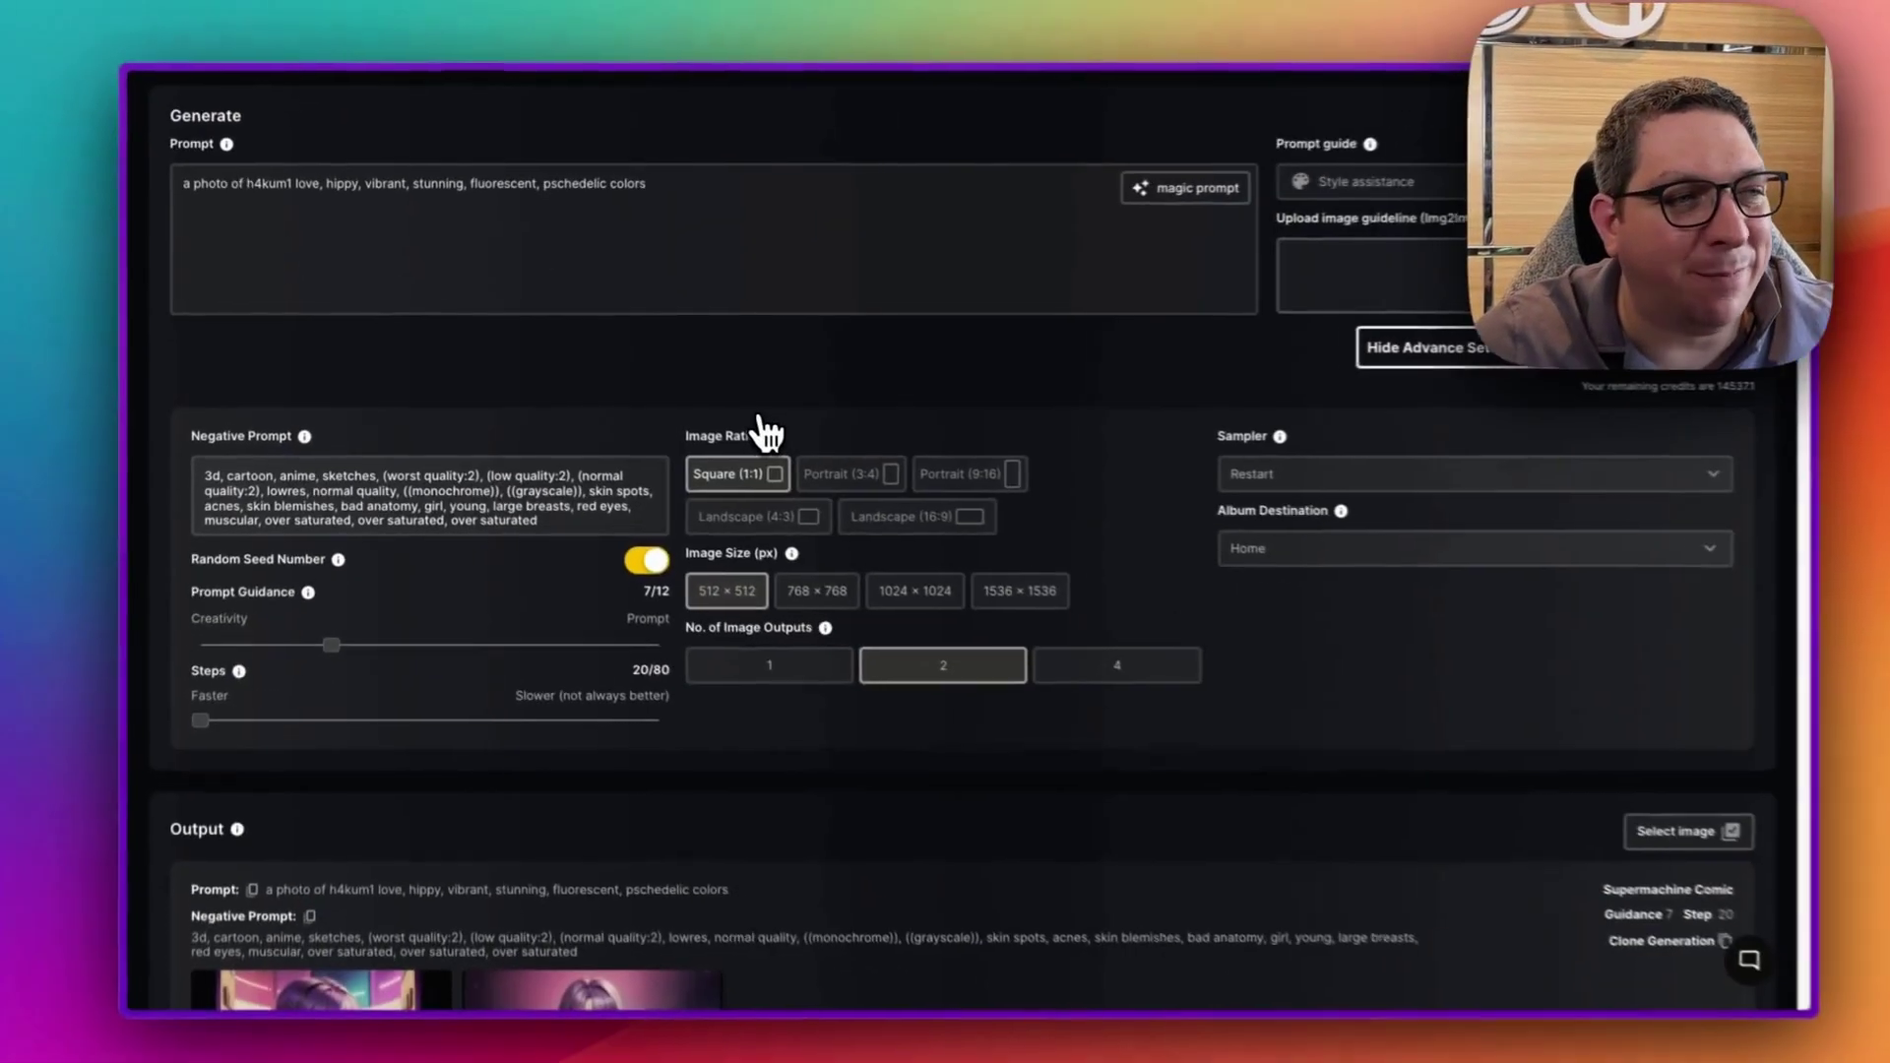
scroll(766, 431, down, 3)
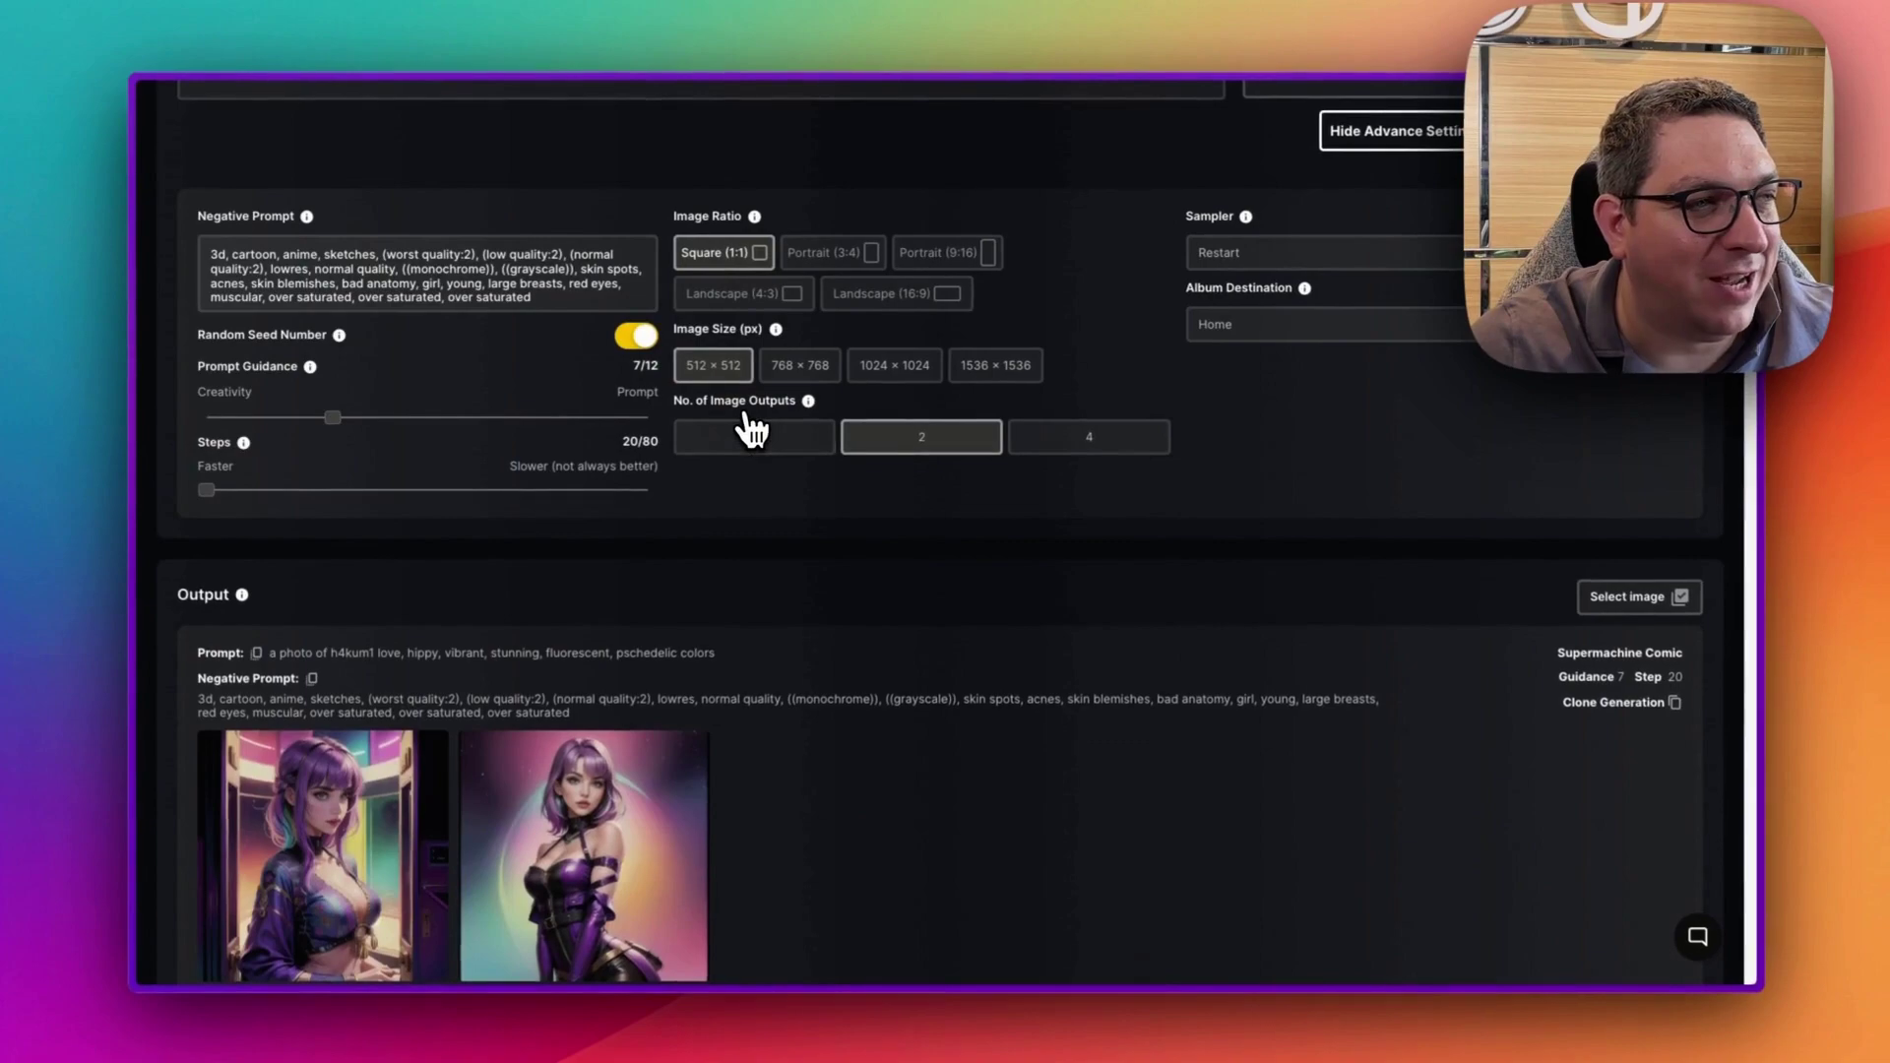
scroll(748, 422, up, 5)
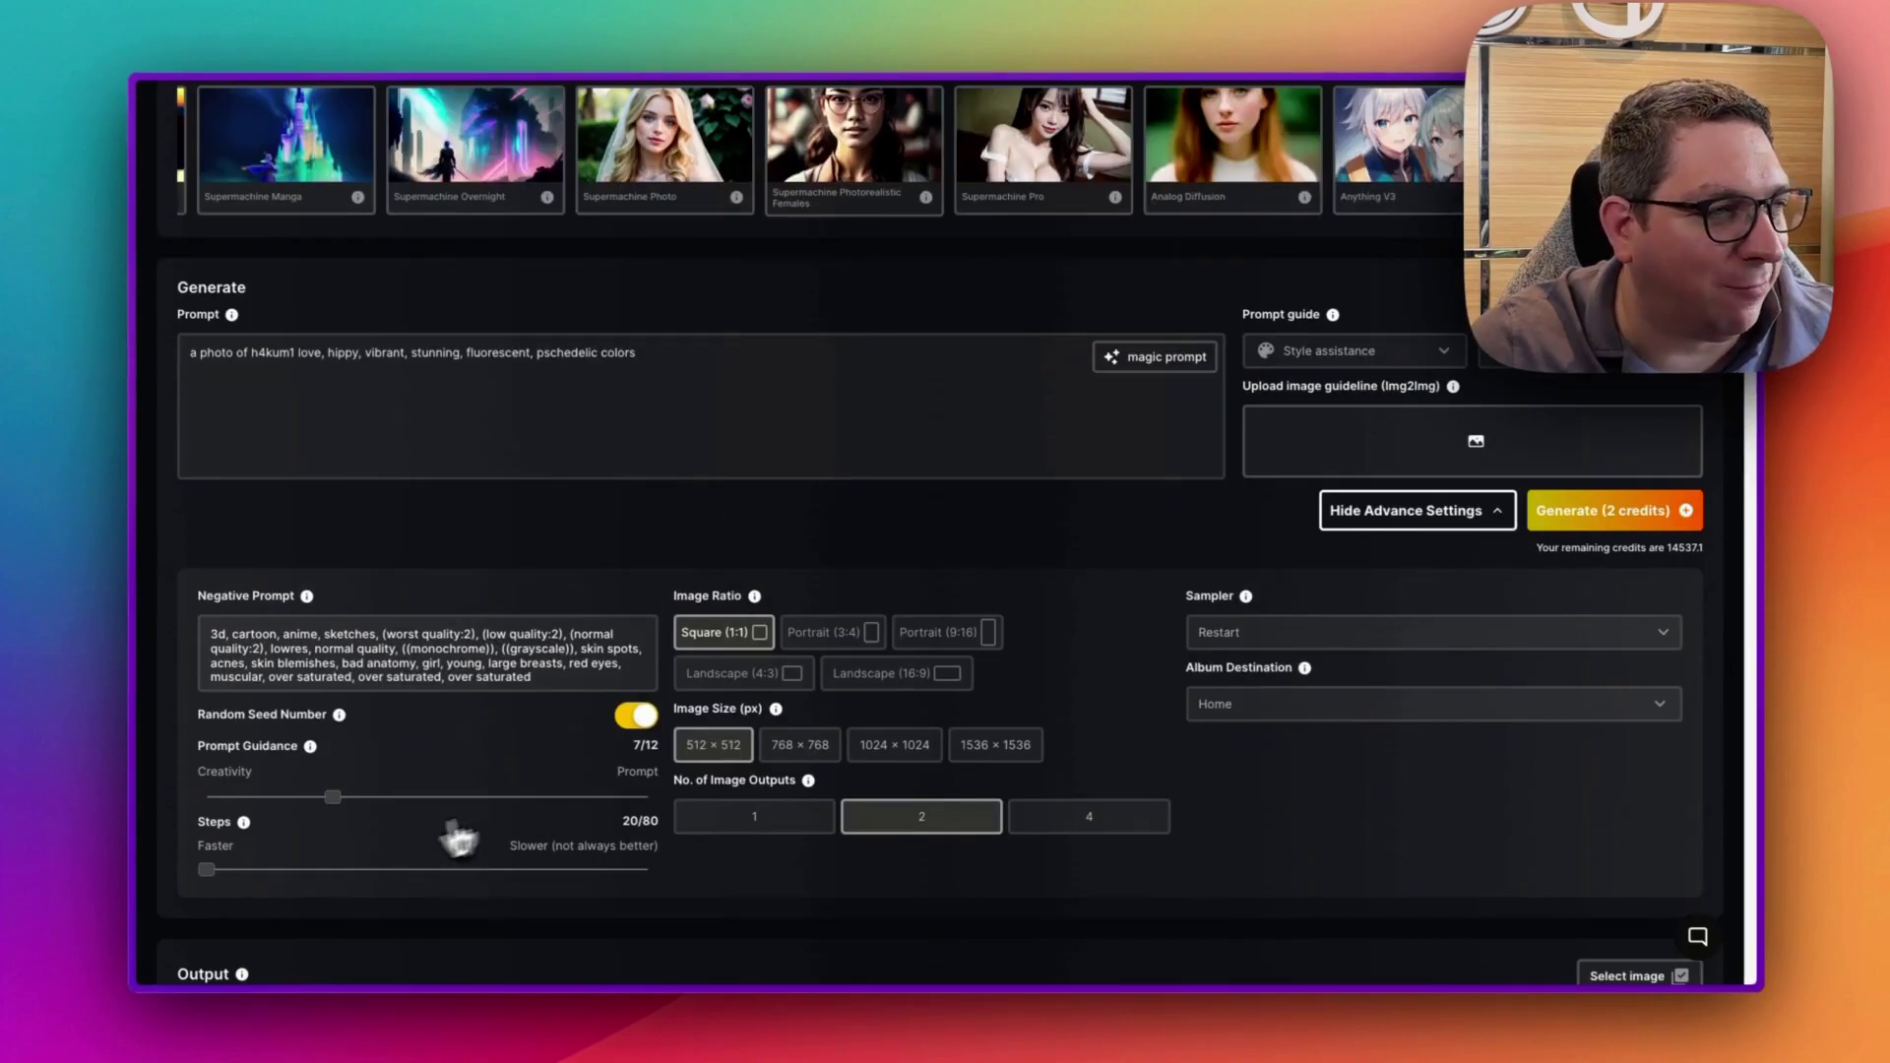
click(244, 871)
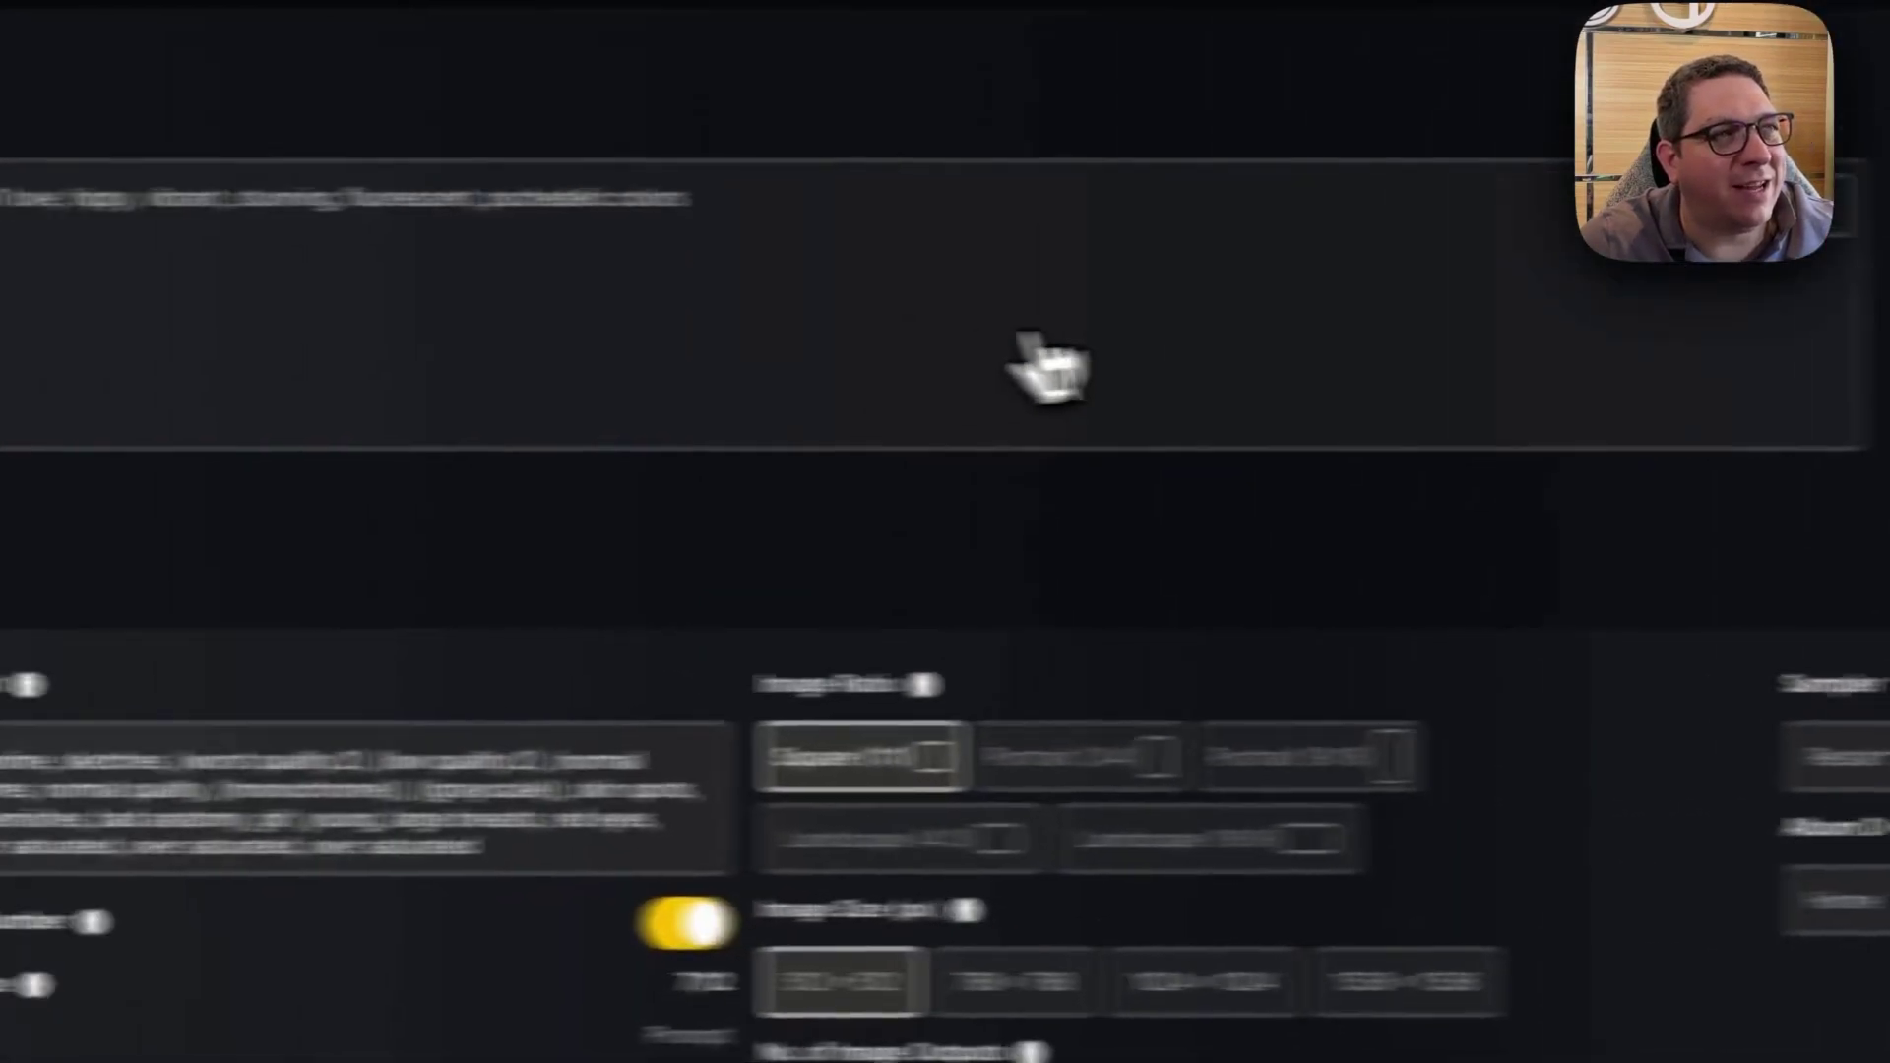
Inspect the settings of the earlier teal-haired and pink-haired portraits.
scroll(1316, 443, down, 10)
scroll(1349, 473, down, 10)
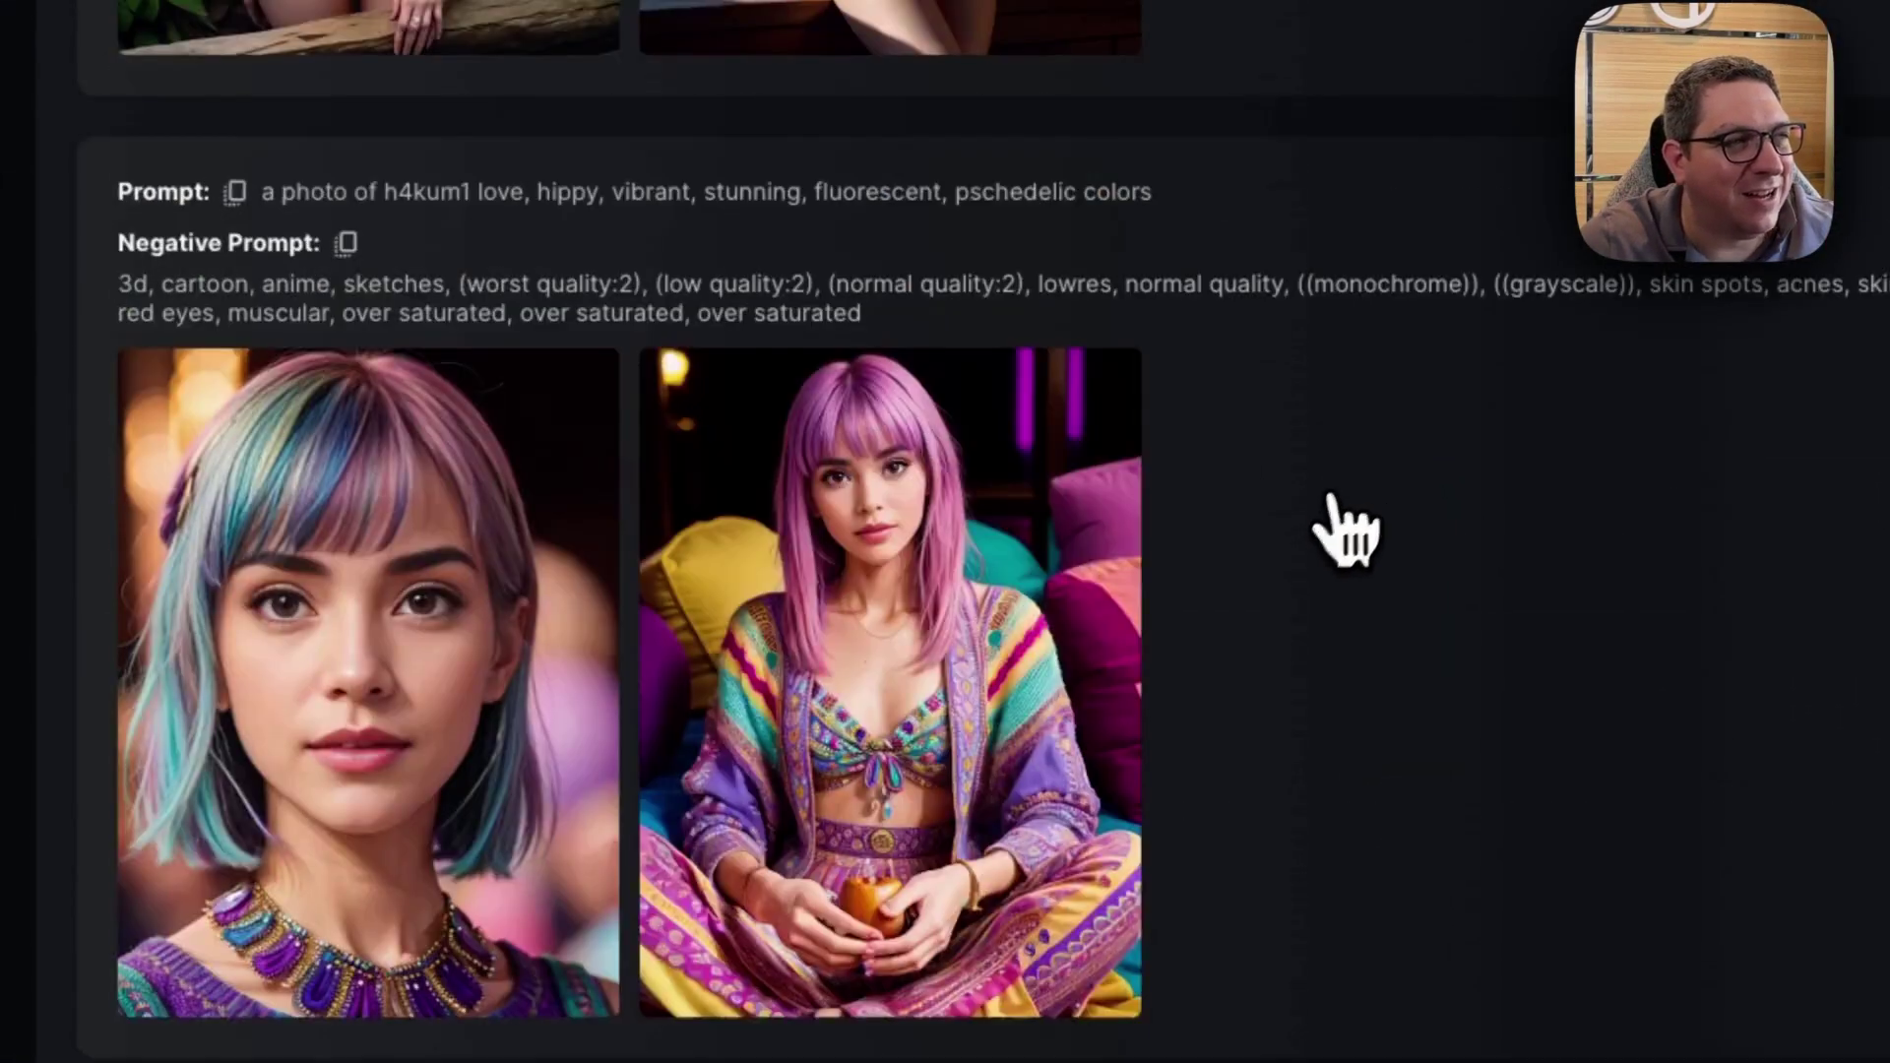
click(531, 777)
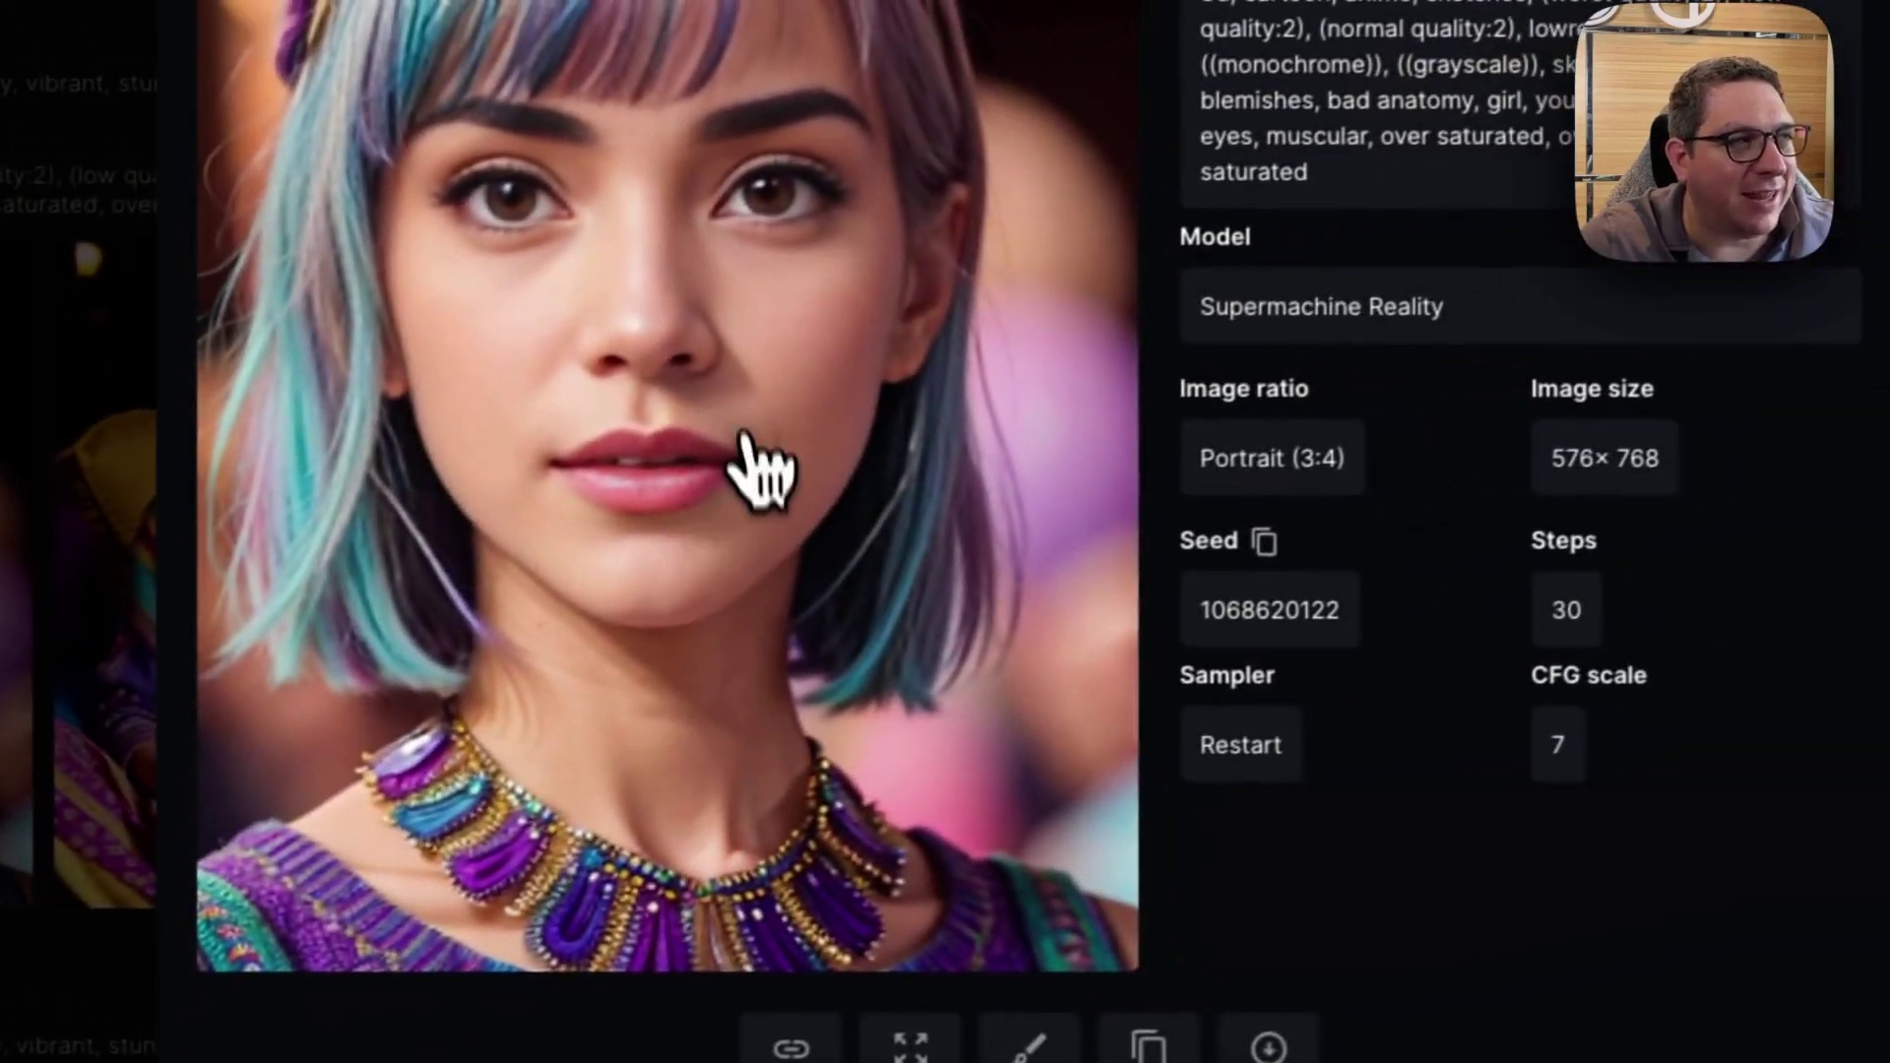
key(Escape)
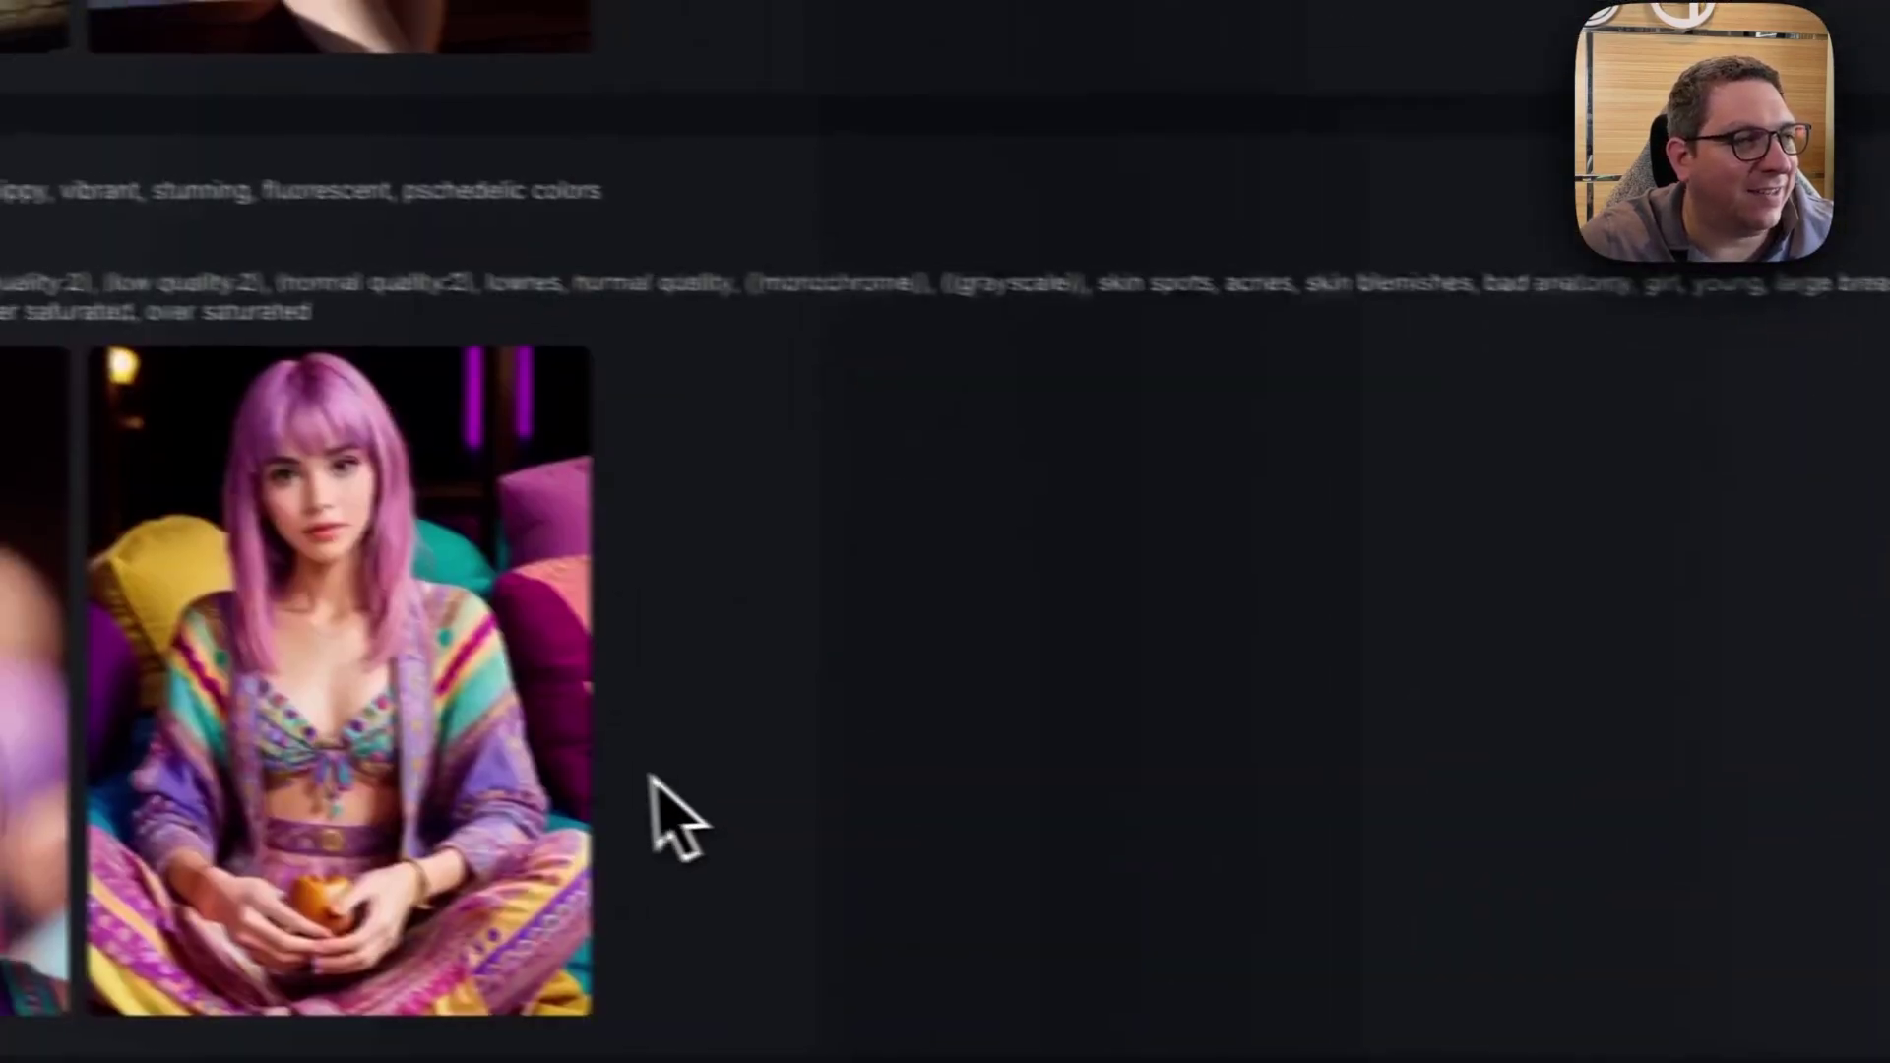
click(561, 675)
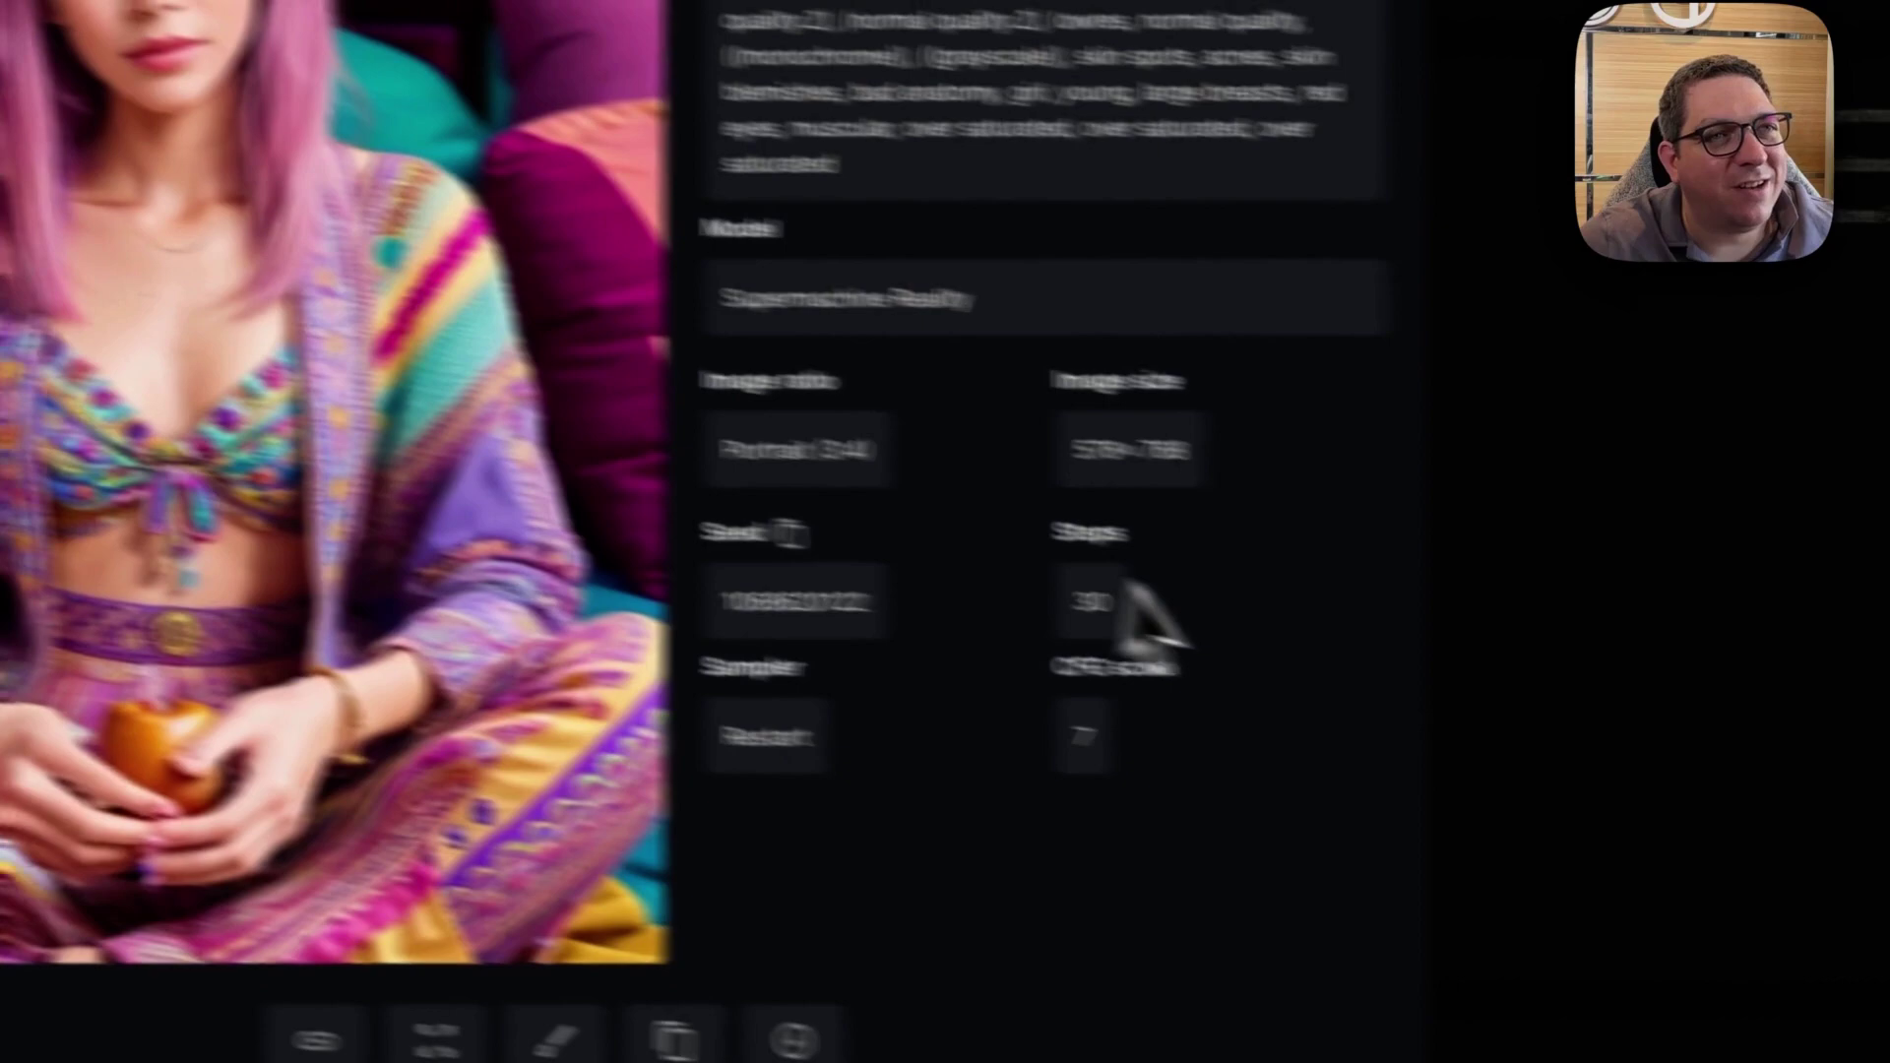
key(Escape)
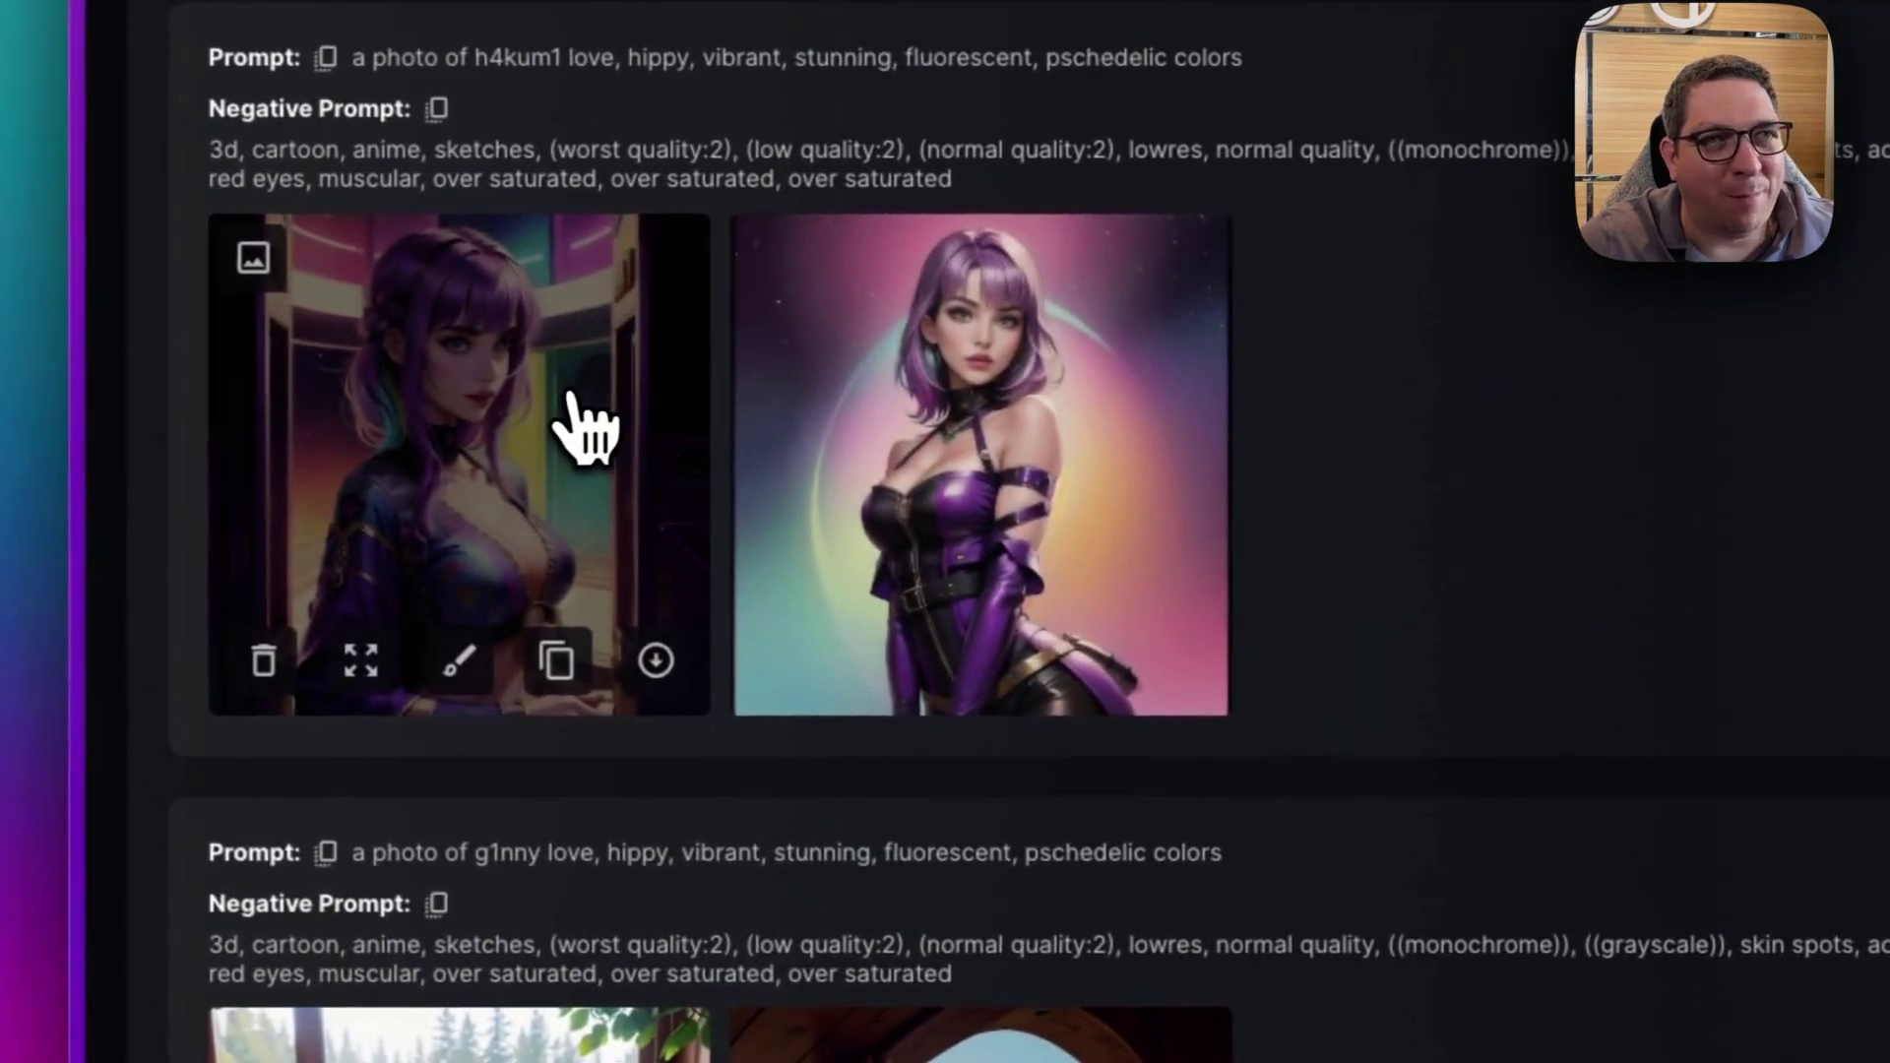
Compare both purple-outfit Comic images with the rainbow-haired Cute Diffusion portrait.
click(557, 438)
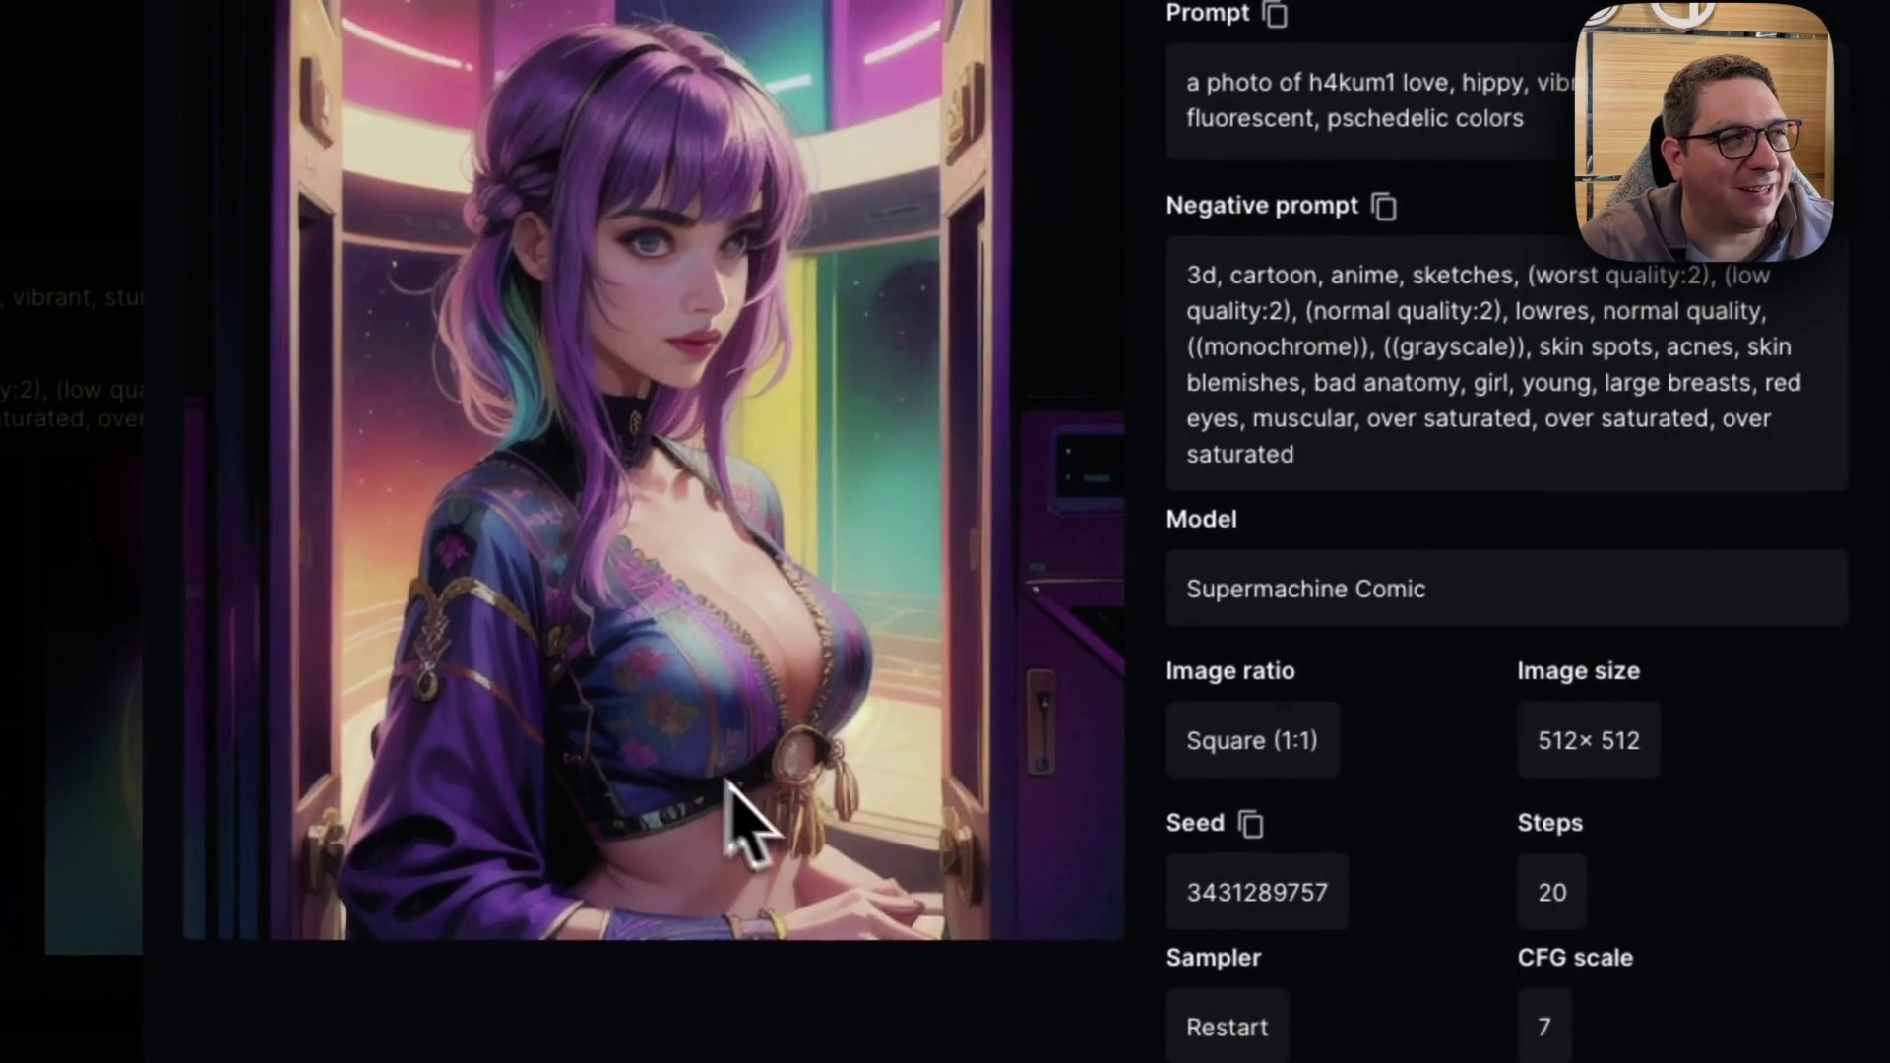
key(Escape)
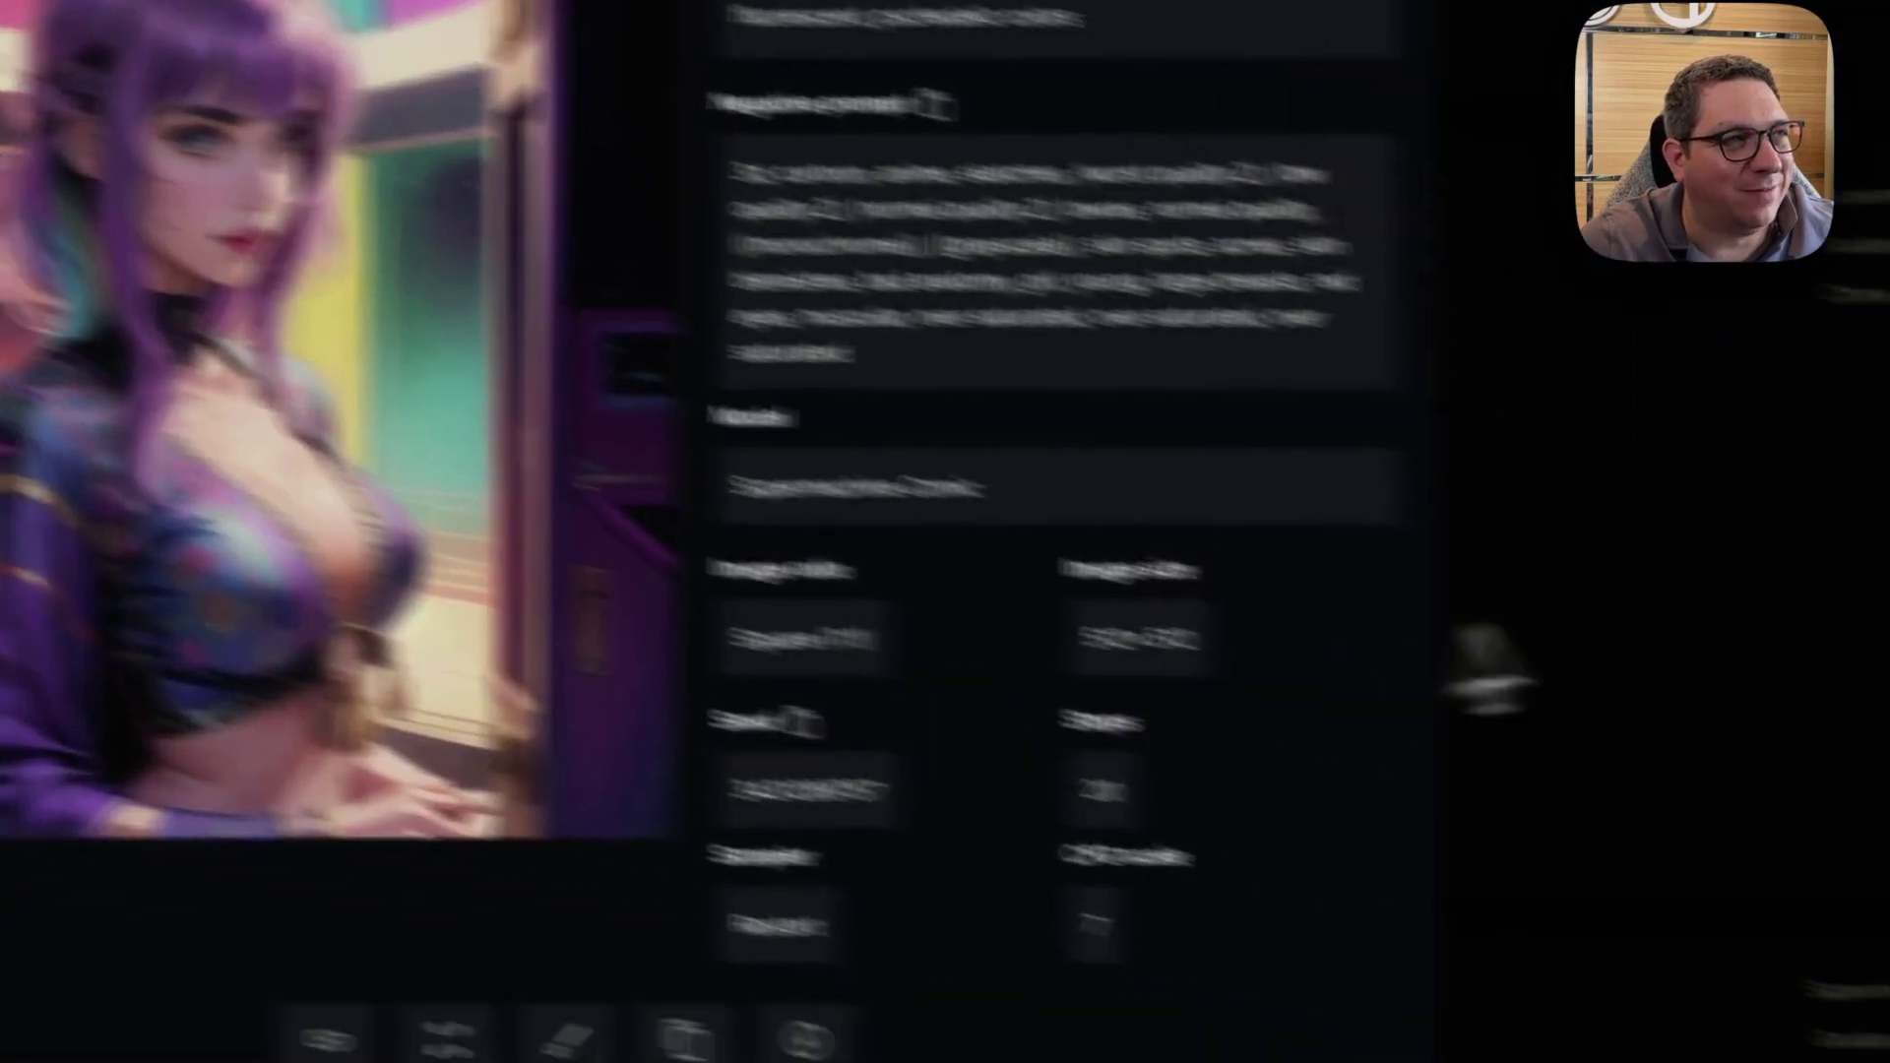
click(485, 506)
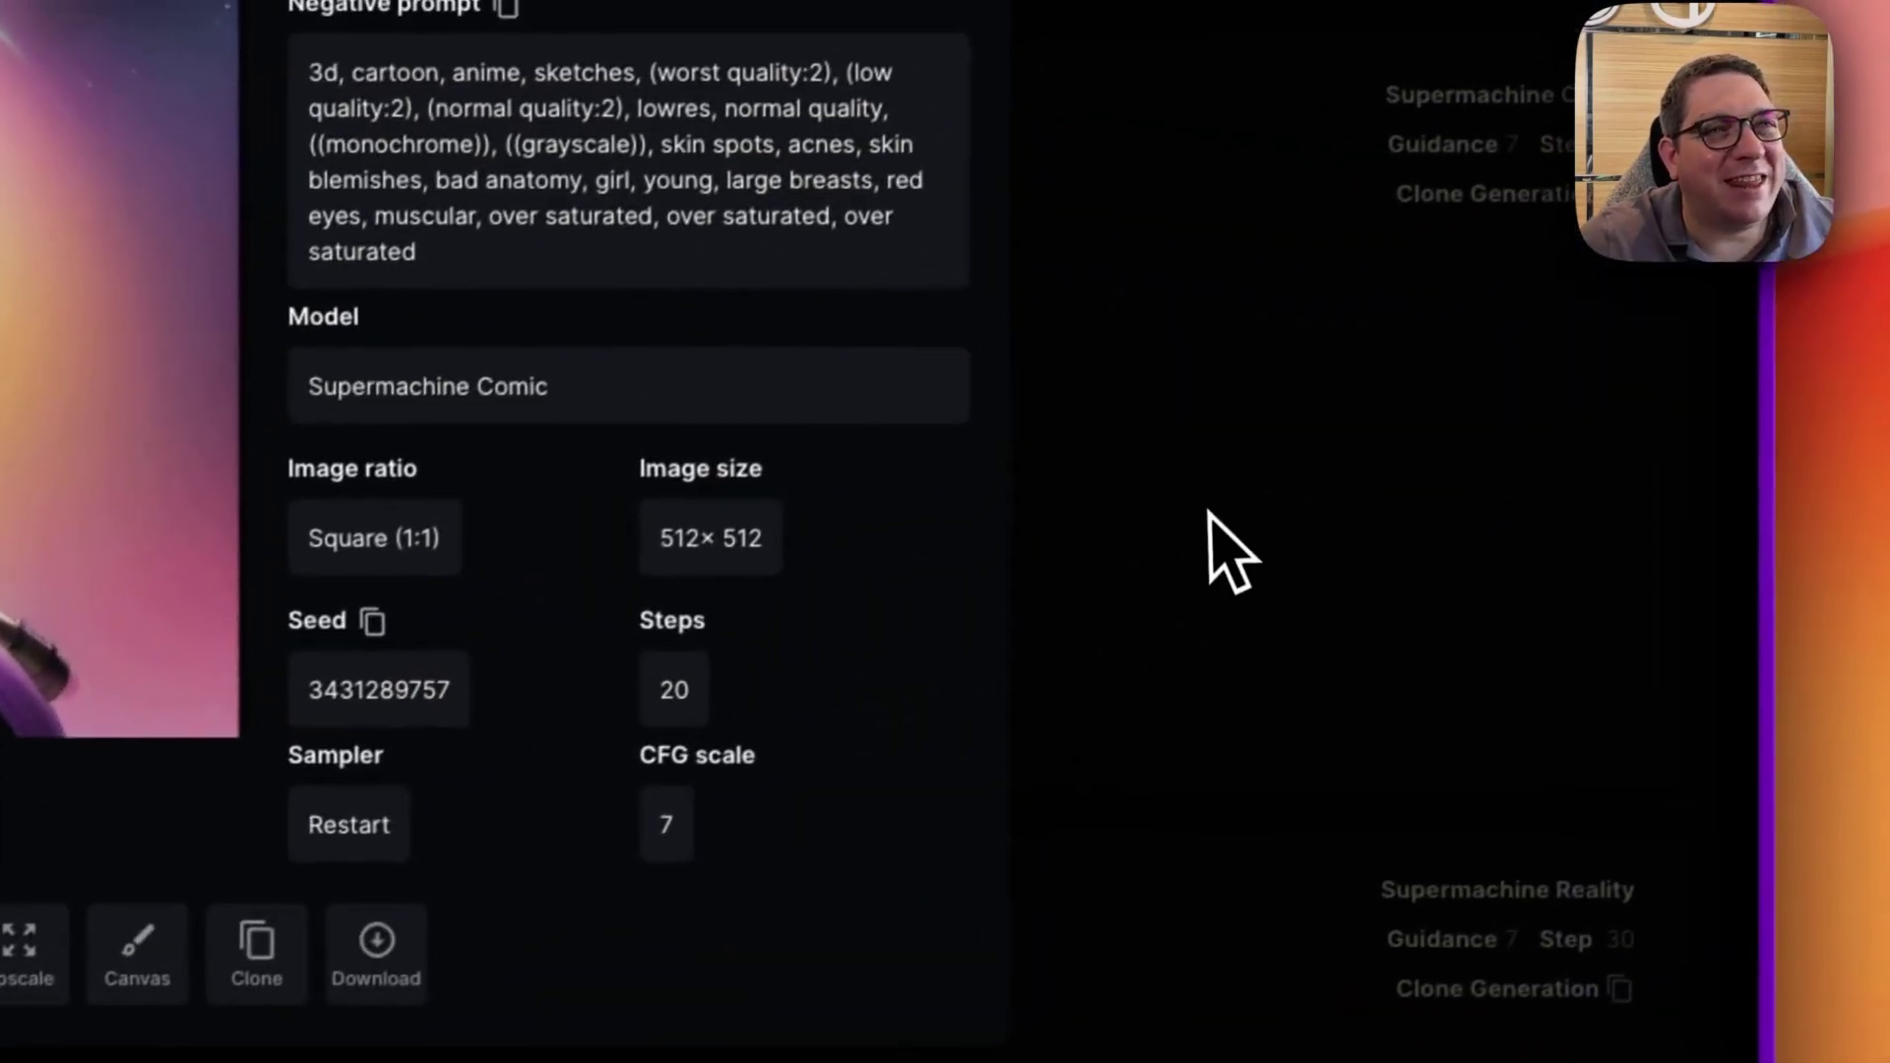
key(Escape)
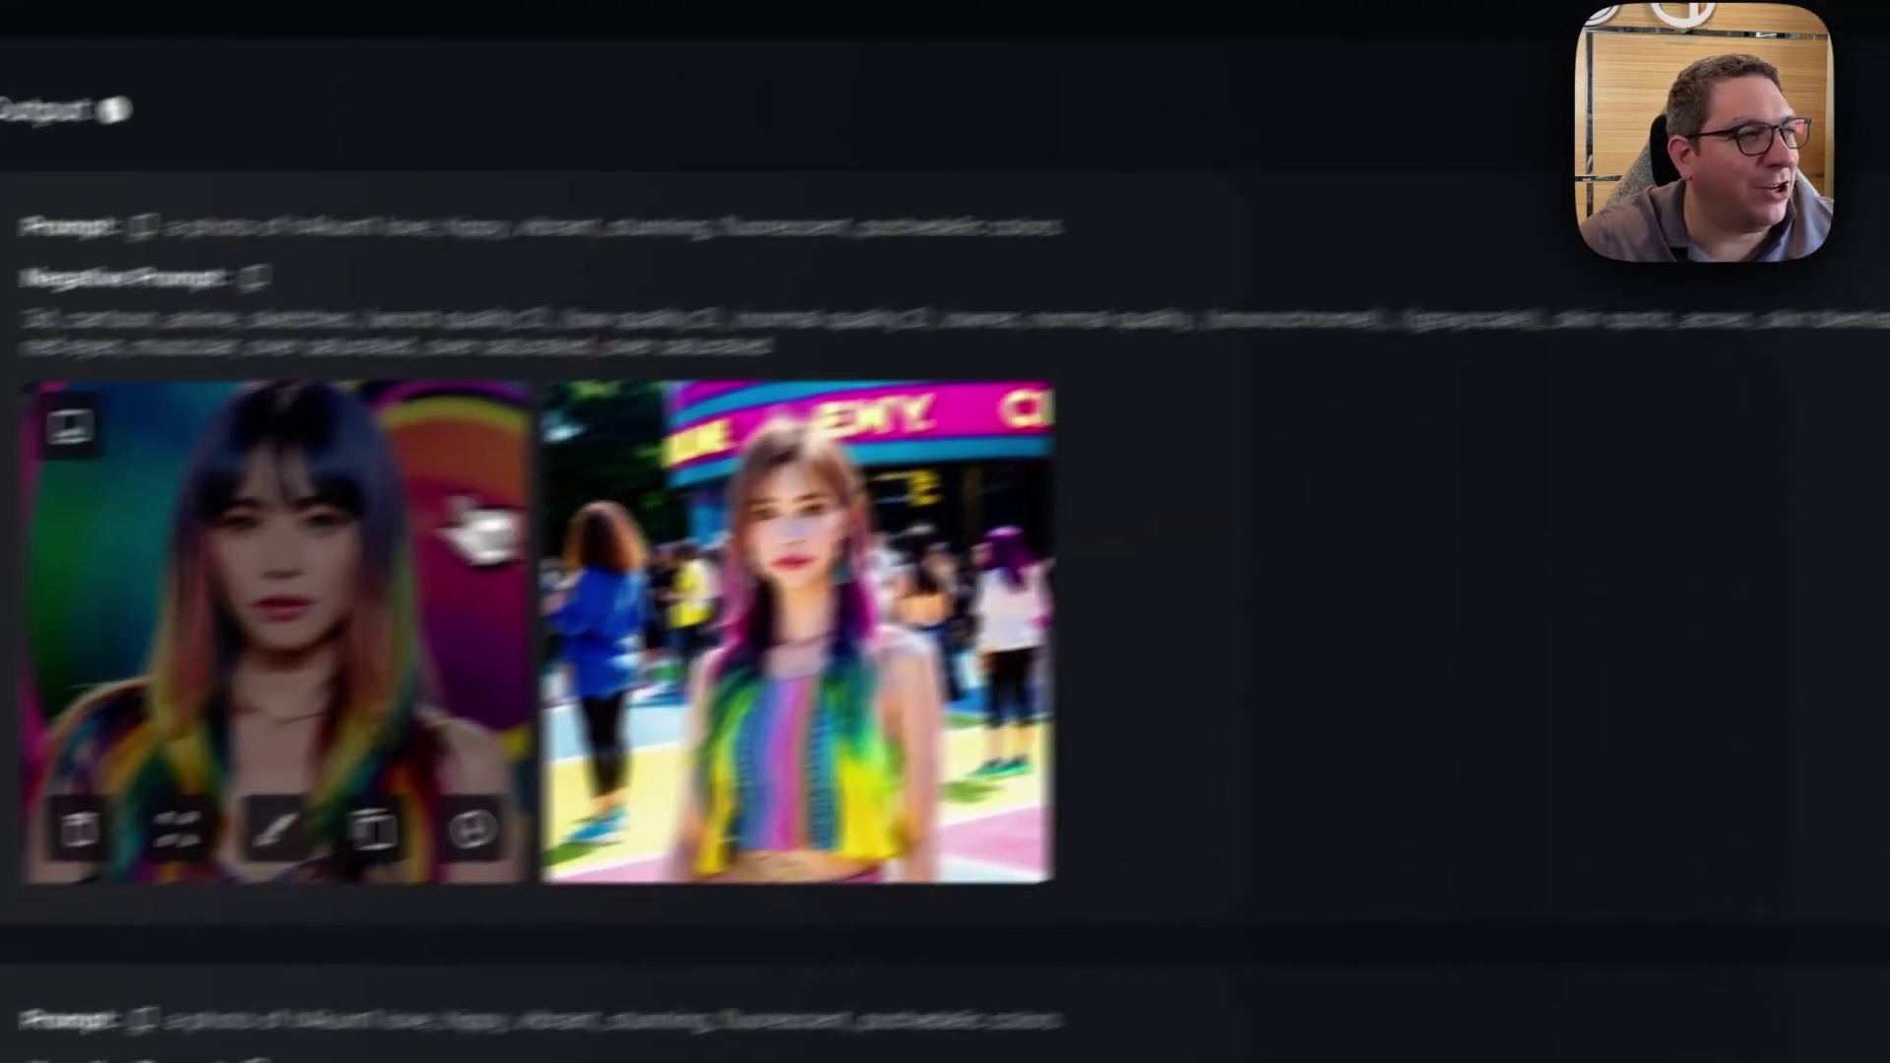
click(448, 466)
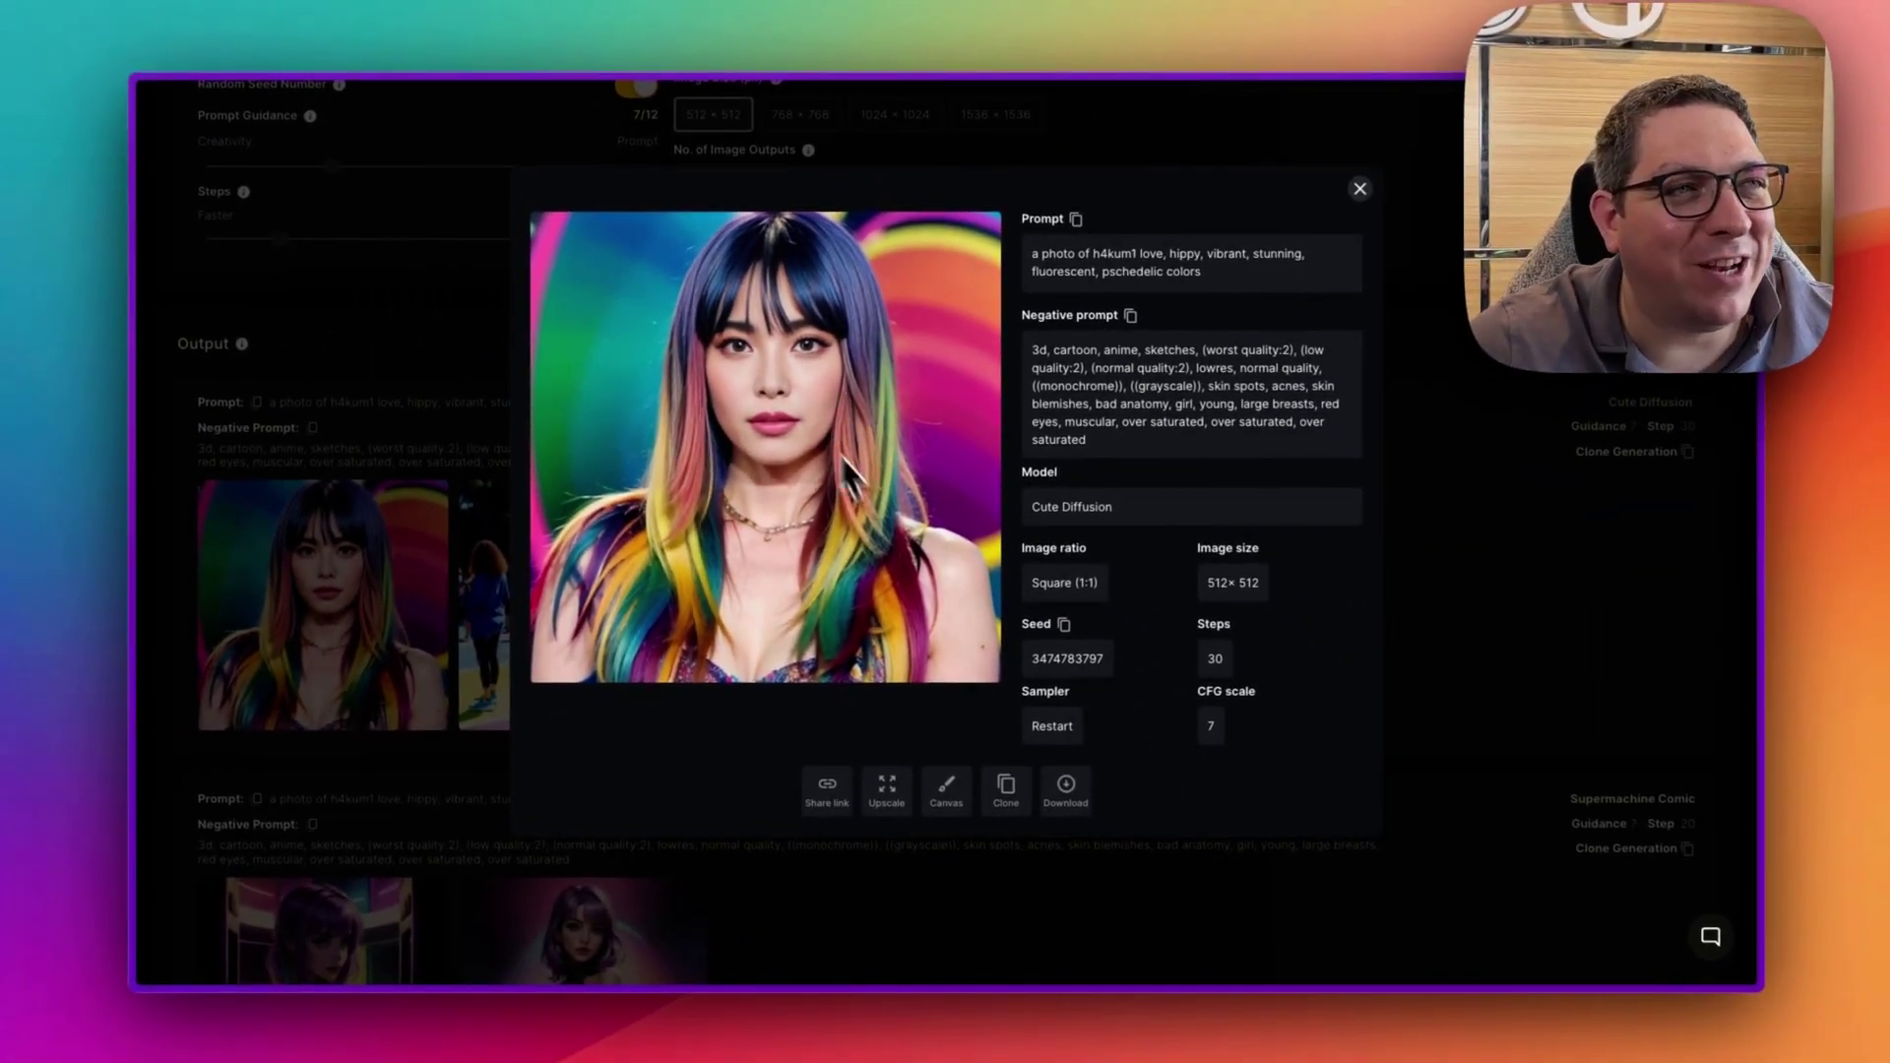
click(1449, 576)
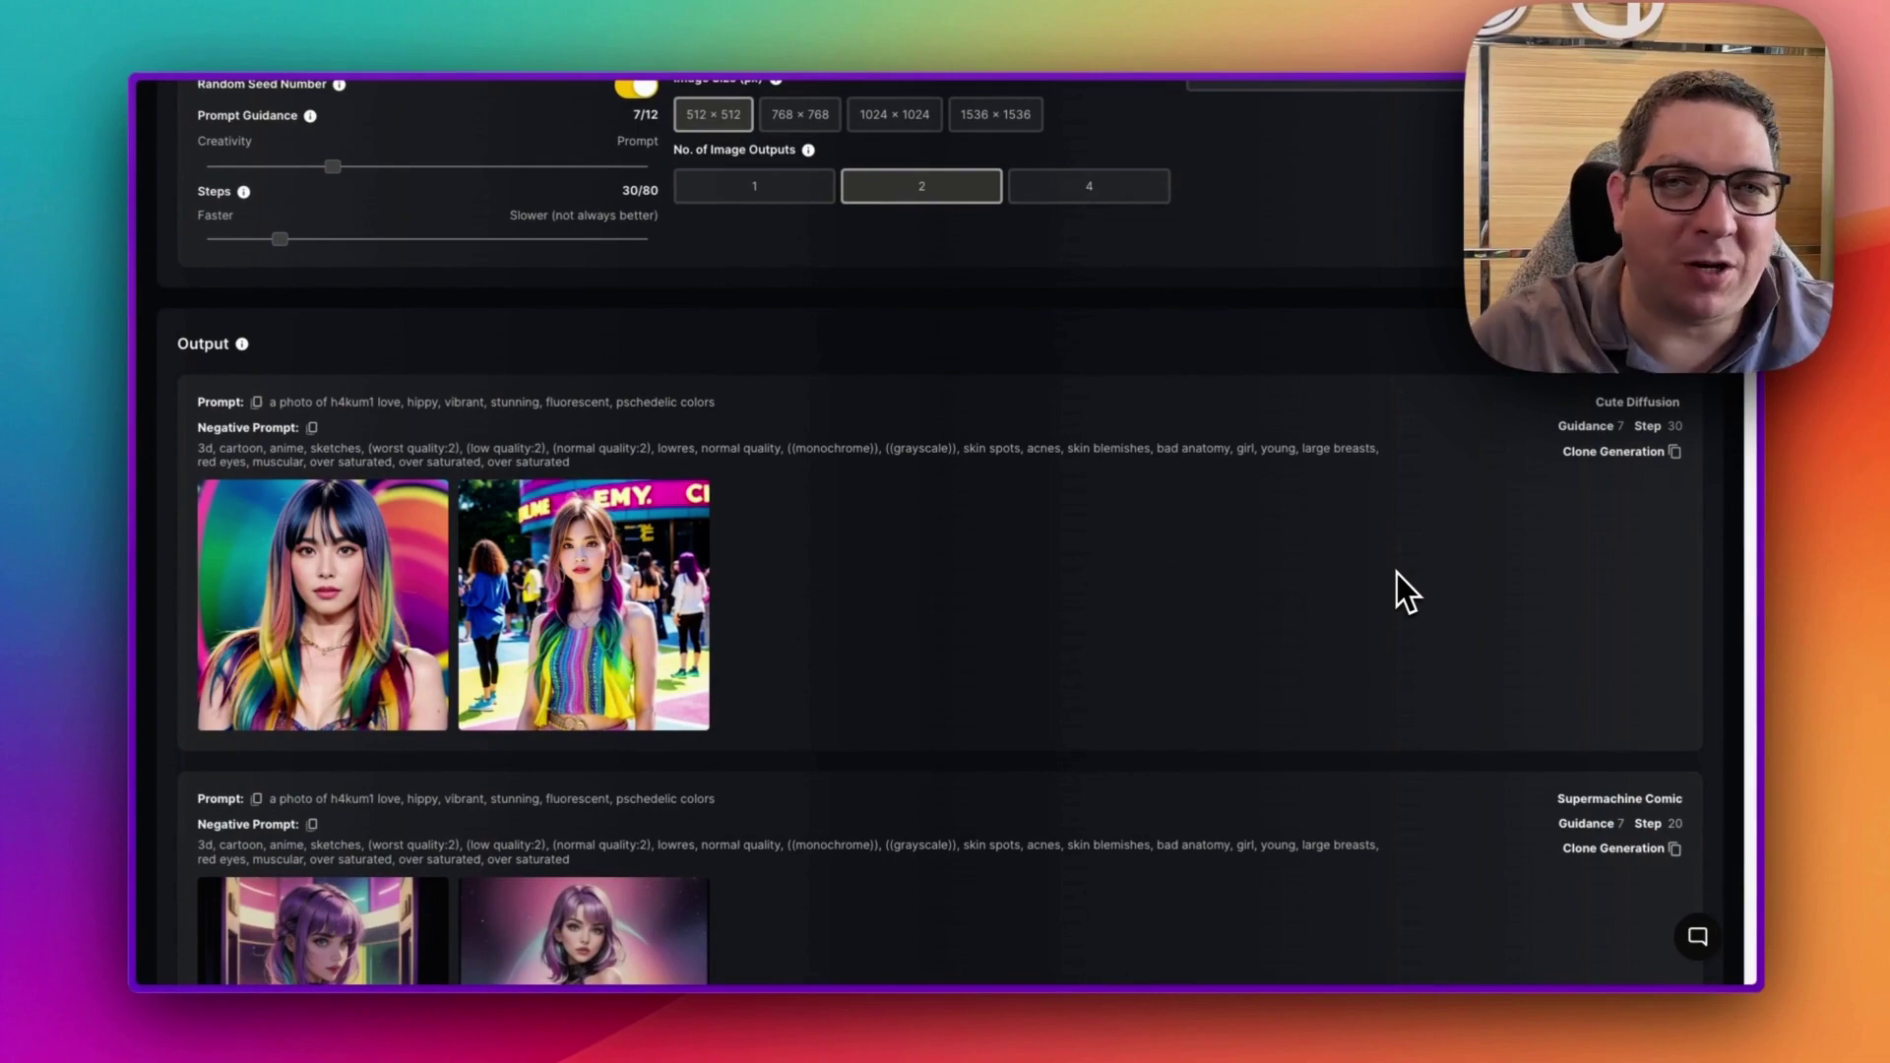
scroll(967, 614, up, 5)
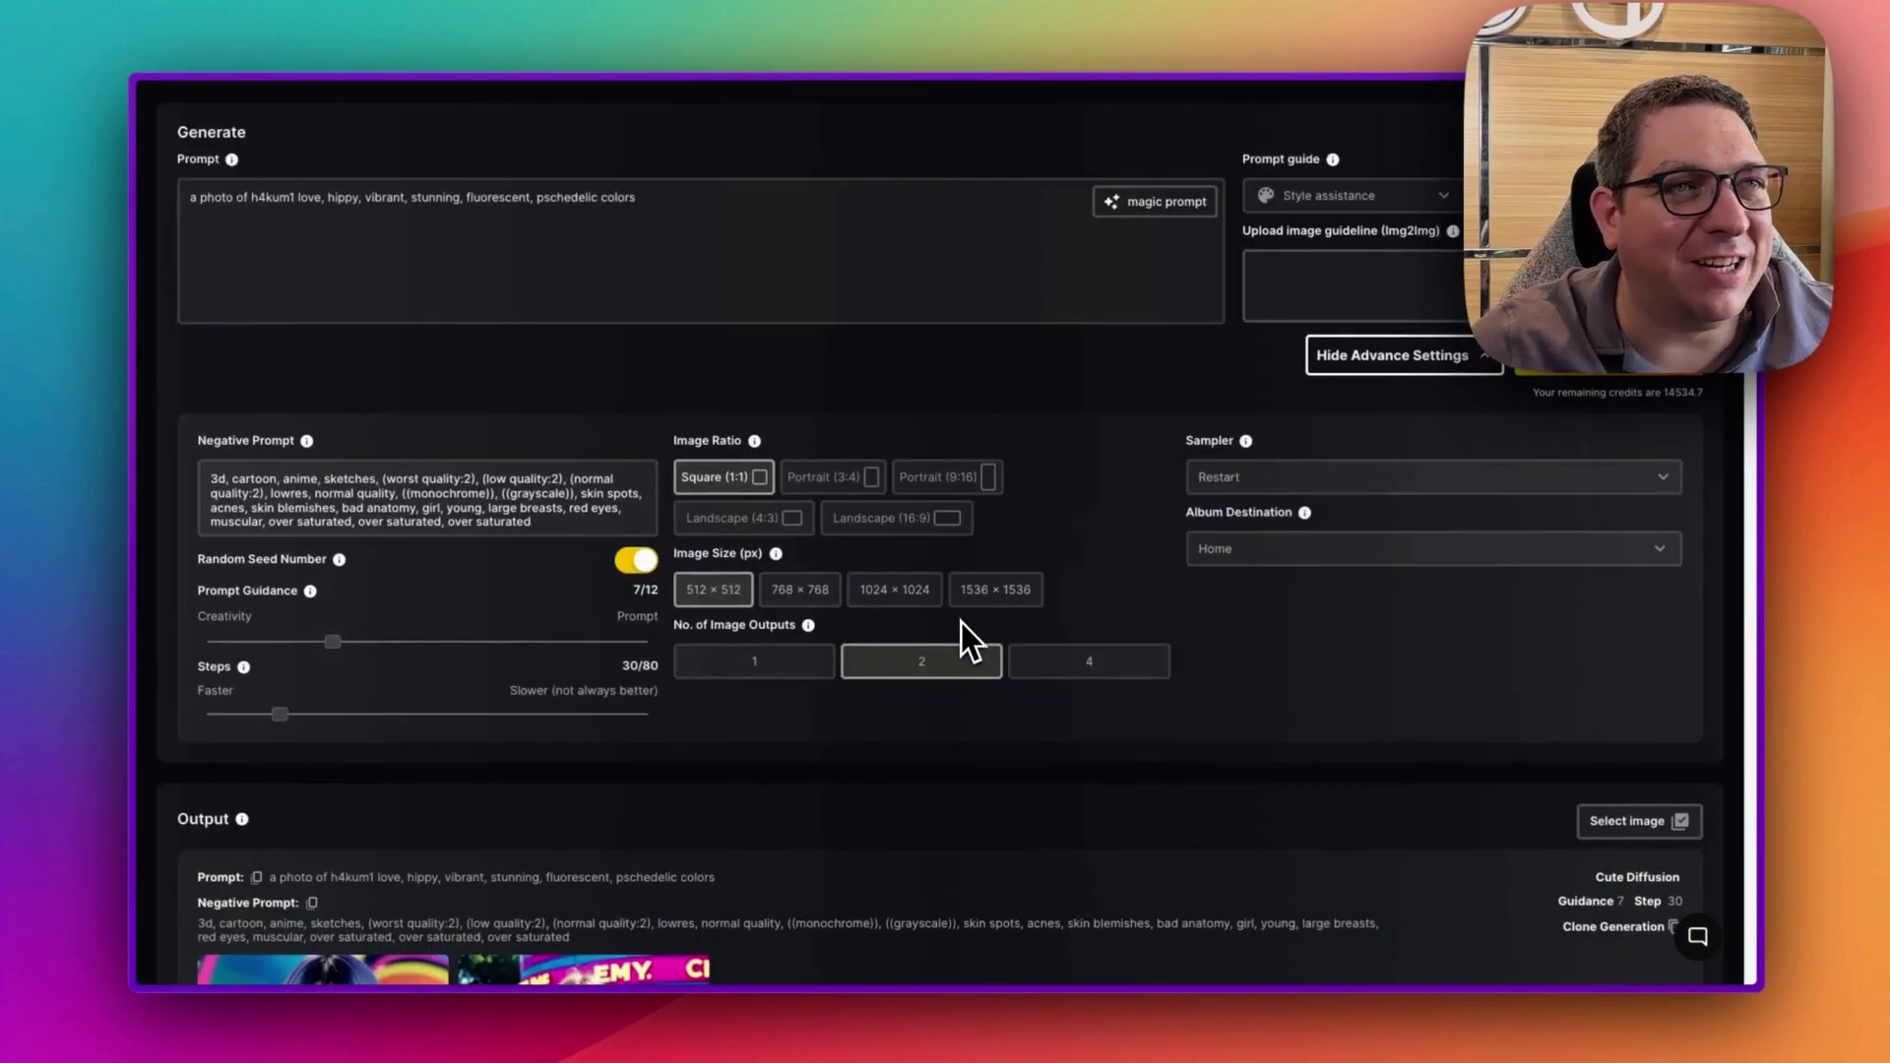
Select the Epic Realism model from the full model catalogue for the next run.
scroll(959, 634, down, 3)
scroll(955, 646, up, 8)
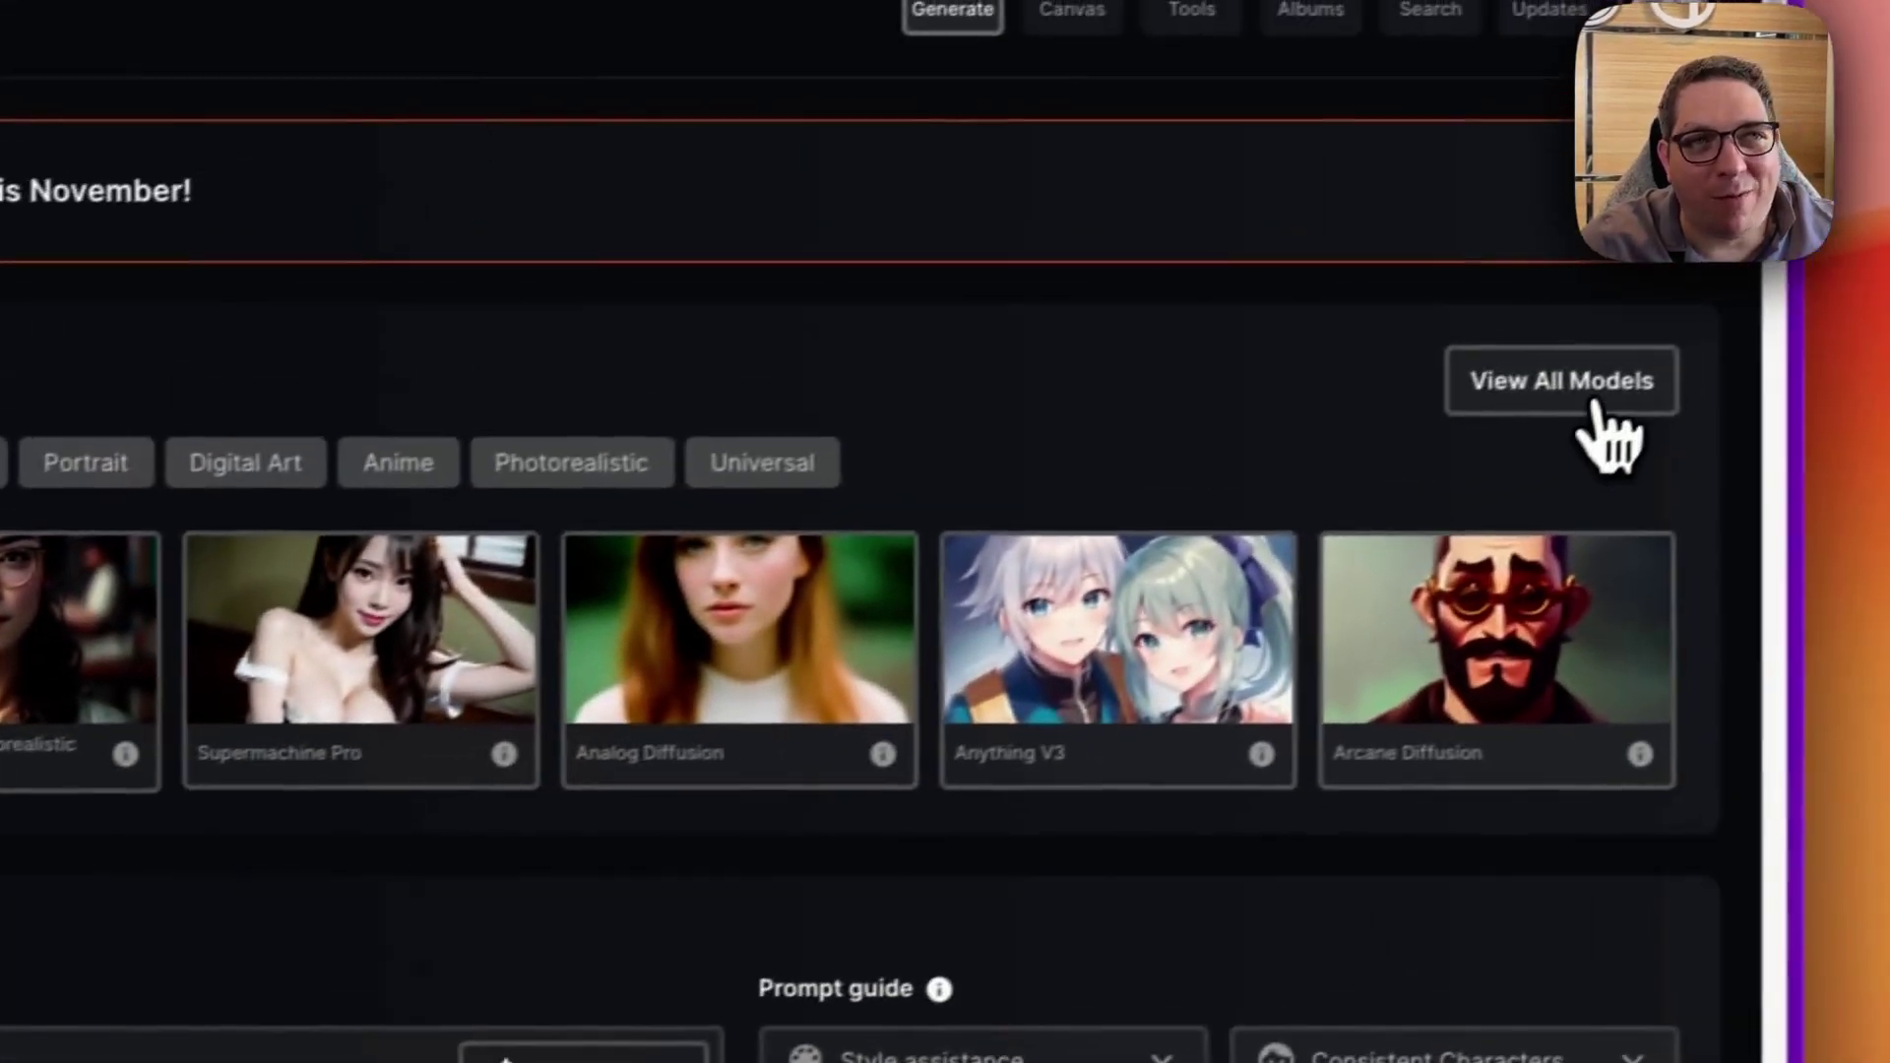
click(1565, 384)
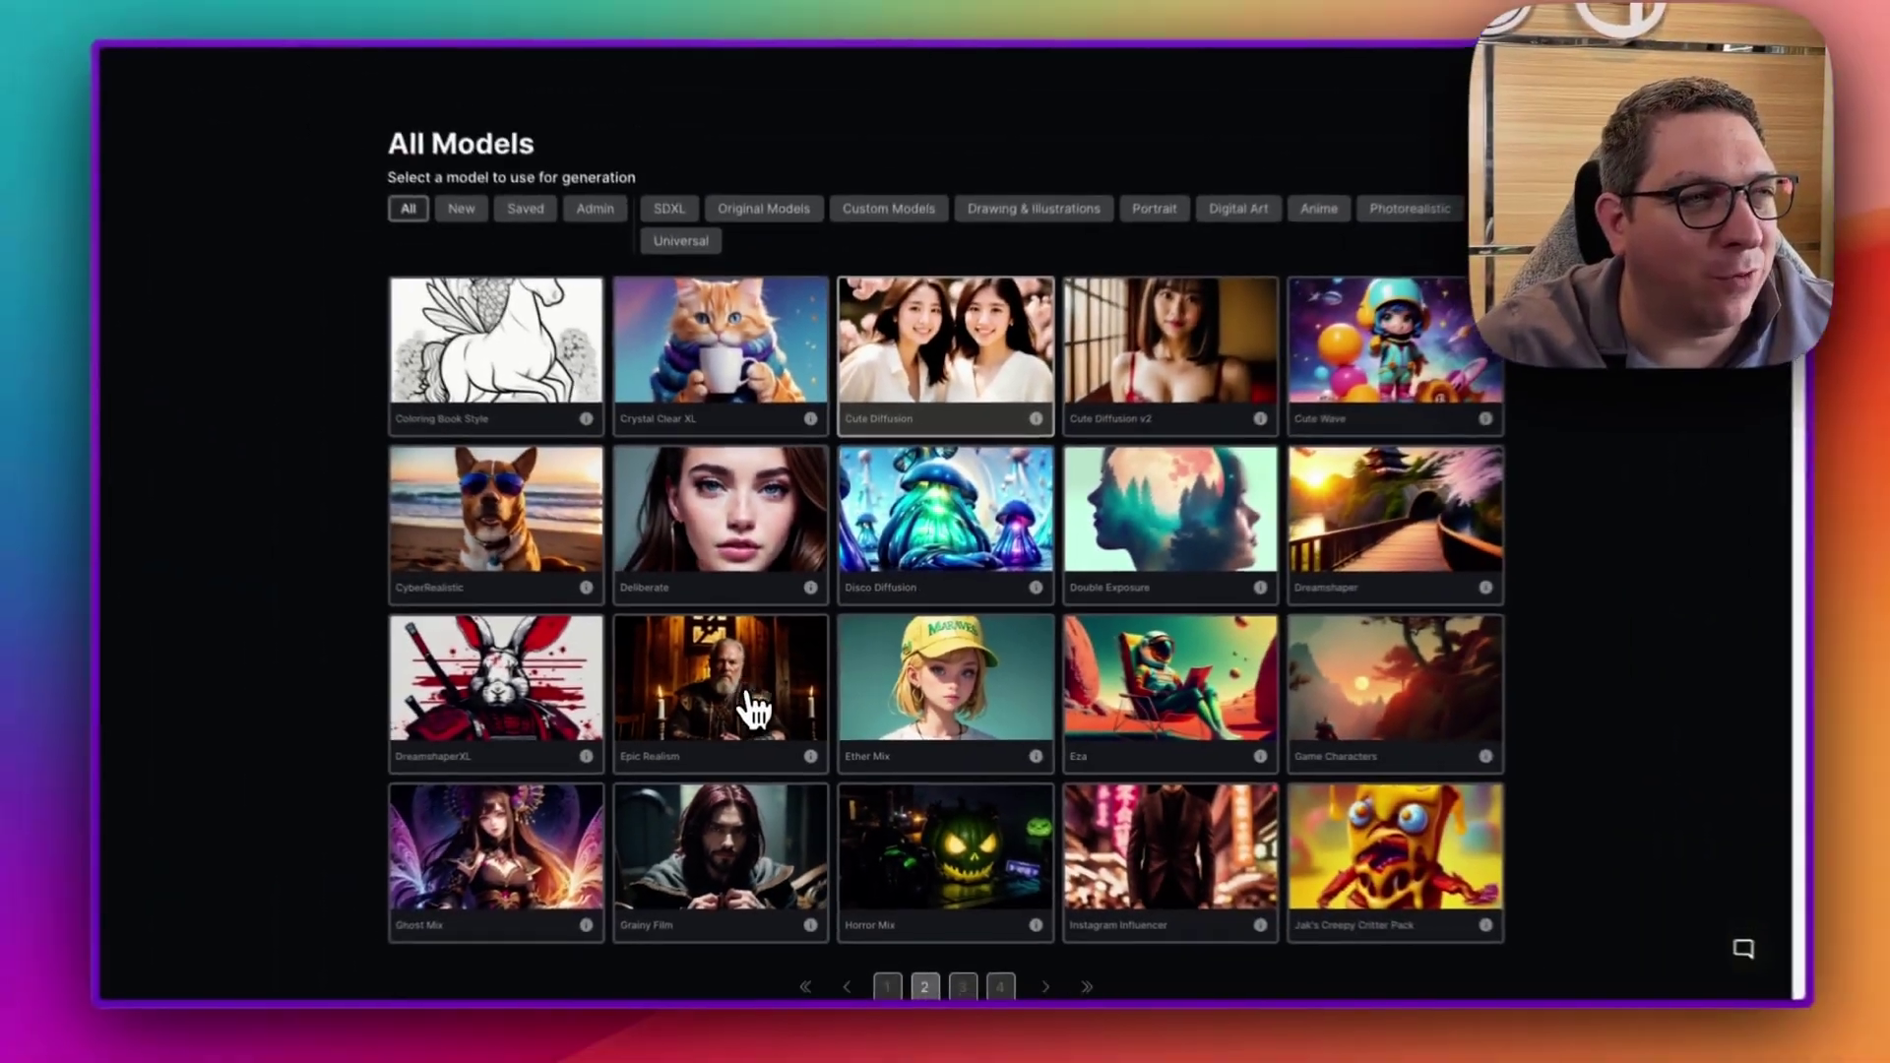
scroll(758, 709, down, 3)
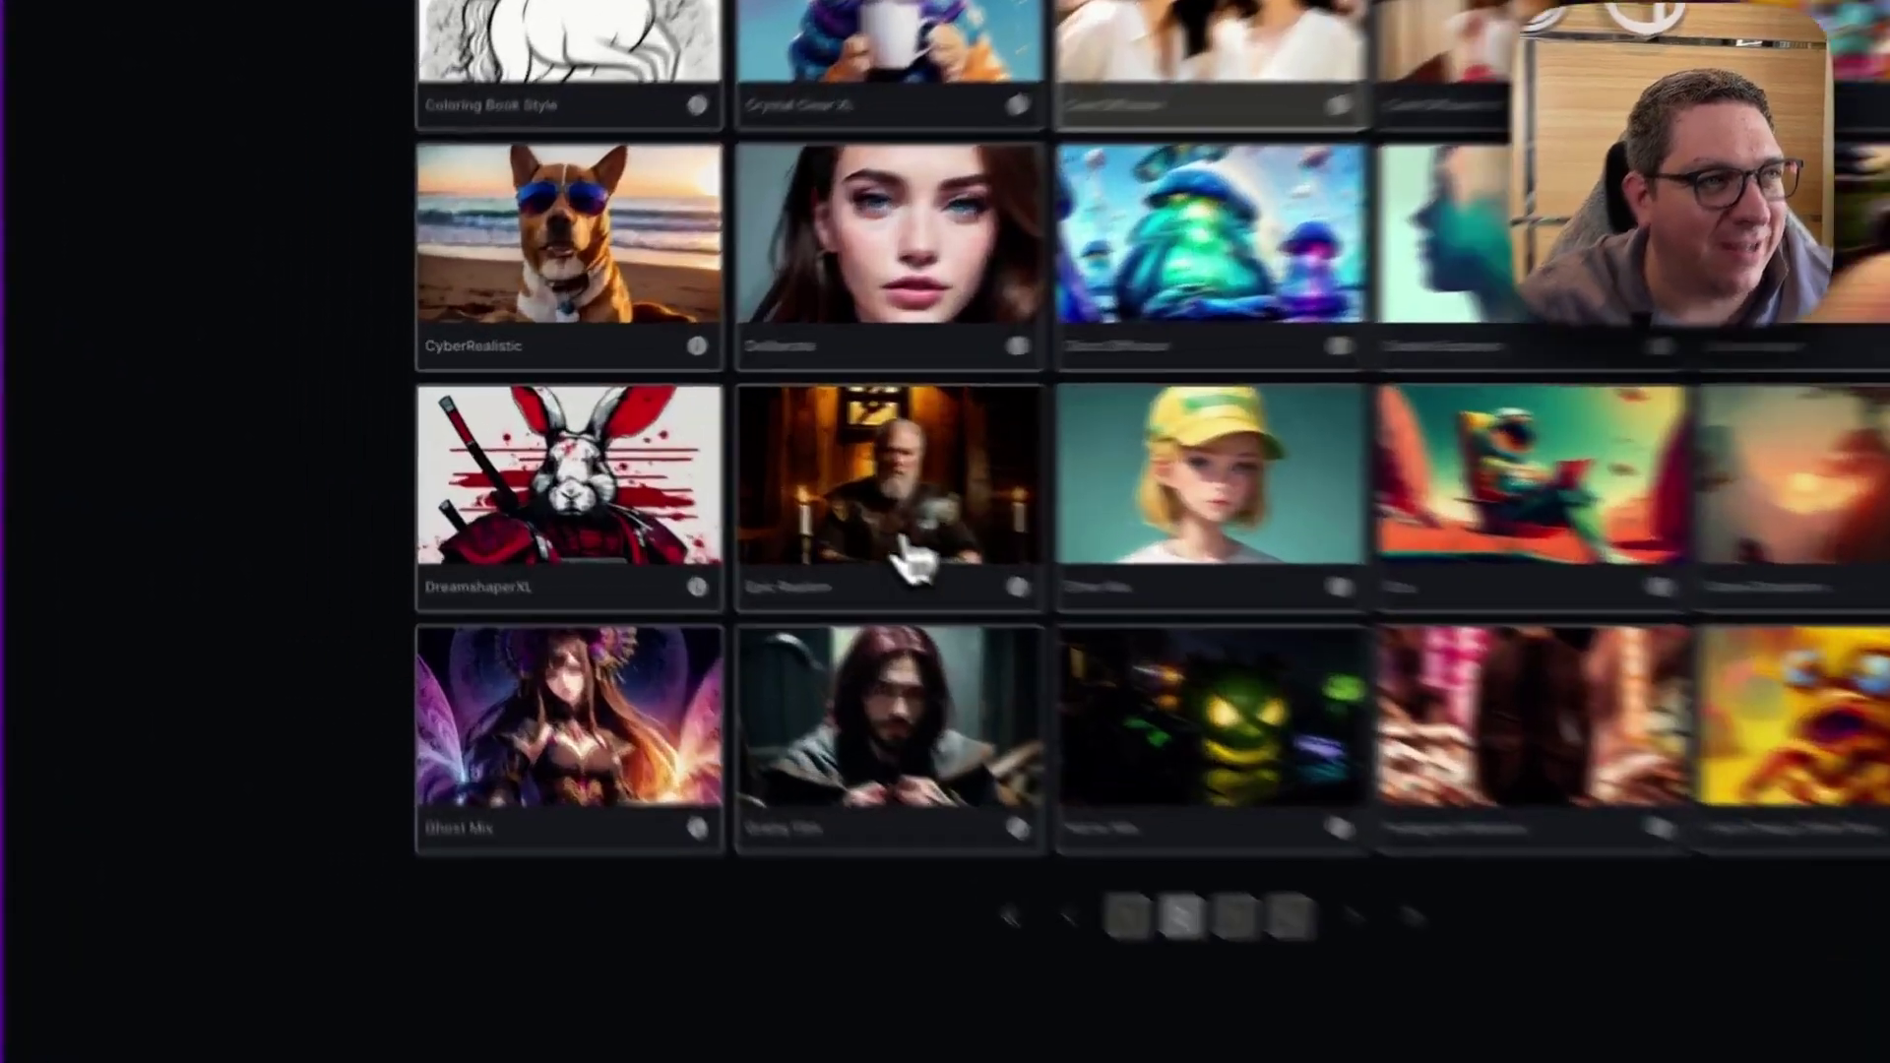
click(740, 500)
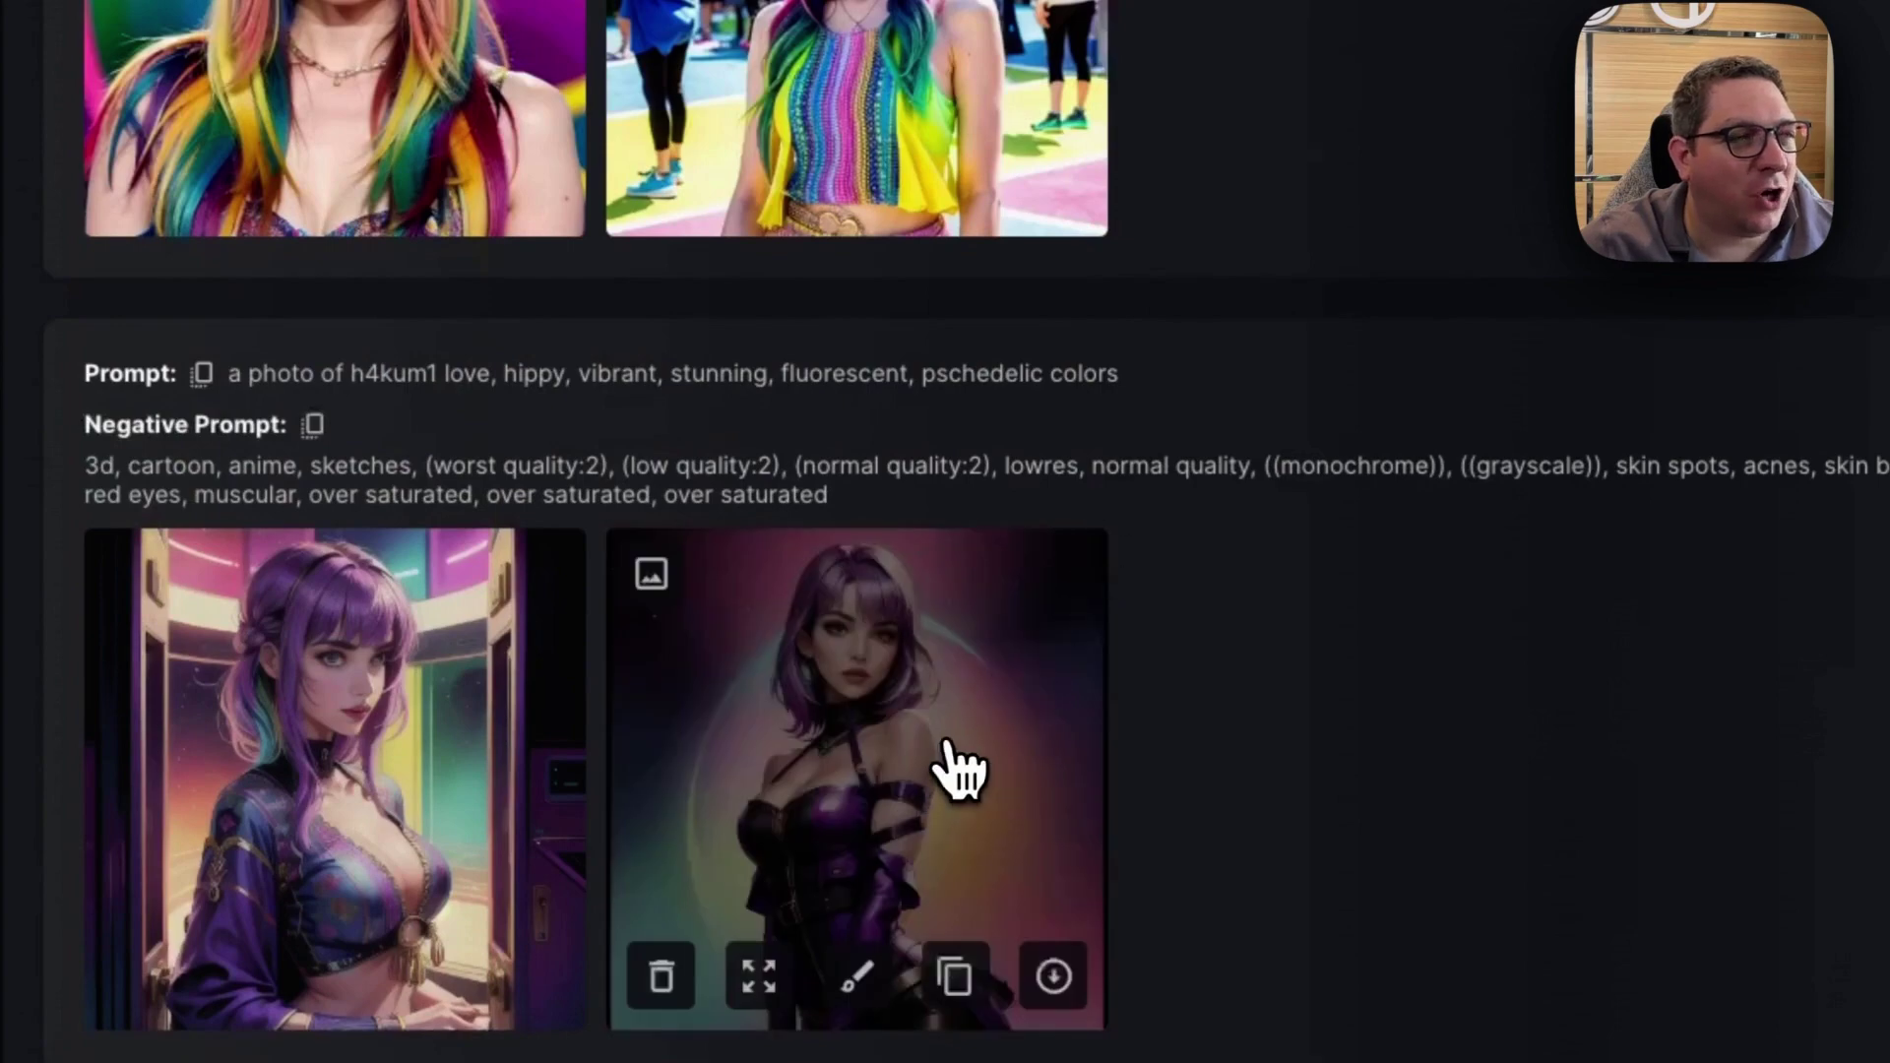
Enlarge and close both purple comic images to compare them.
click(945, 763)
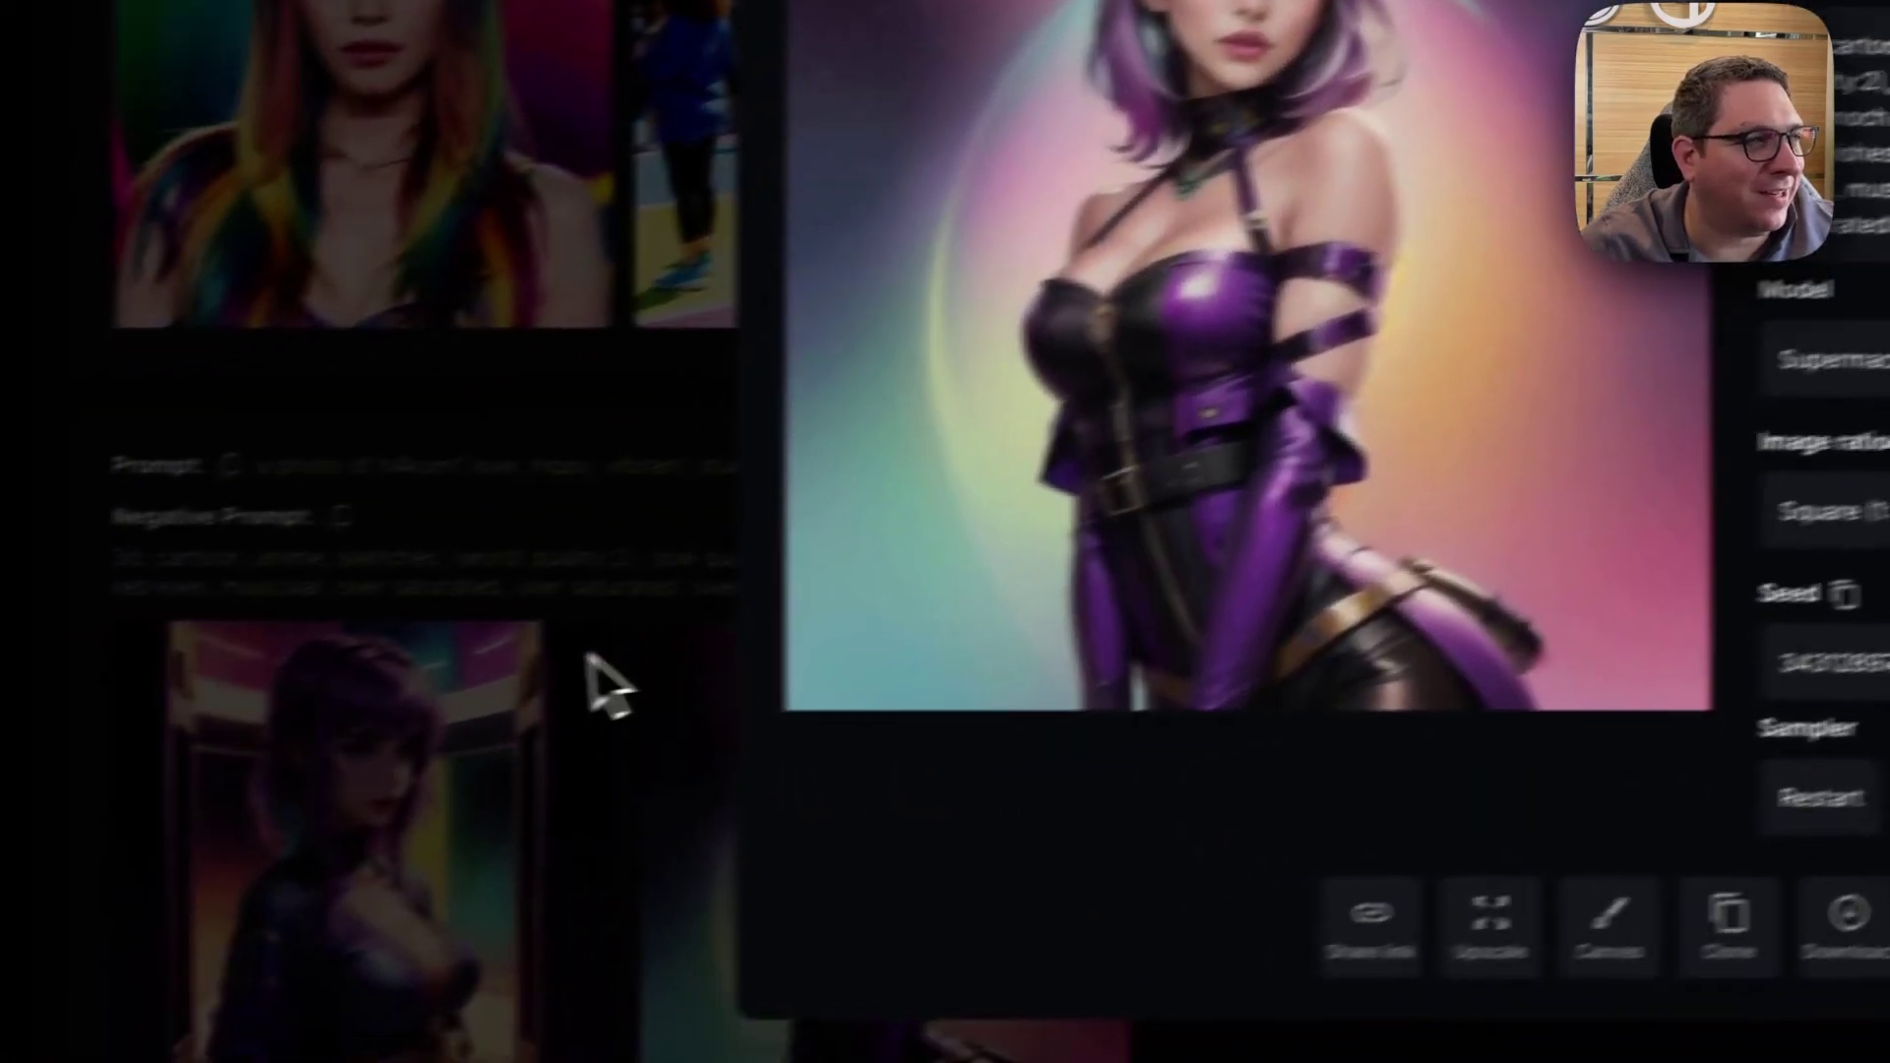
click(591, 680)
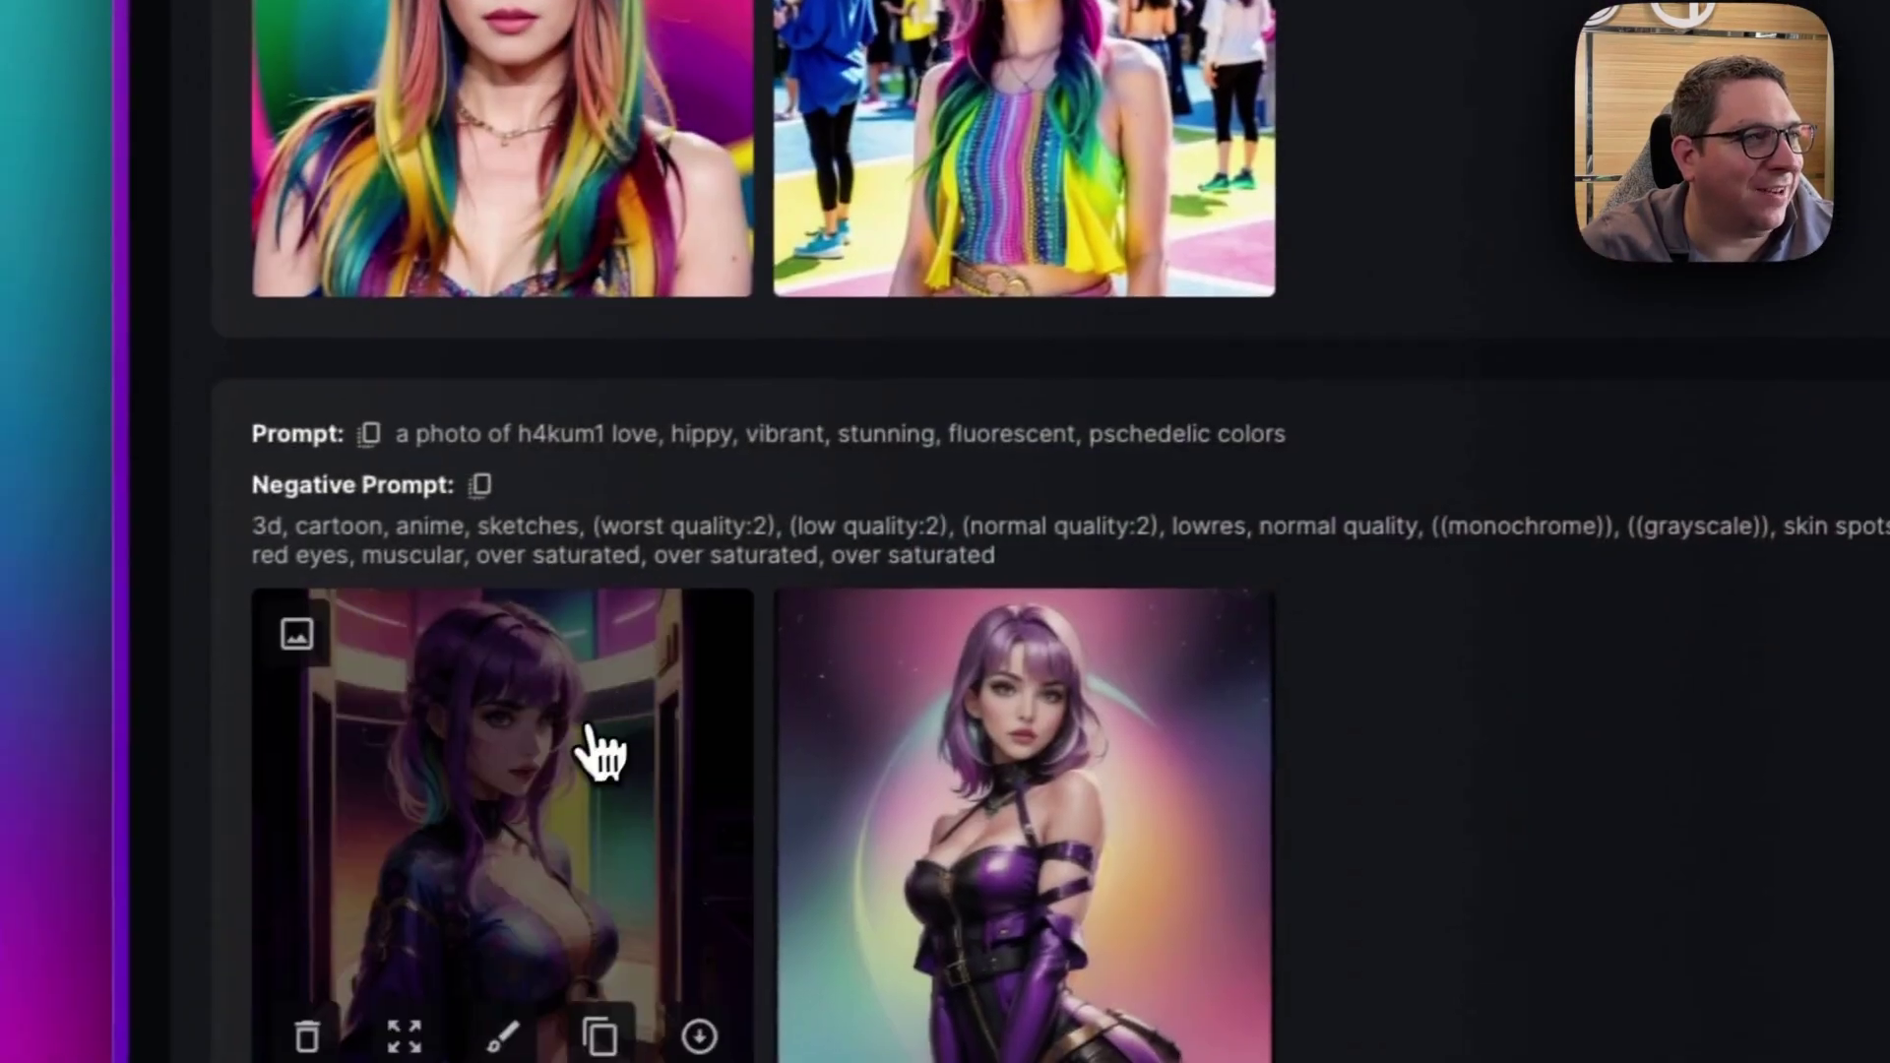
click(416, 738)
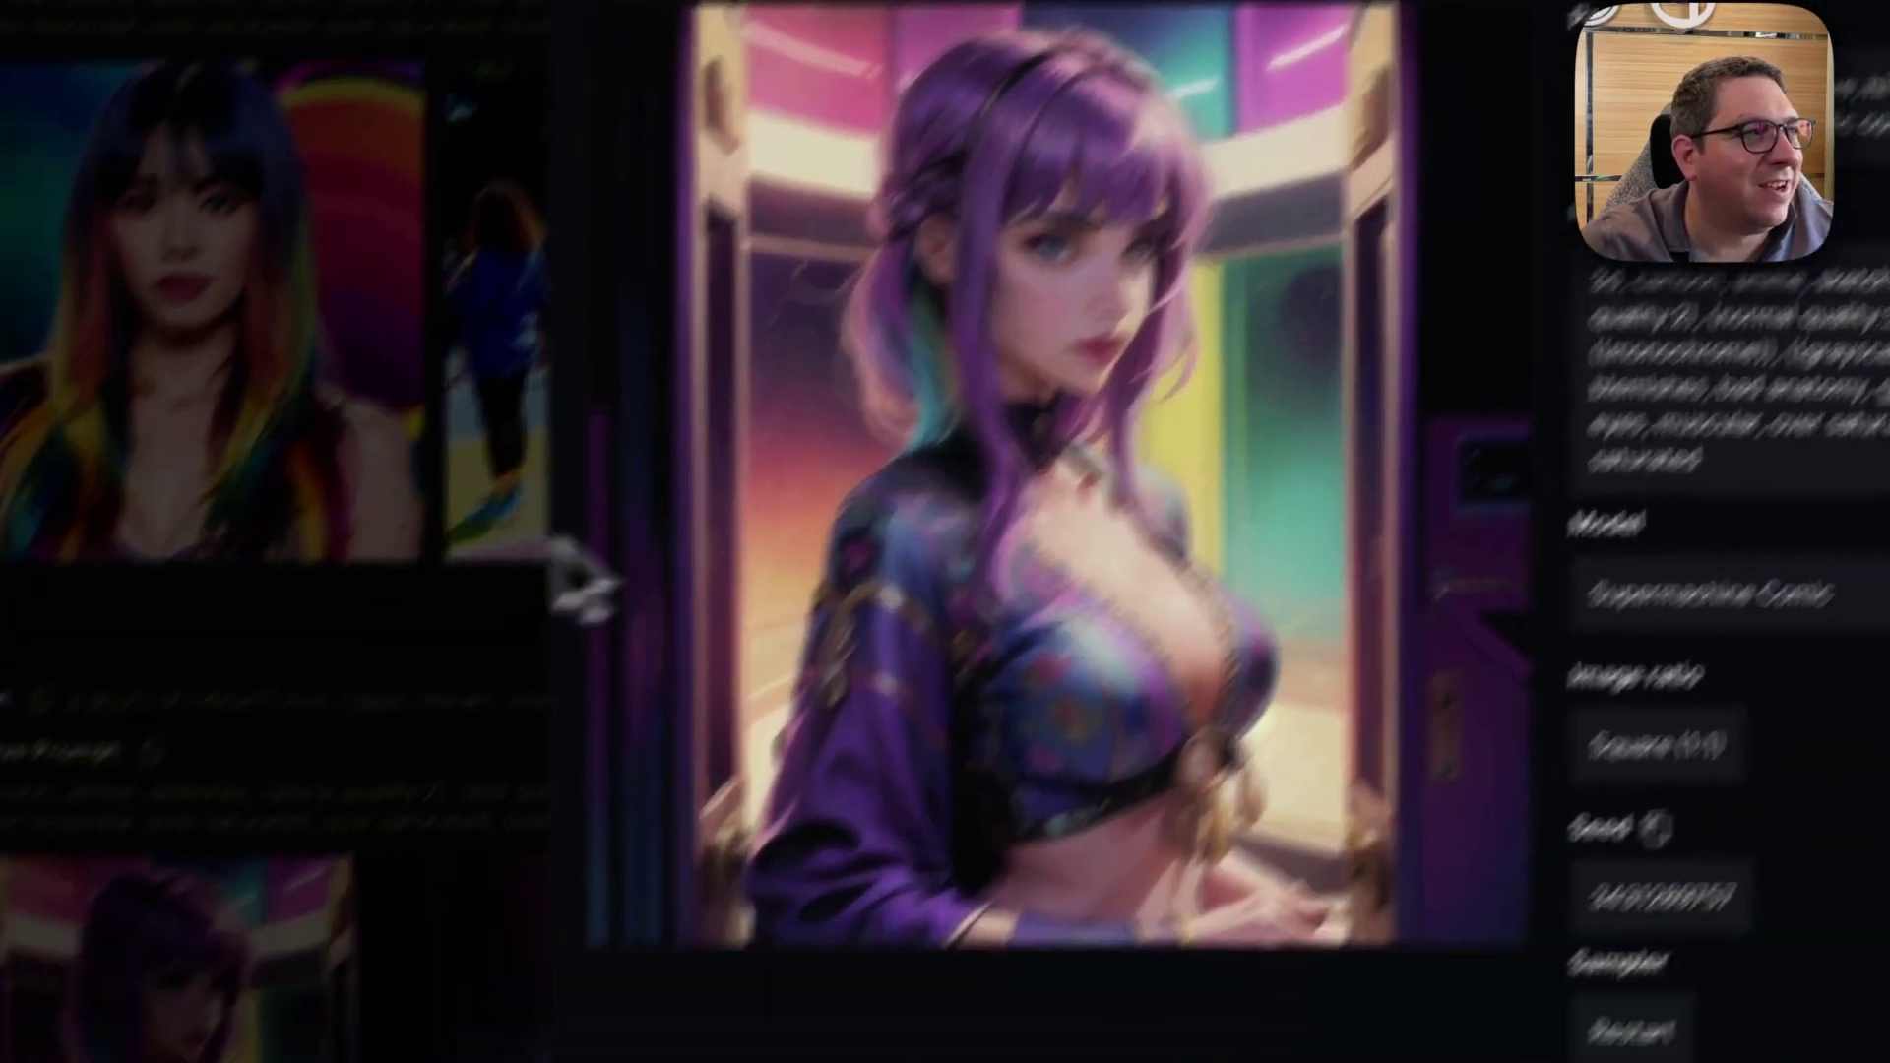
click(579, 583)
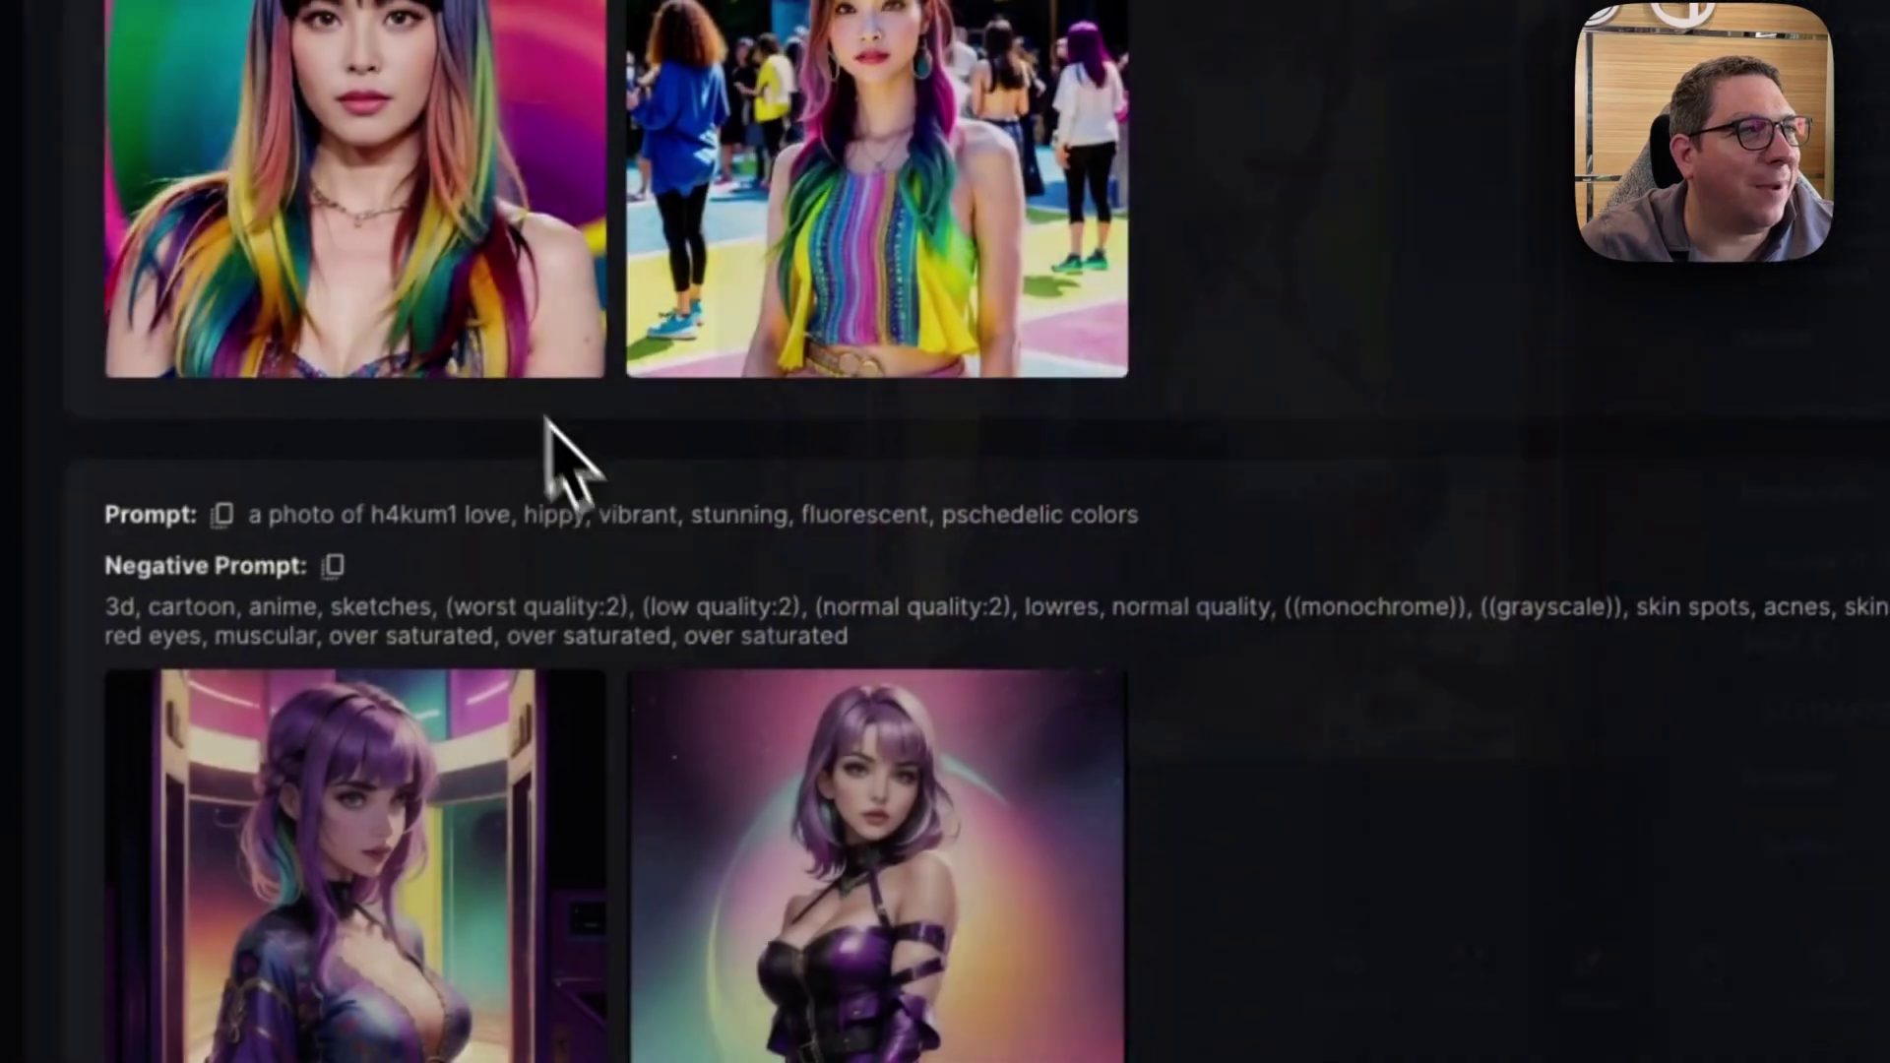
View the rainbow-haired results, then the new pink-haired Epic Realism portrait's details.
click(752, 691)
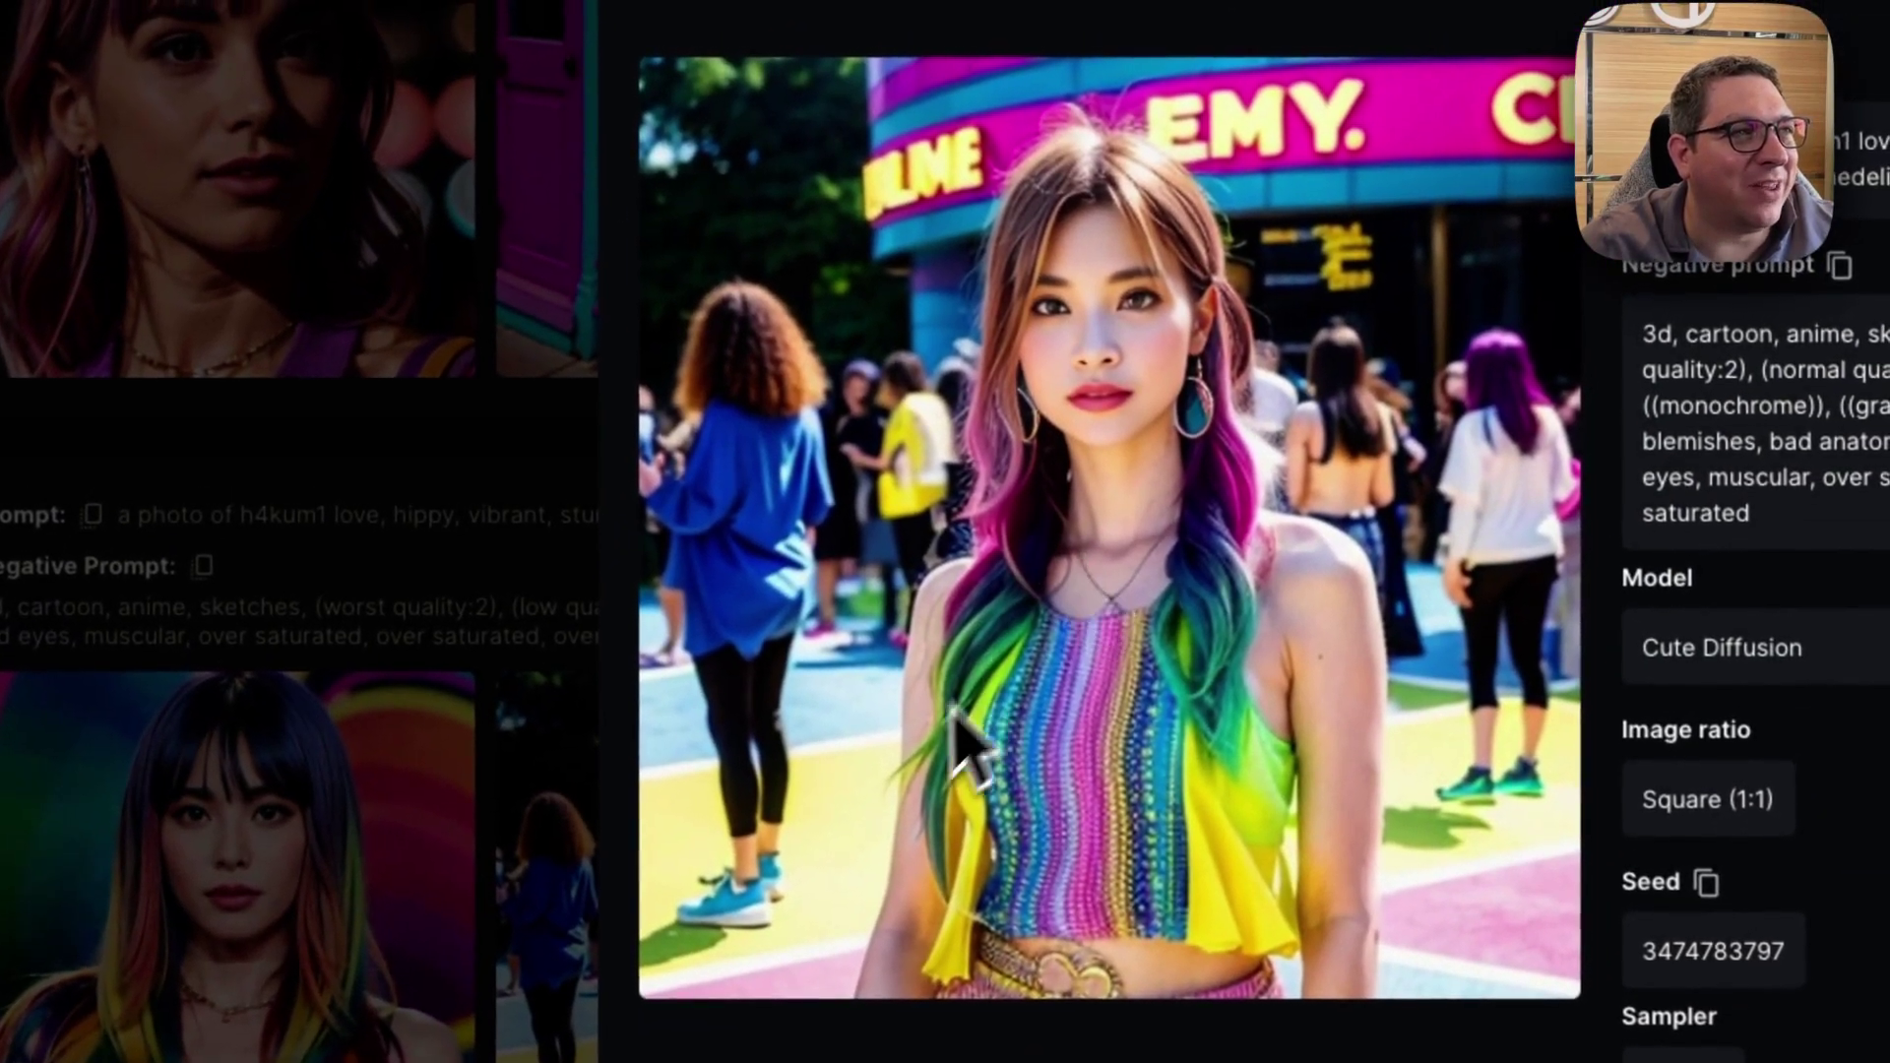
click(246, 817)
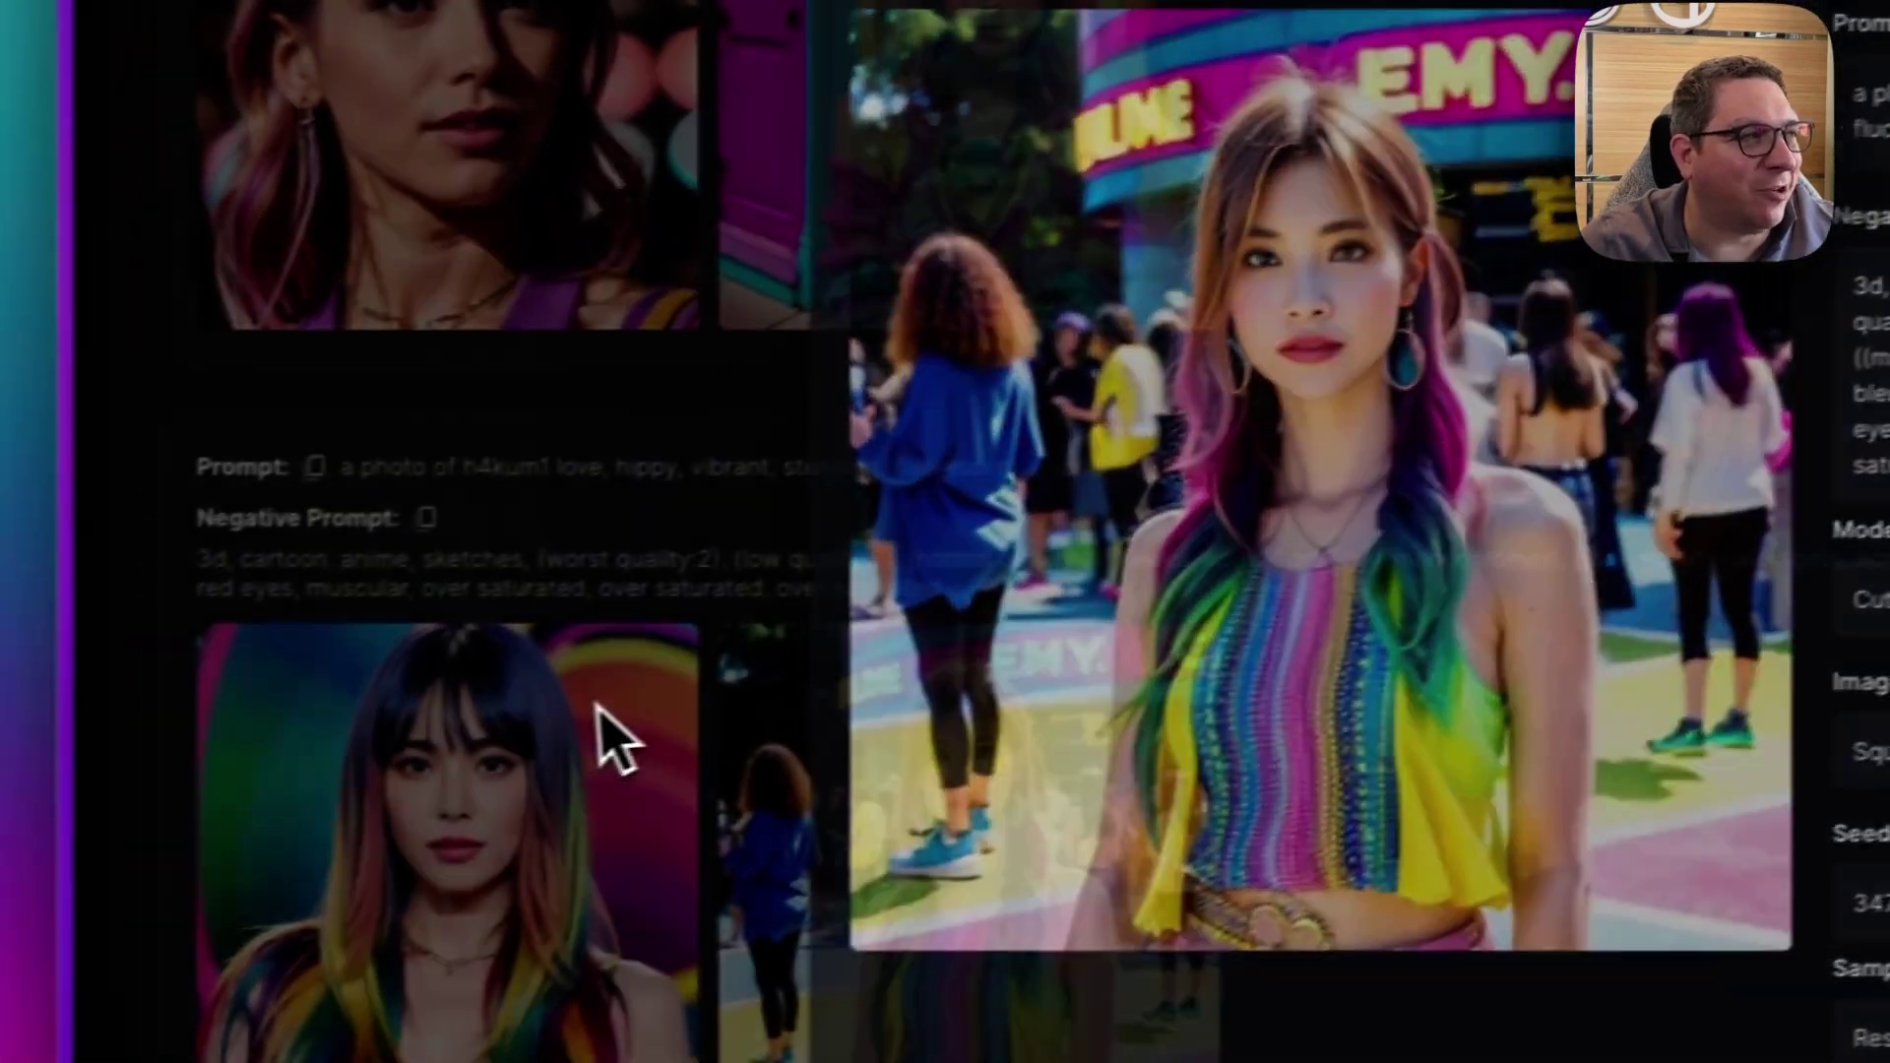
click(236, 856)
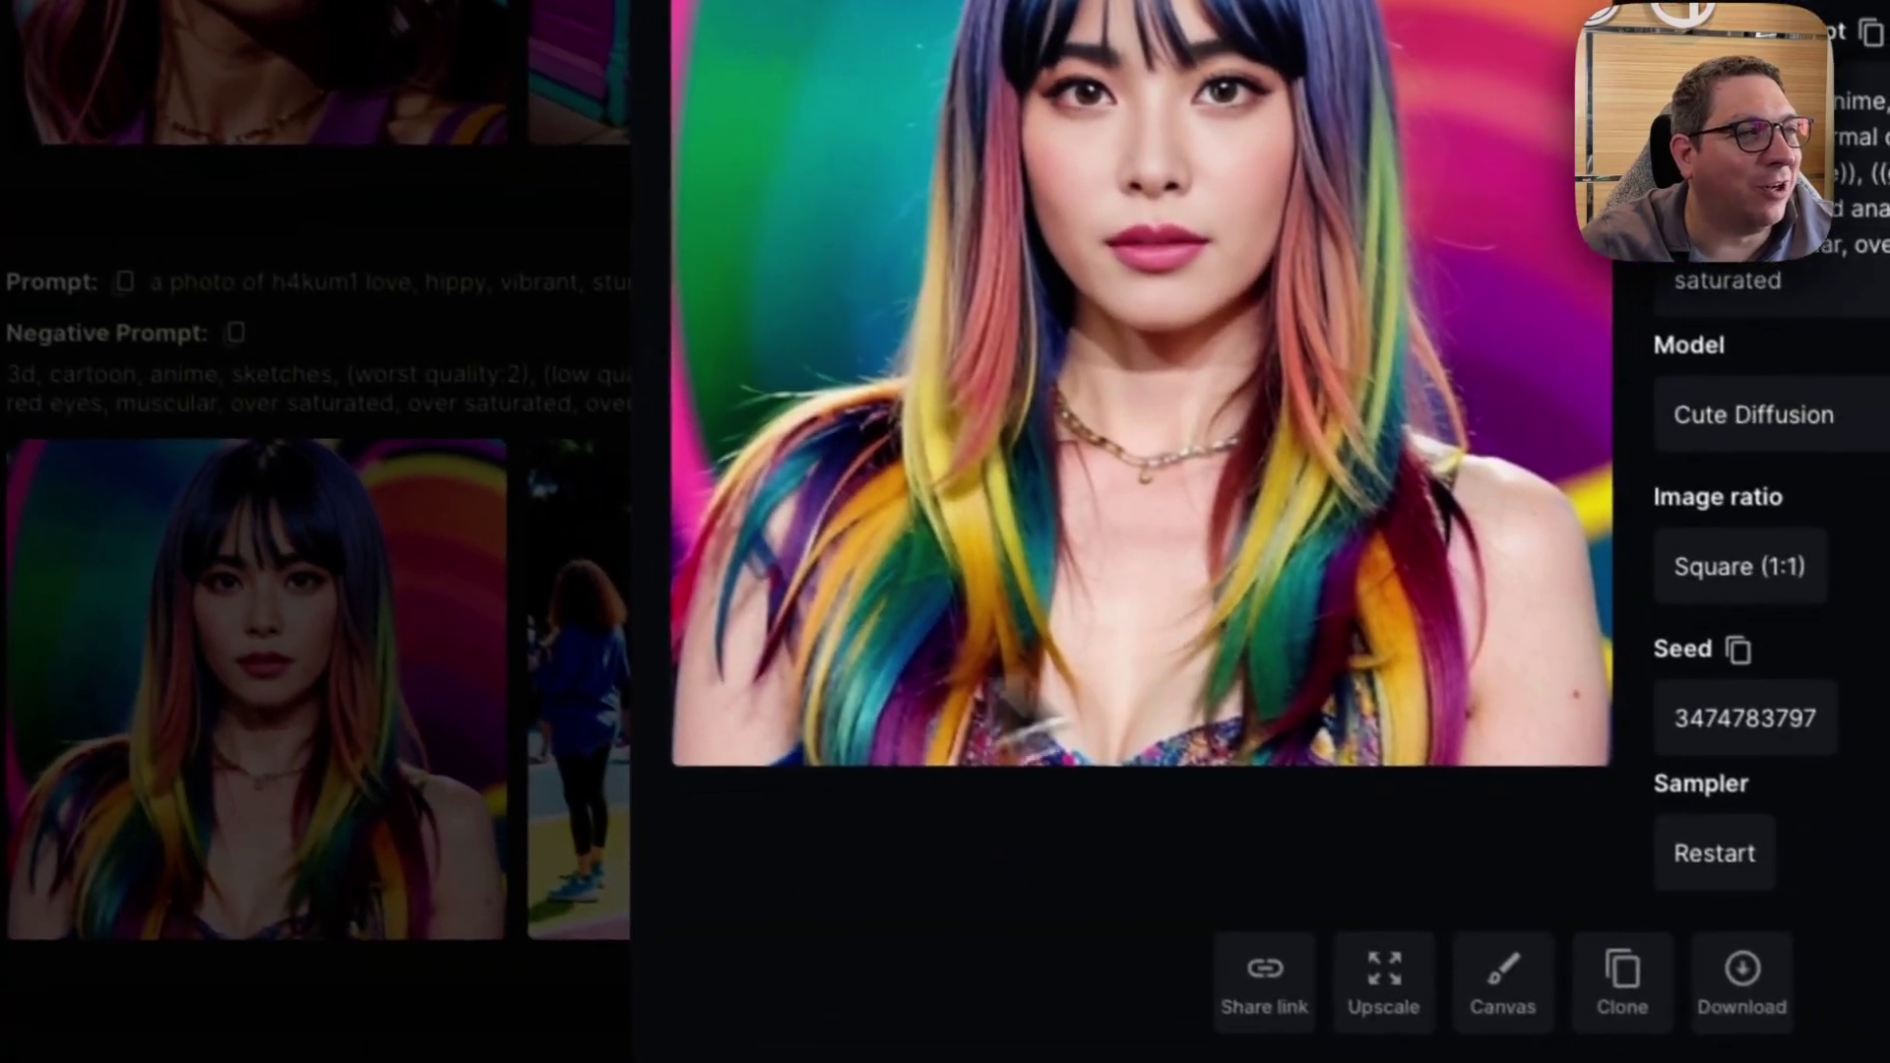
scroll(630, 587, up, 6)
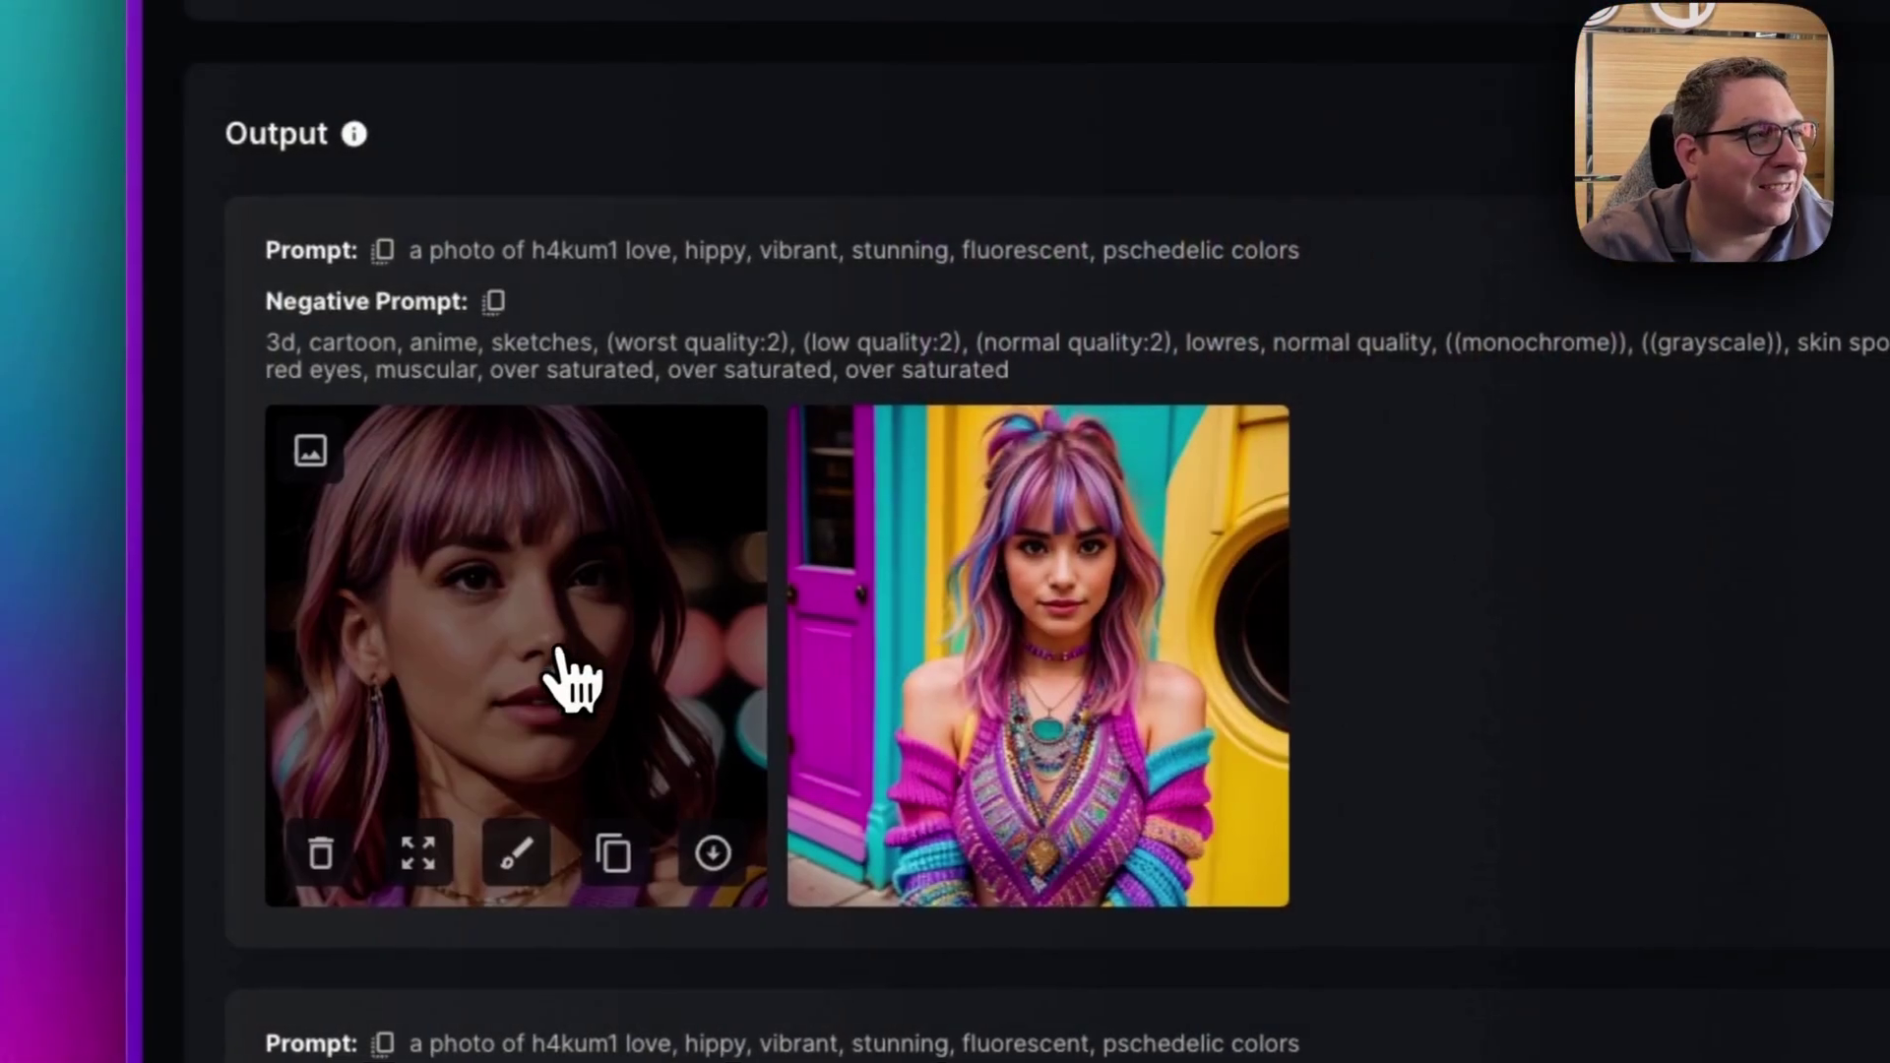
click(553, 630)
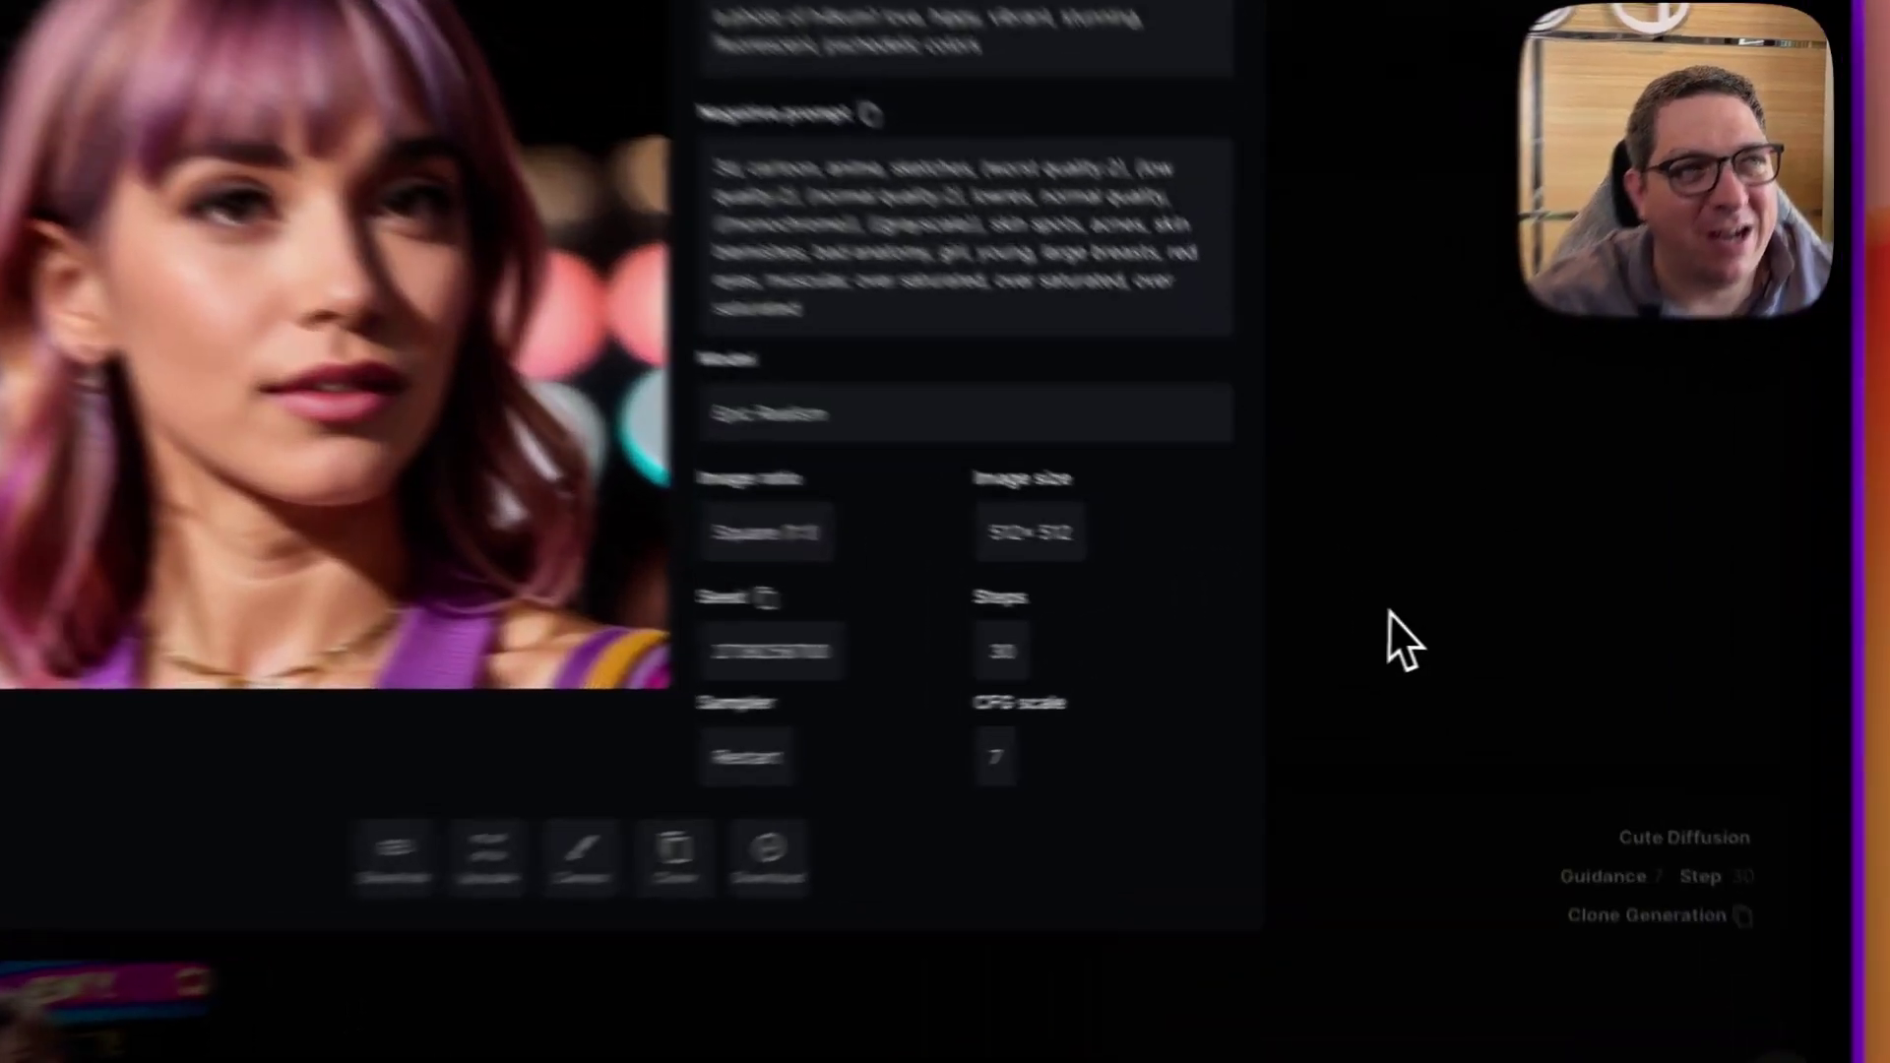
click(1418, 591)
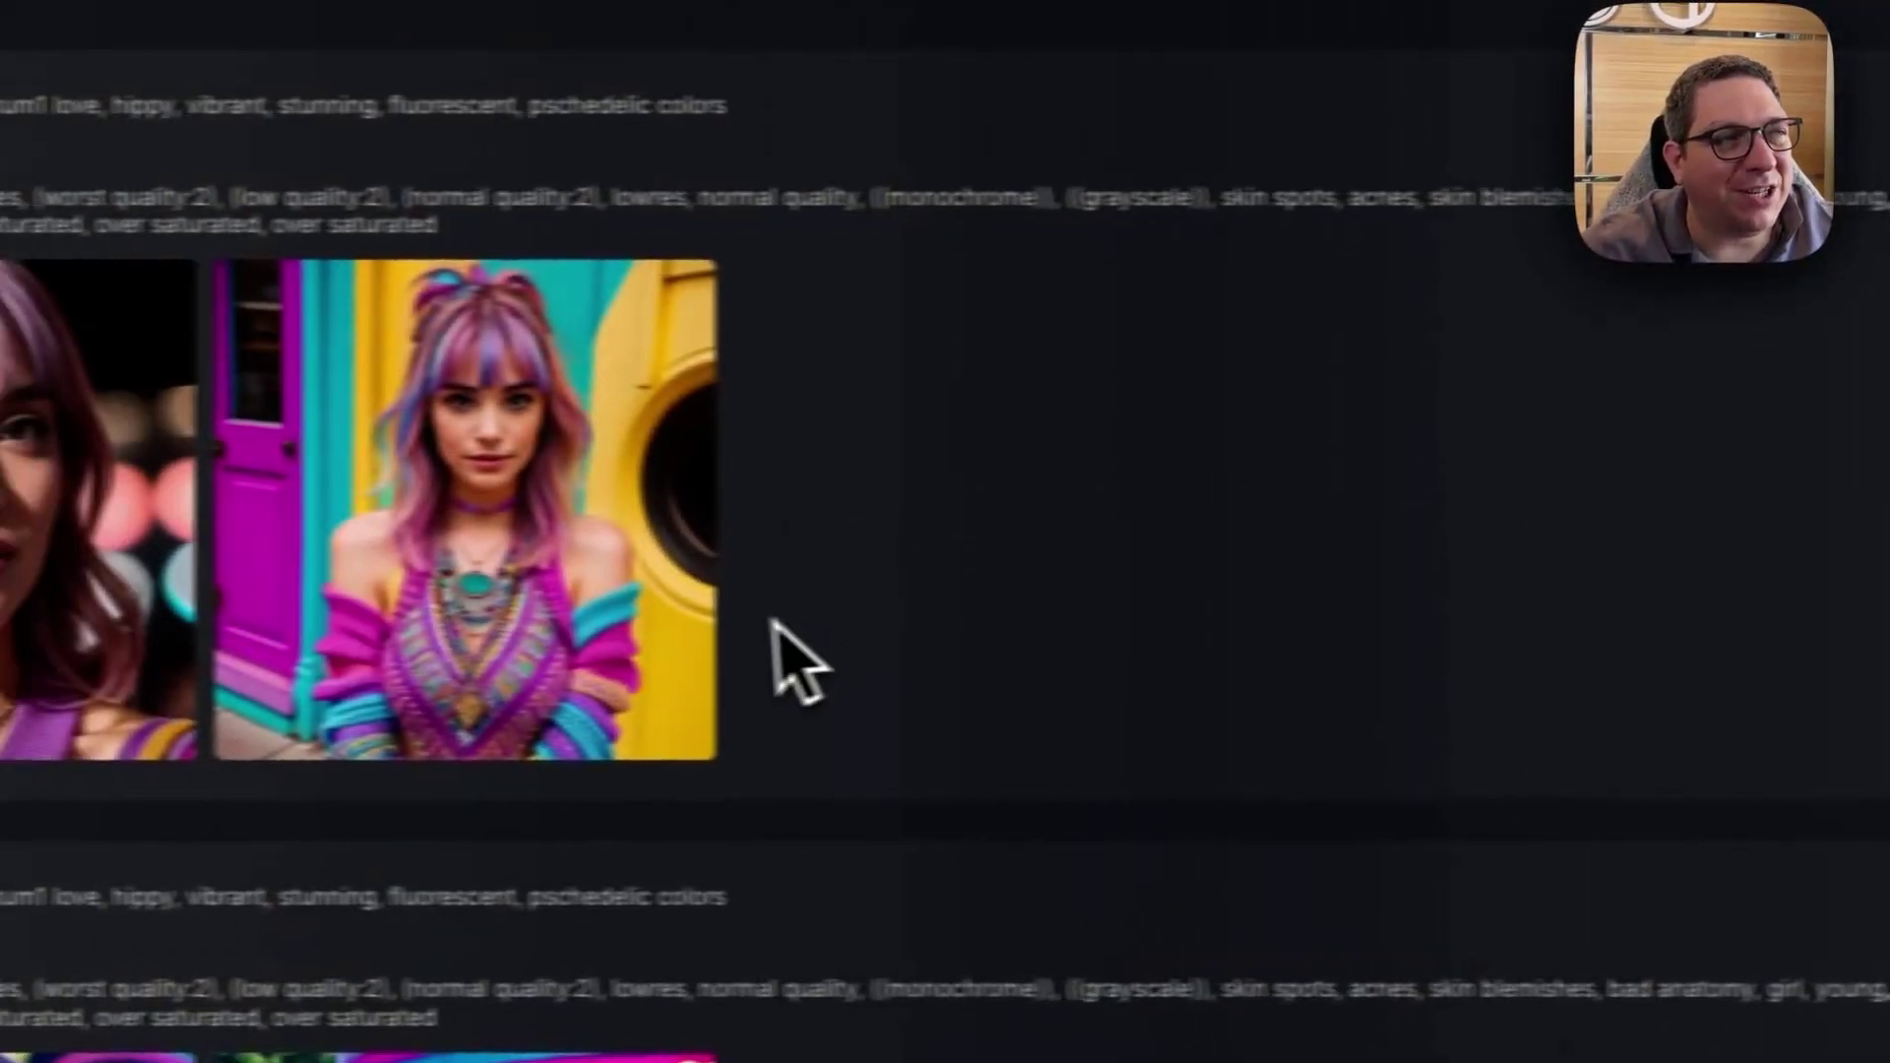
Insert the Hakumi character and add 'with a purple bob haircut' after the h4kum1 token.
scroll(901, 678, up, 10)
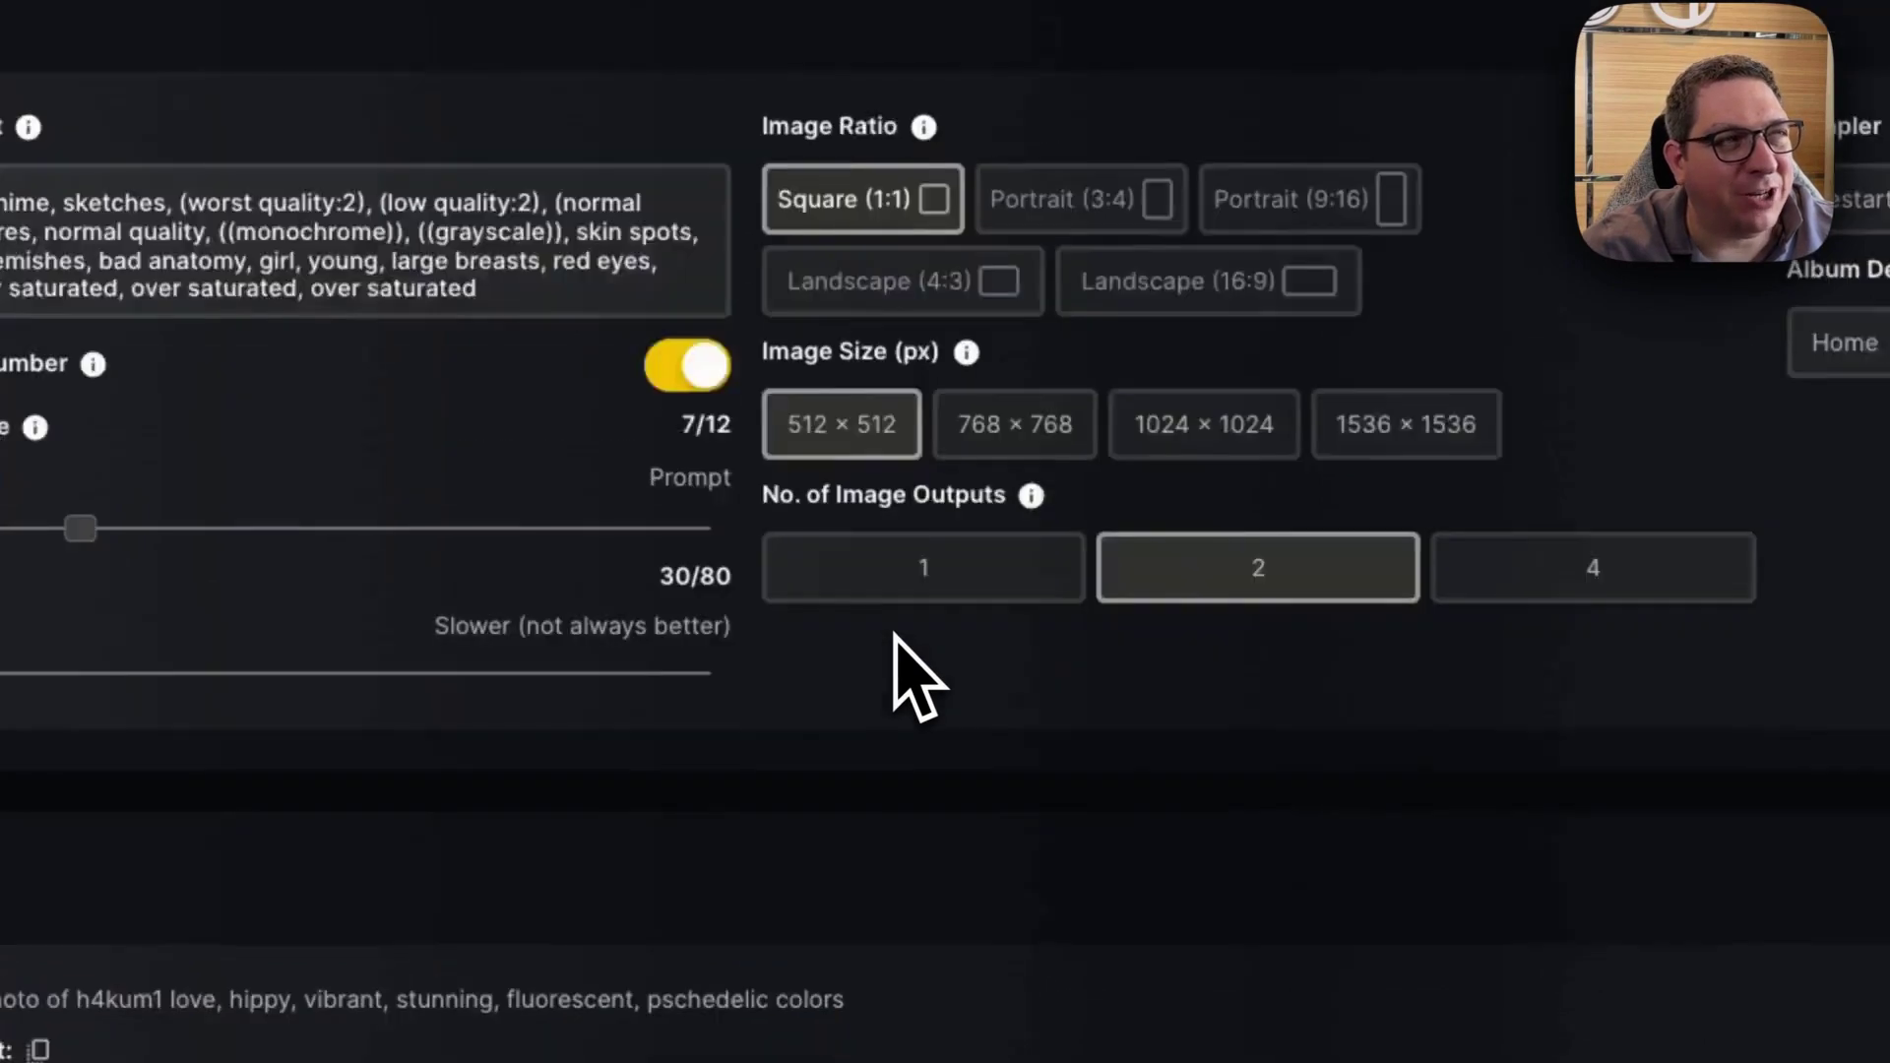
scroll(900, 677, up, 4)
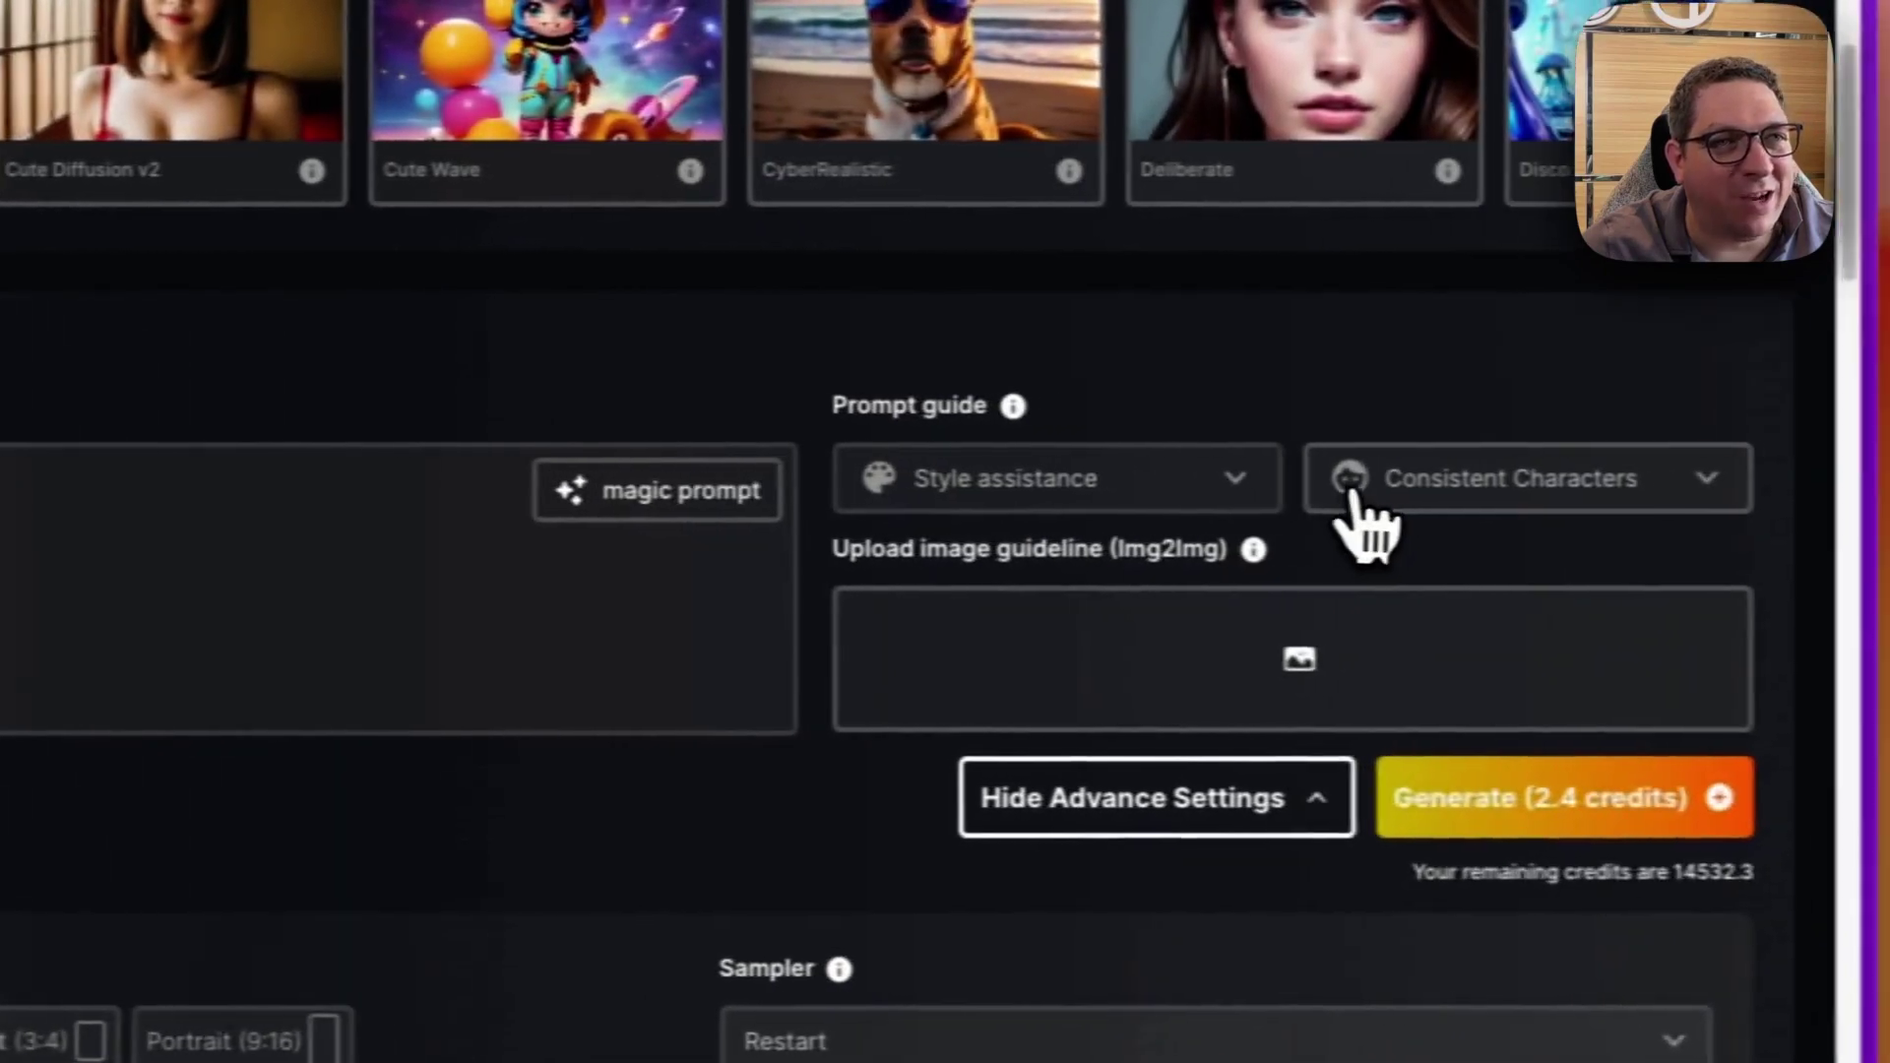
click(1353, 512)
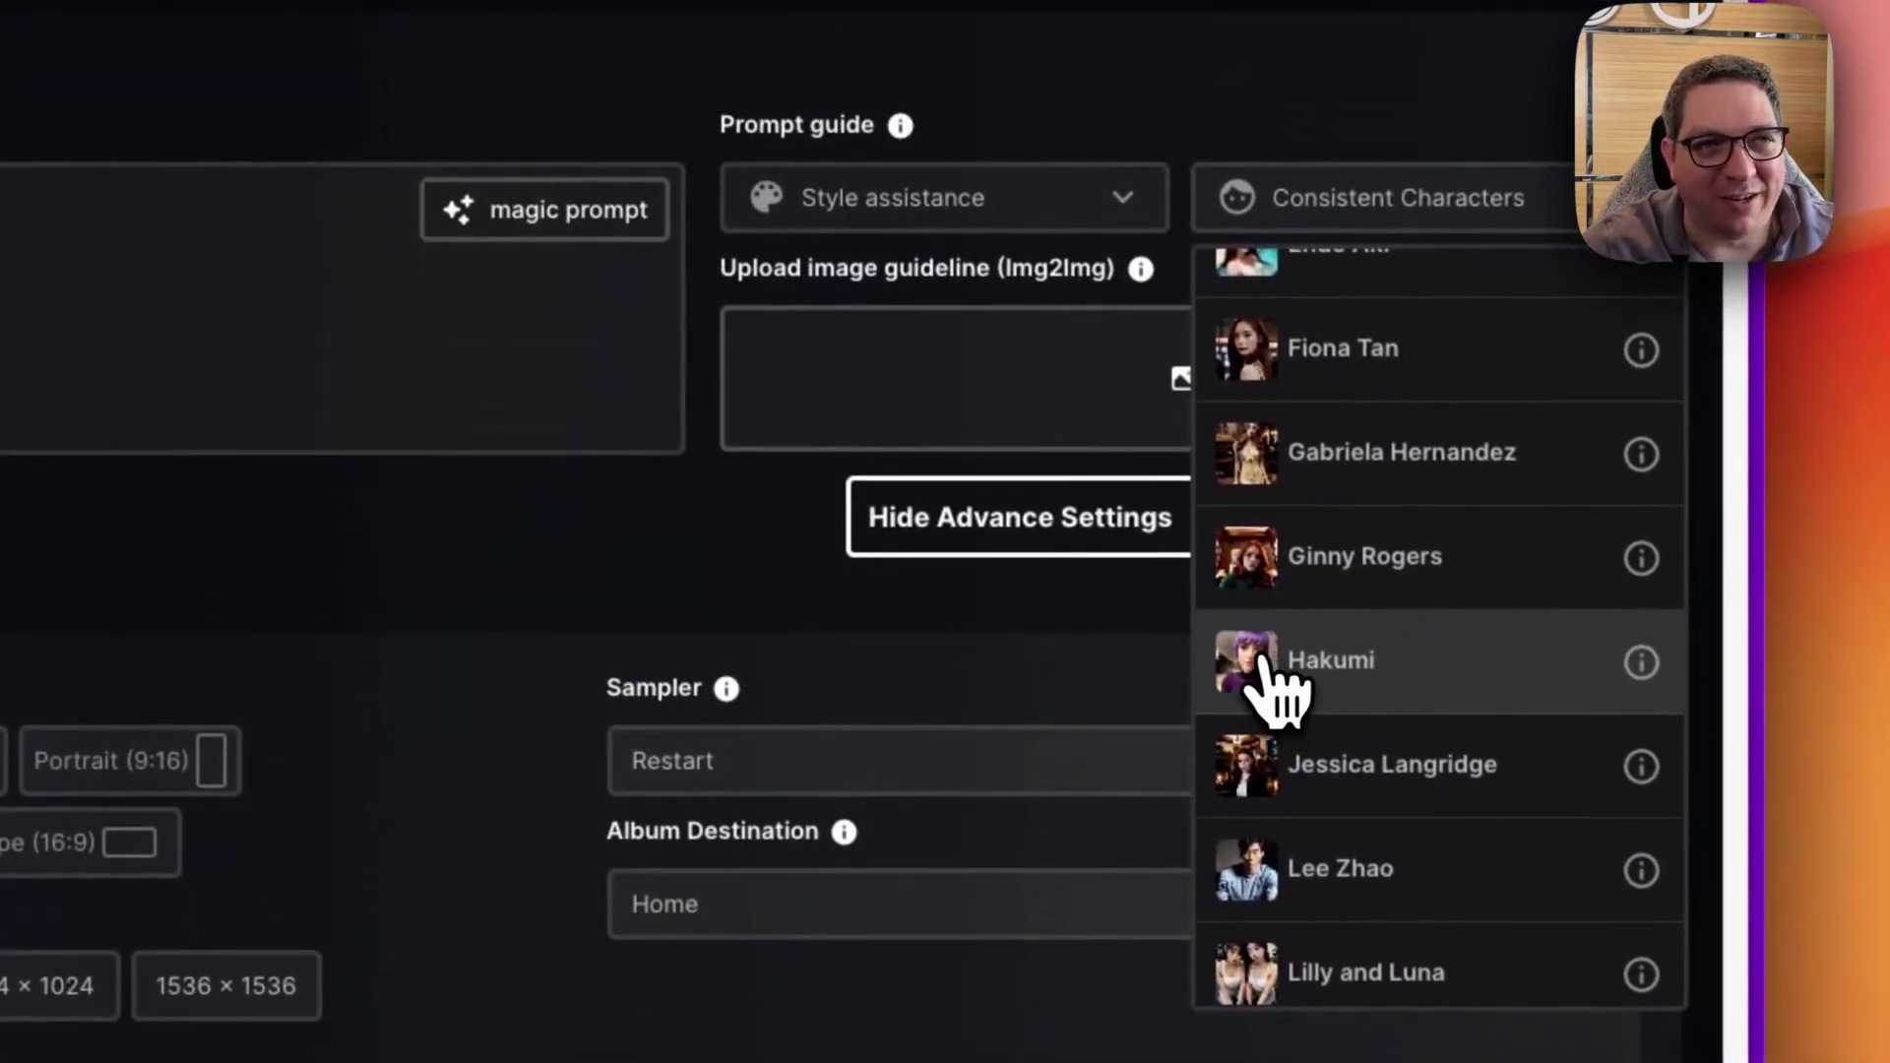
click(1271, 680)
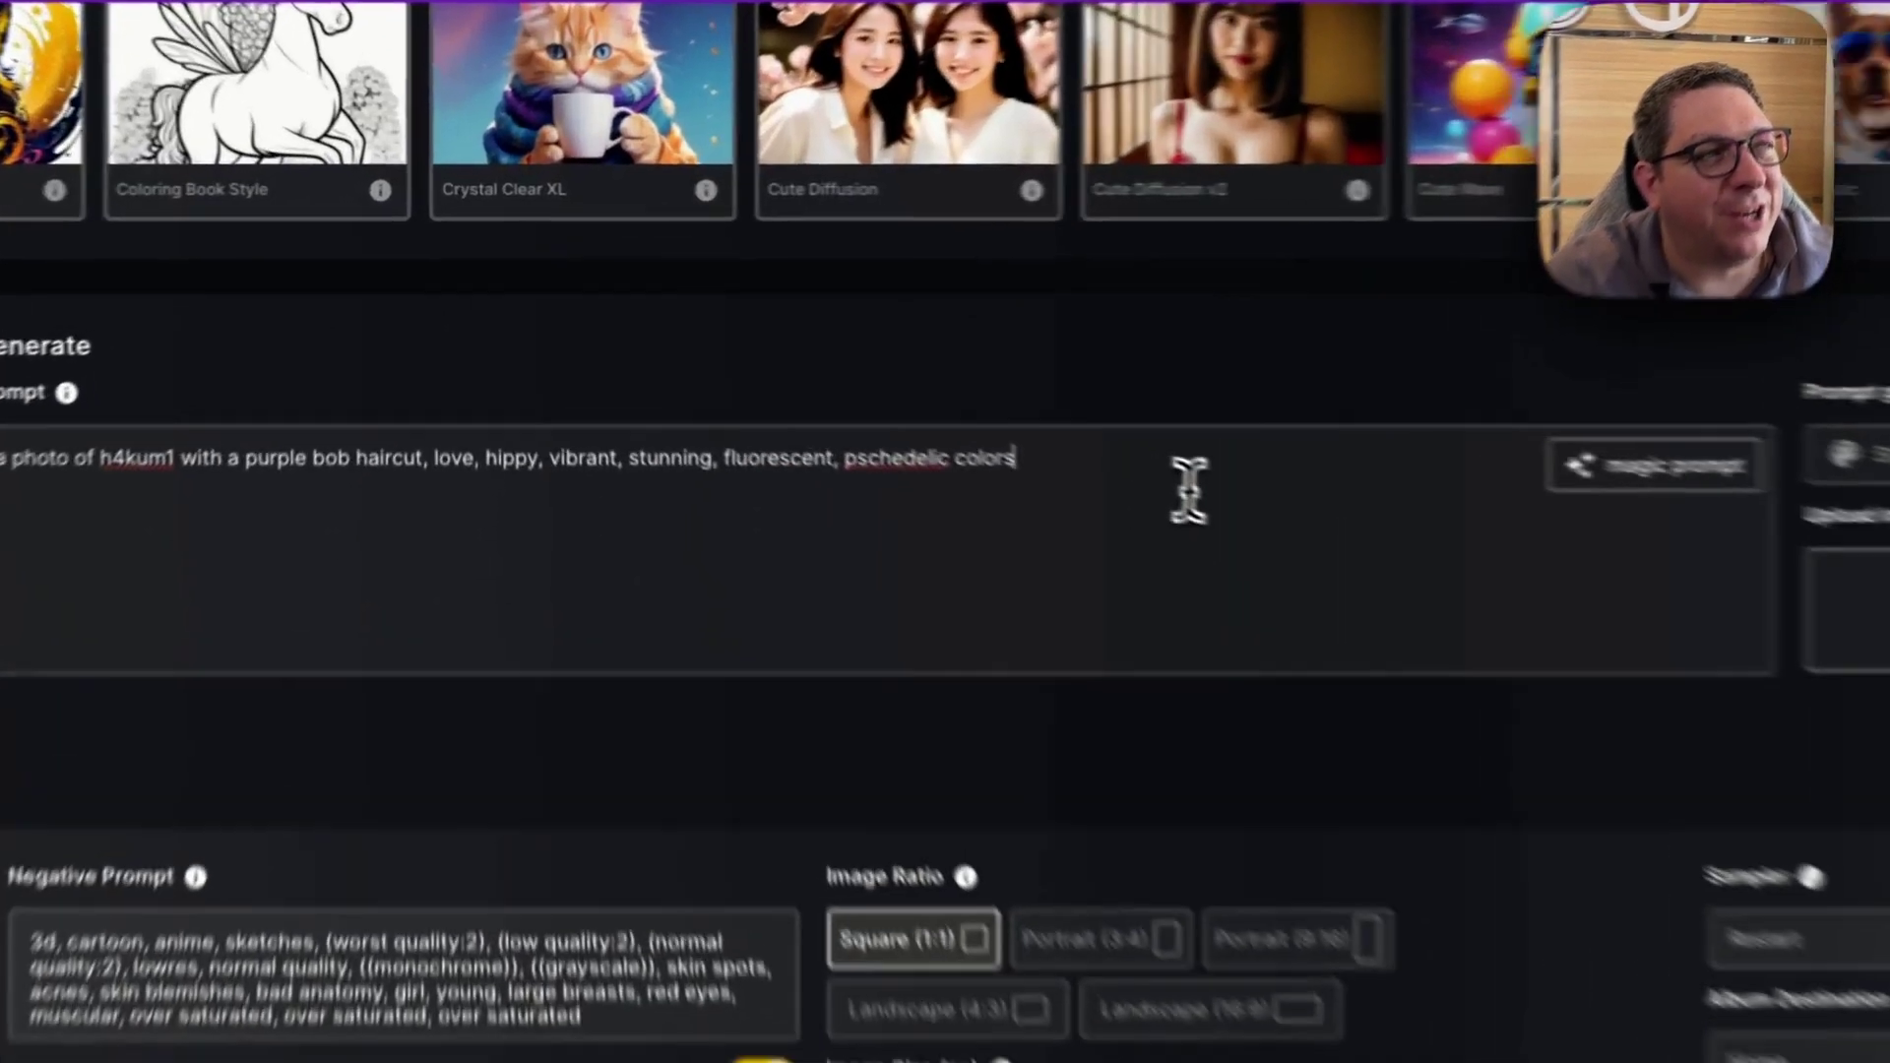
Replace the trailing hippy descriptors with 'in a cafe with a coffee' and generate two images.
drag(888, 362, 444, 345)
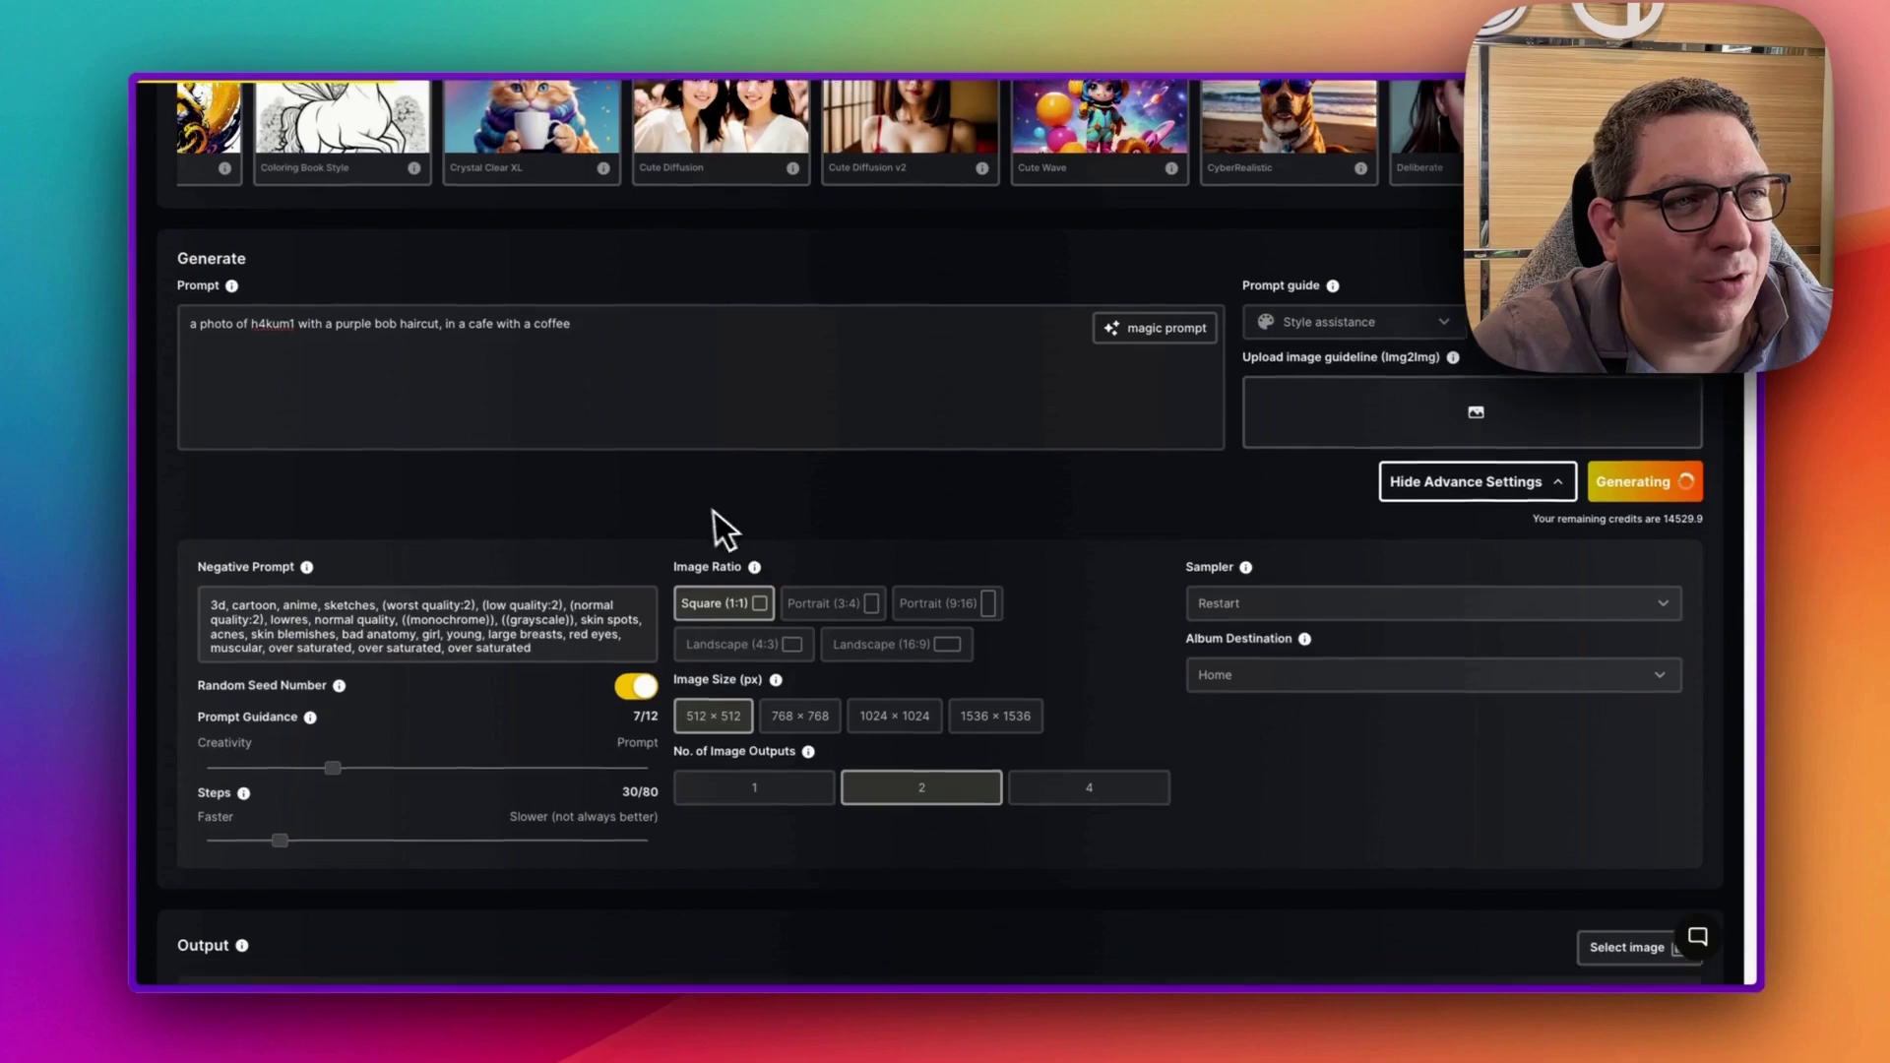
scroll(715, 511, down, 5)
scroll(531, 606, down, 3)
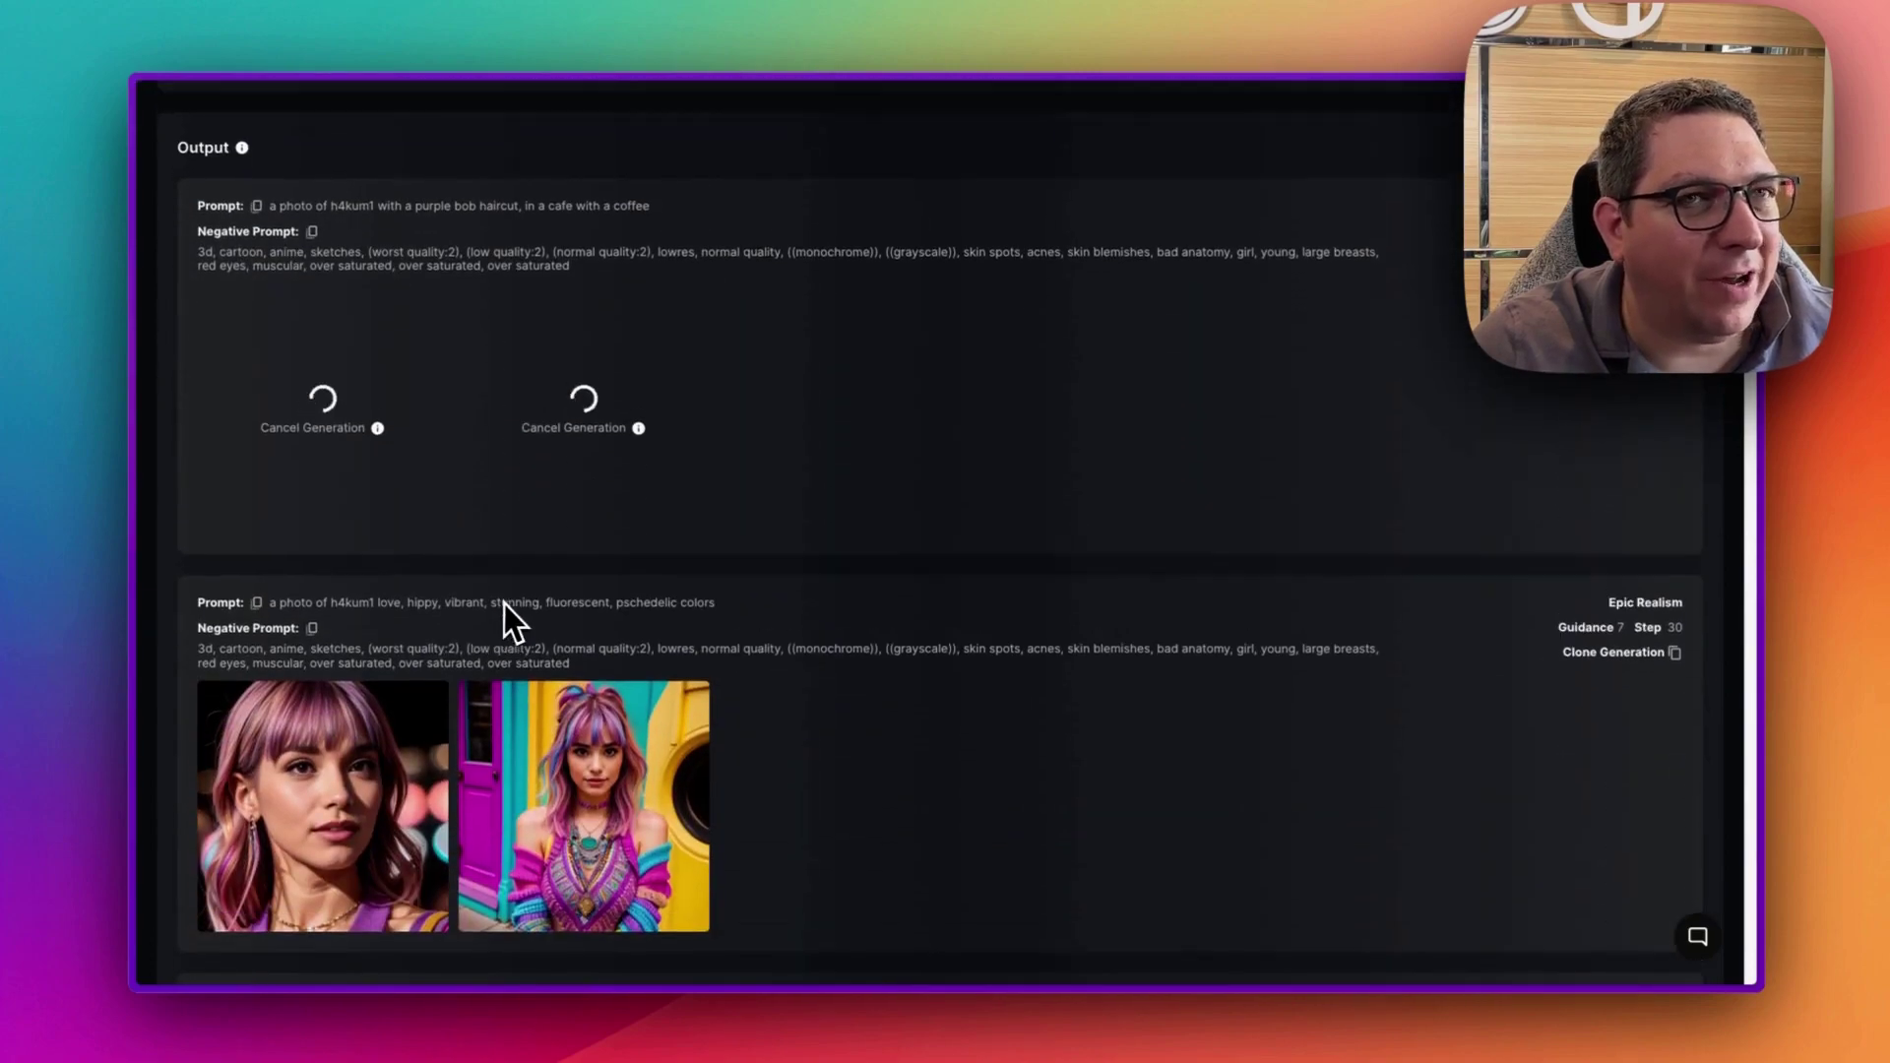
scroll(504, 605, up, 9)
scroll(504, 605, up, 1)
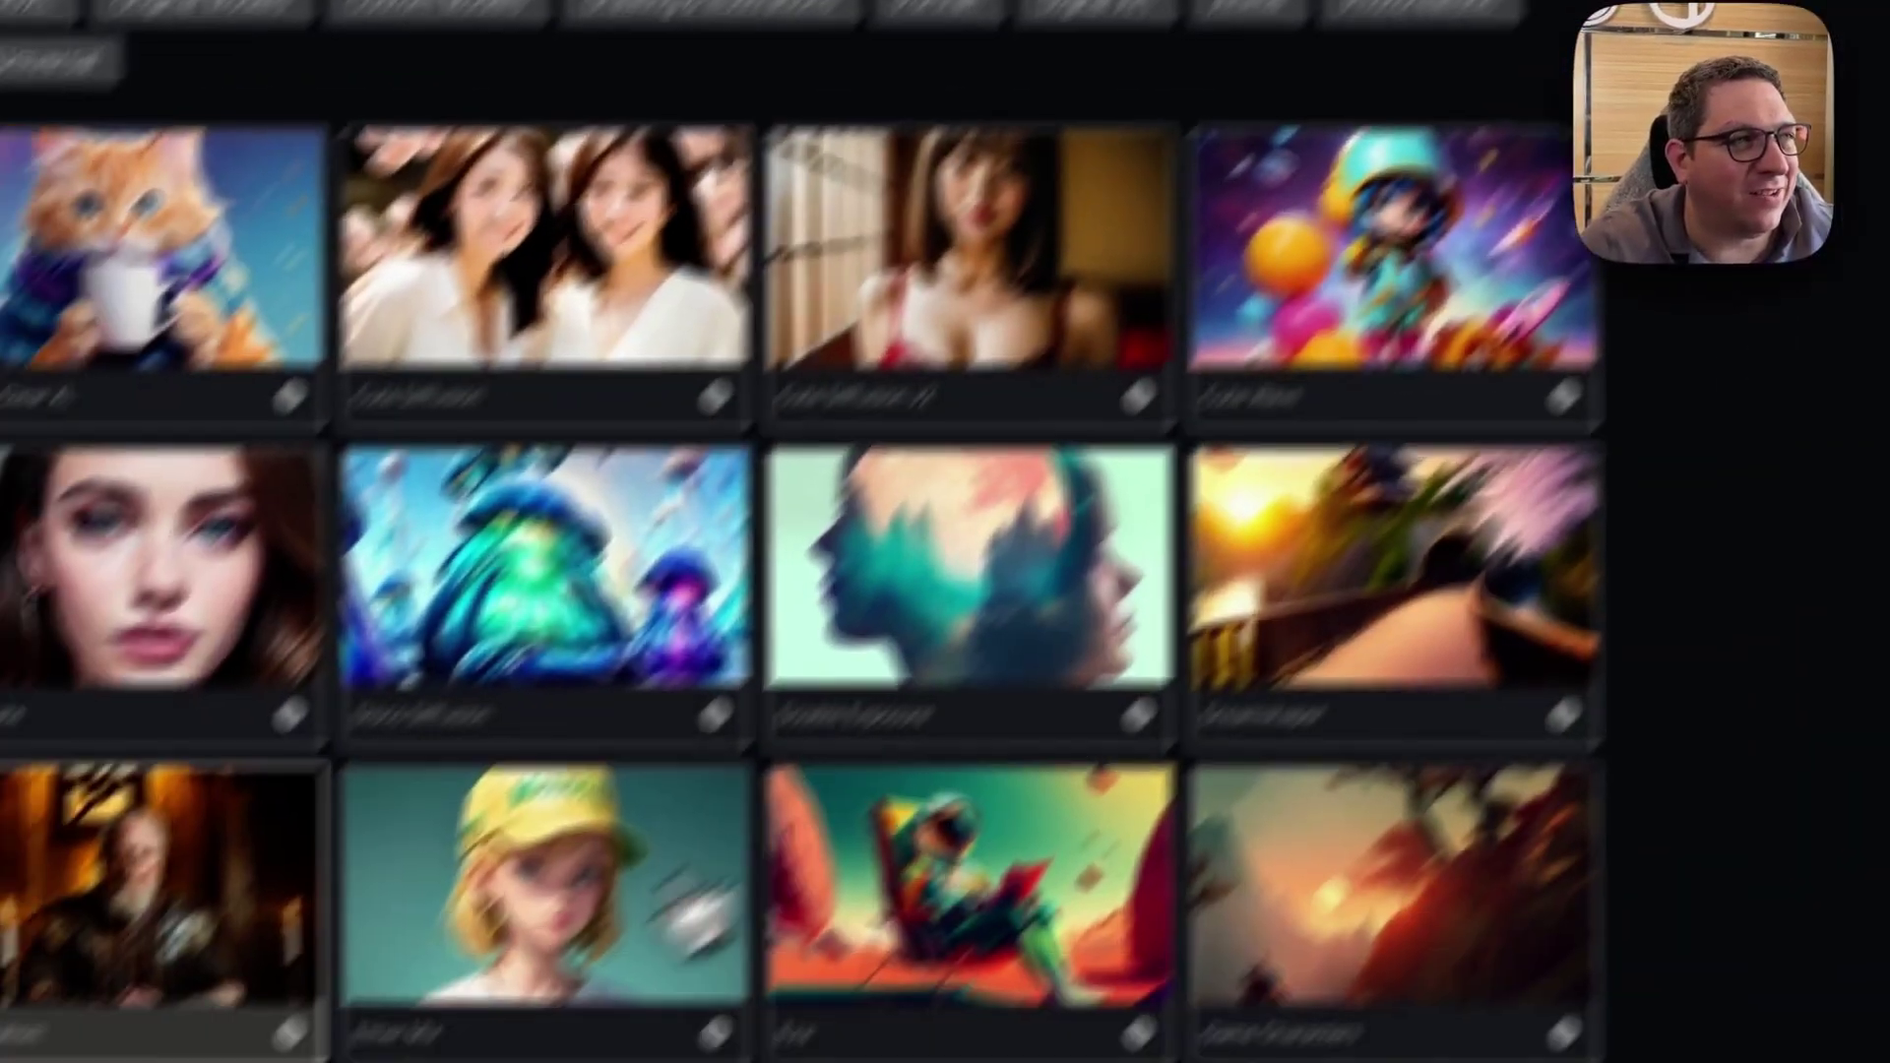
Generate another pair of Hakumi cafe images with a new model at Portrait (3:4).
scroll(570, 506, down, 8)
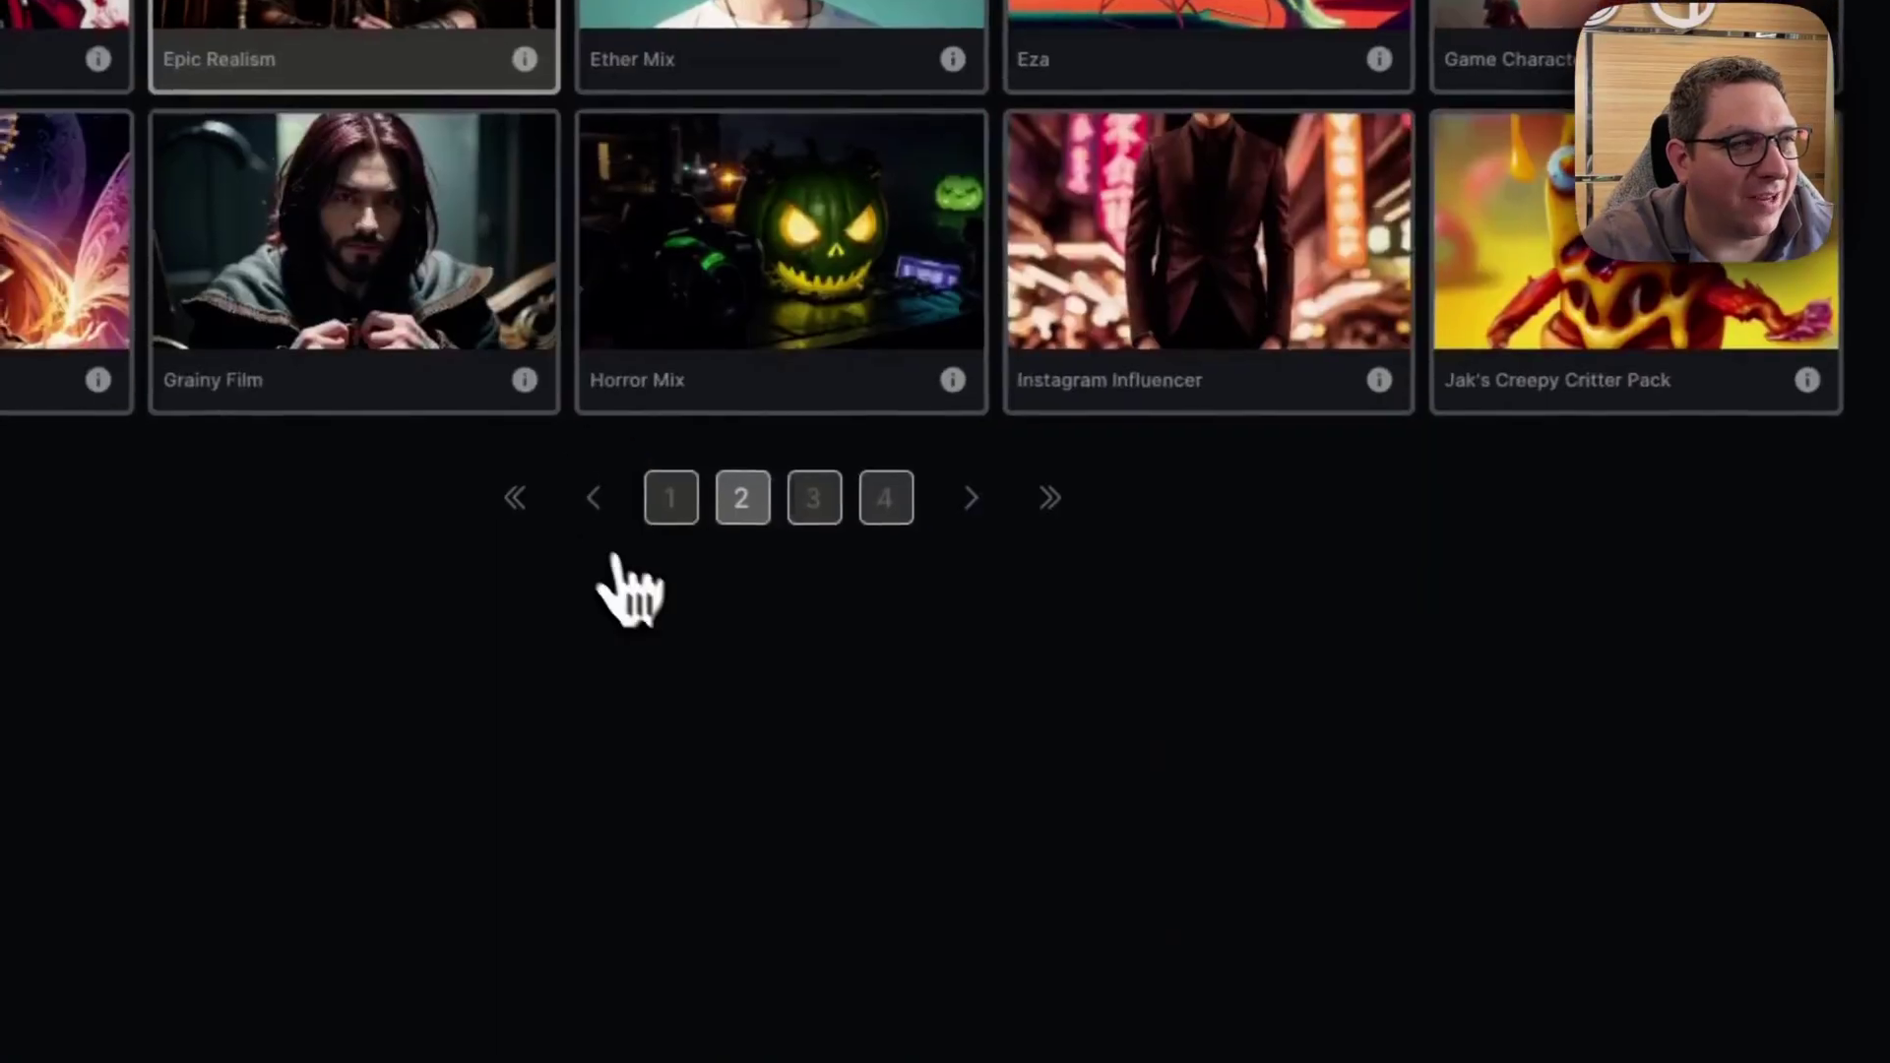
scroll(701, 514, up, 10)
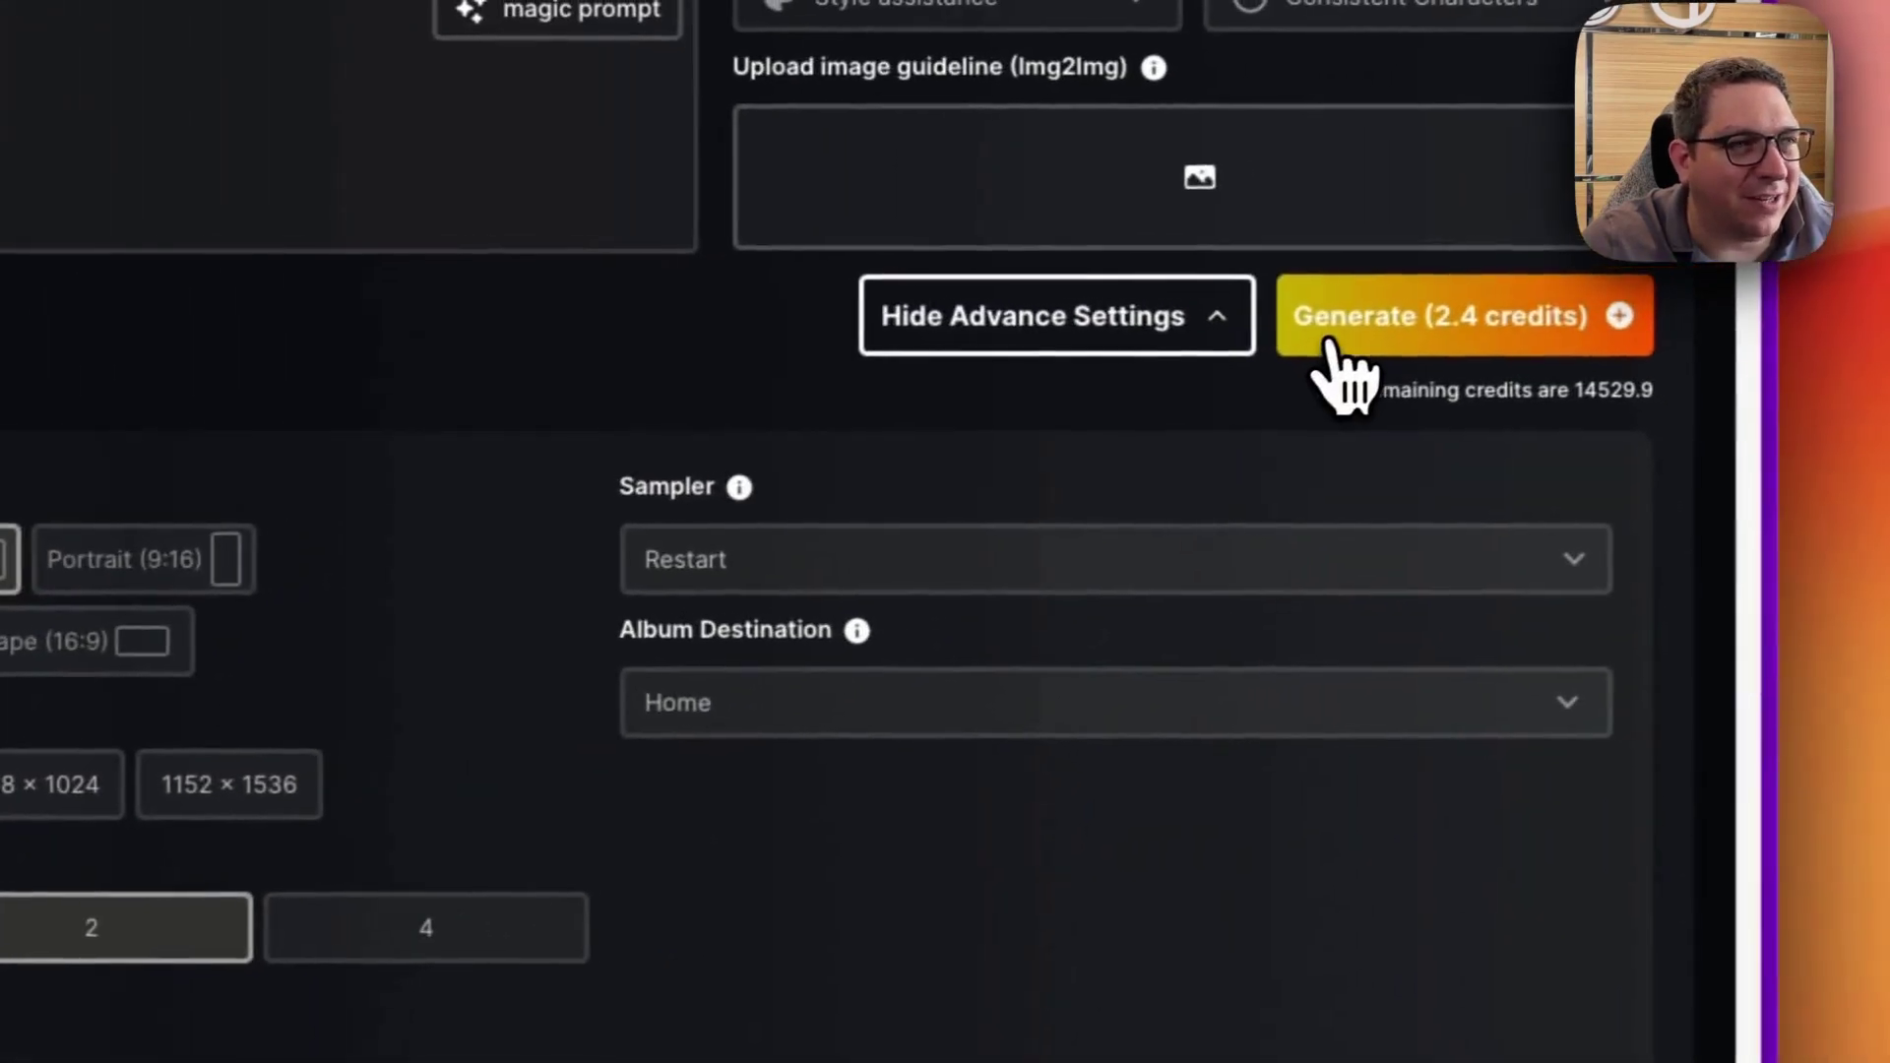
click(1342, 371)
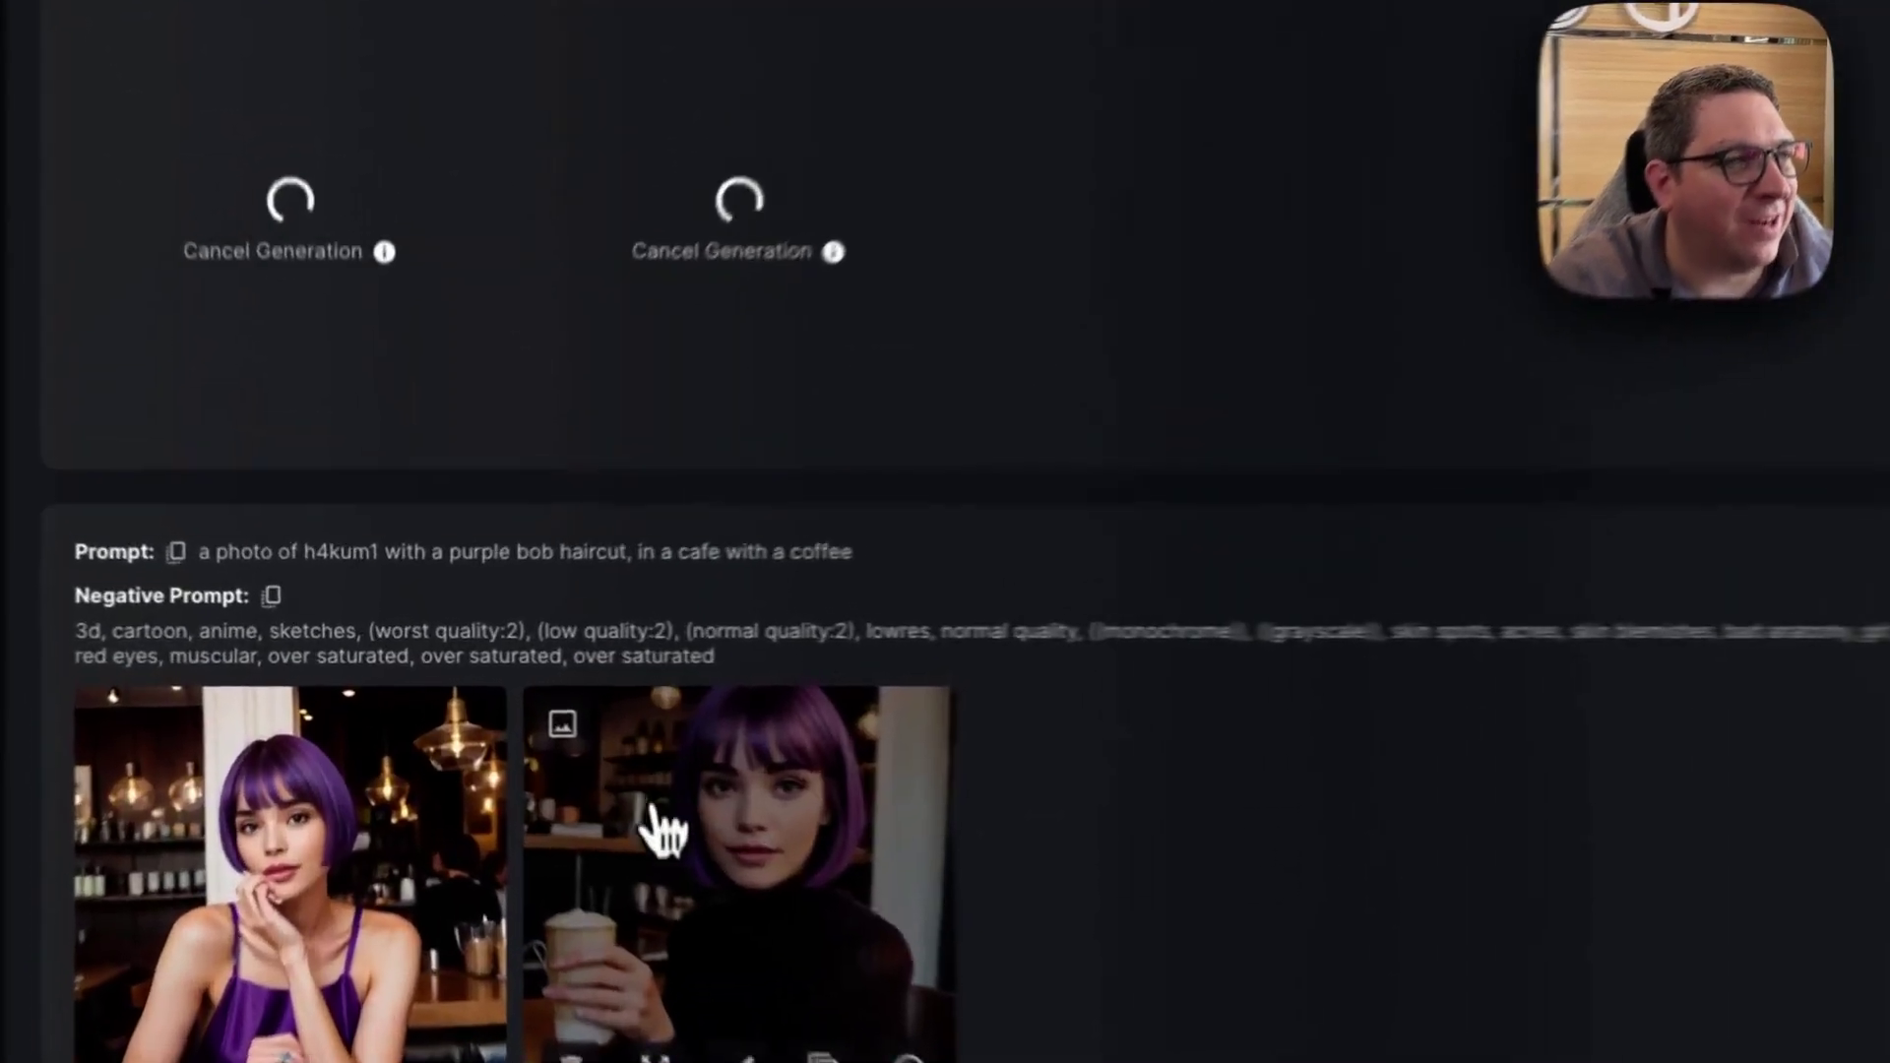
Inspect the coffee-holding cafe image's details, then close it.
click(535, 491)
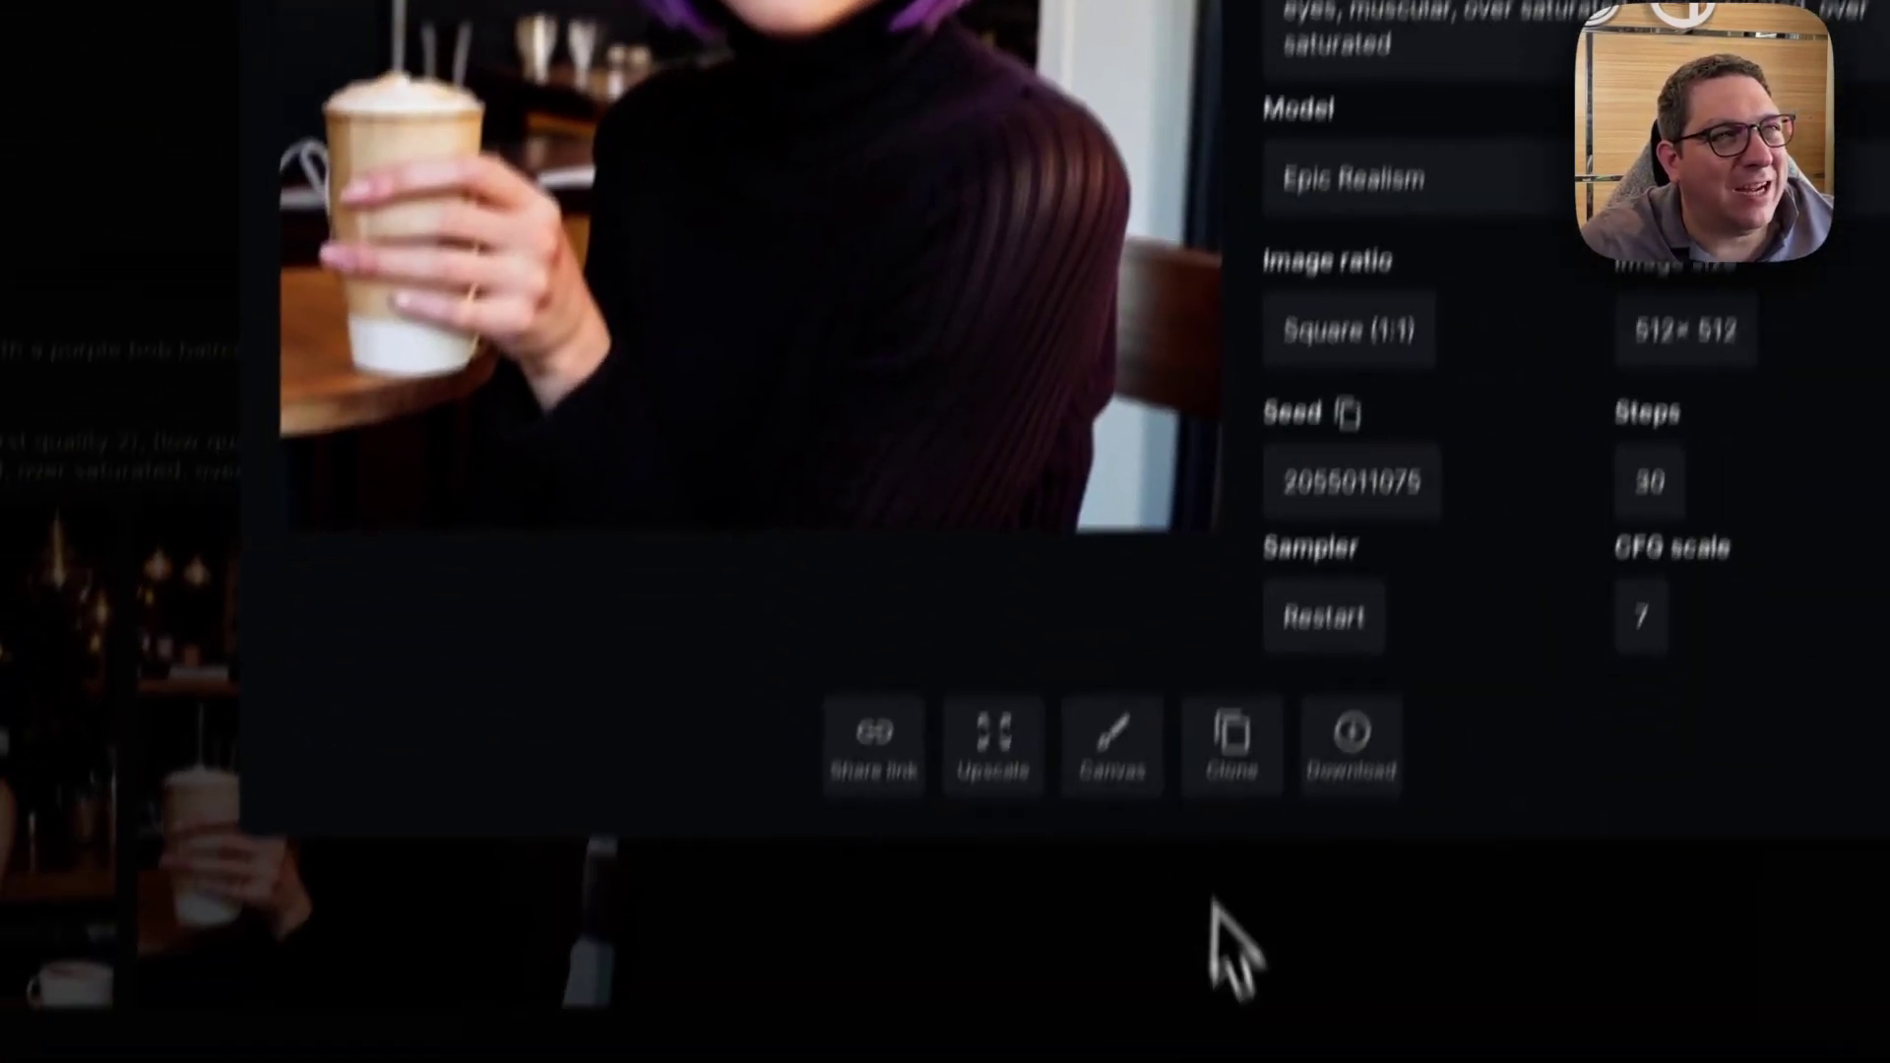
click(1242, 873)
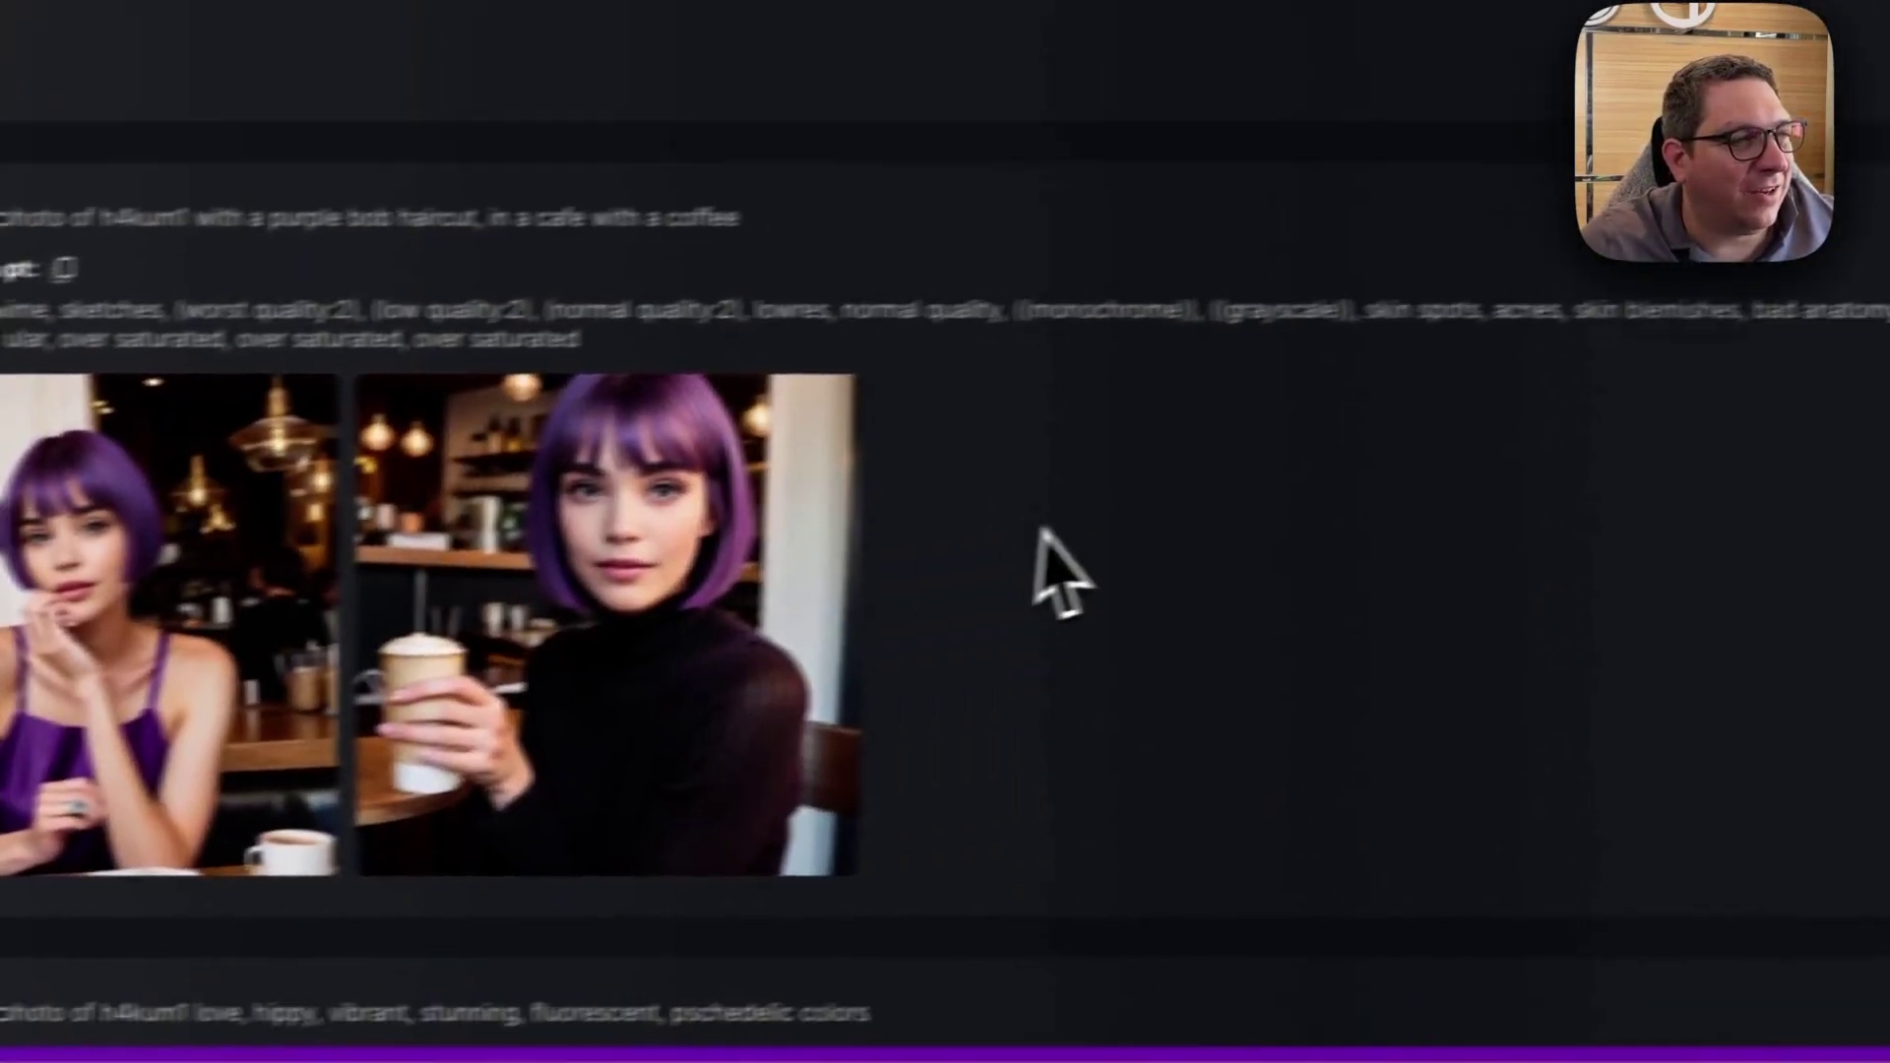
scroll(985, 552, down, 3)
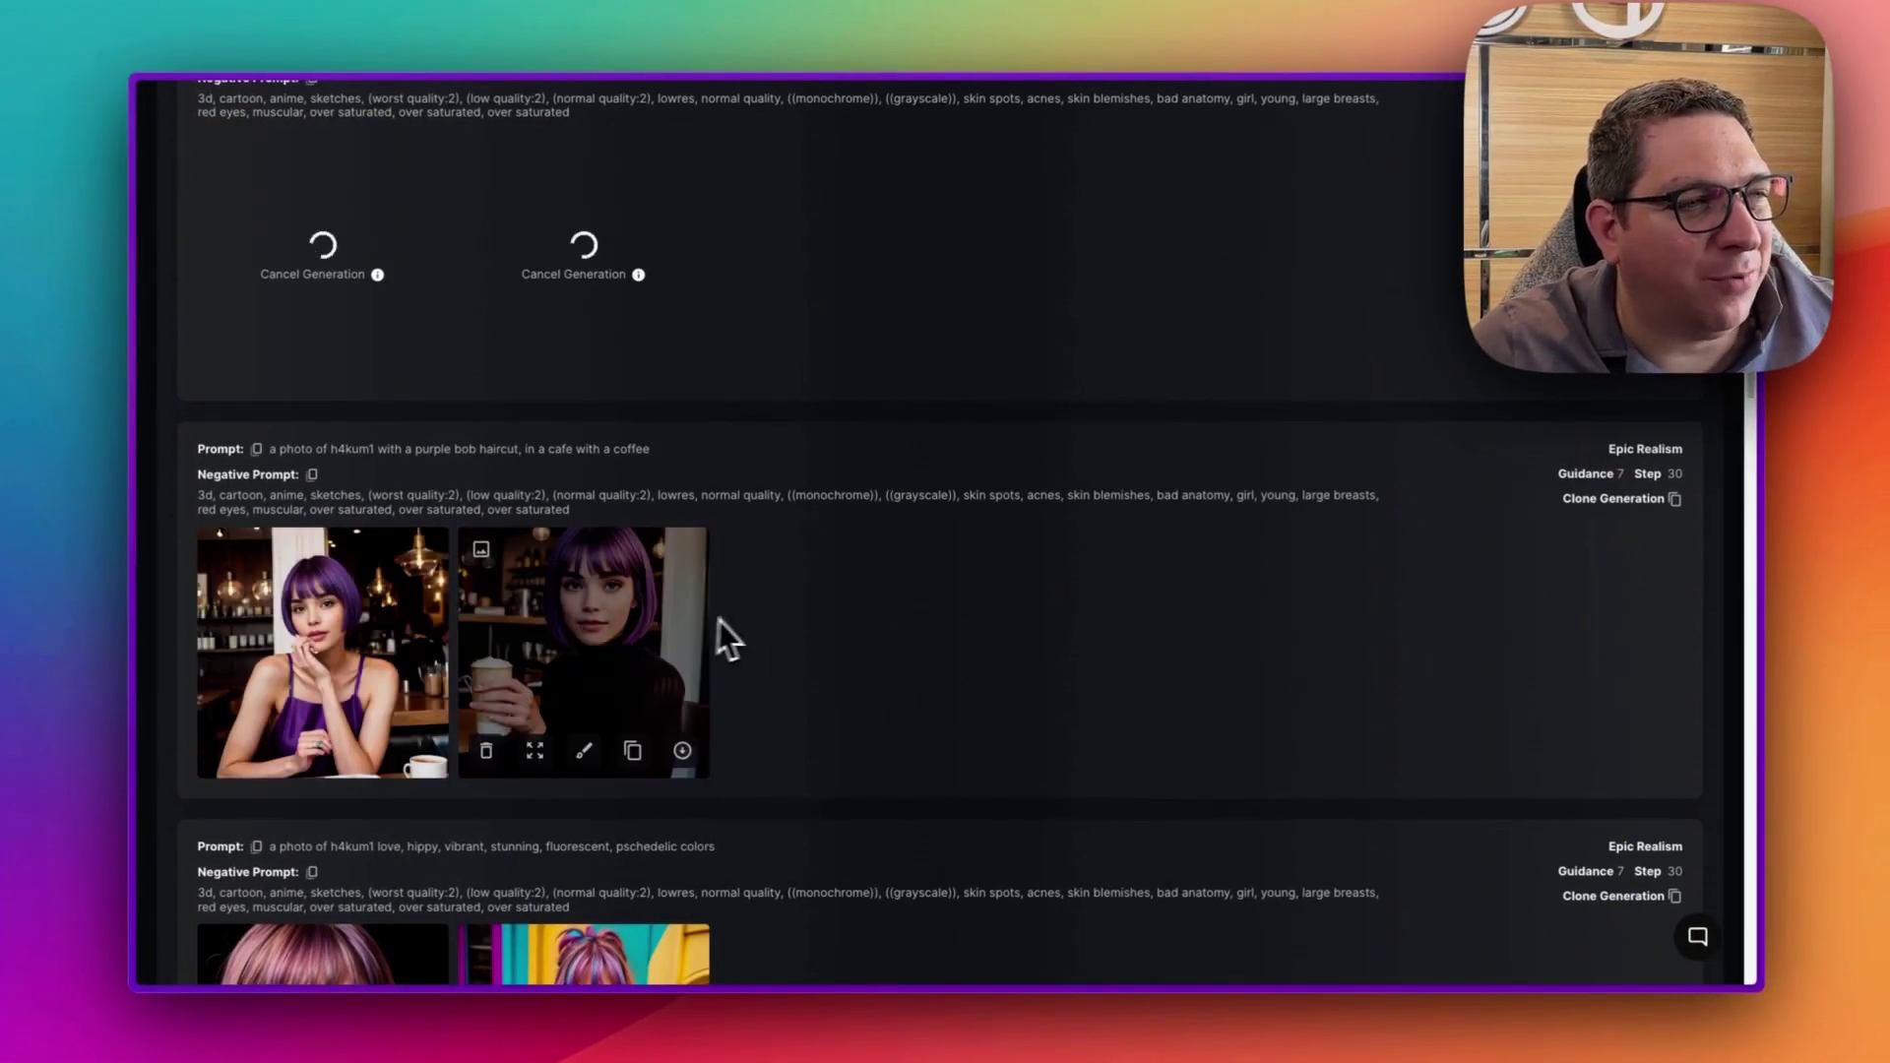
scroll(681, 640, down, 4)
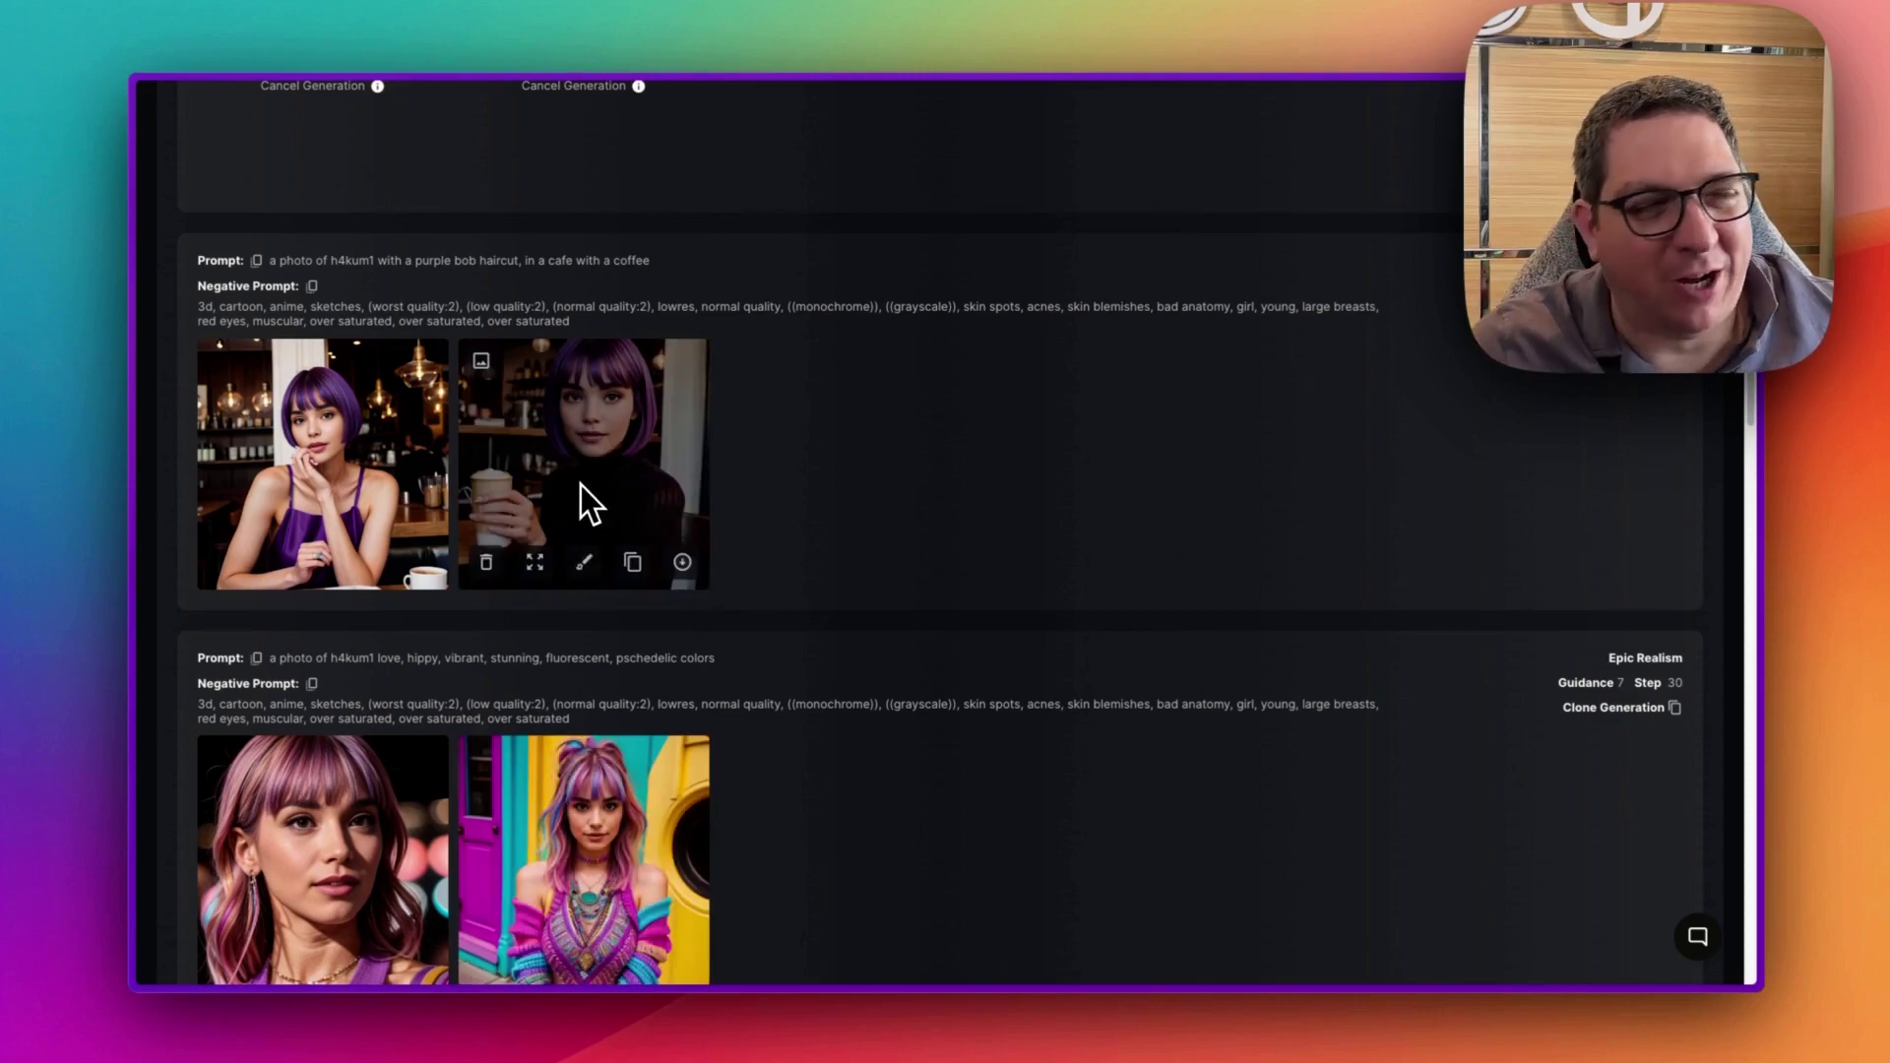
scroll(581, 486, up, 6)
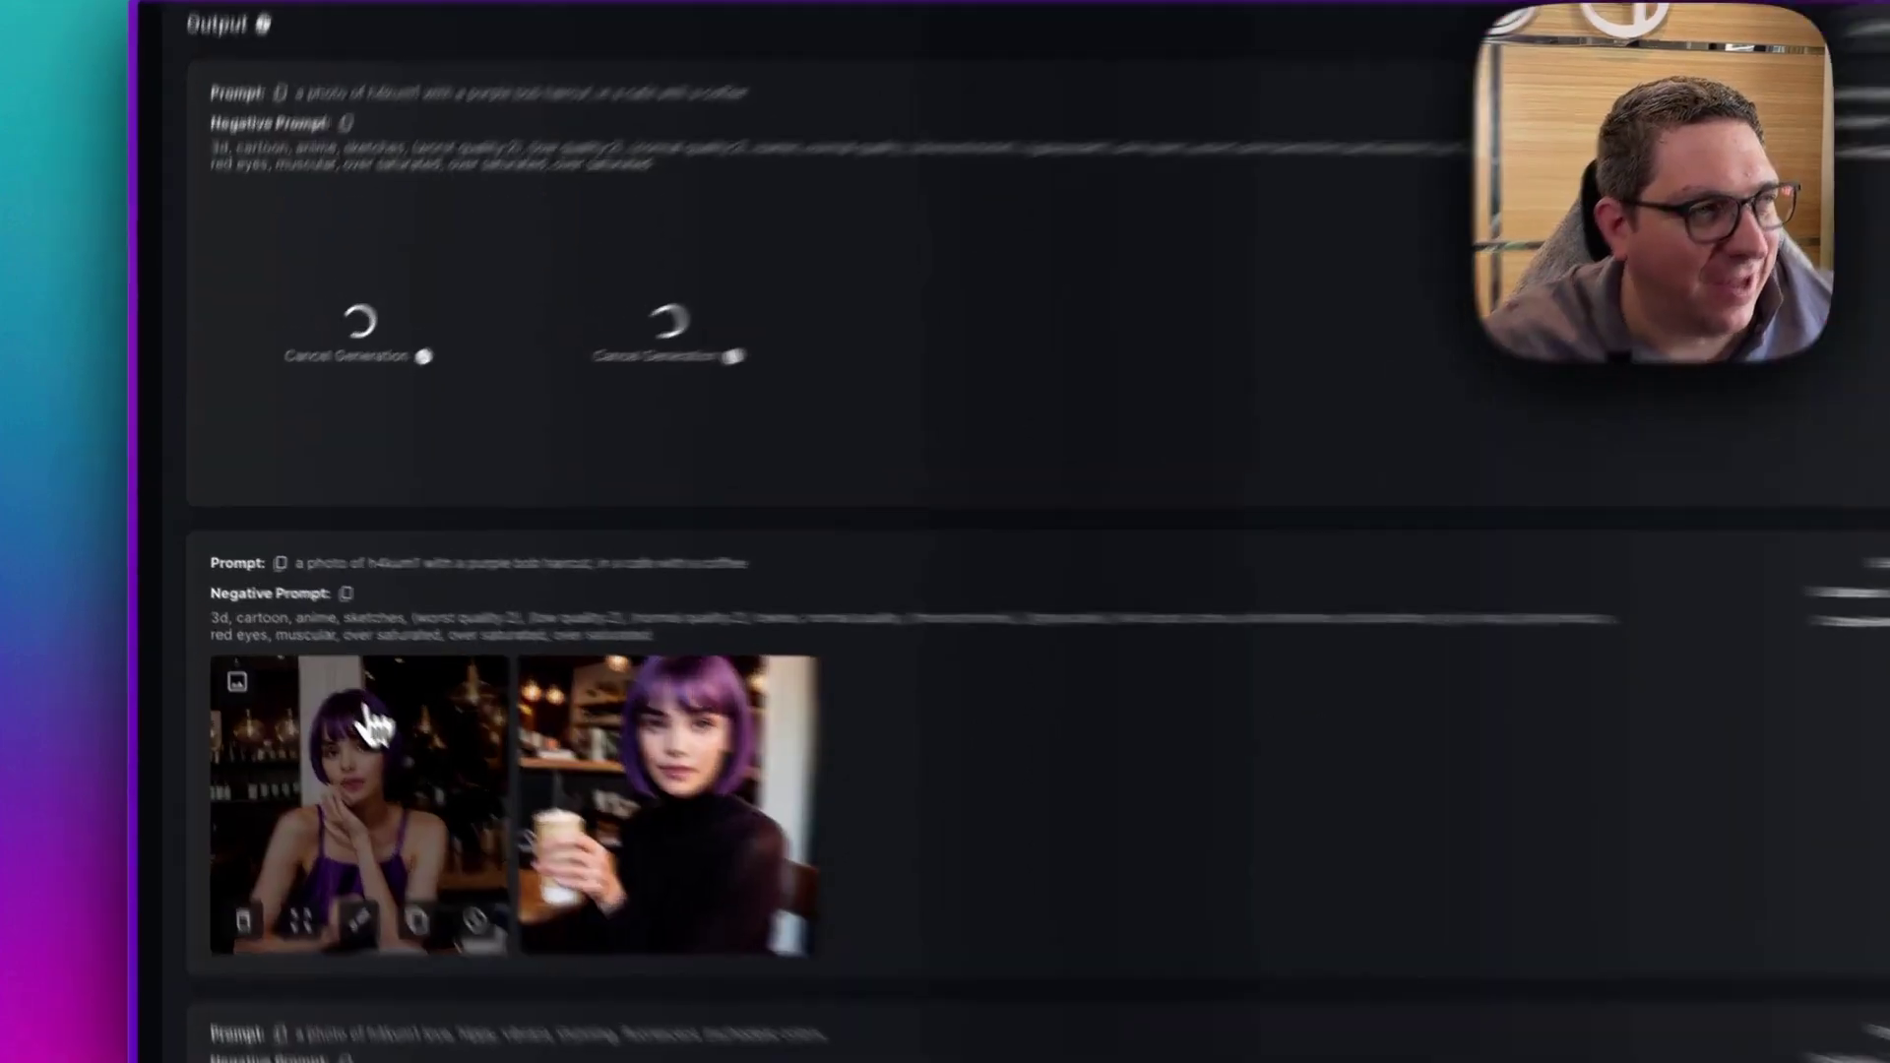
View the purple-sweater and overalls purple-bob cafe images up close.
click(331, 690)
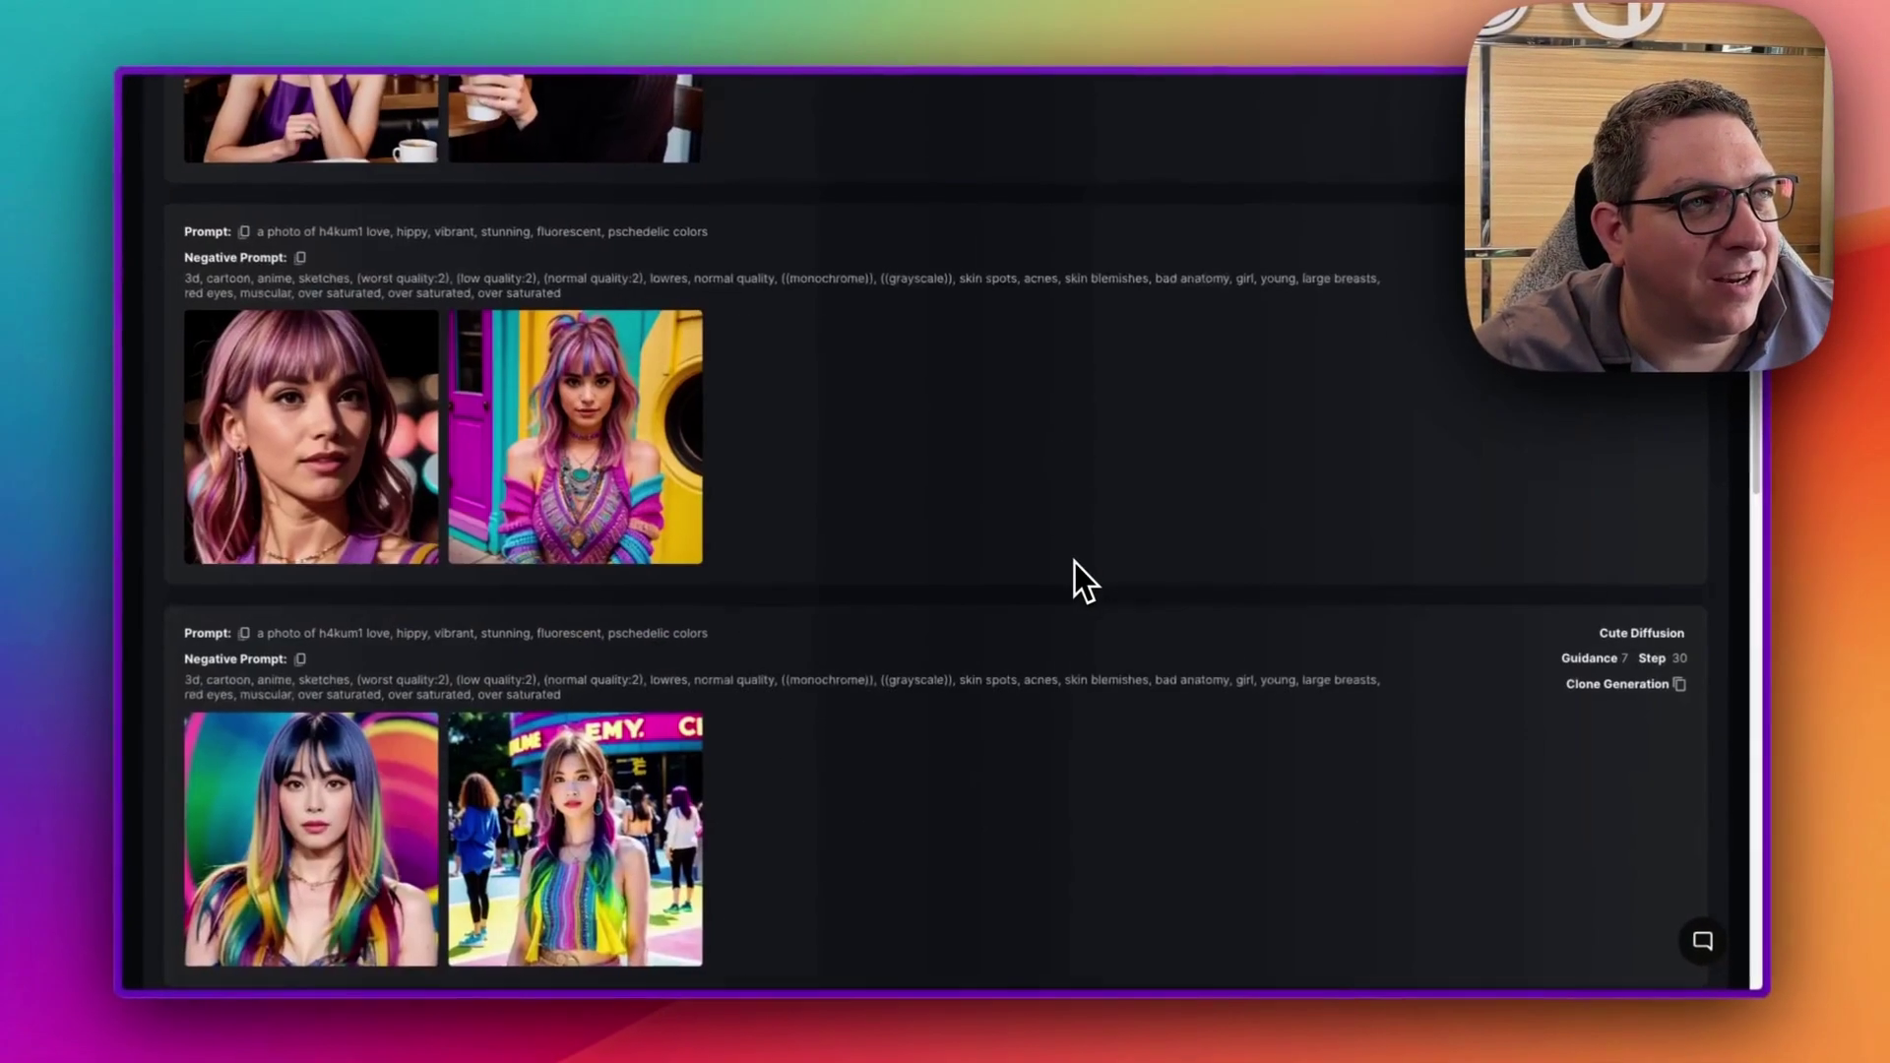
scroll(1078, 563, up, 10)
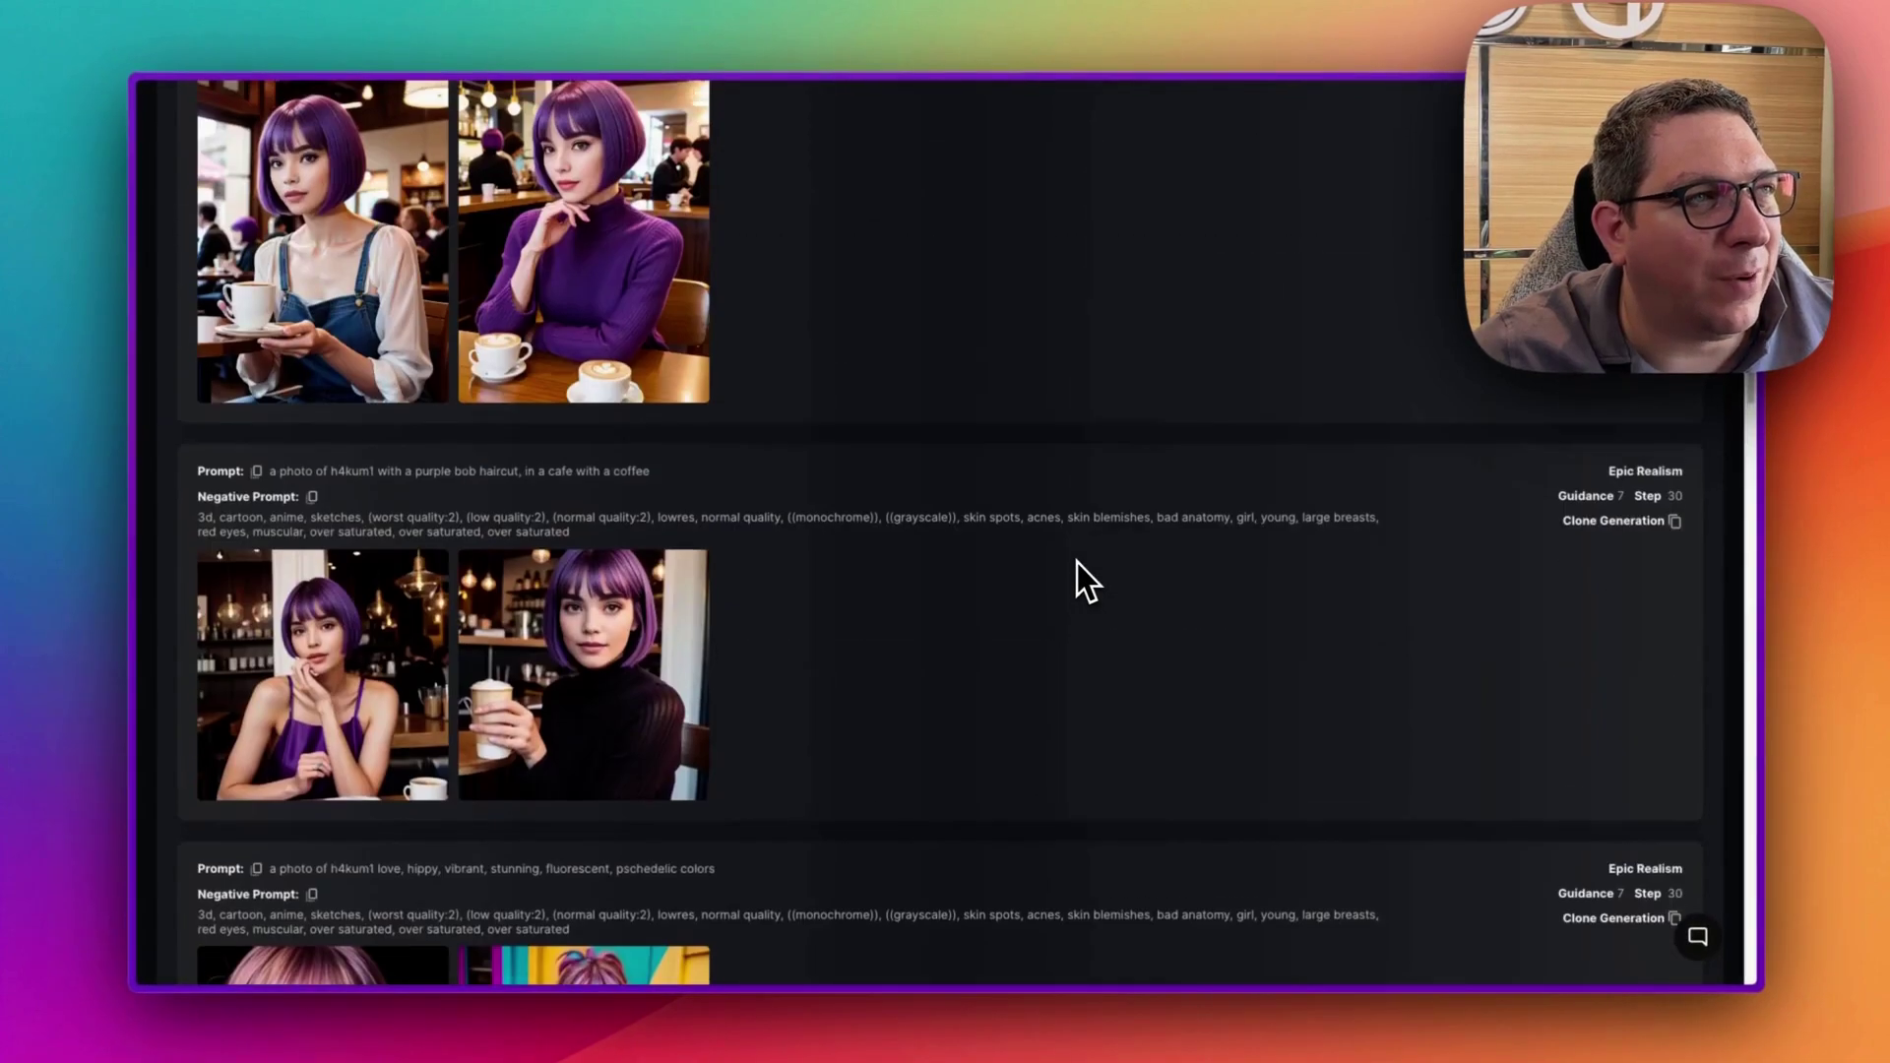
scroll(911, 386, up, 2)
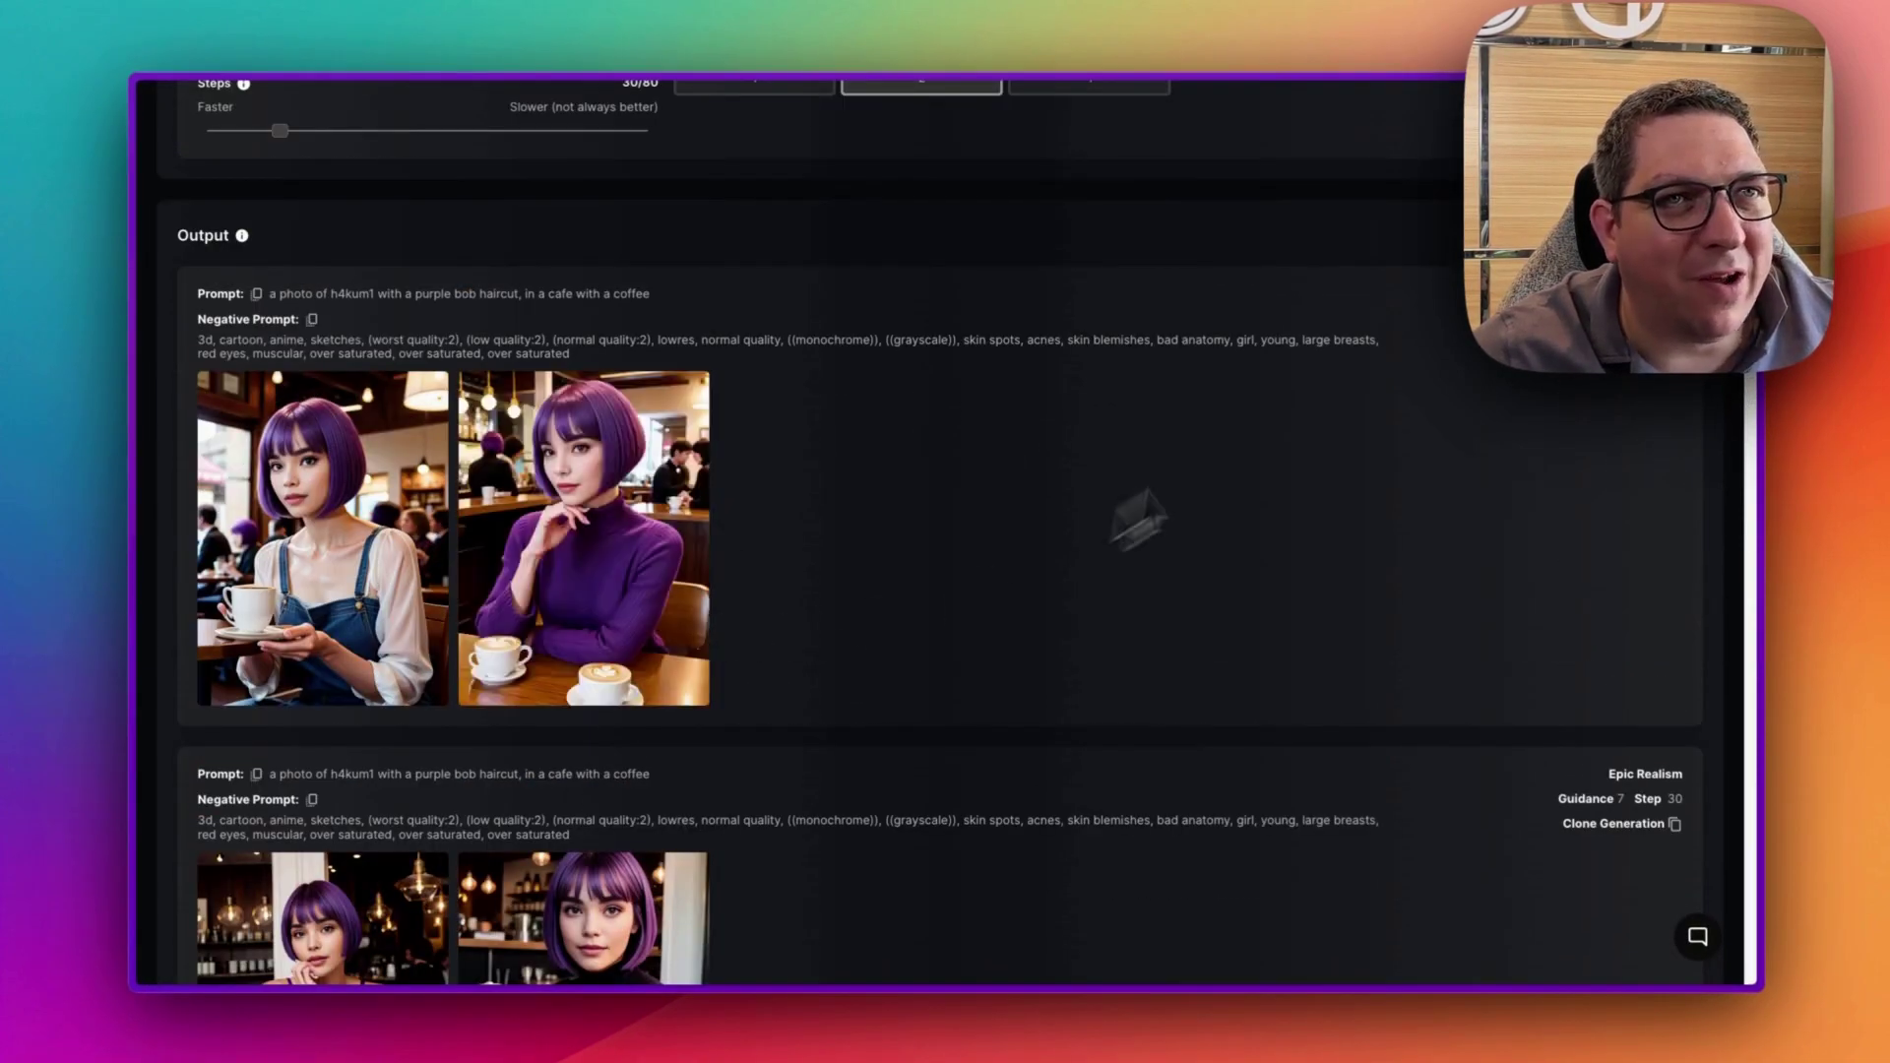
click(612, 506)
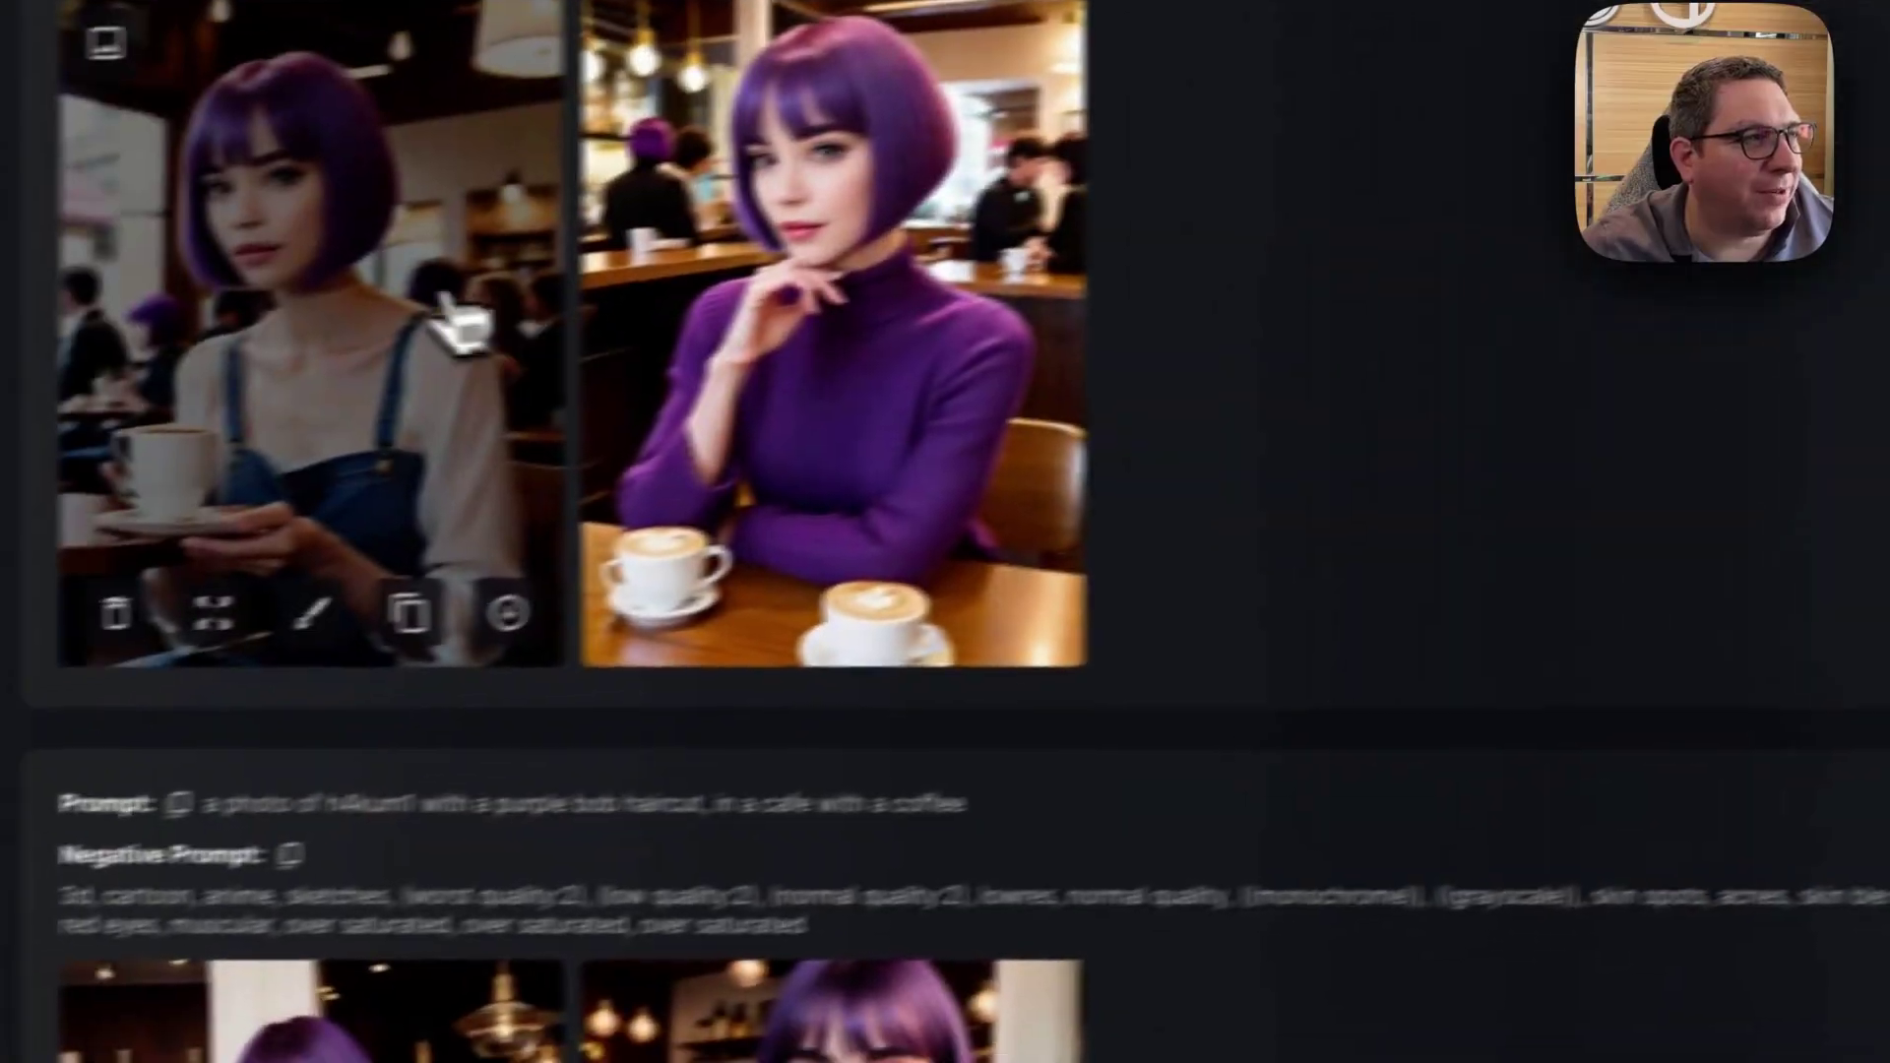
click(296, 338)
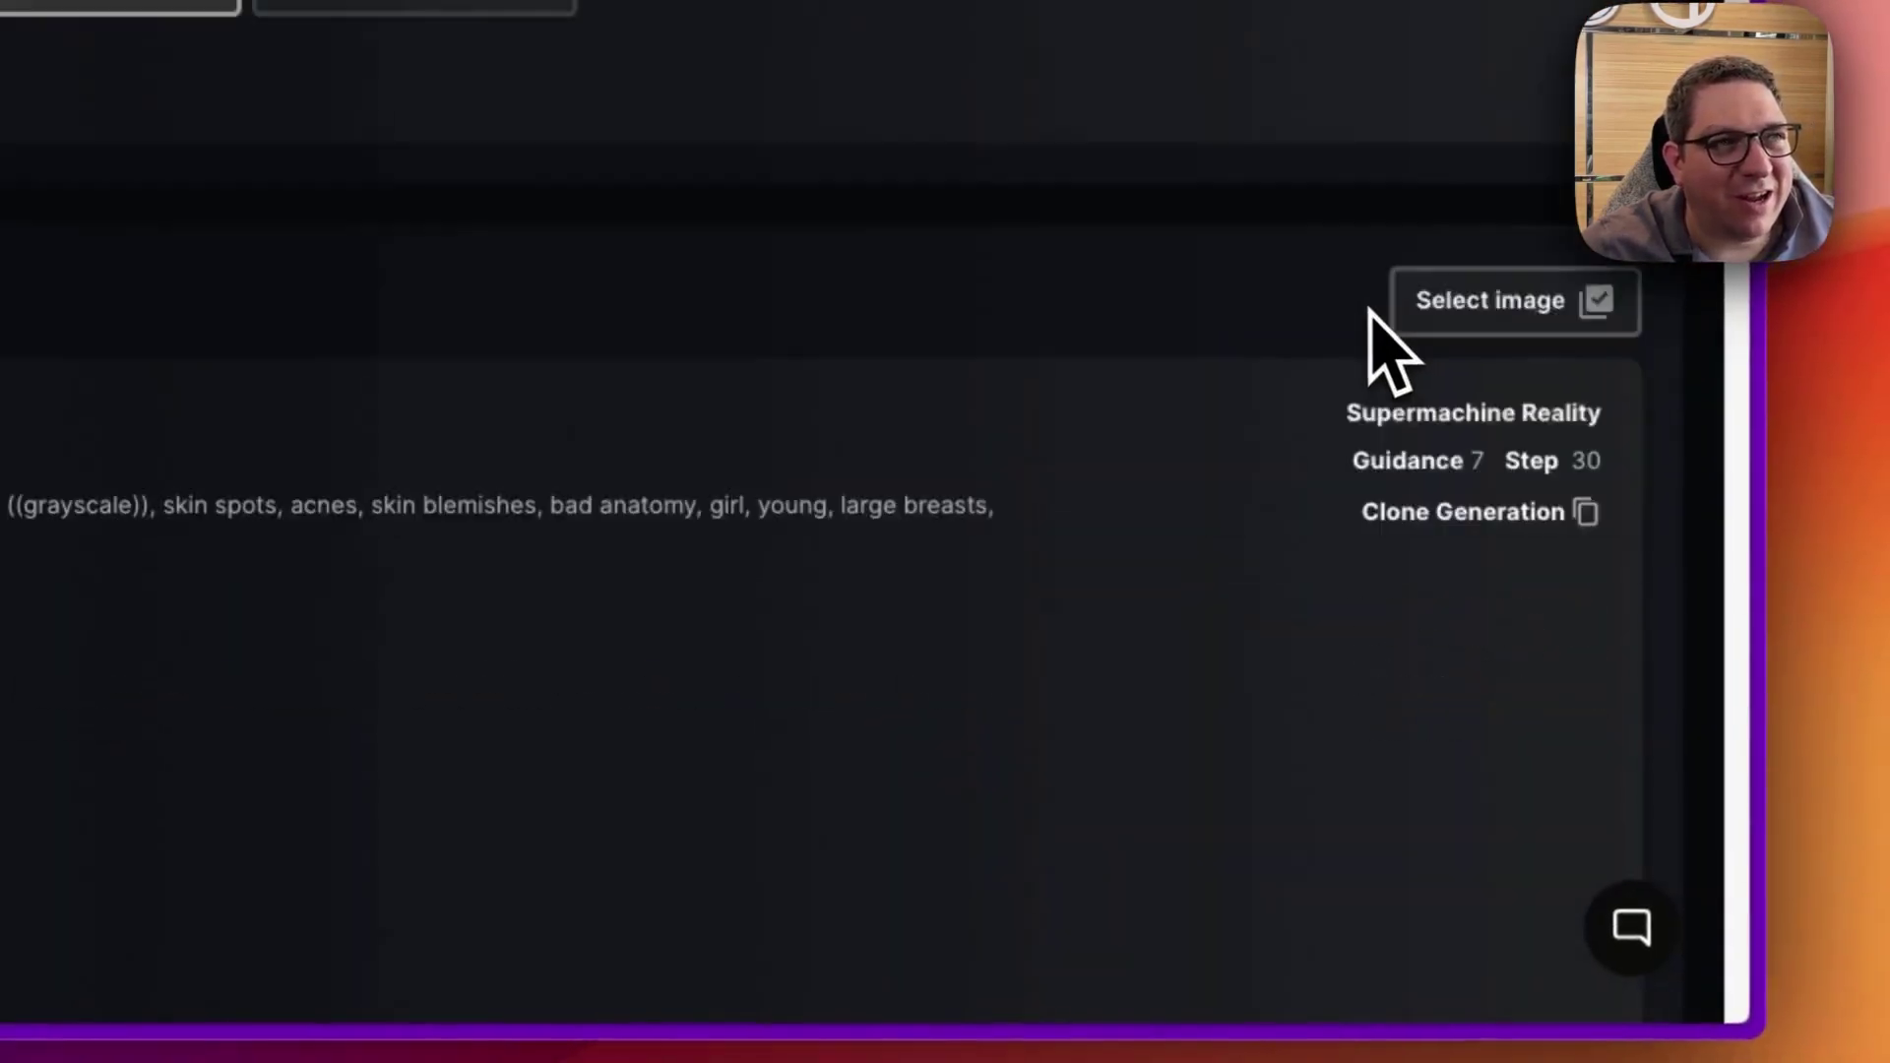
Bring up the Consistent Characters list in the prompt form.
scroll(1394, 354, up, 10)
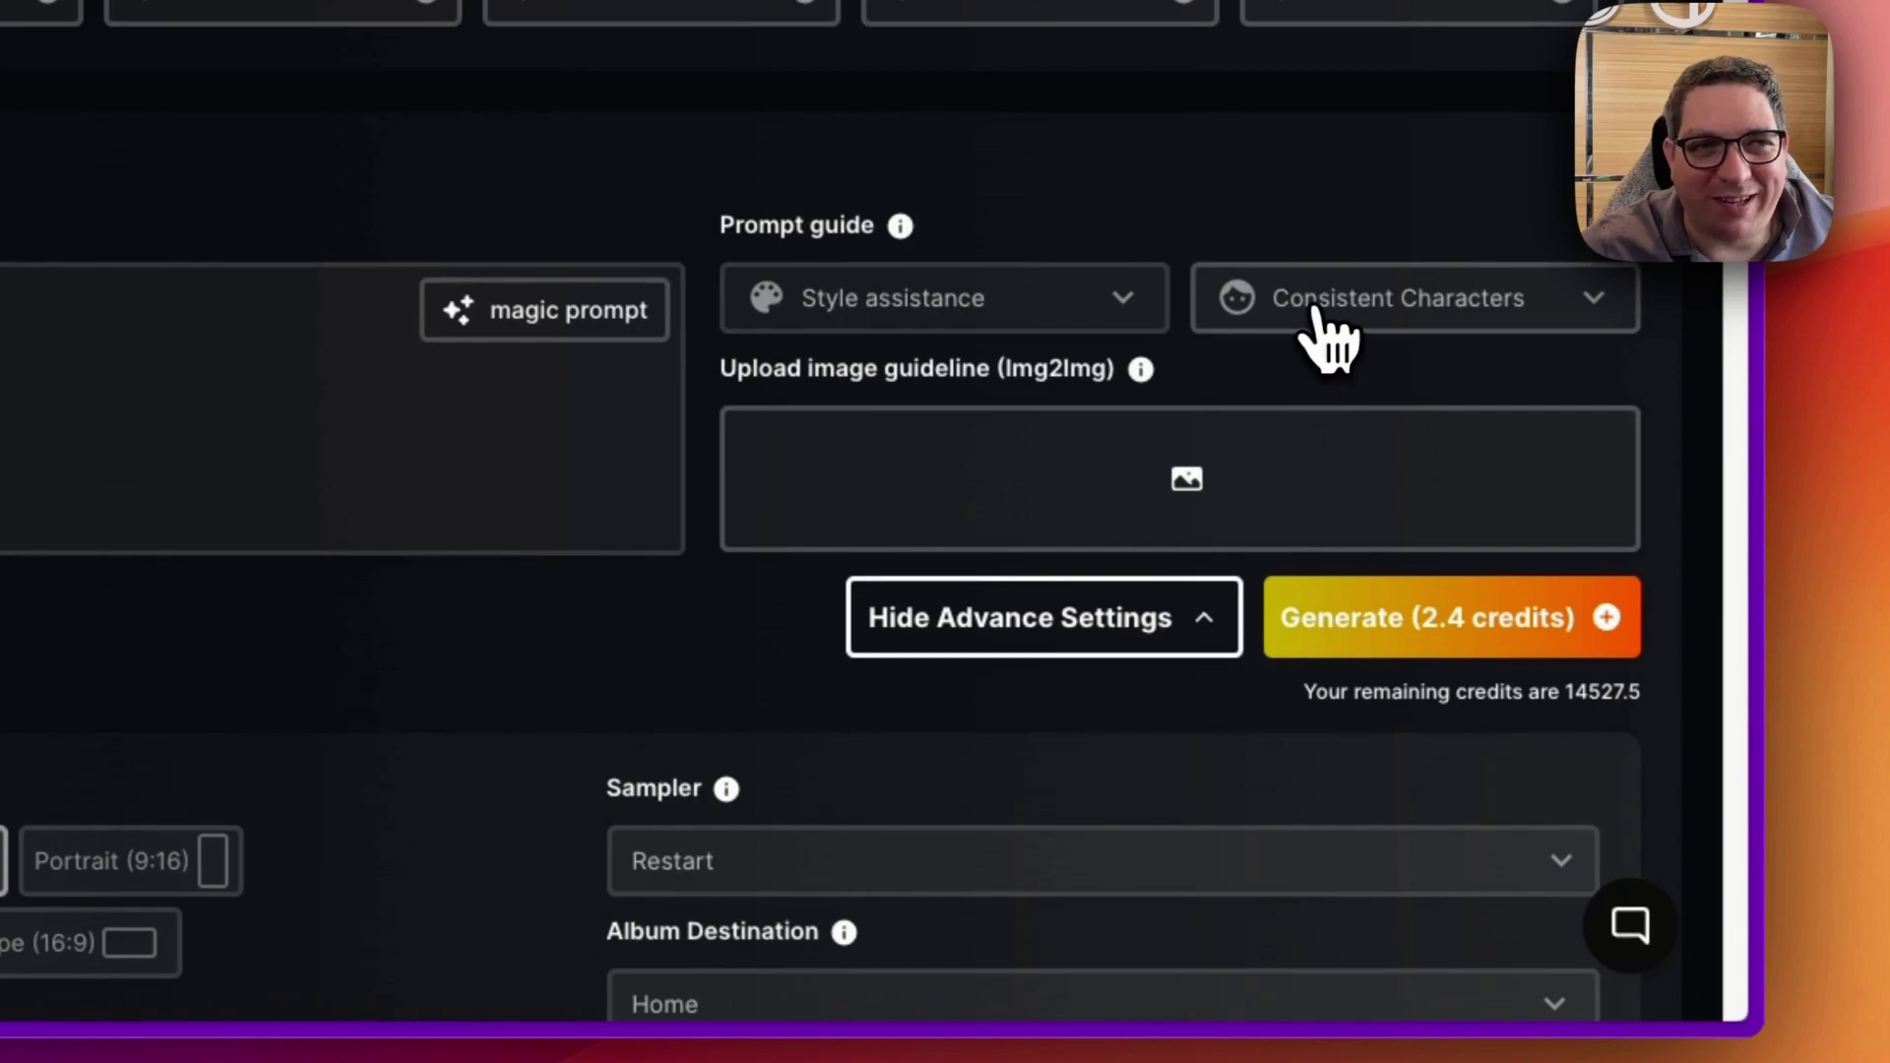
click(1324, 315)
scroll(1379, 689, down, 3)
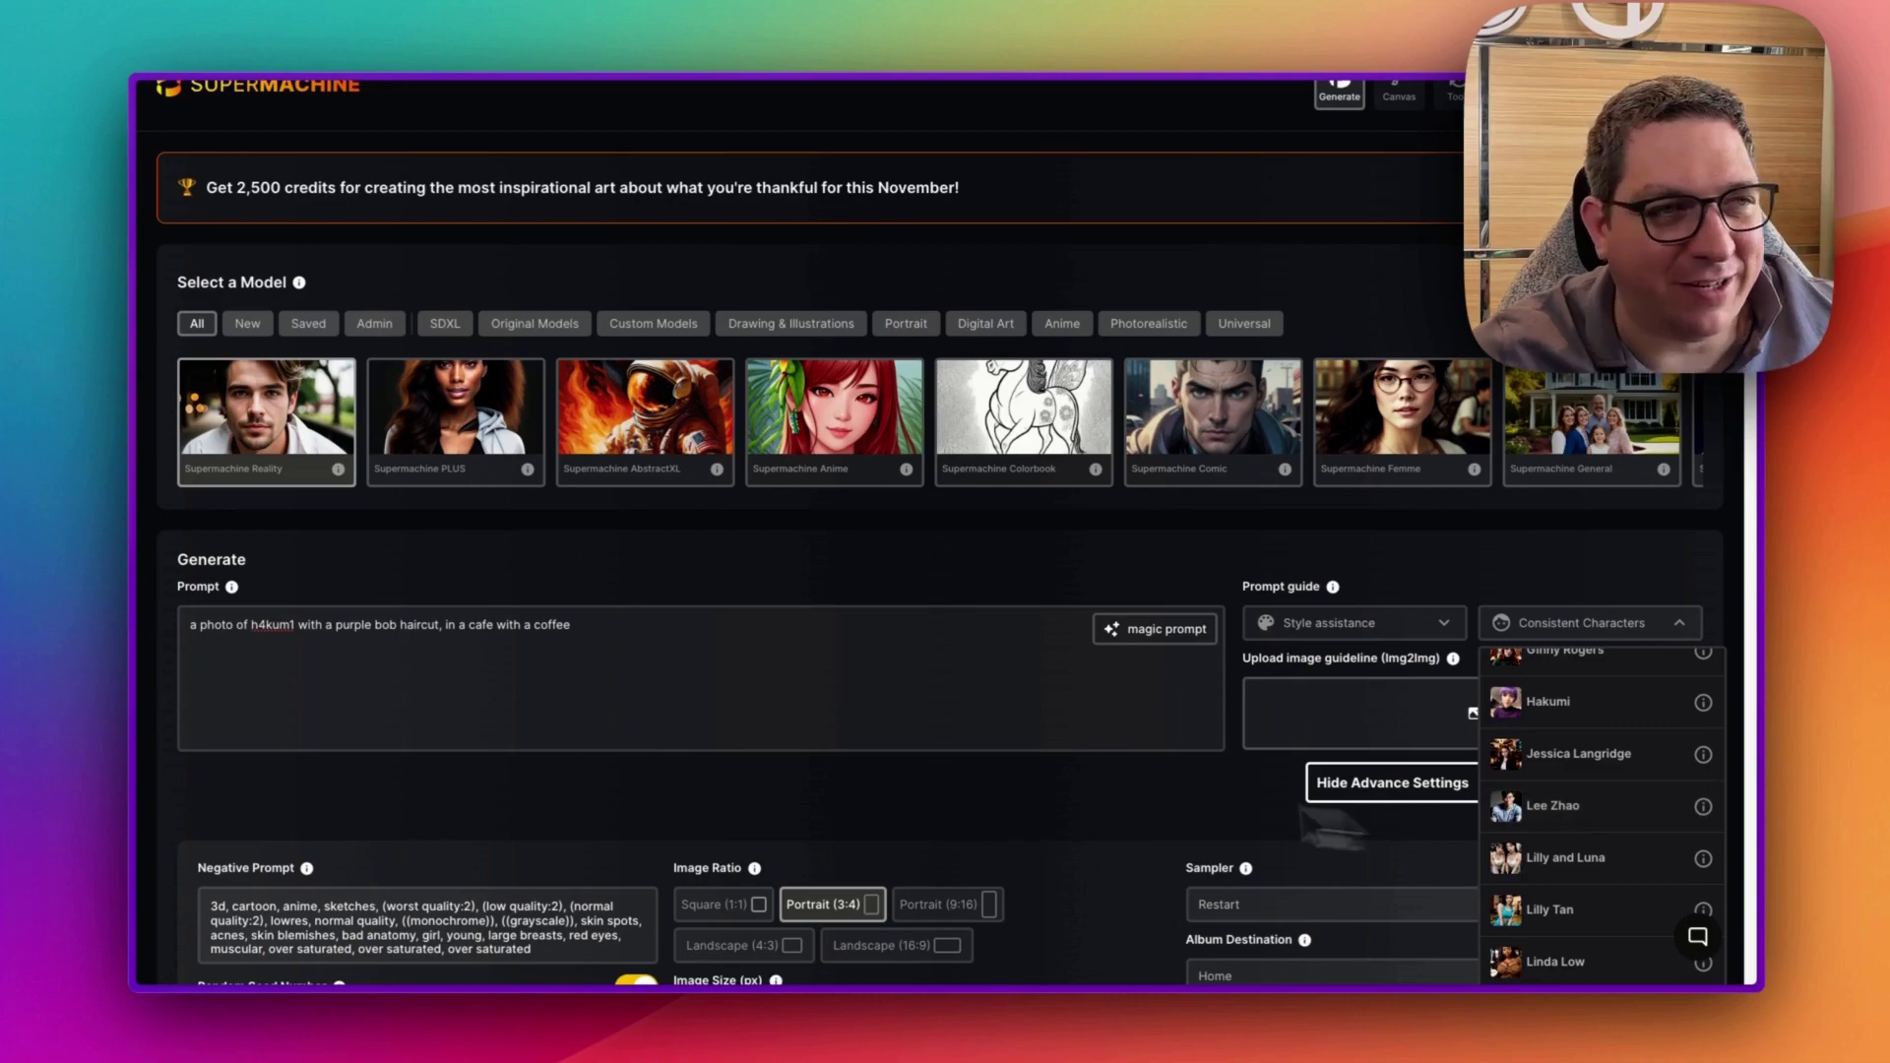
Generate two Lilly and Luna '2girl' images with hippy, psychedelic descriptors at Portrait 576×768.
scroll(979, 778, down, 15)
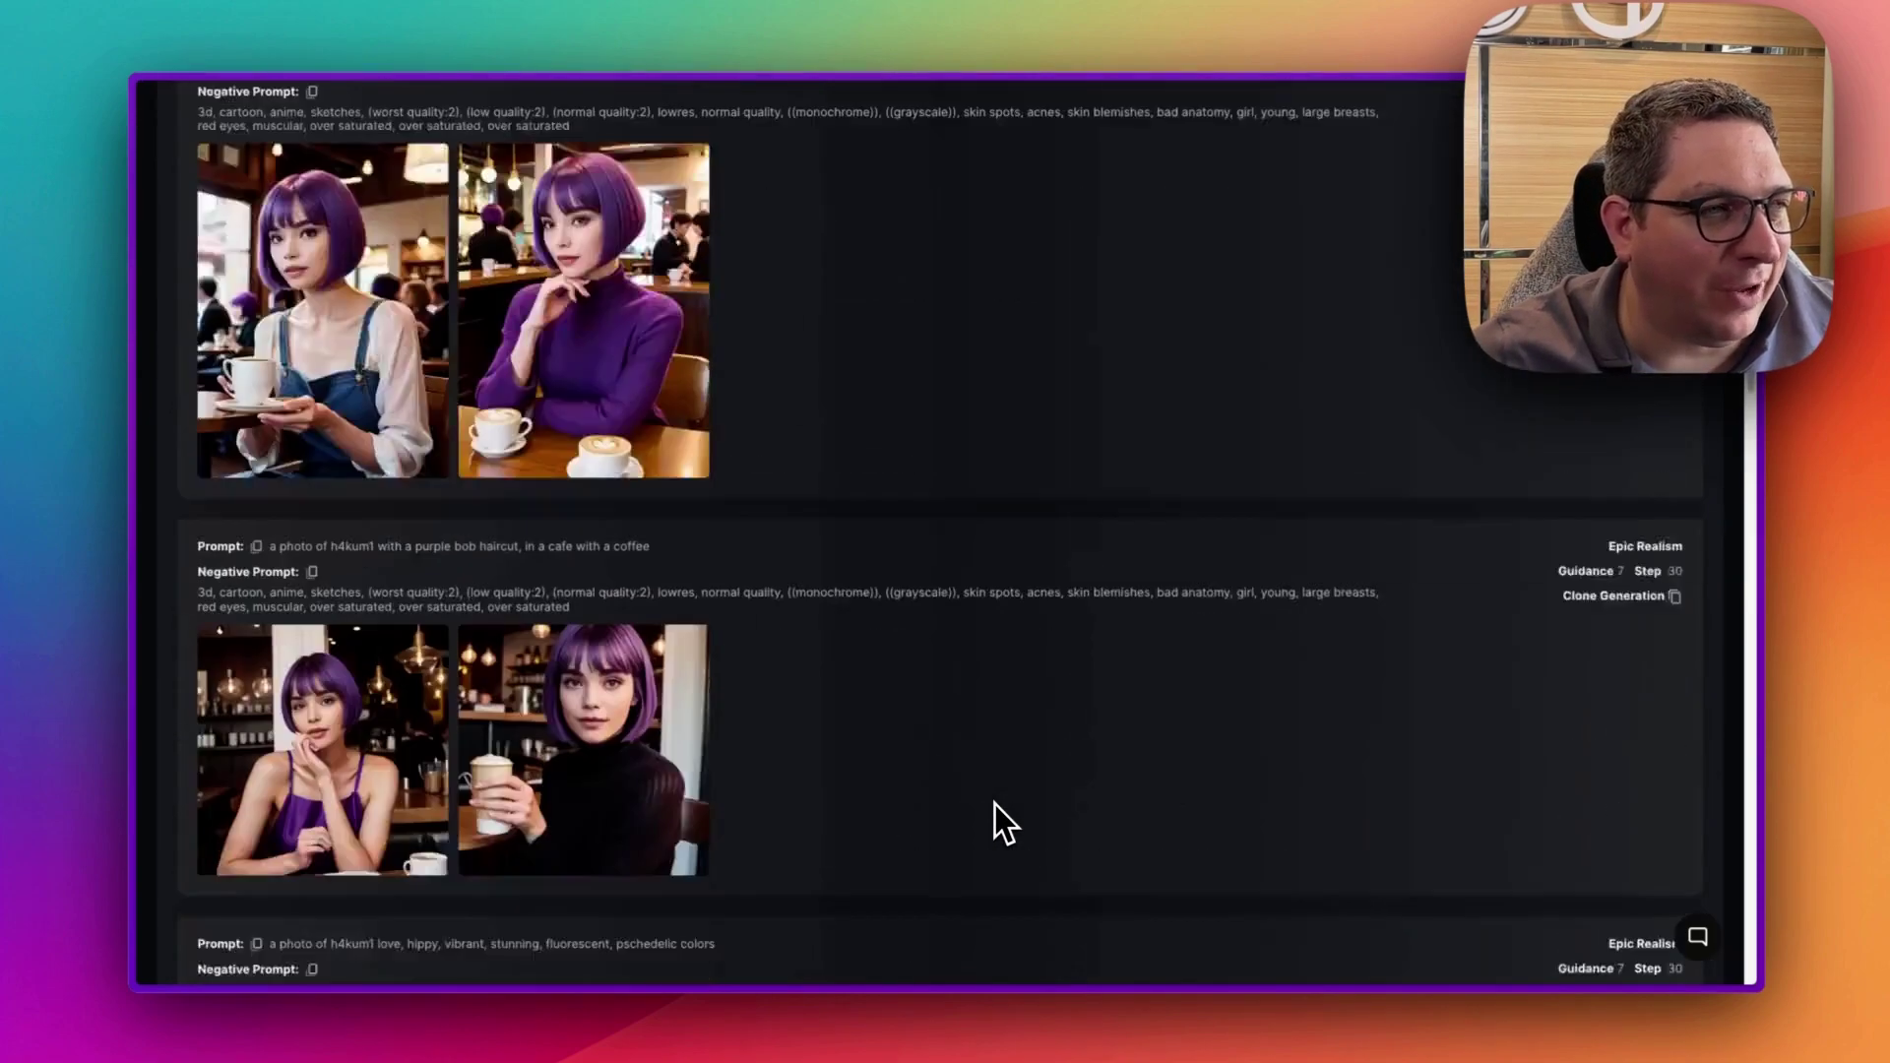
scroll(995, 806, down, 5)
scroll(994, 806, up, 5)
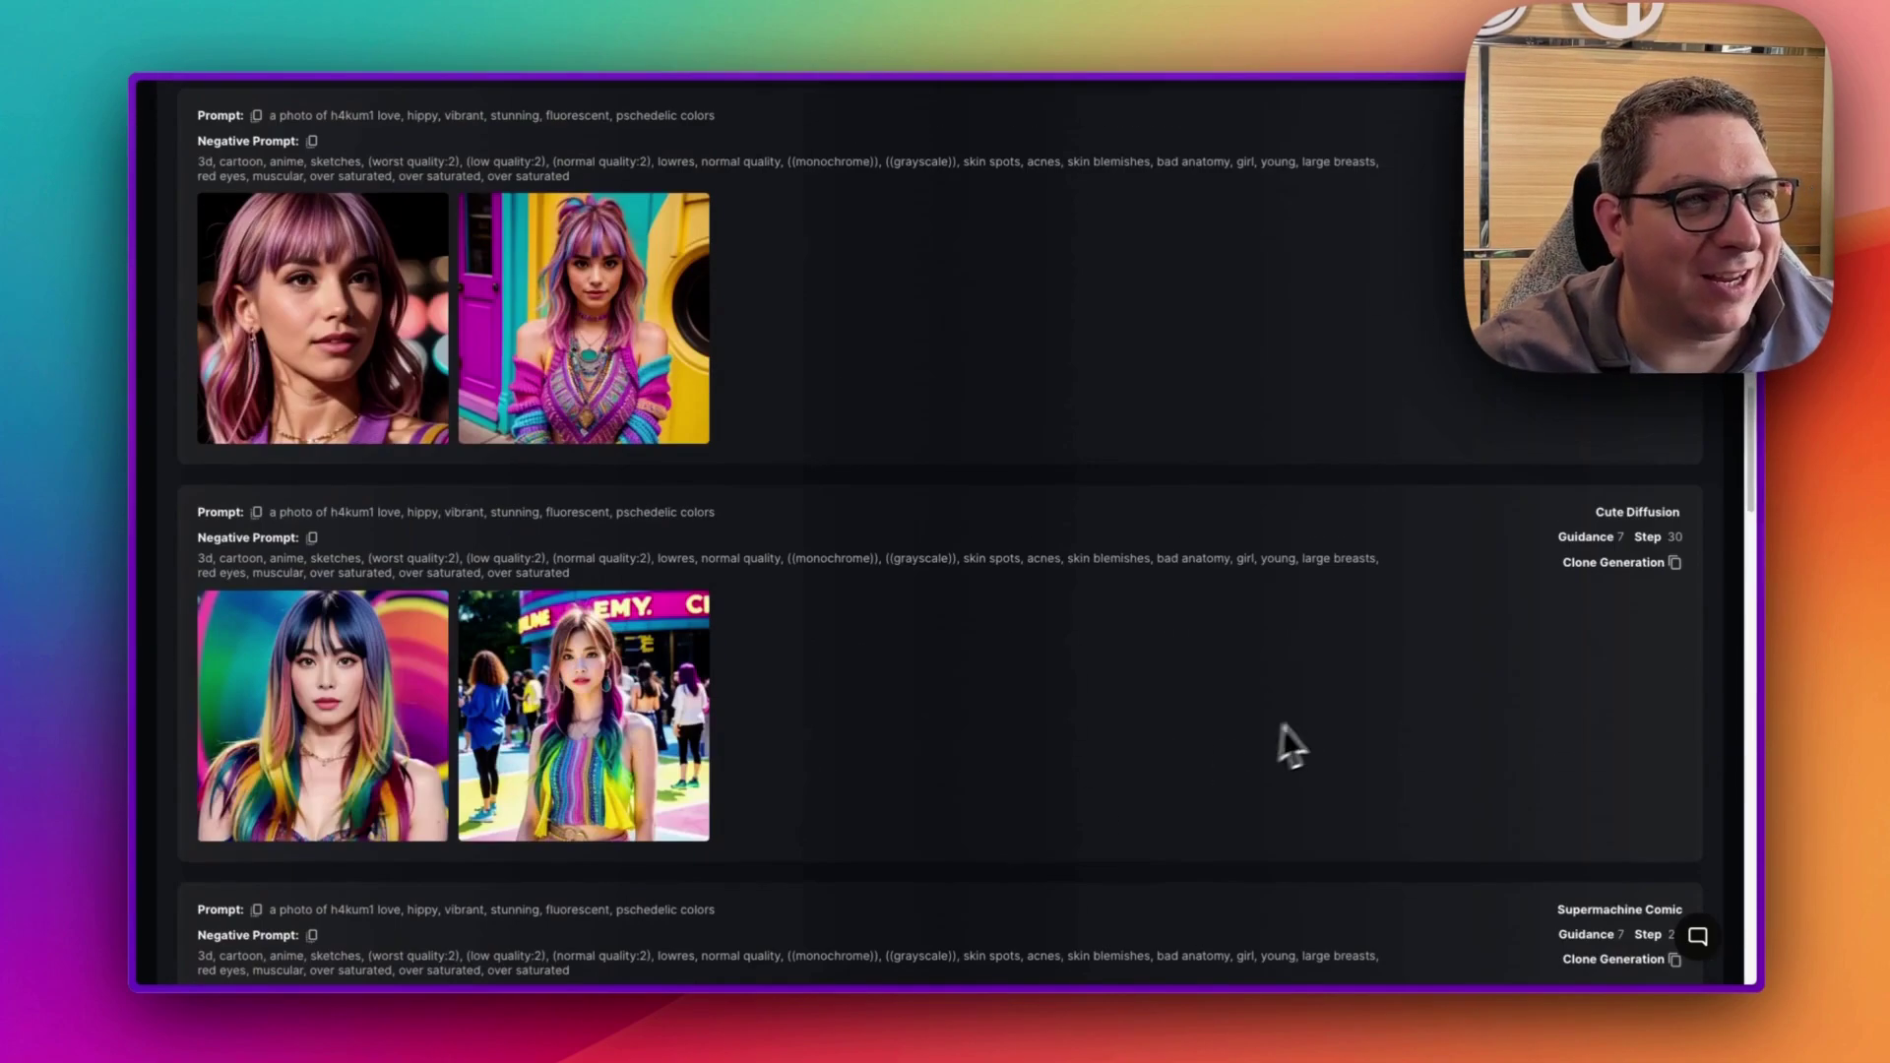
scroll(1310, 733, up, 3)
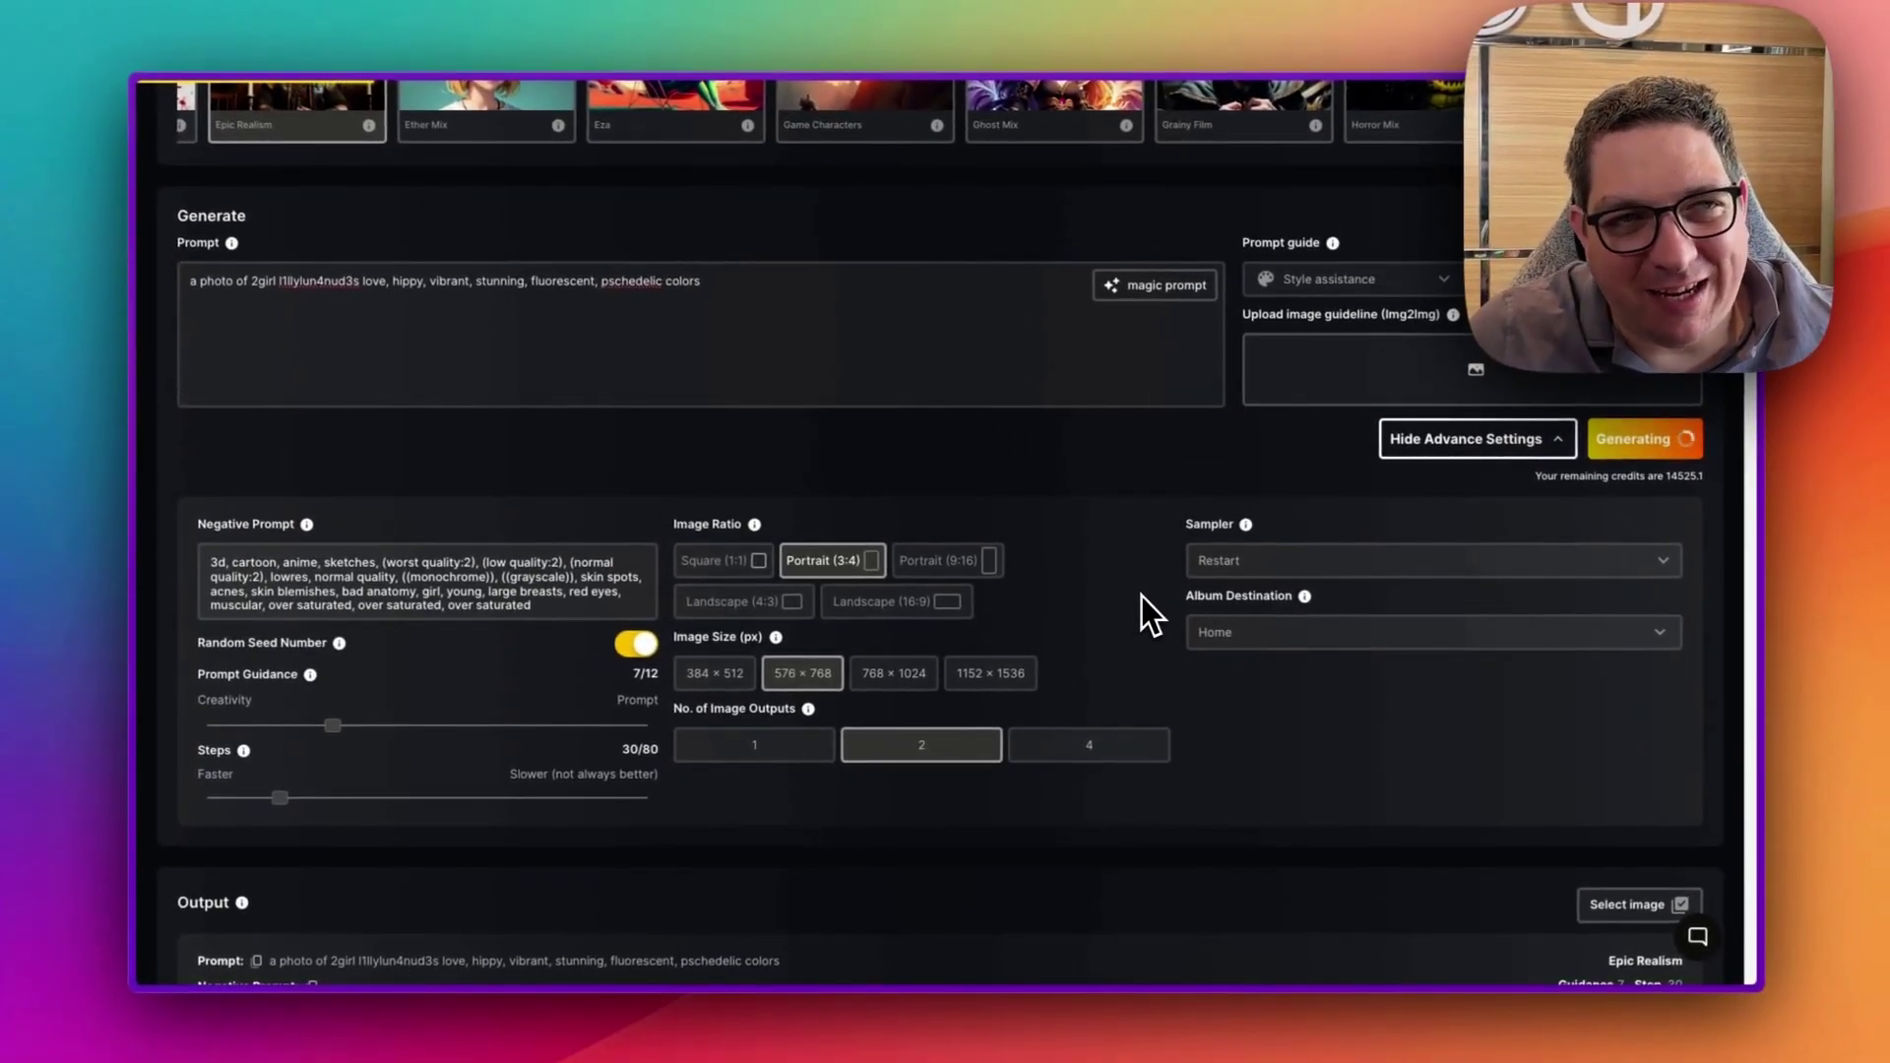
scroll(1148, 592, down, 8)
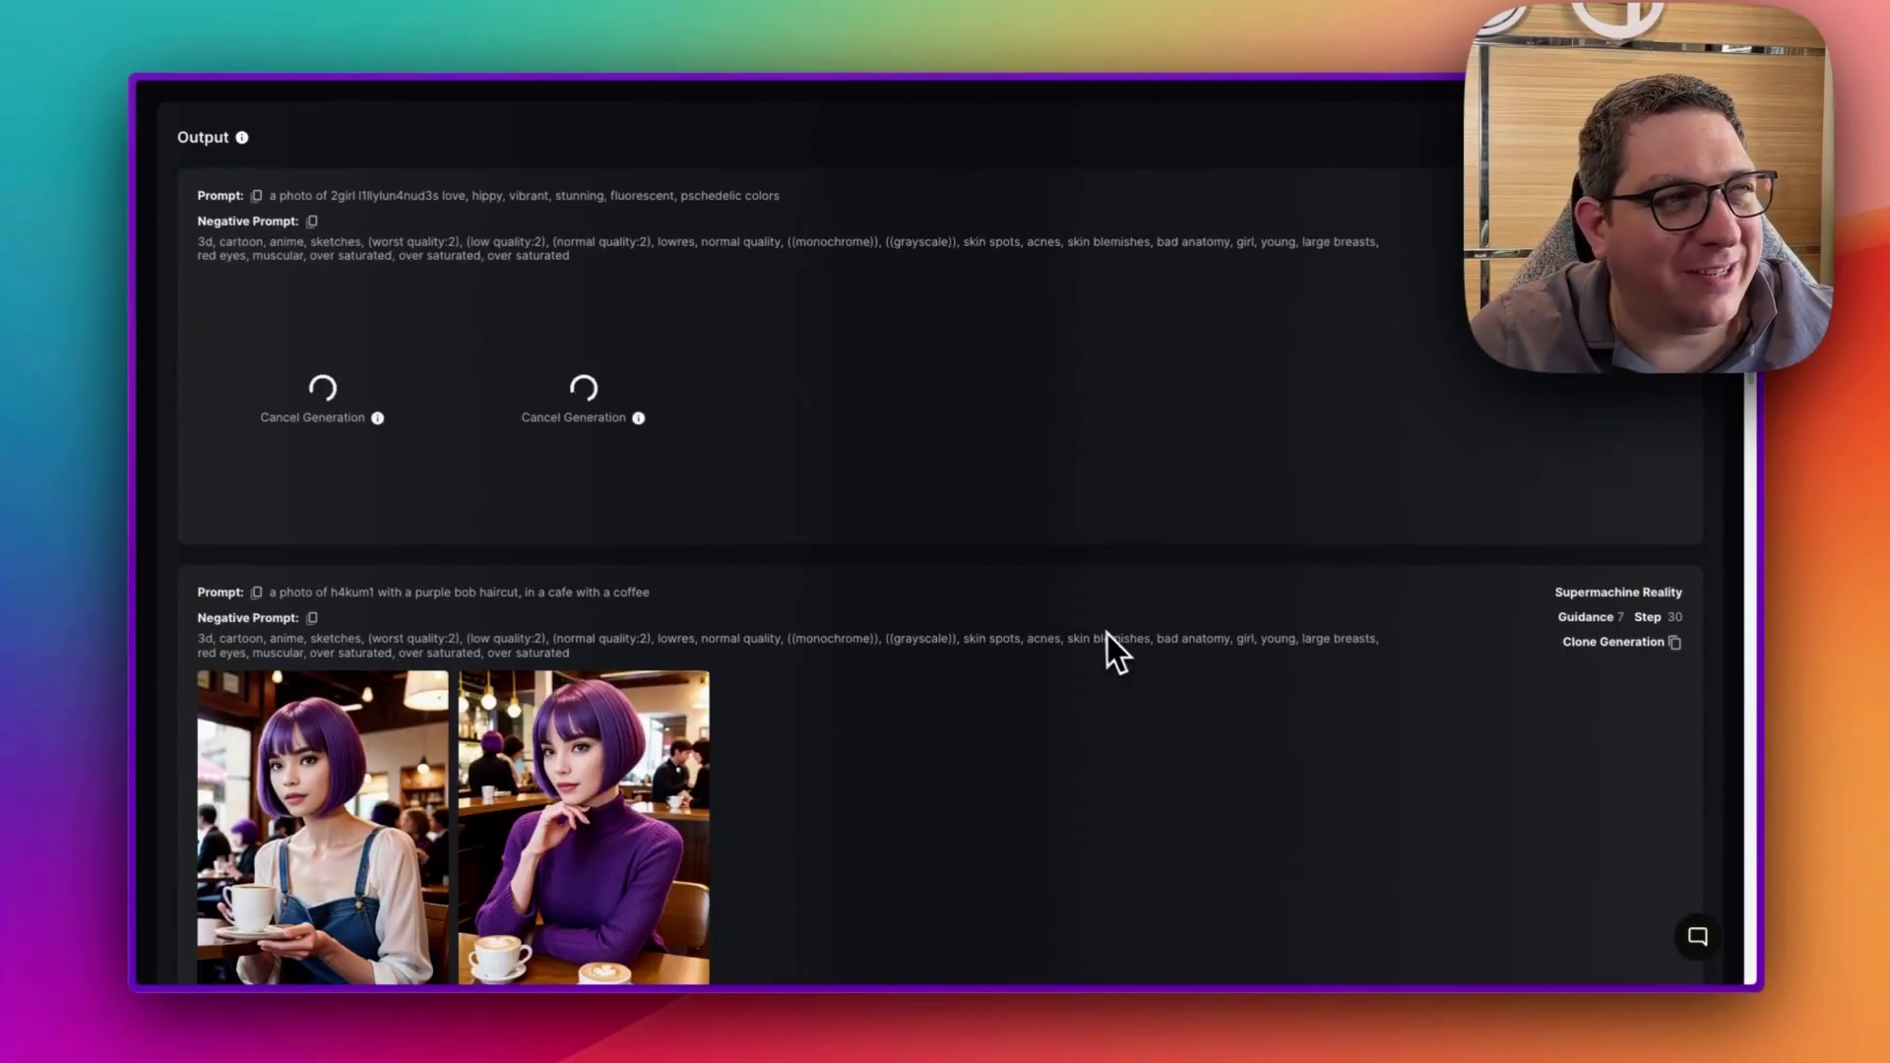
Switch to Supermachine Reality and generate two more Portrait (3:4) duo images.
scroll(1107, 634, up, 7)
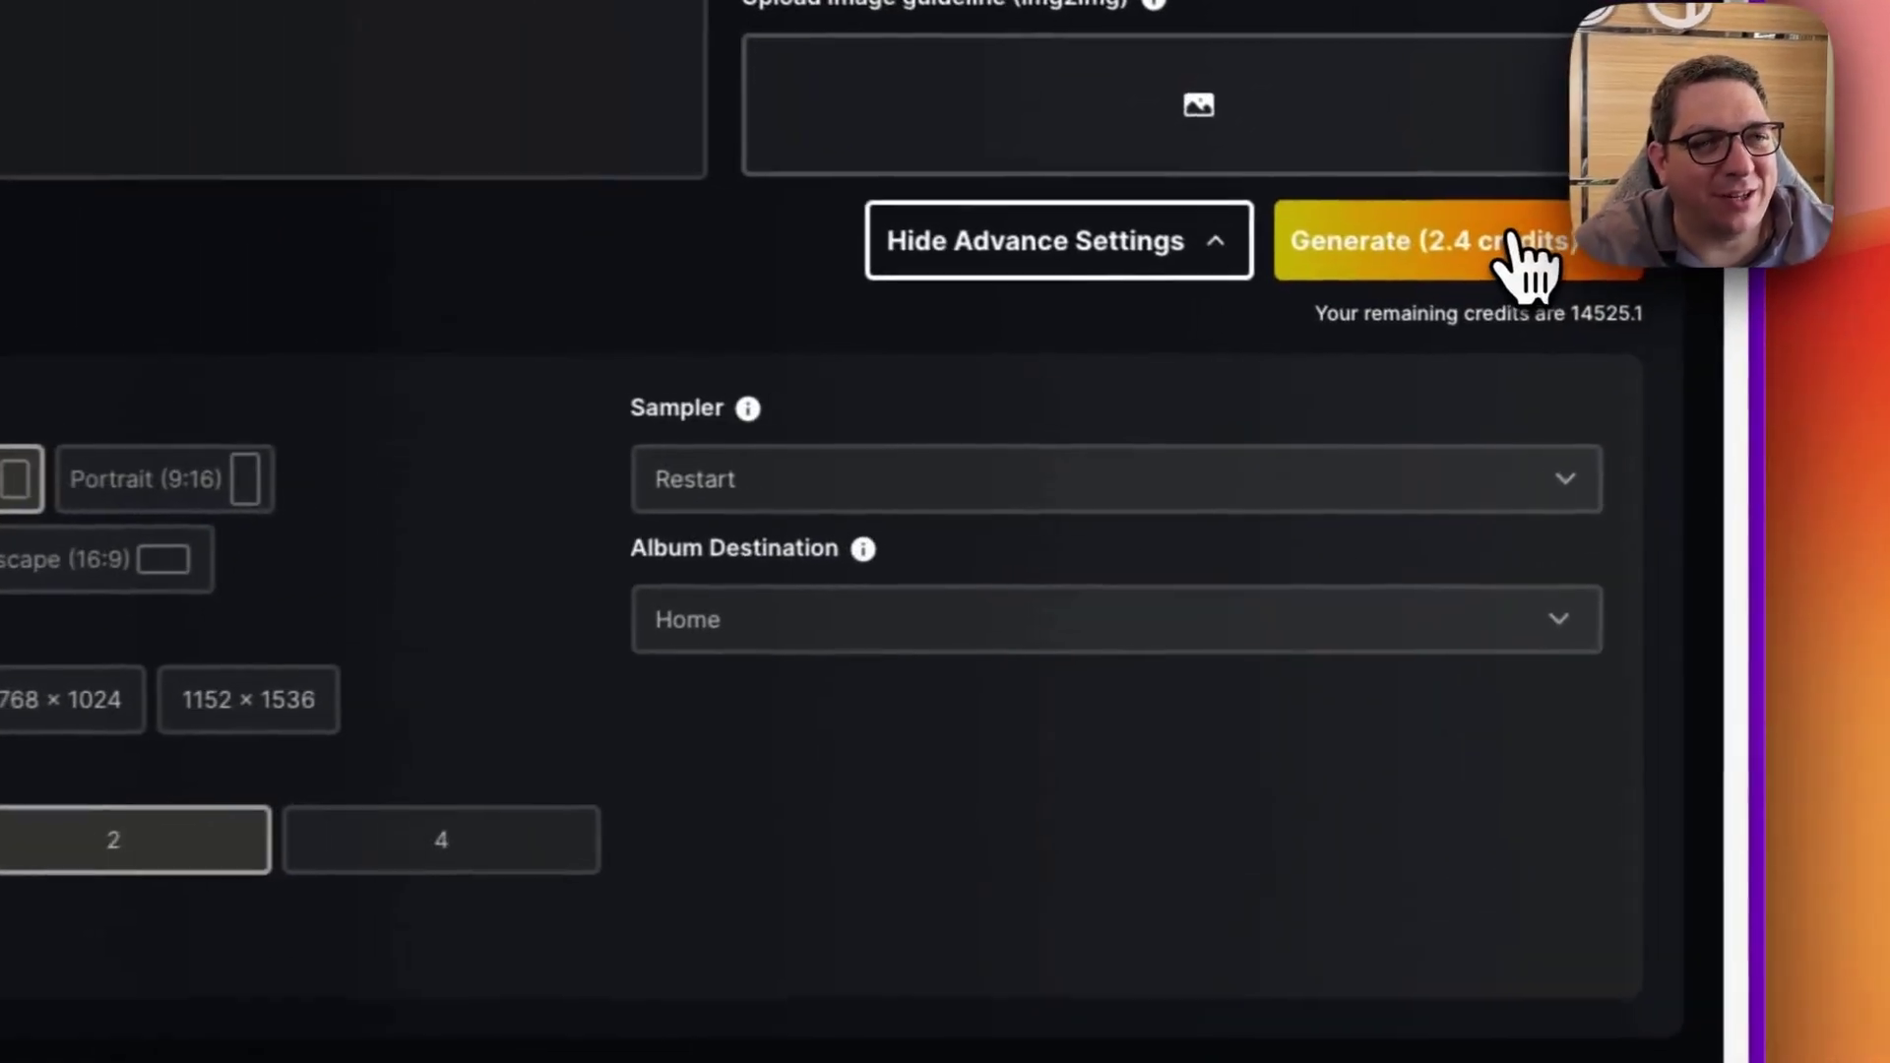
scroll(624, 767, down, 8)
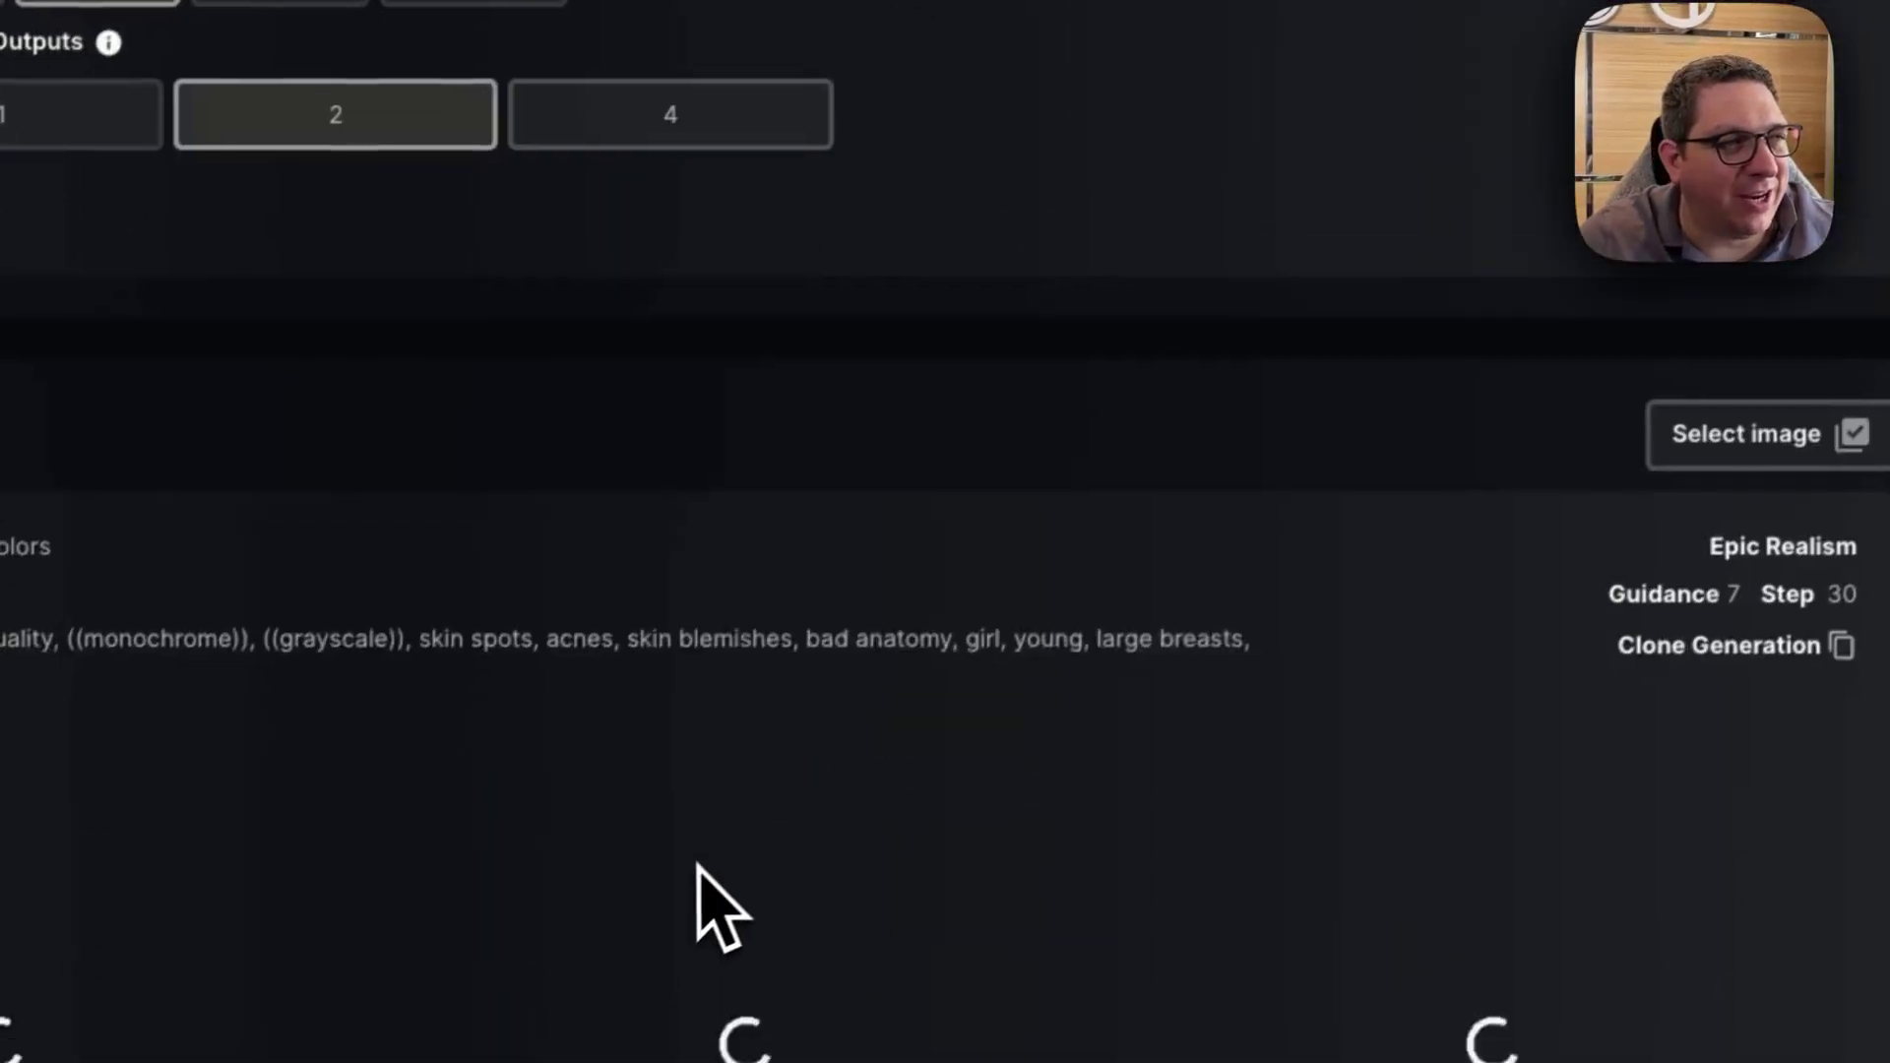
scroll(610, 768, up, 15)
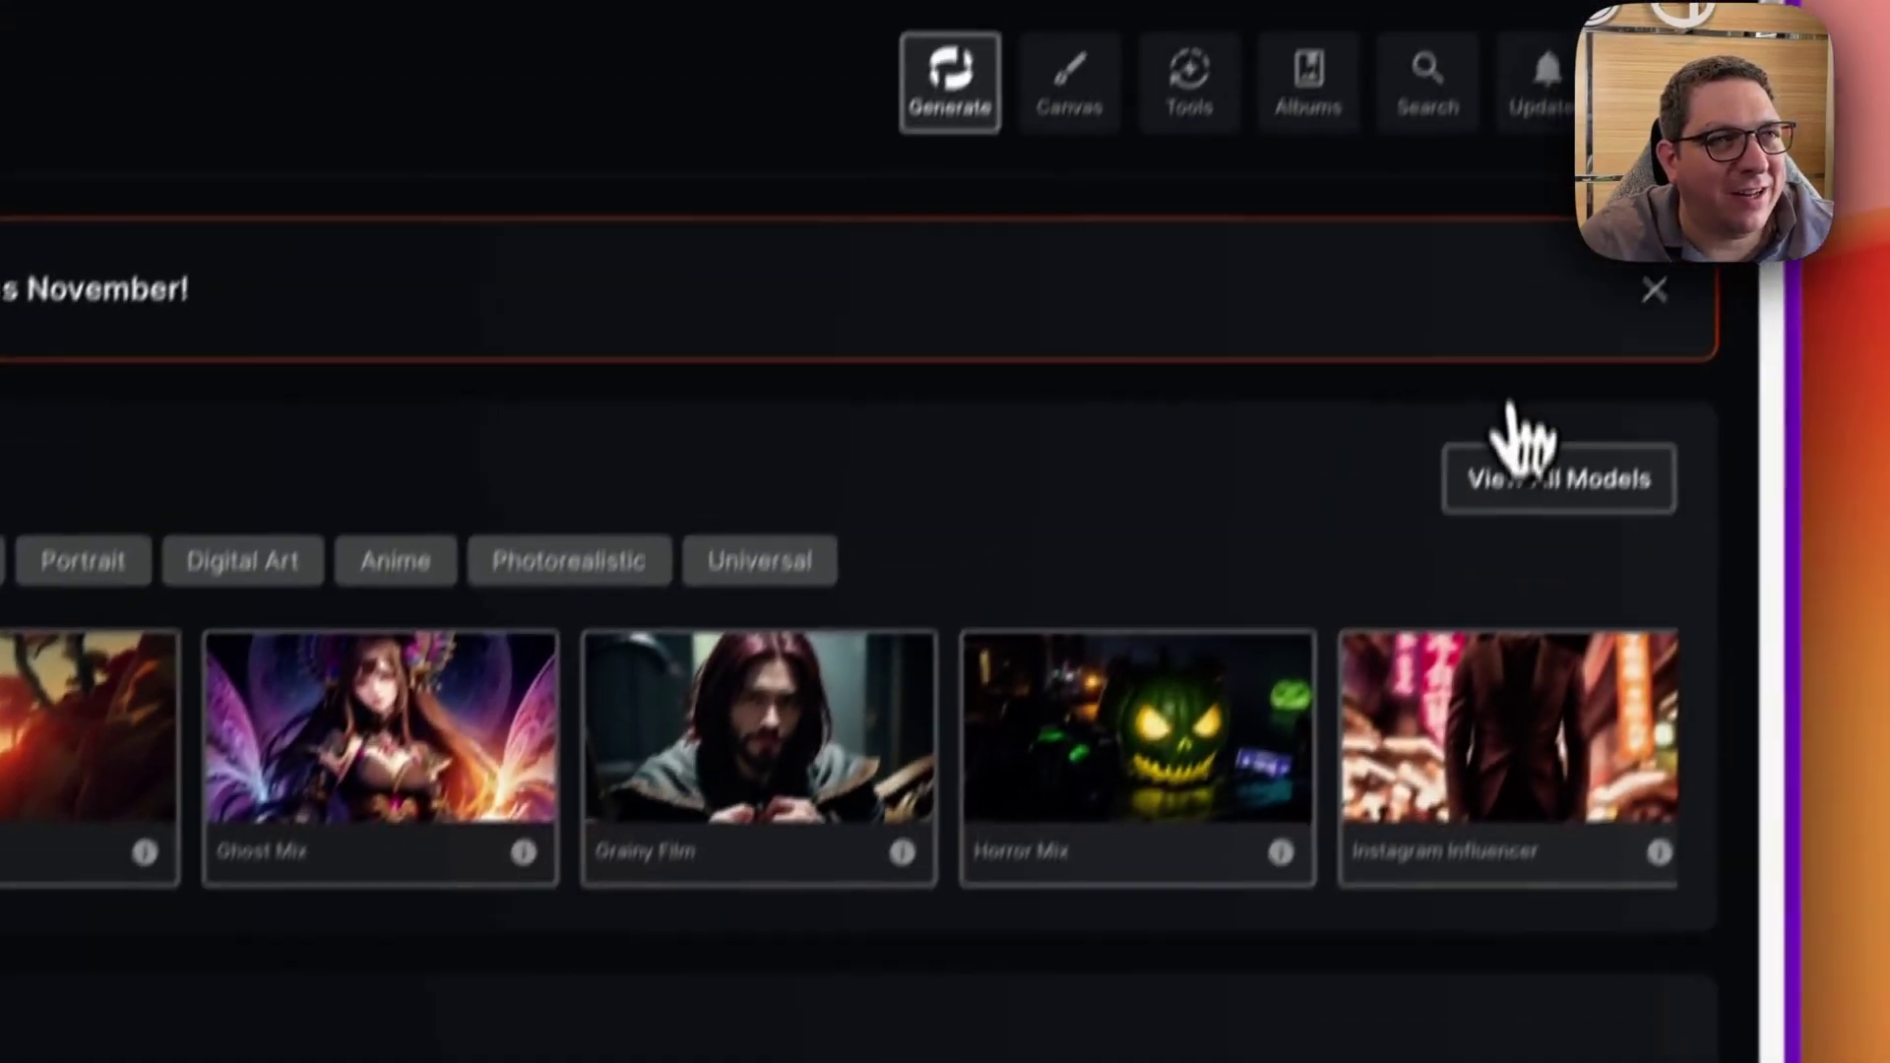
click(1536, 477)
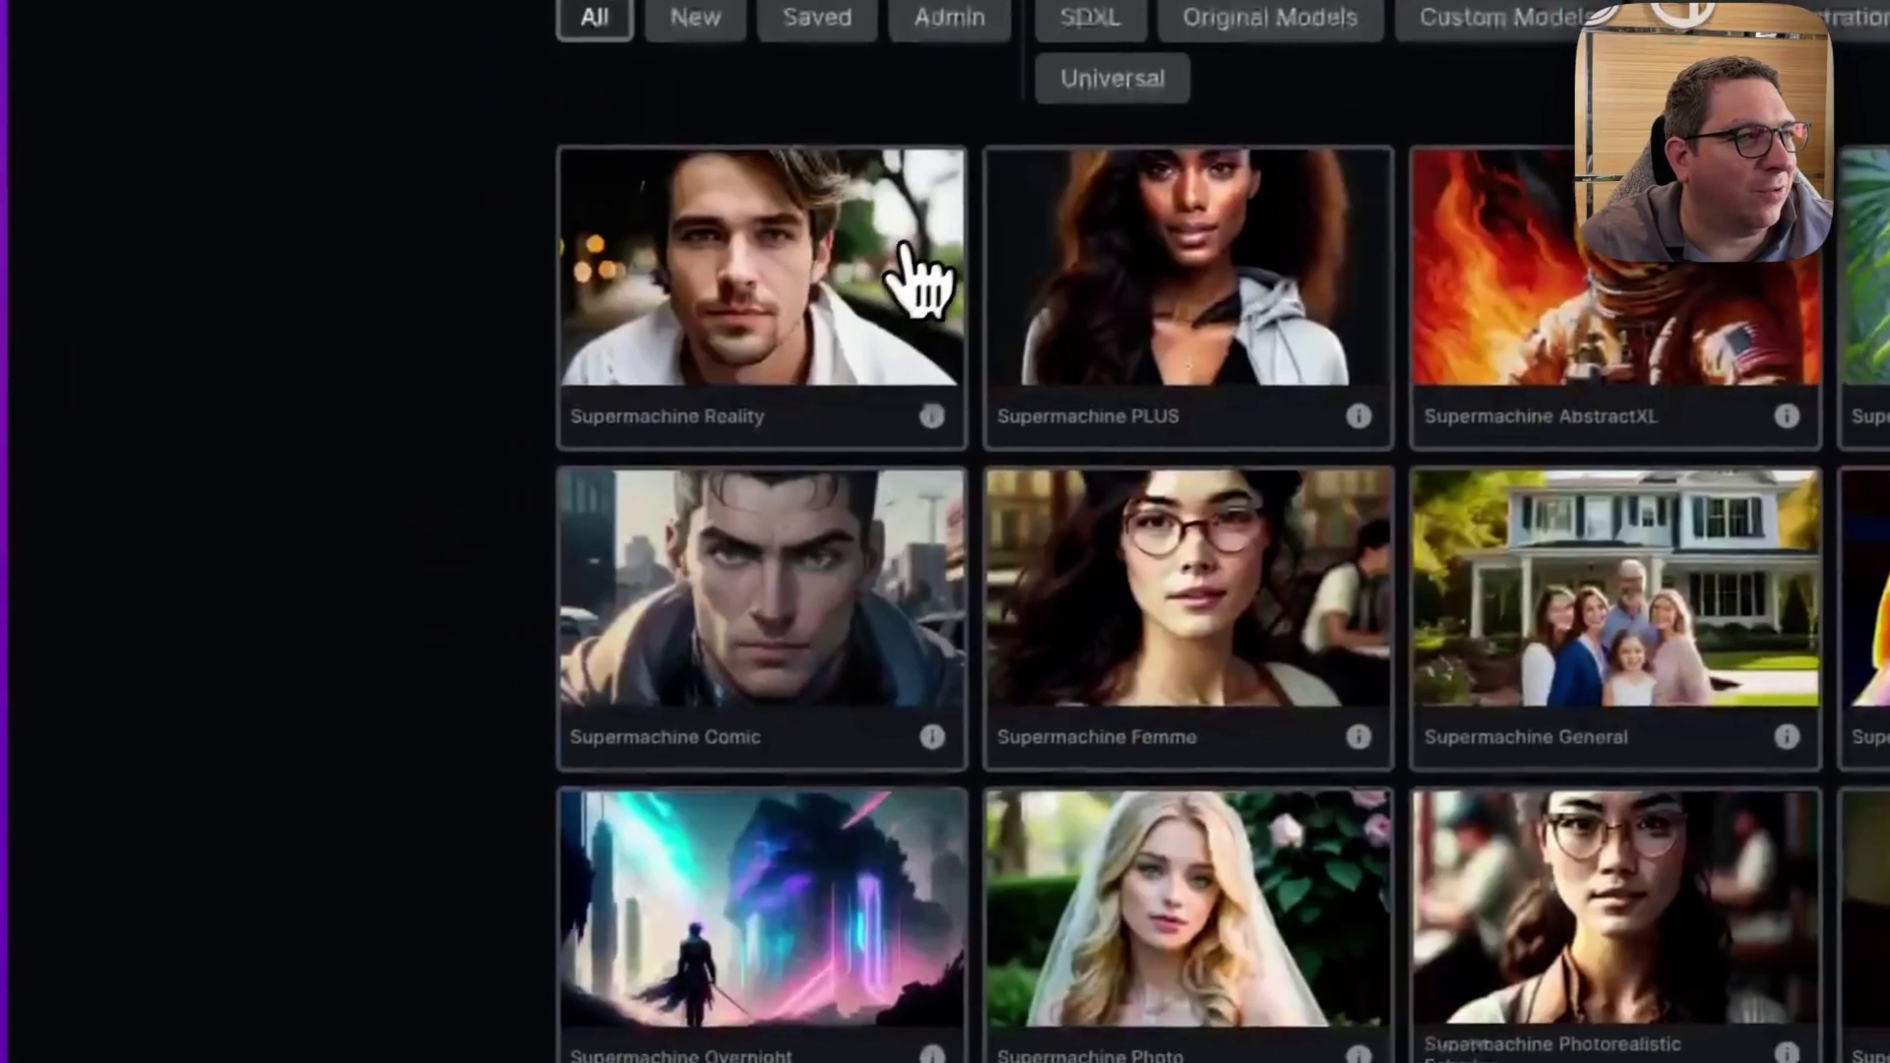
click(899, 275)
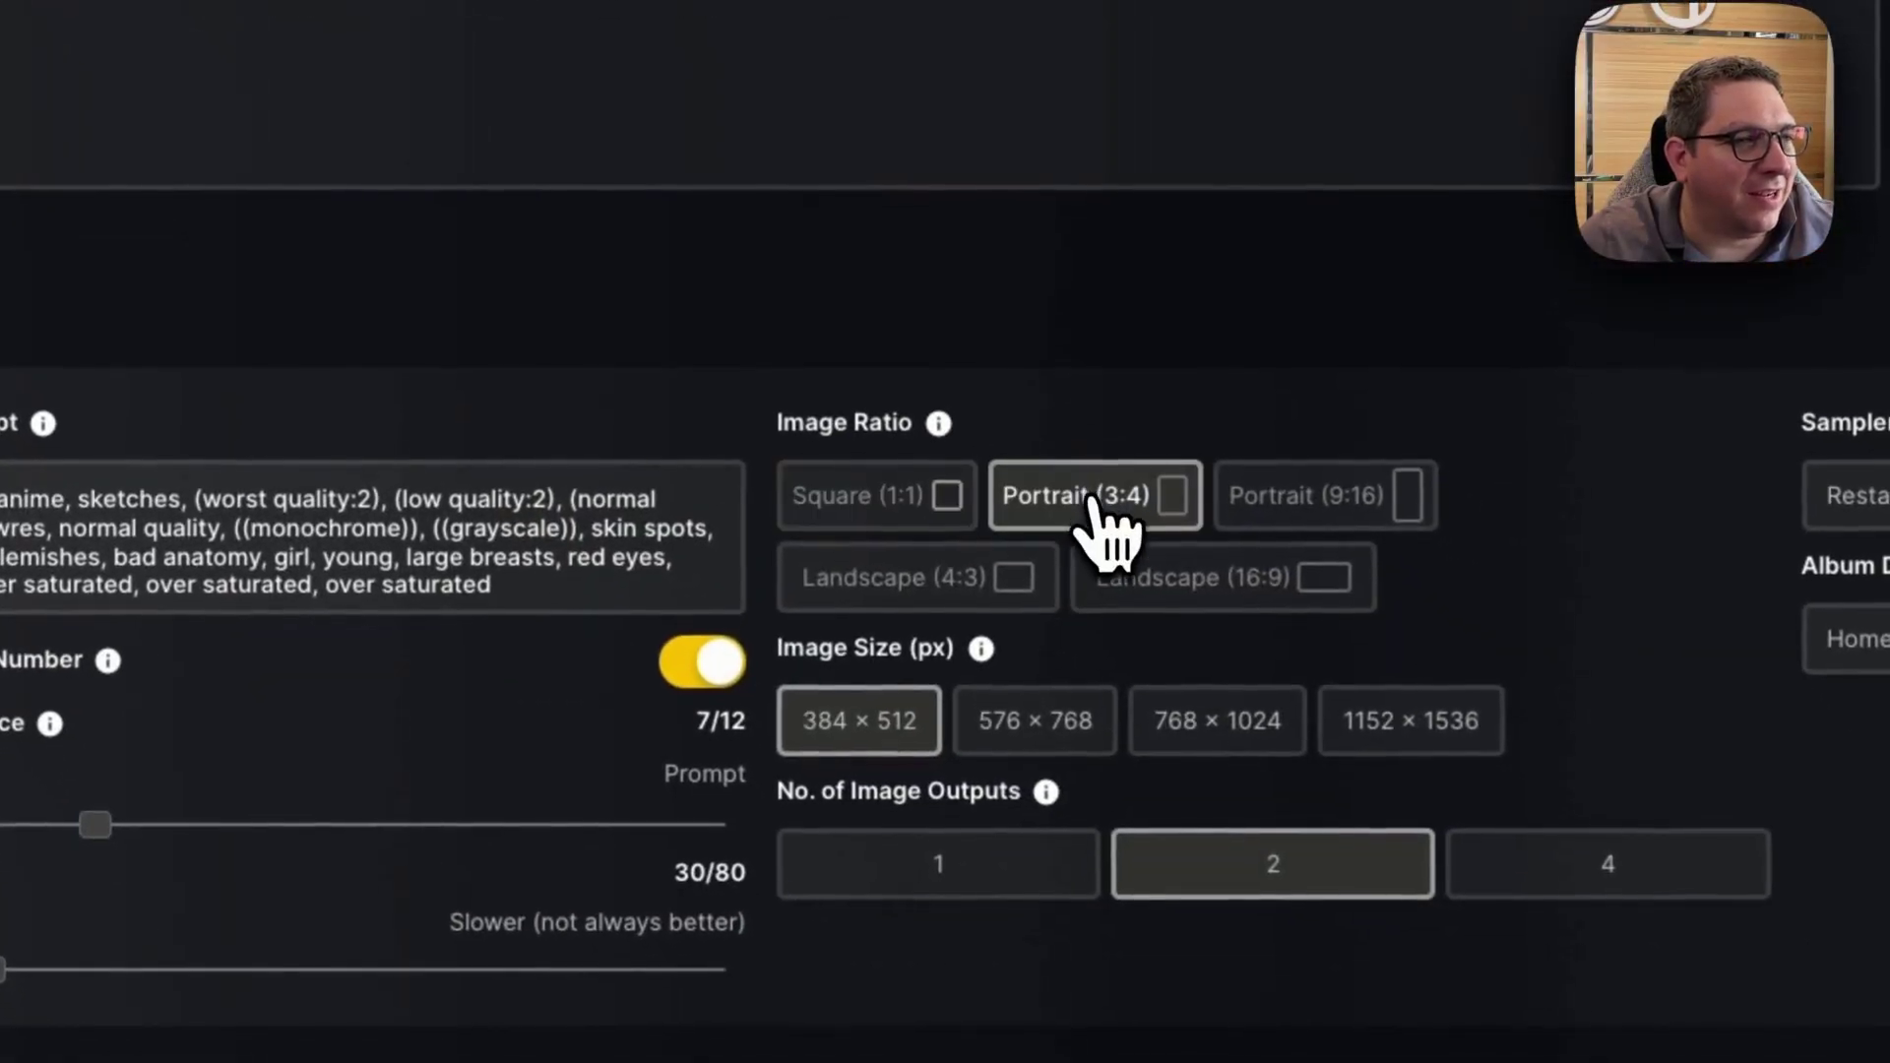
scroll(610, 695, down, 5)
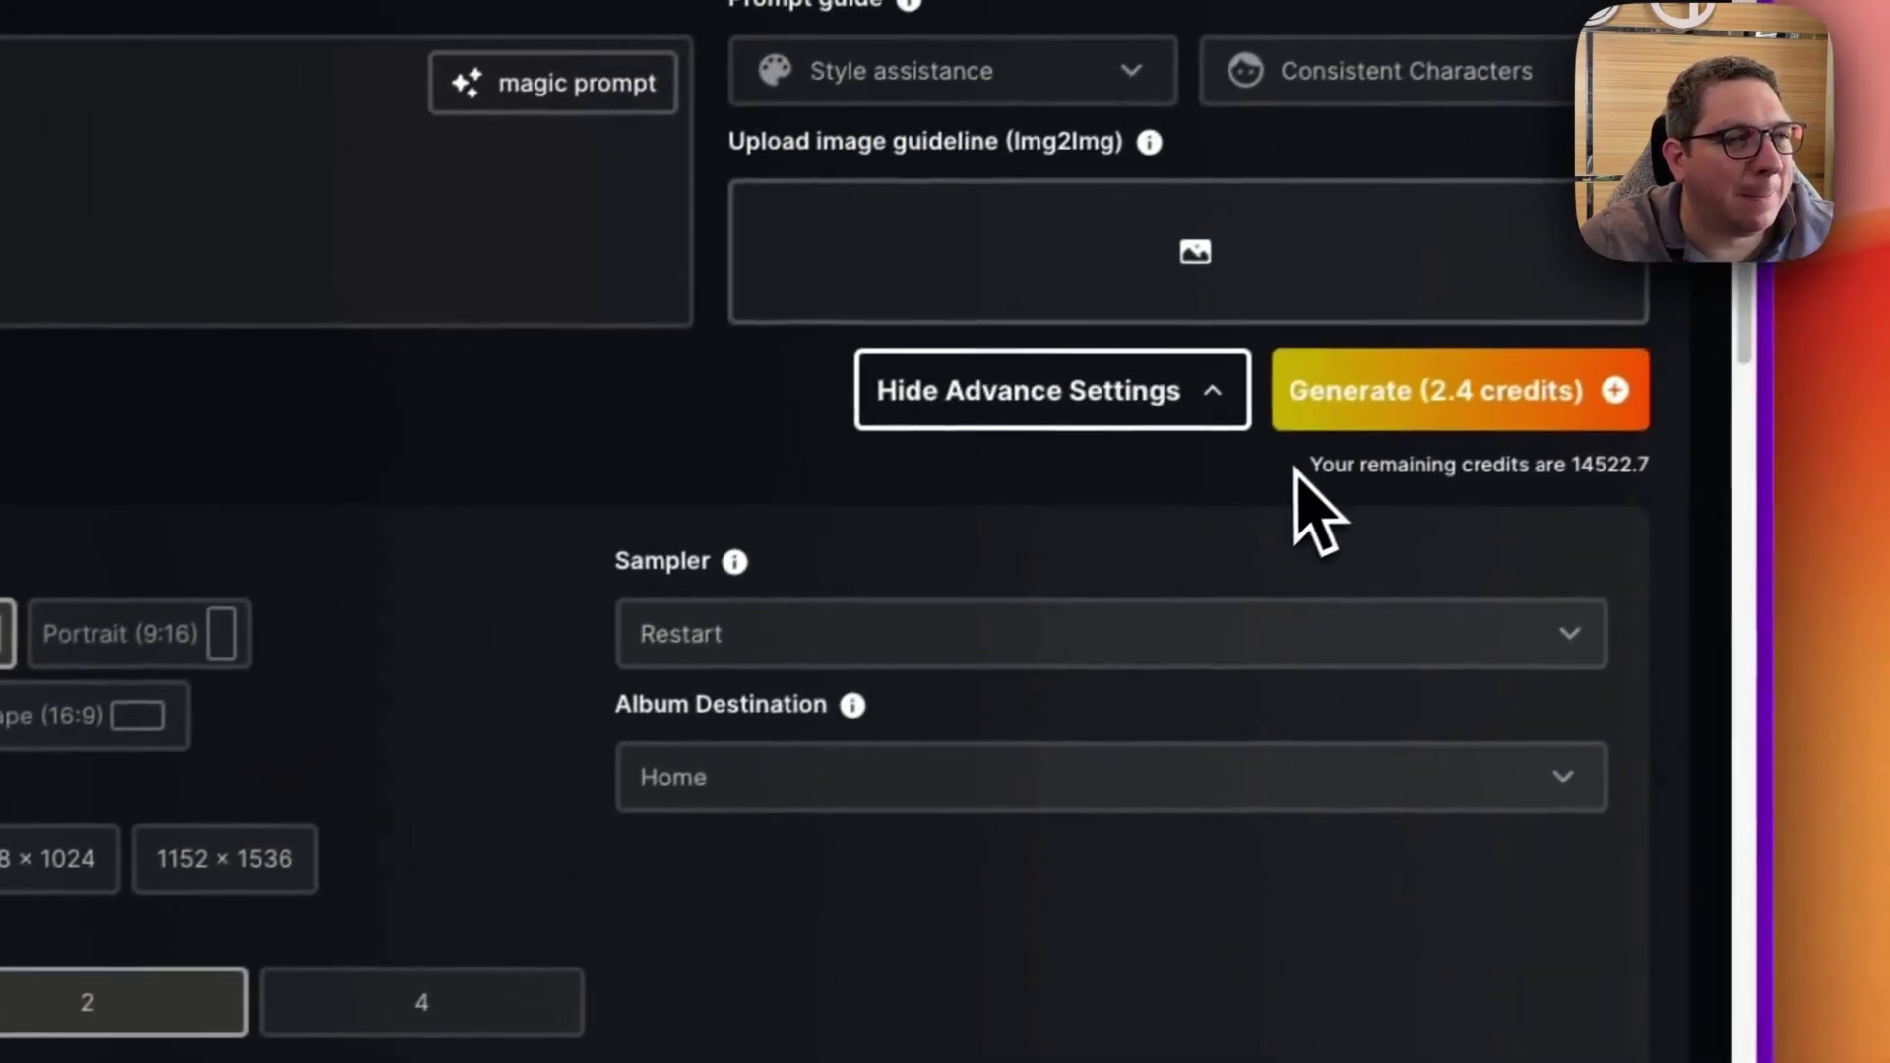
scroll(1317, 507, down, 8)
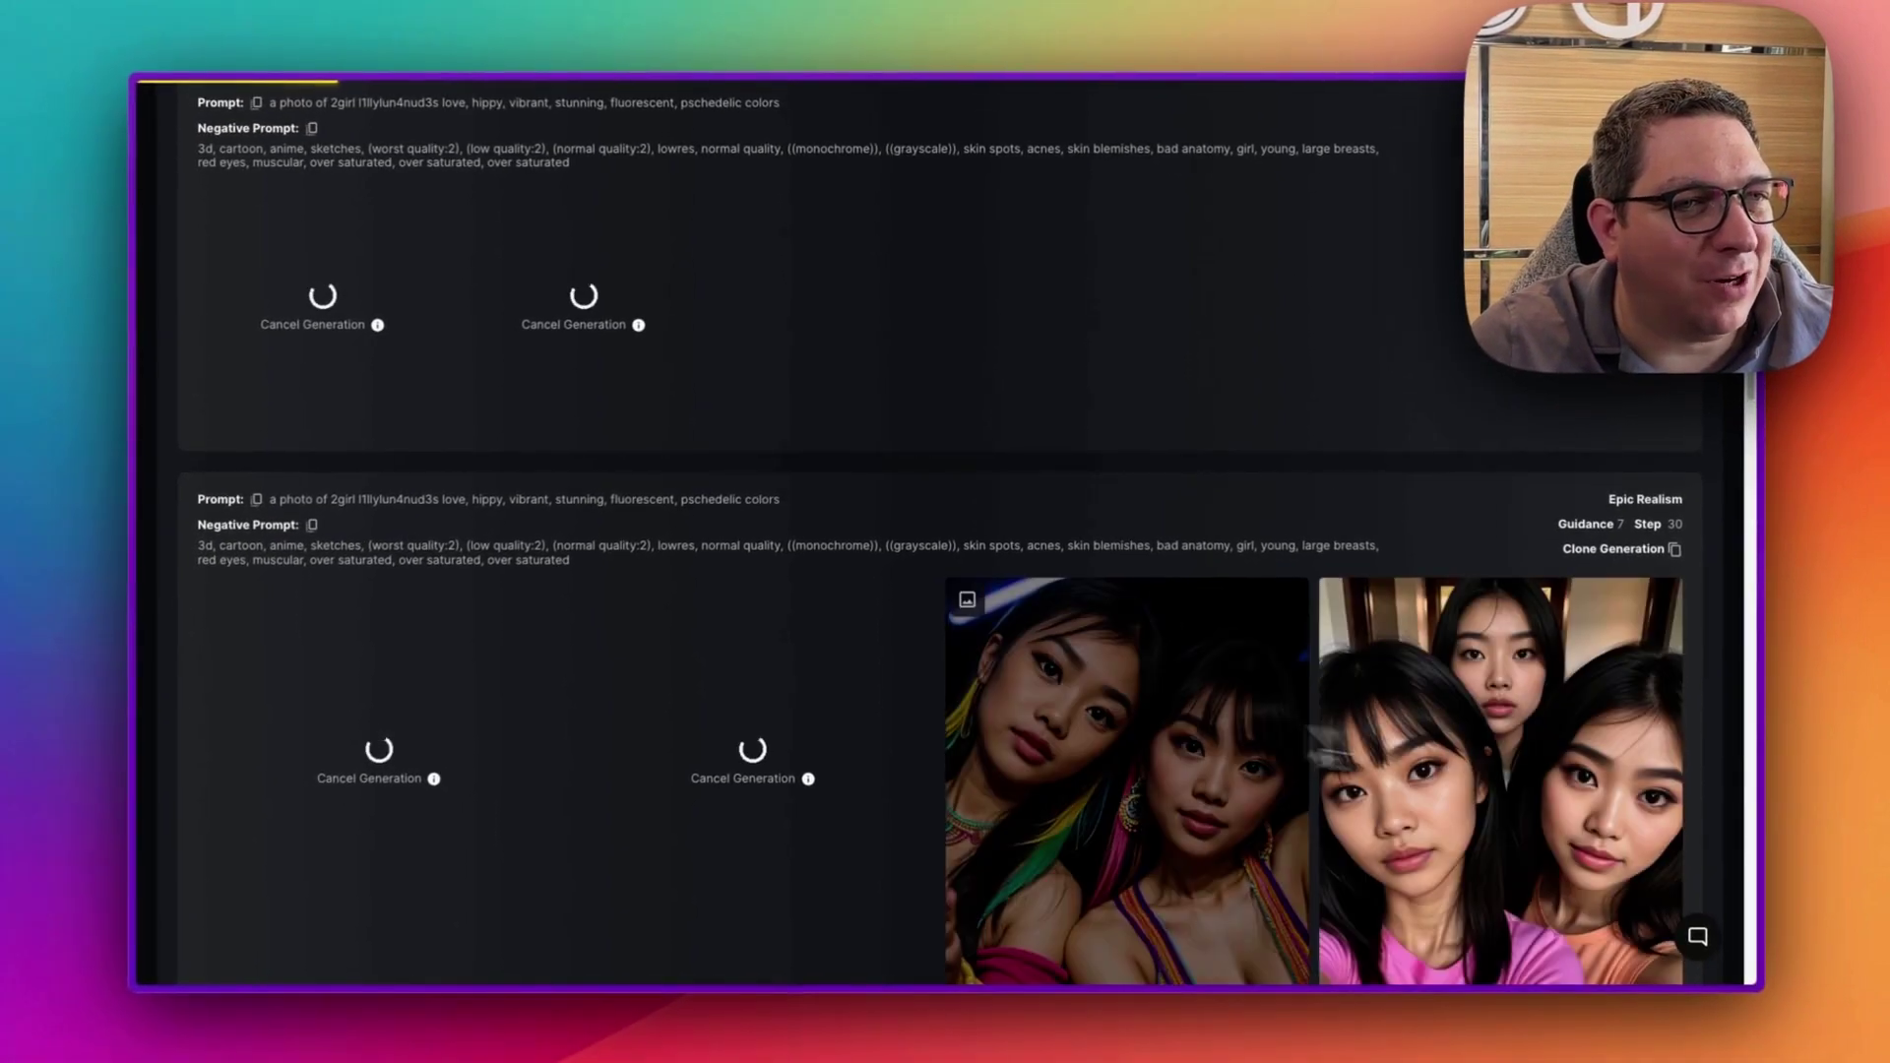
scroll(1129, 327, up, 10)
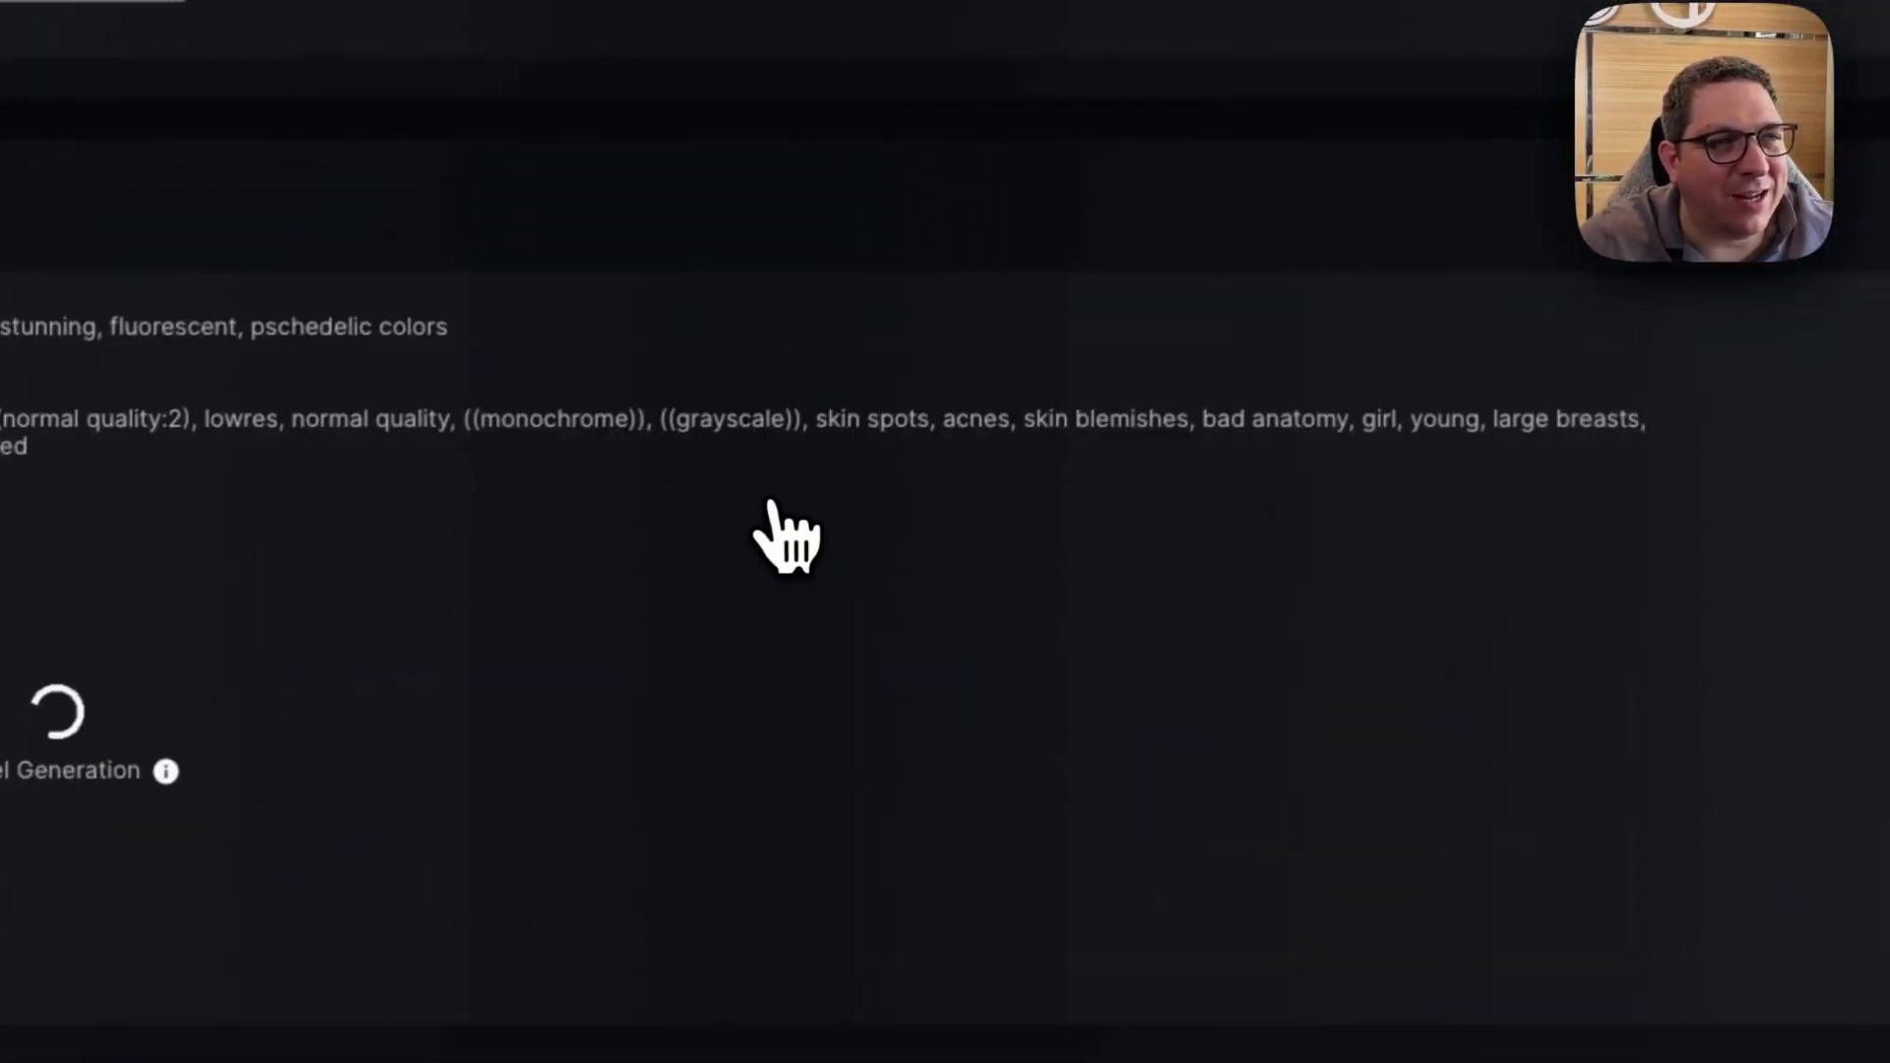
scroll(793, 532, up, 2)
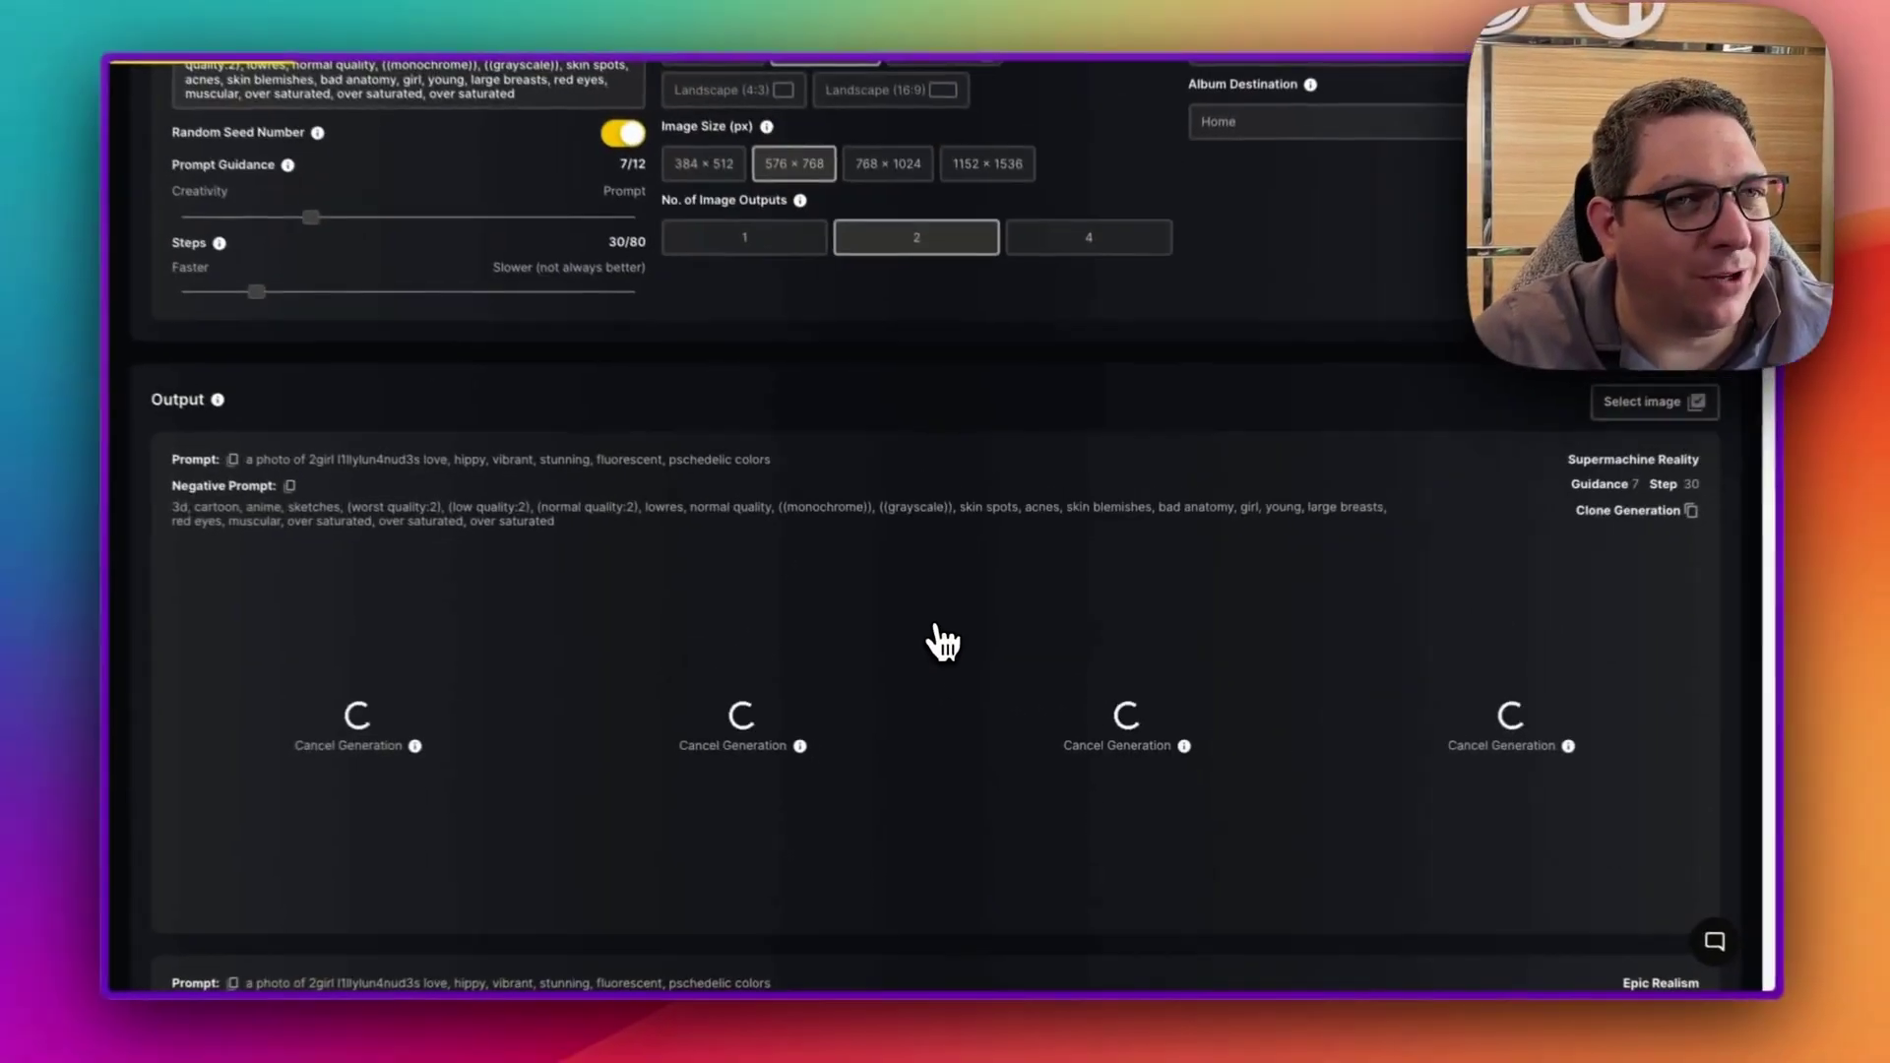
Check the first Supermachine Reality duo image's model, ratio, size and seed, then close it.
scroll(938, 632, down, 3)
scroll(947, 645, down, 5)
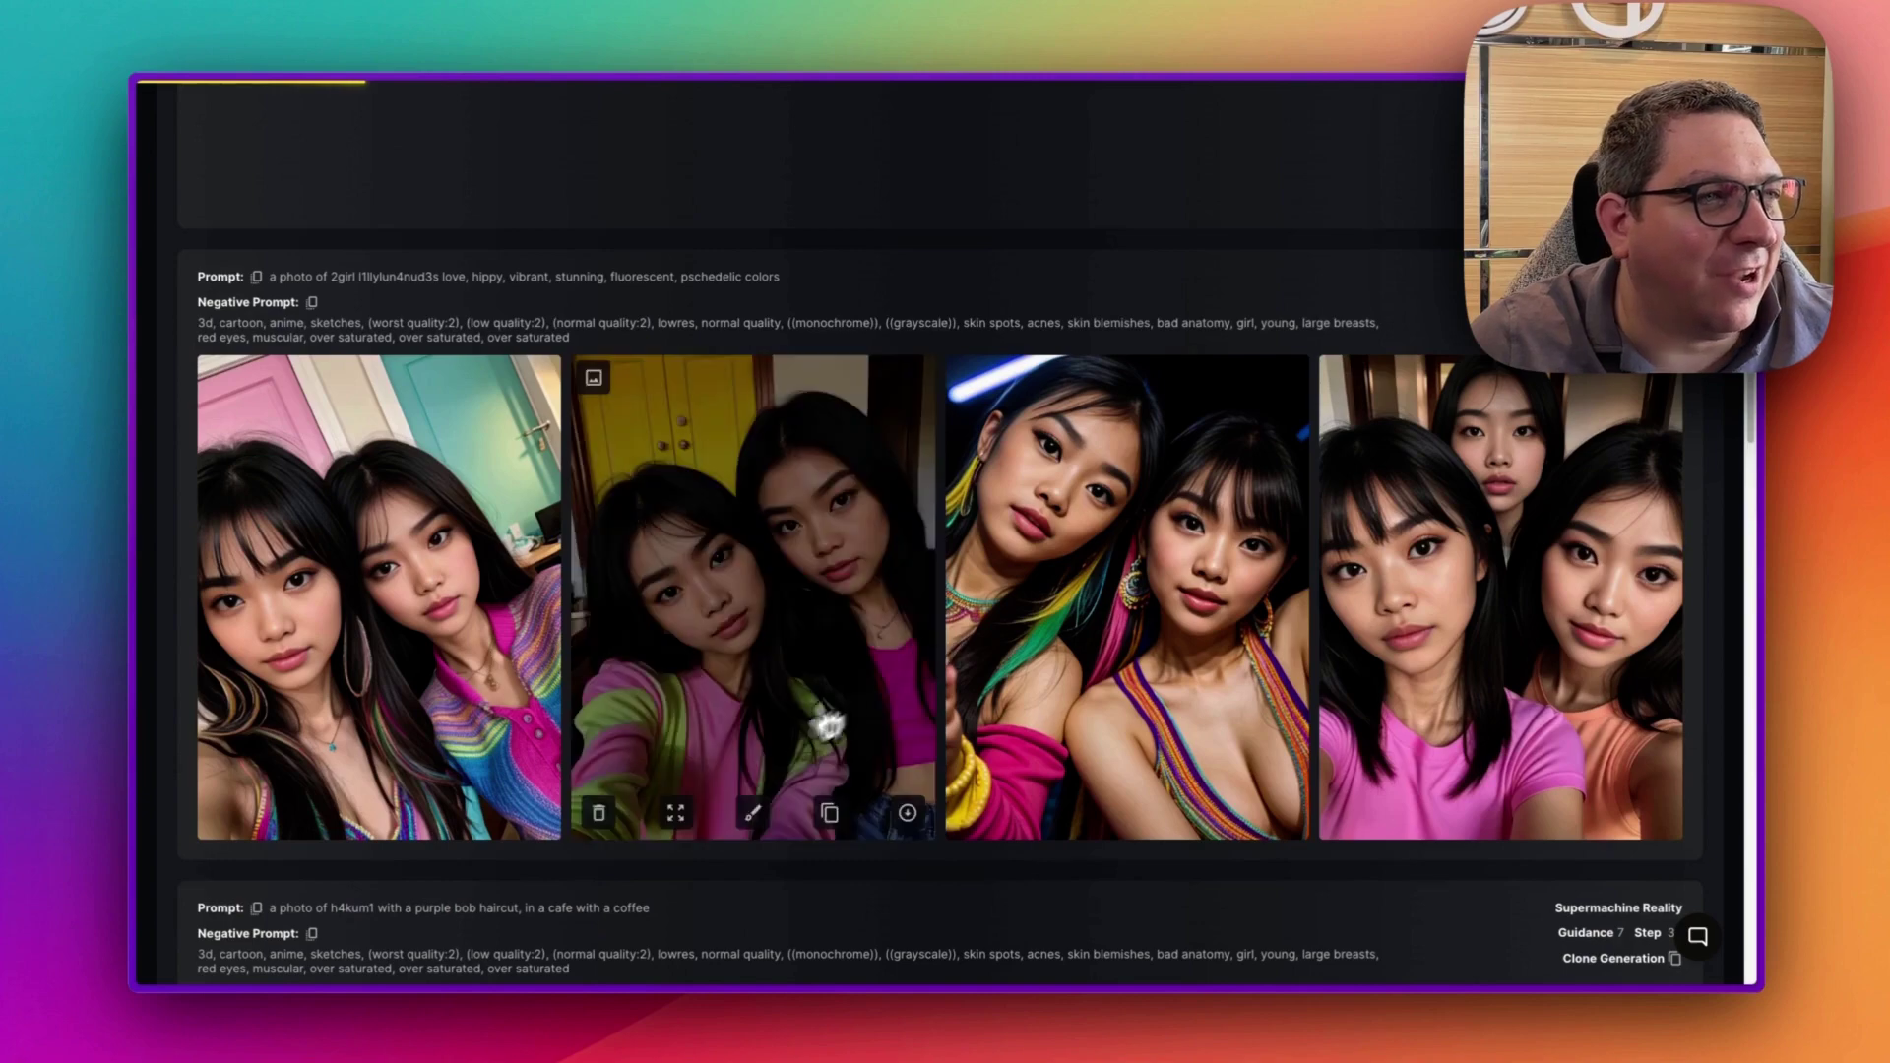
scroll(842, 635, up, 4)
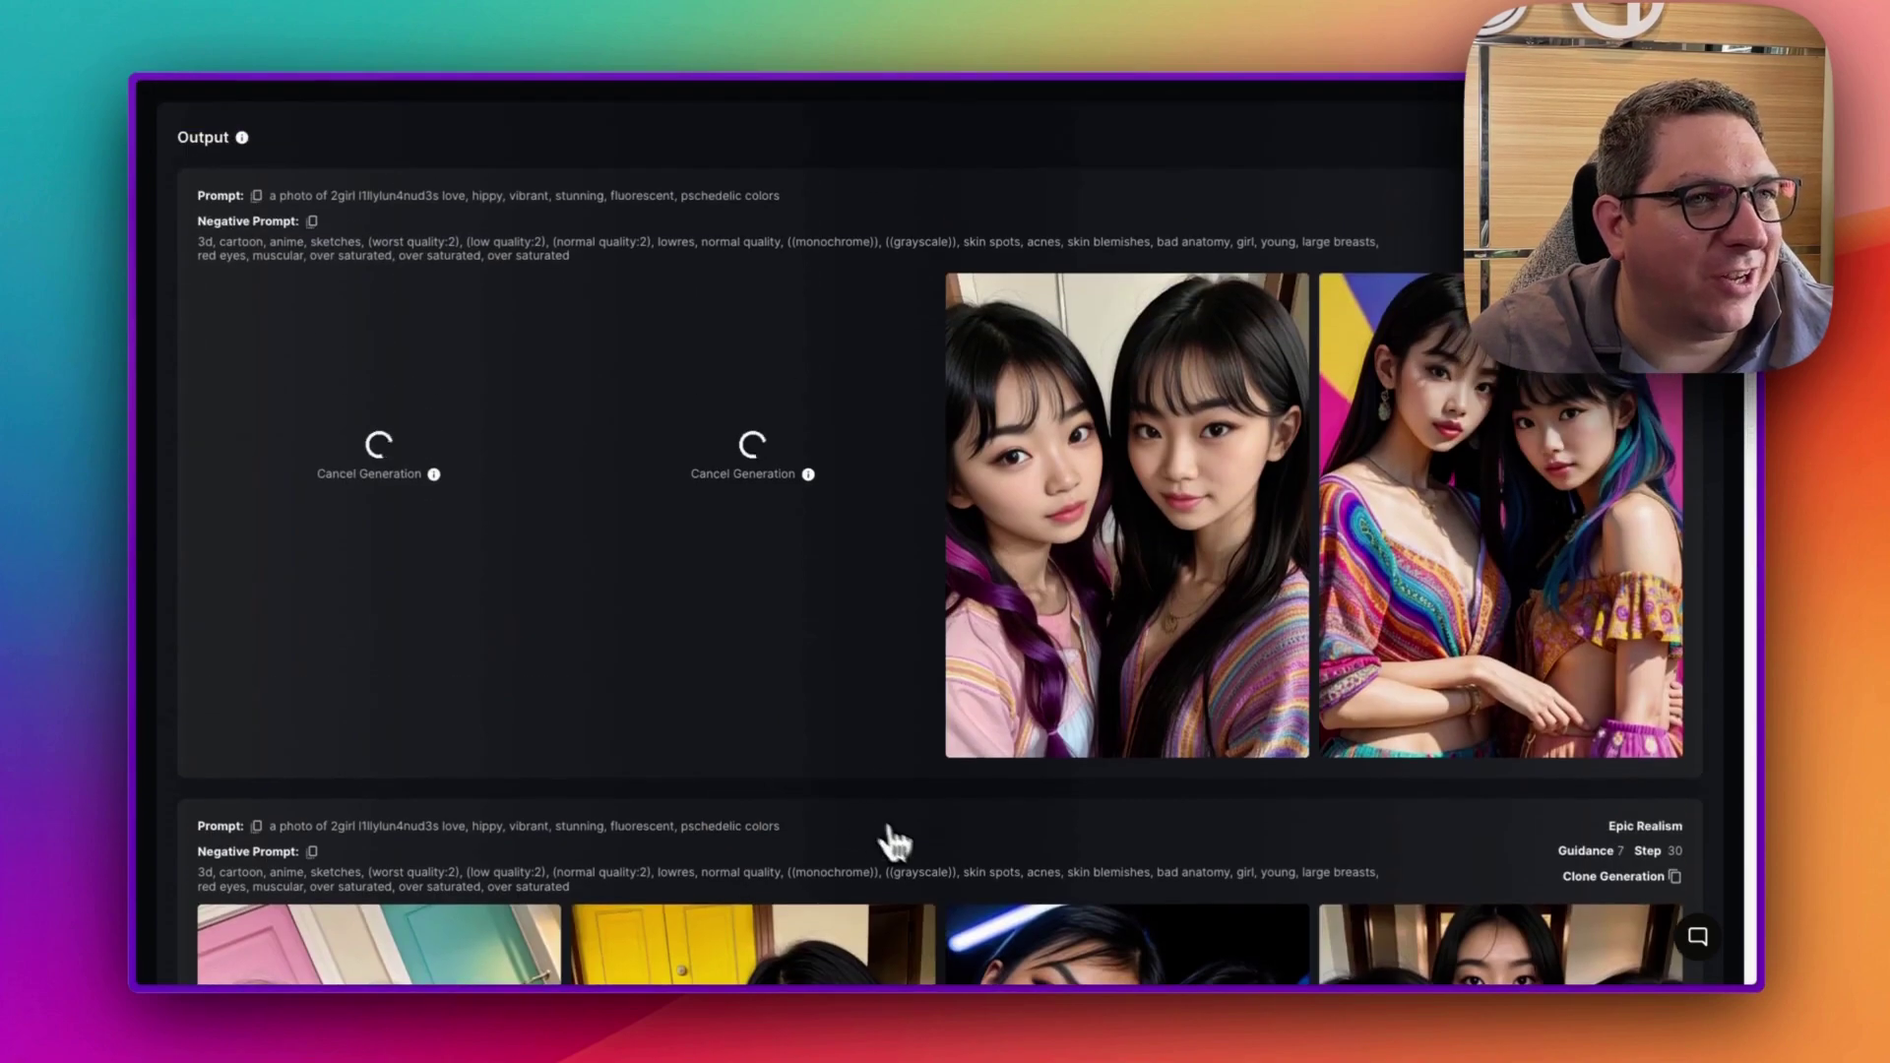
scroll(916, 837, down, 3)
scroll(926, 867, up, 4)
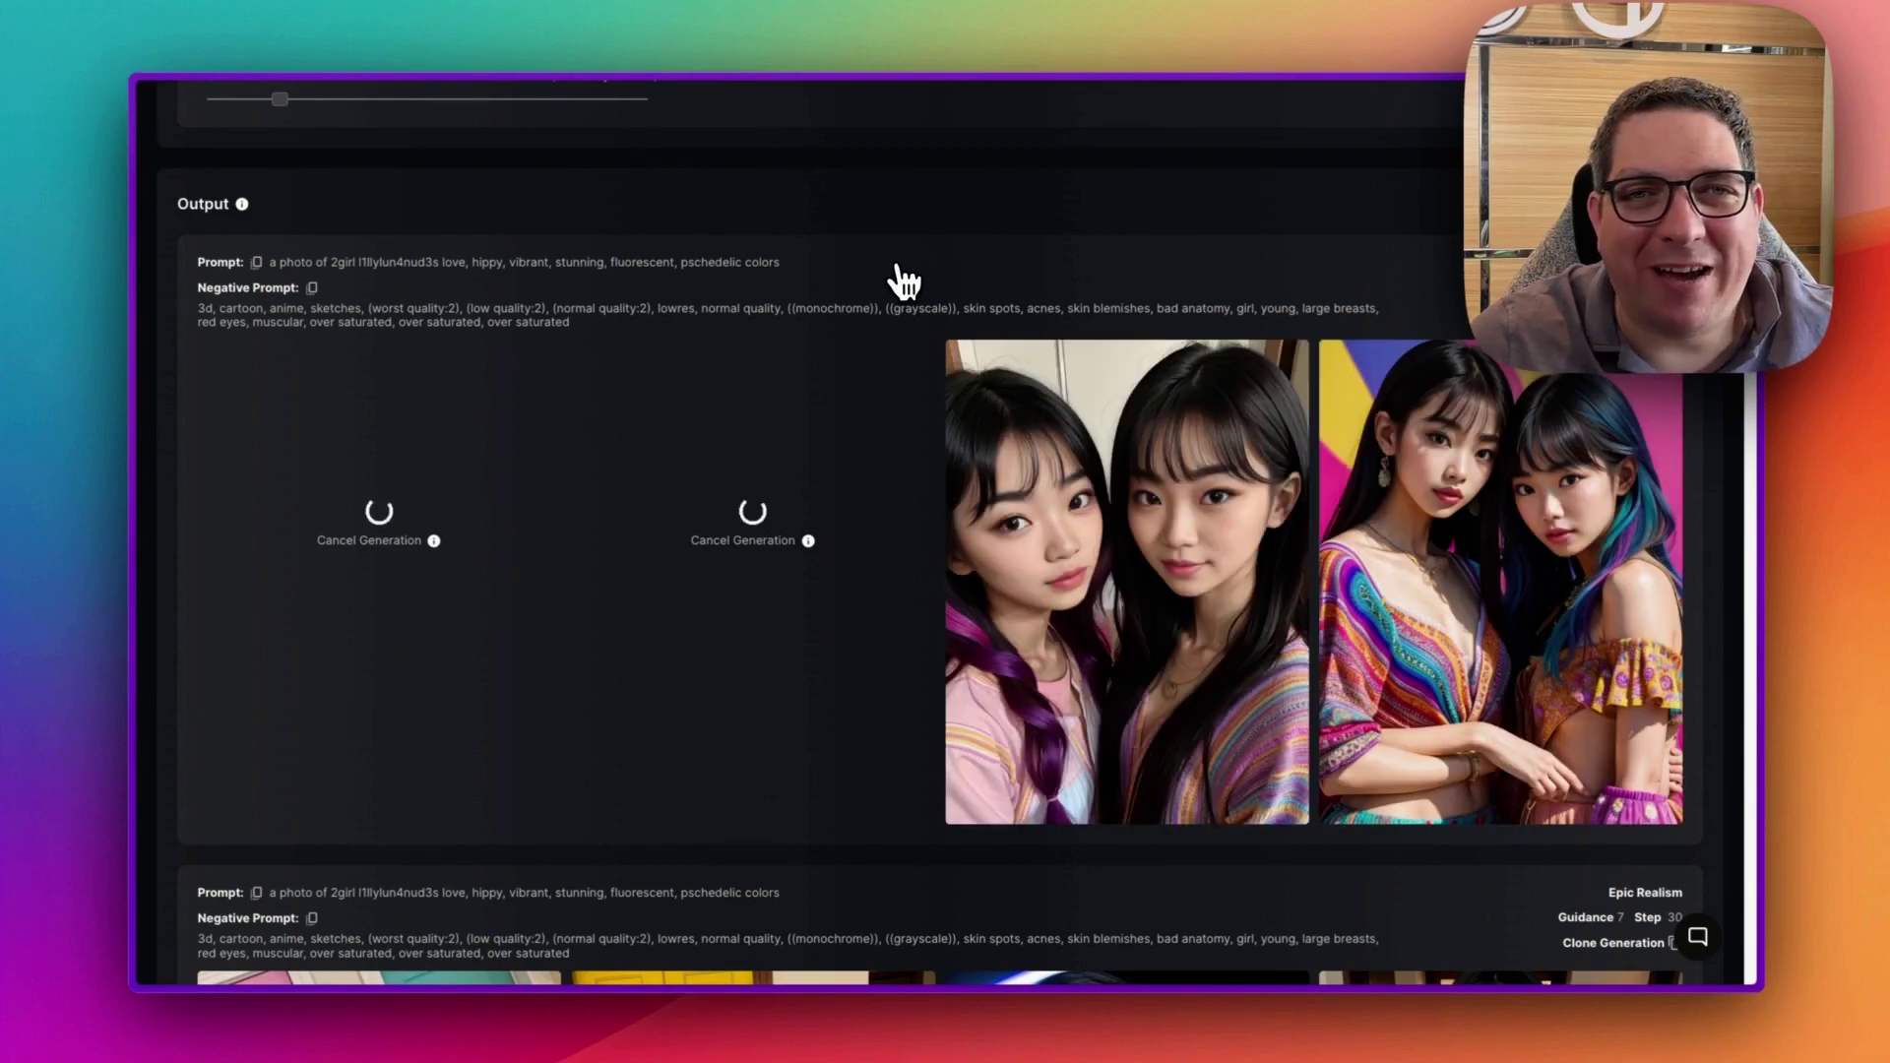
scroll(827, 325, up, 3)
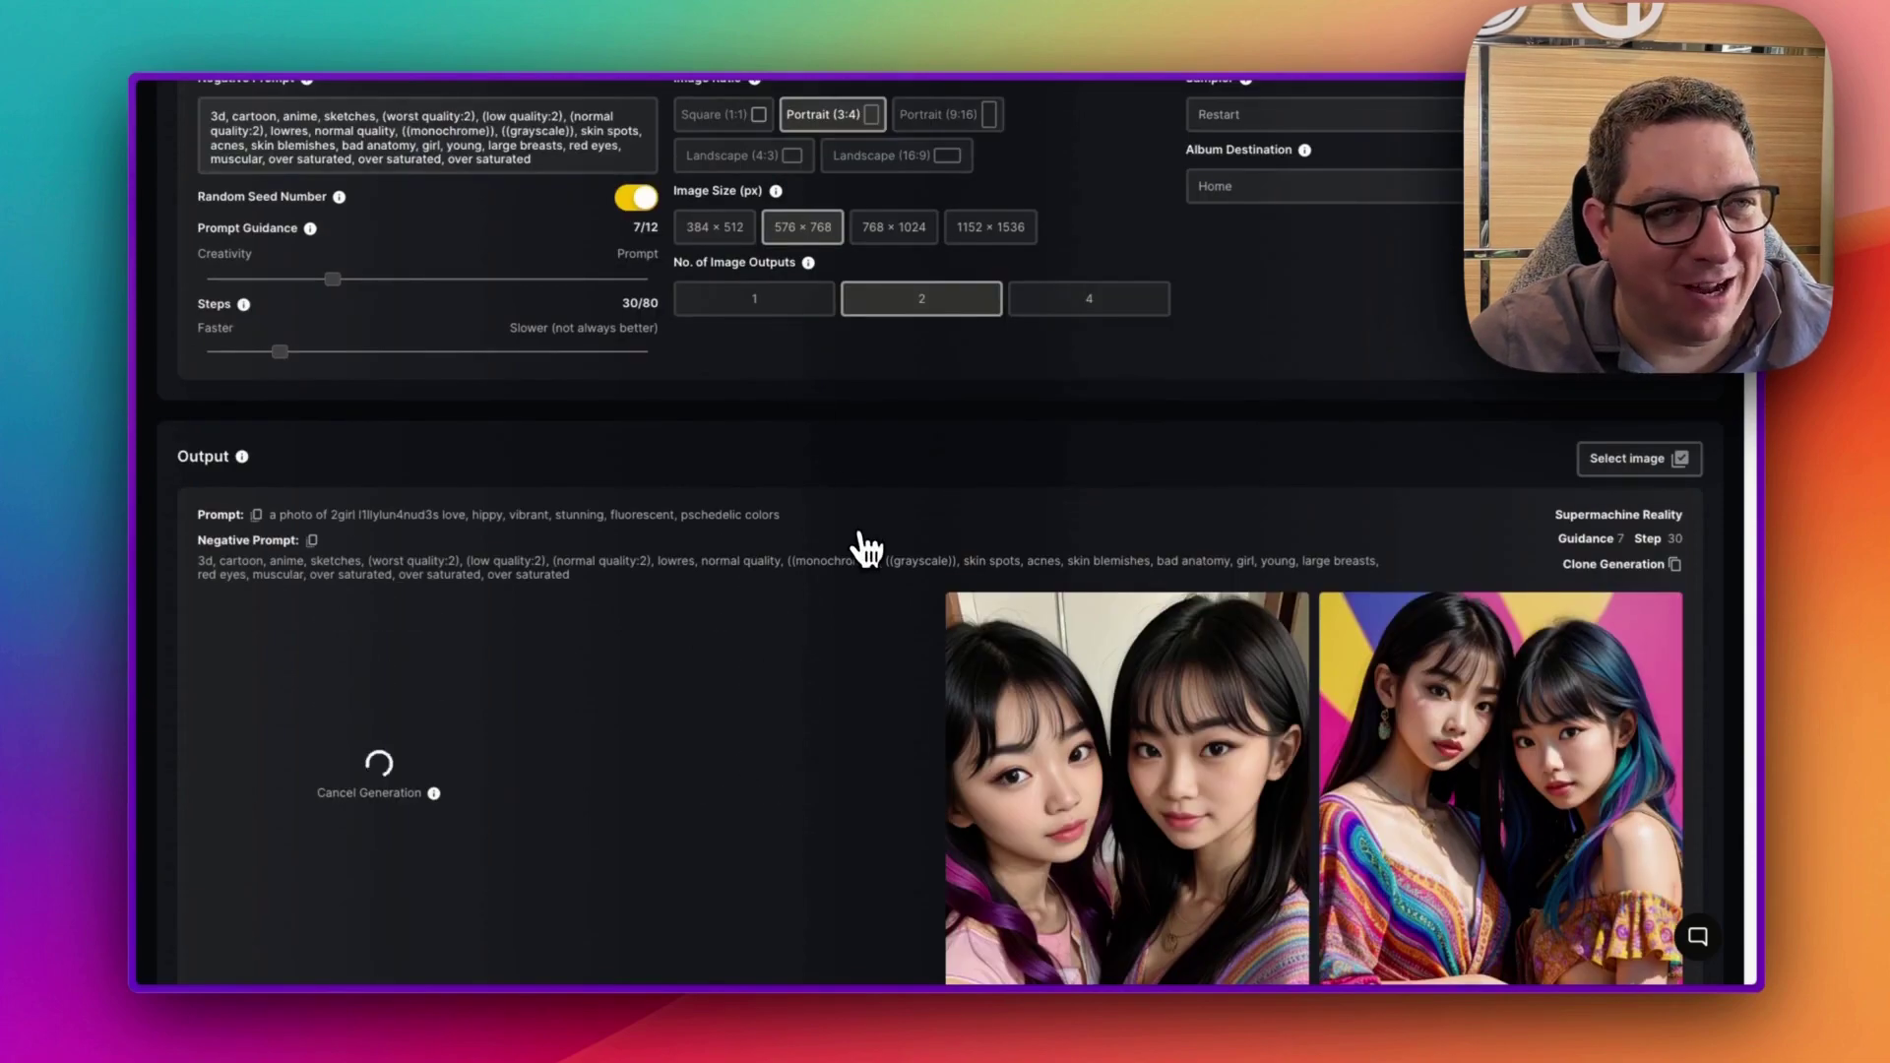
scroll(856, 542, down, 5)
scroll(835, 726, up, 3)
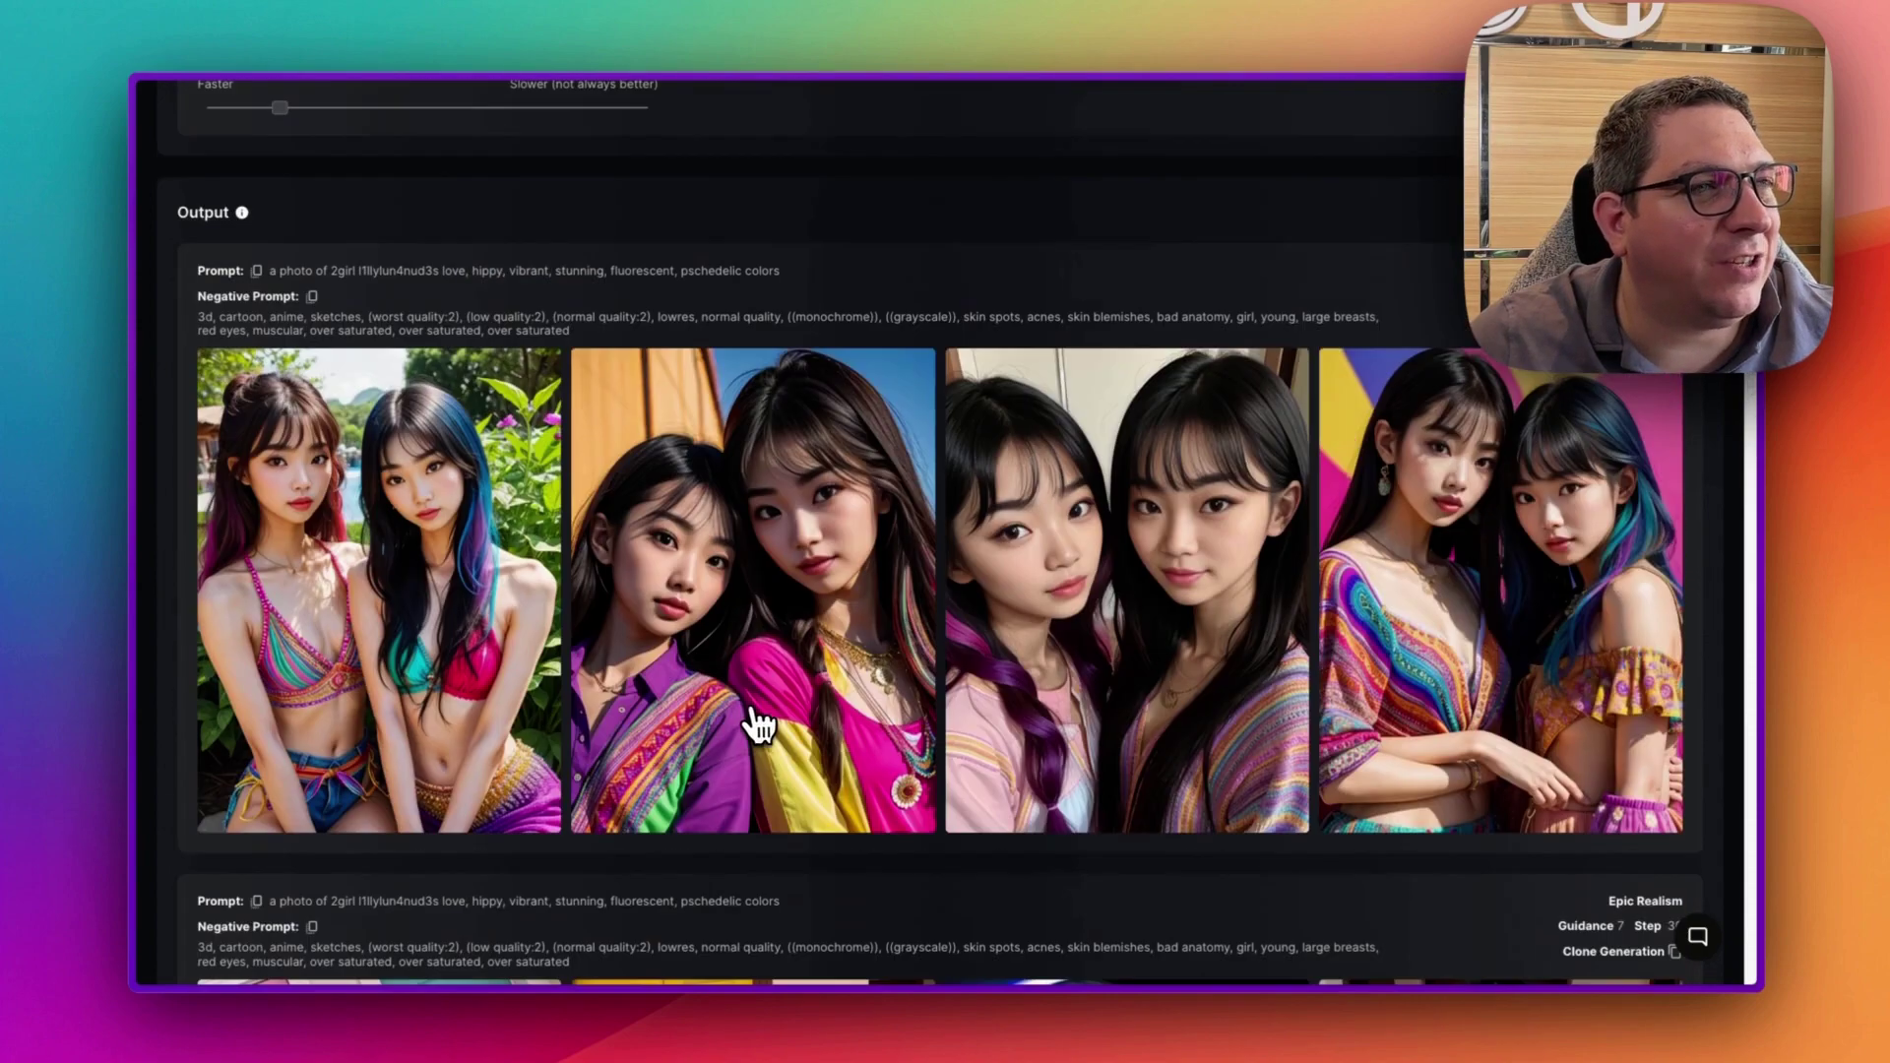
mouse_move(1285, 714)
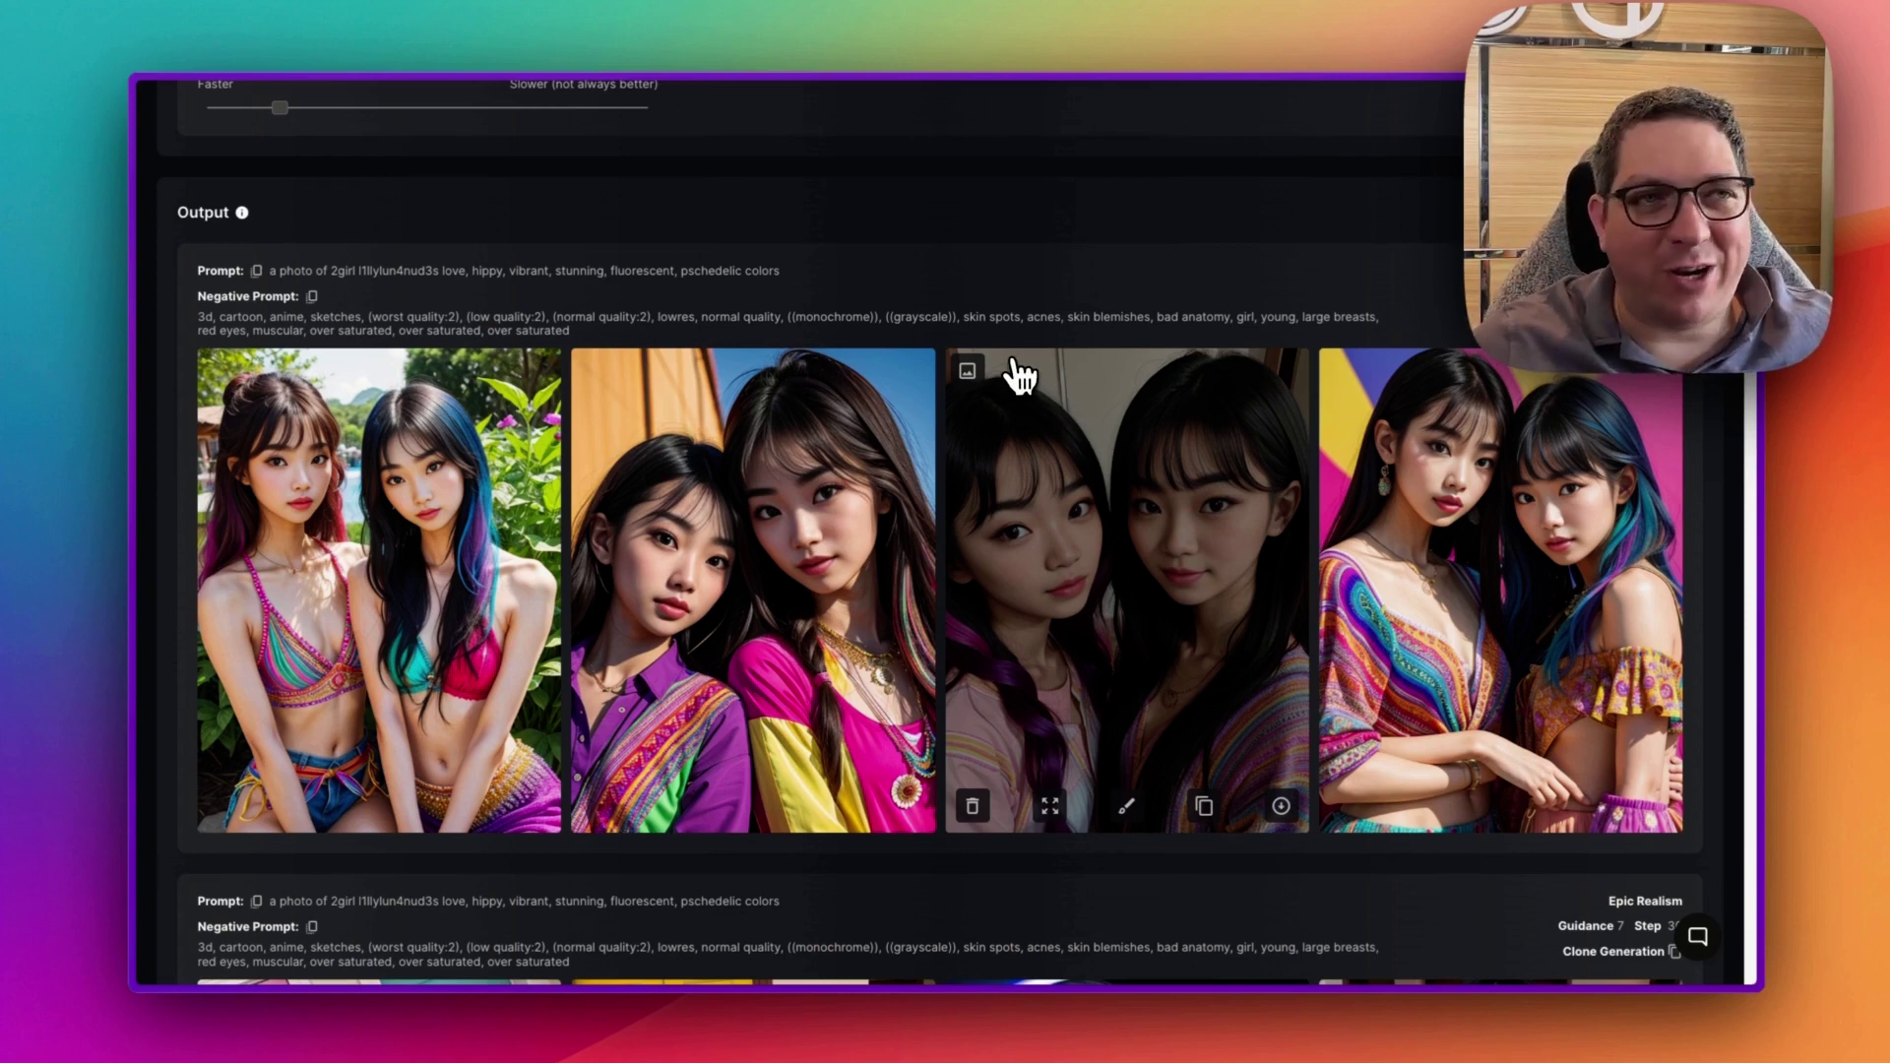
mouse_move(963, 559)
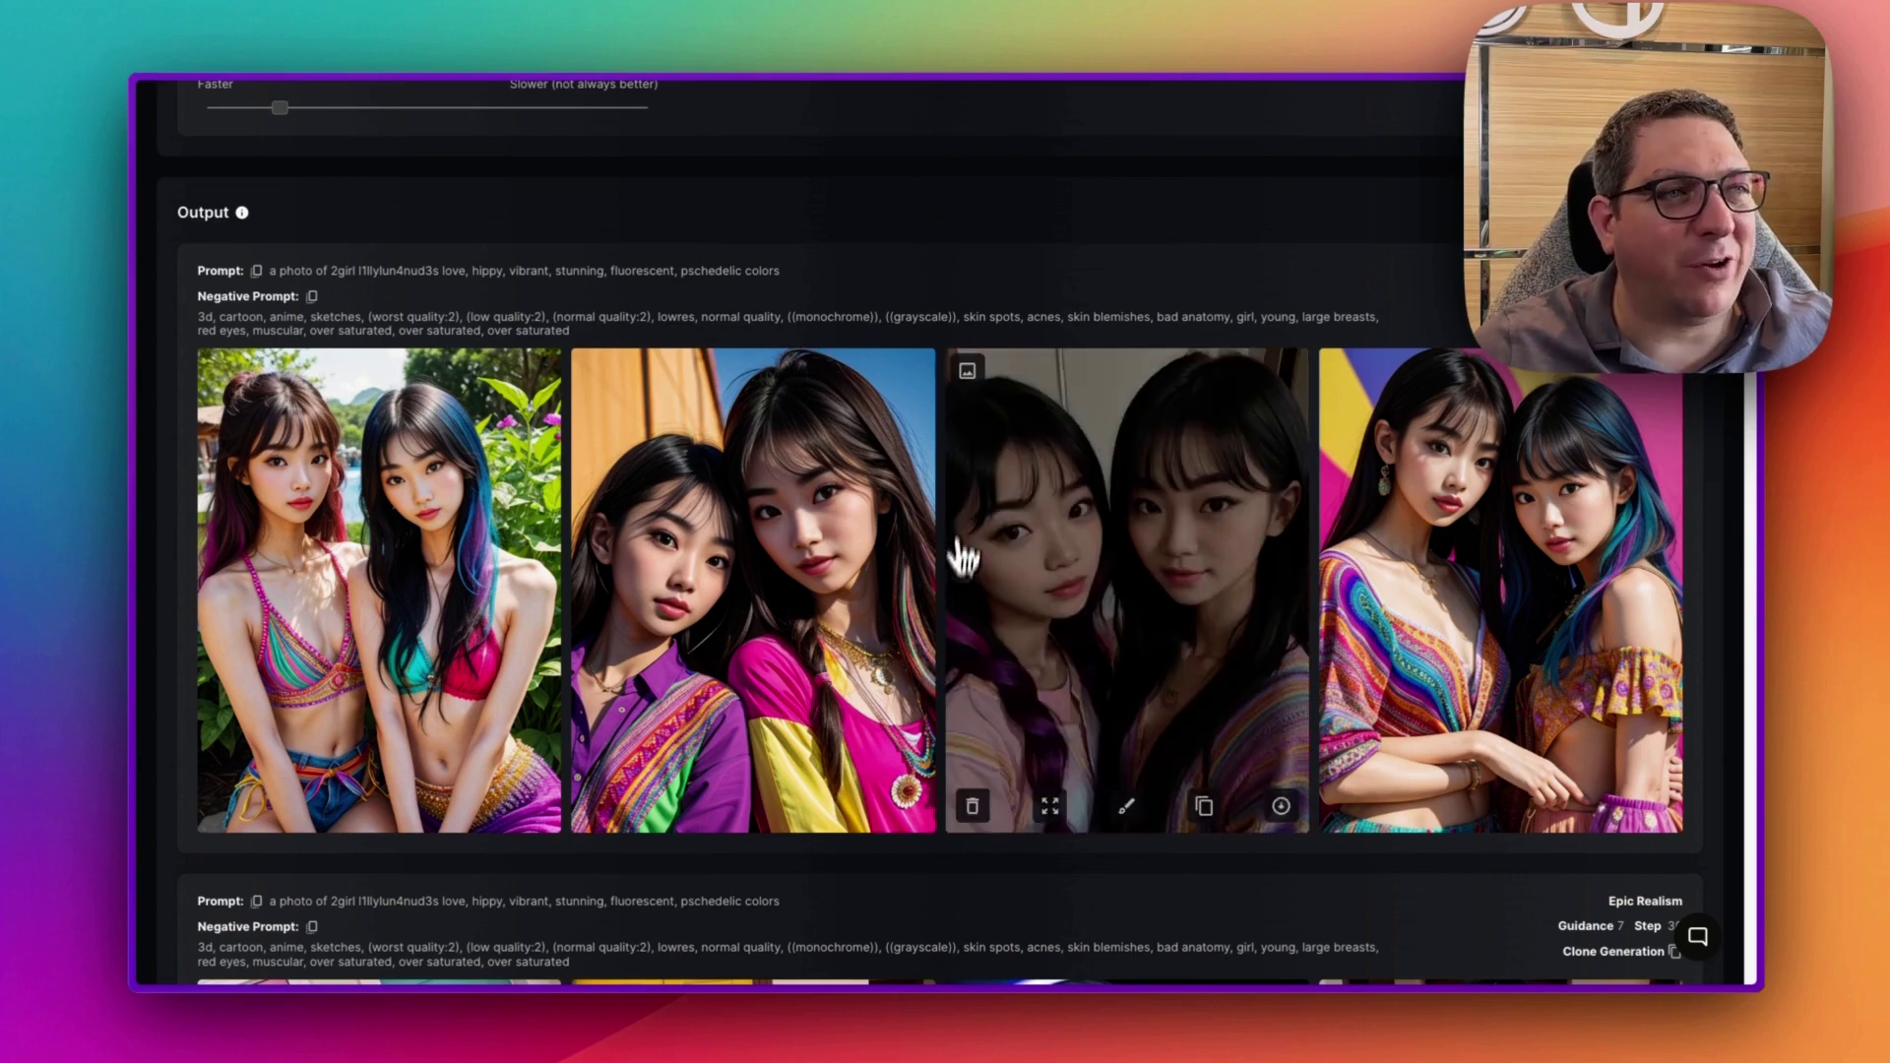
scroll(804, 404, up, 3)
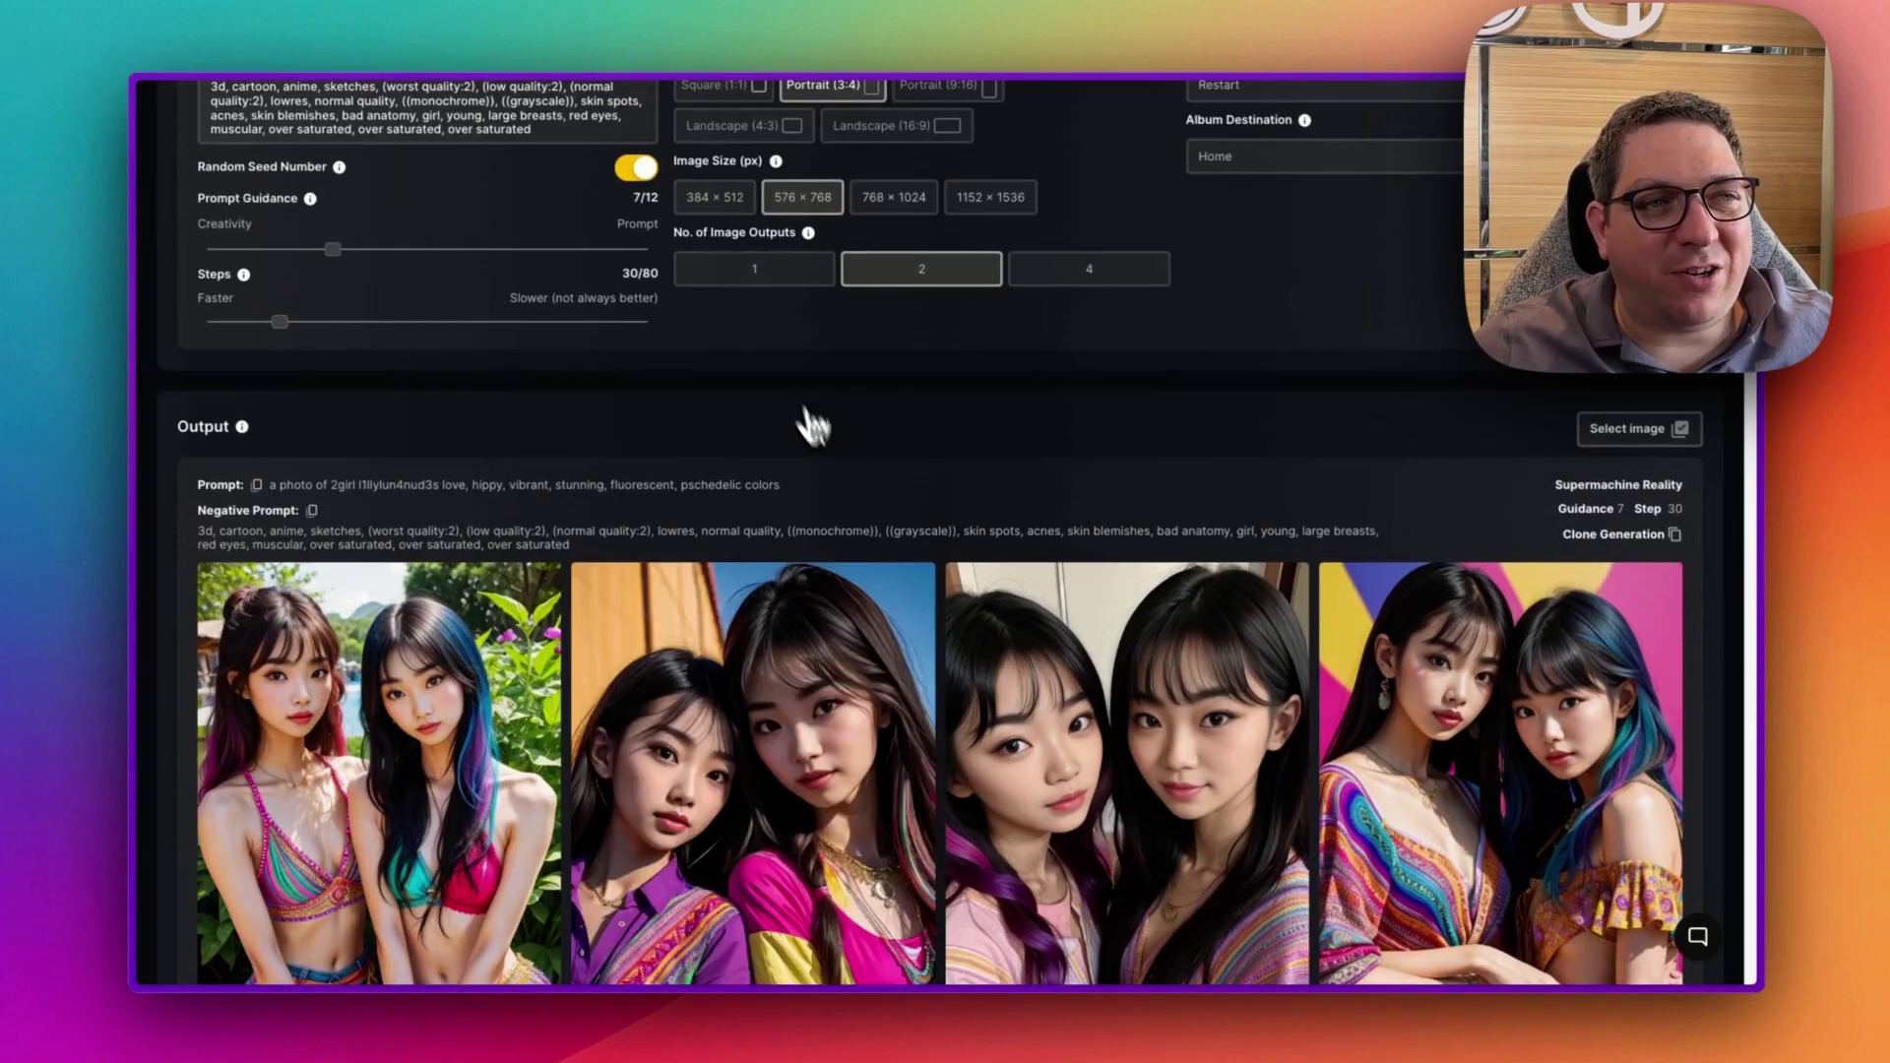
scroll(846, 532, down, 4)
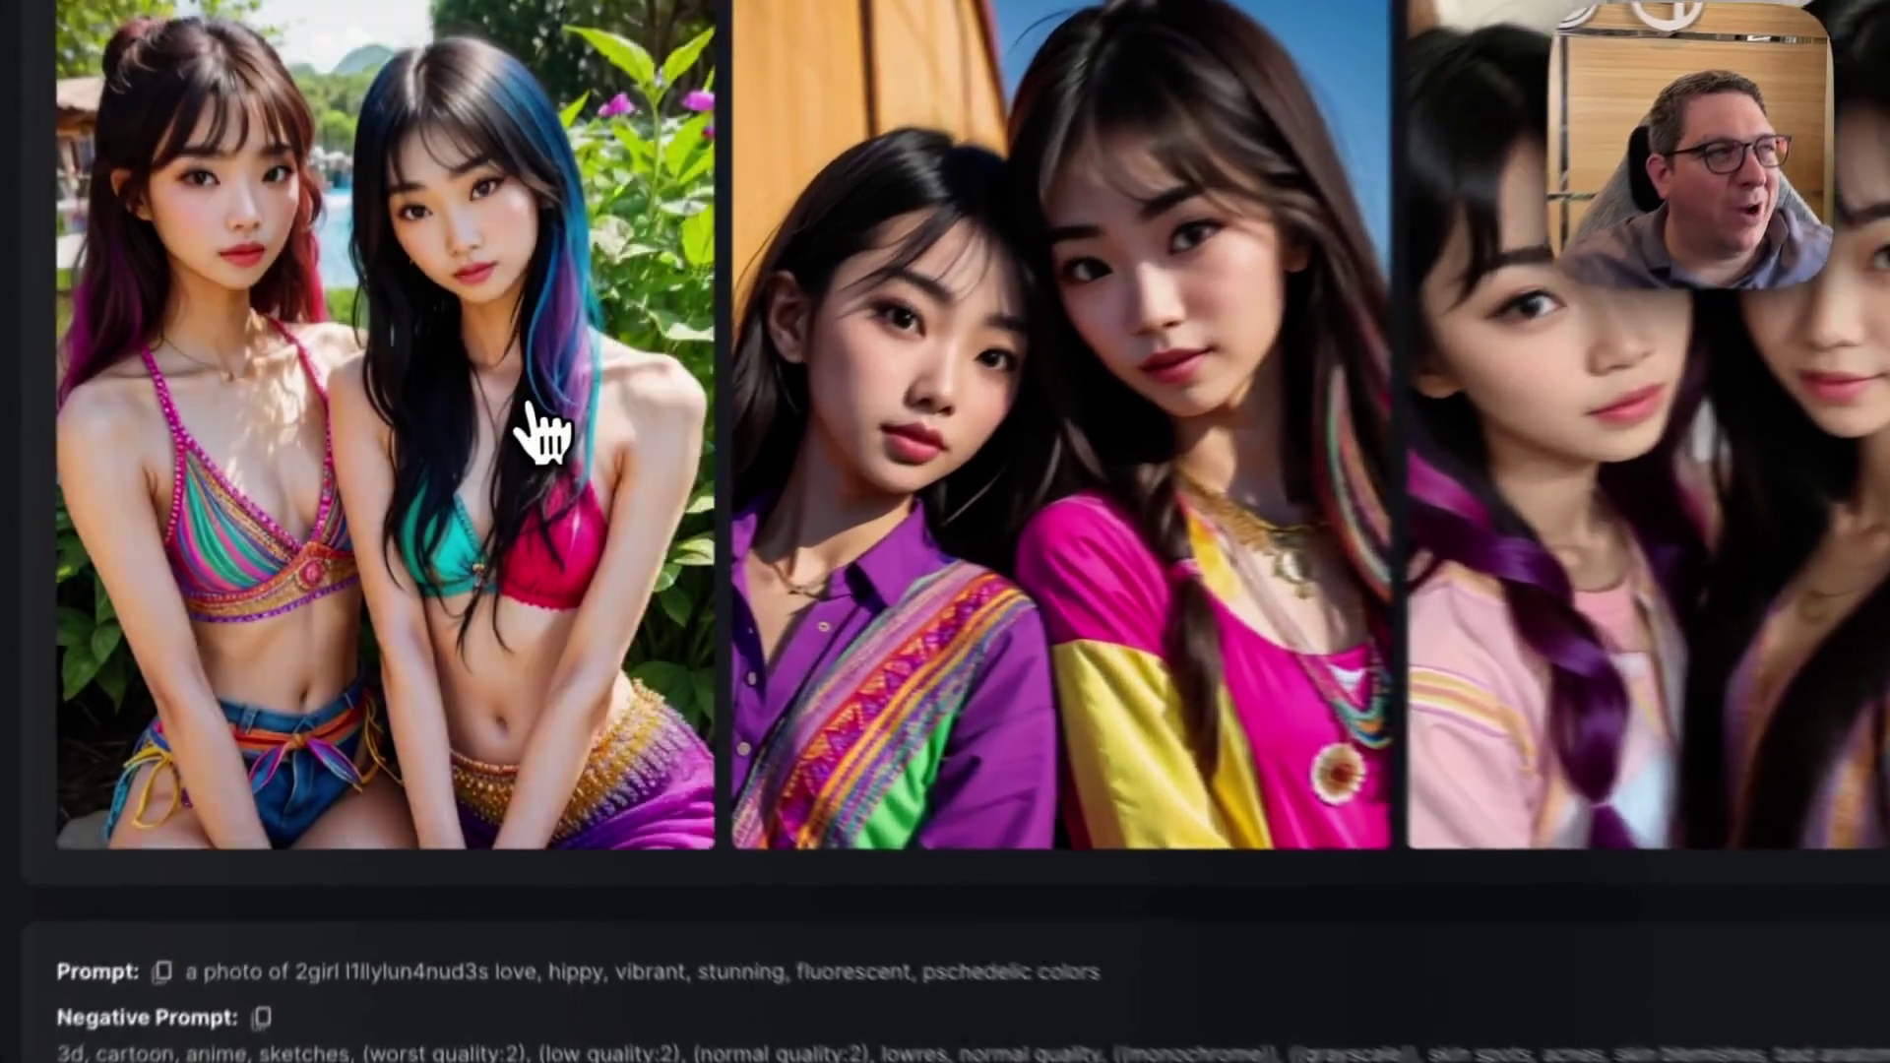
click(539, 433)
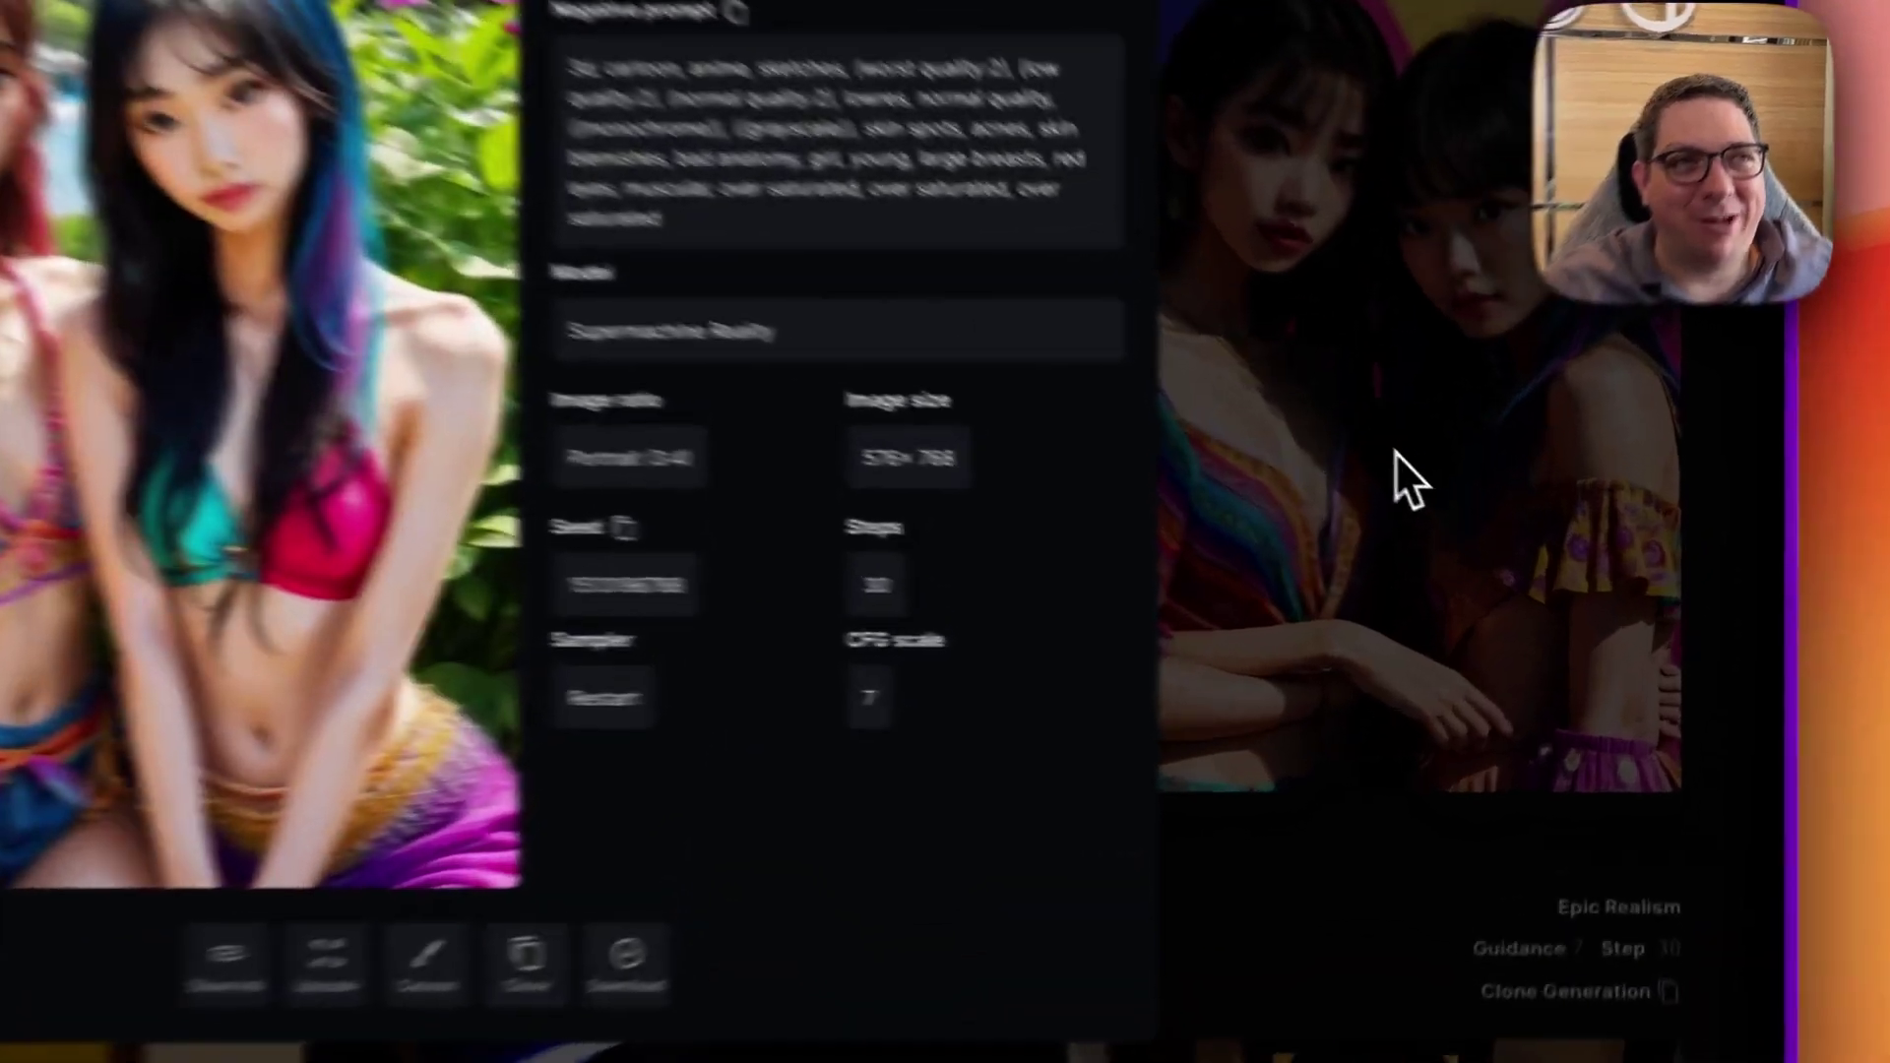
click(1526, 538)
Browse the Consistent Characters list and dismiss it without choosing a character.
scroll(1398, 473, up, 10)
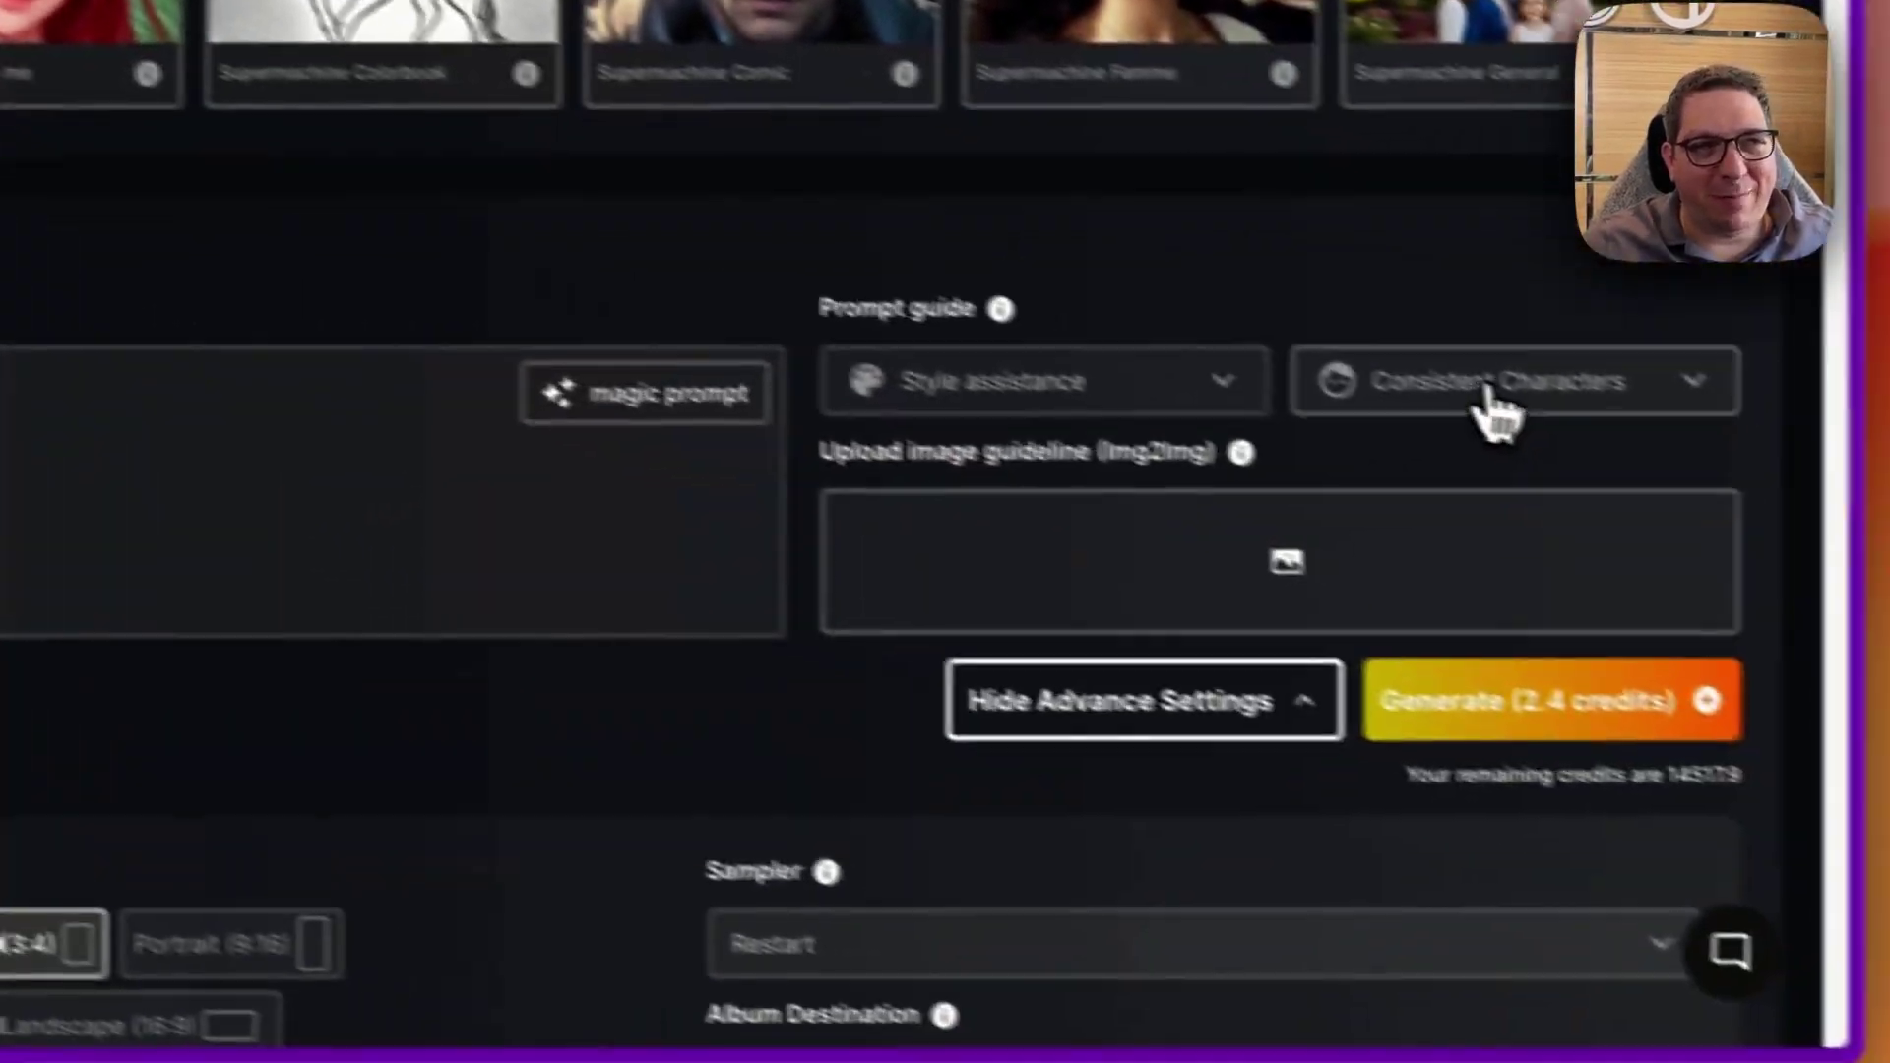
click(1447, 640)
scroll(1383, 620, down, 6)
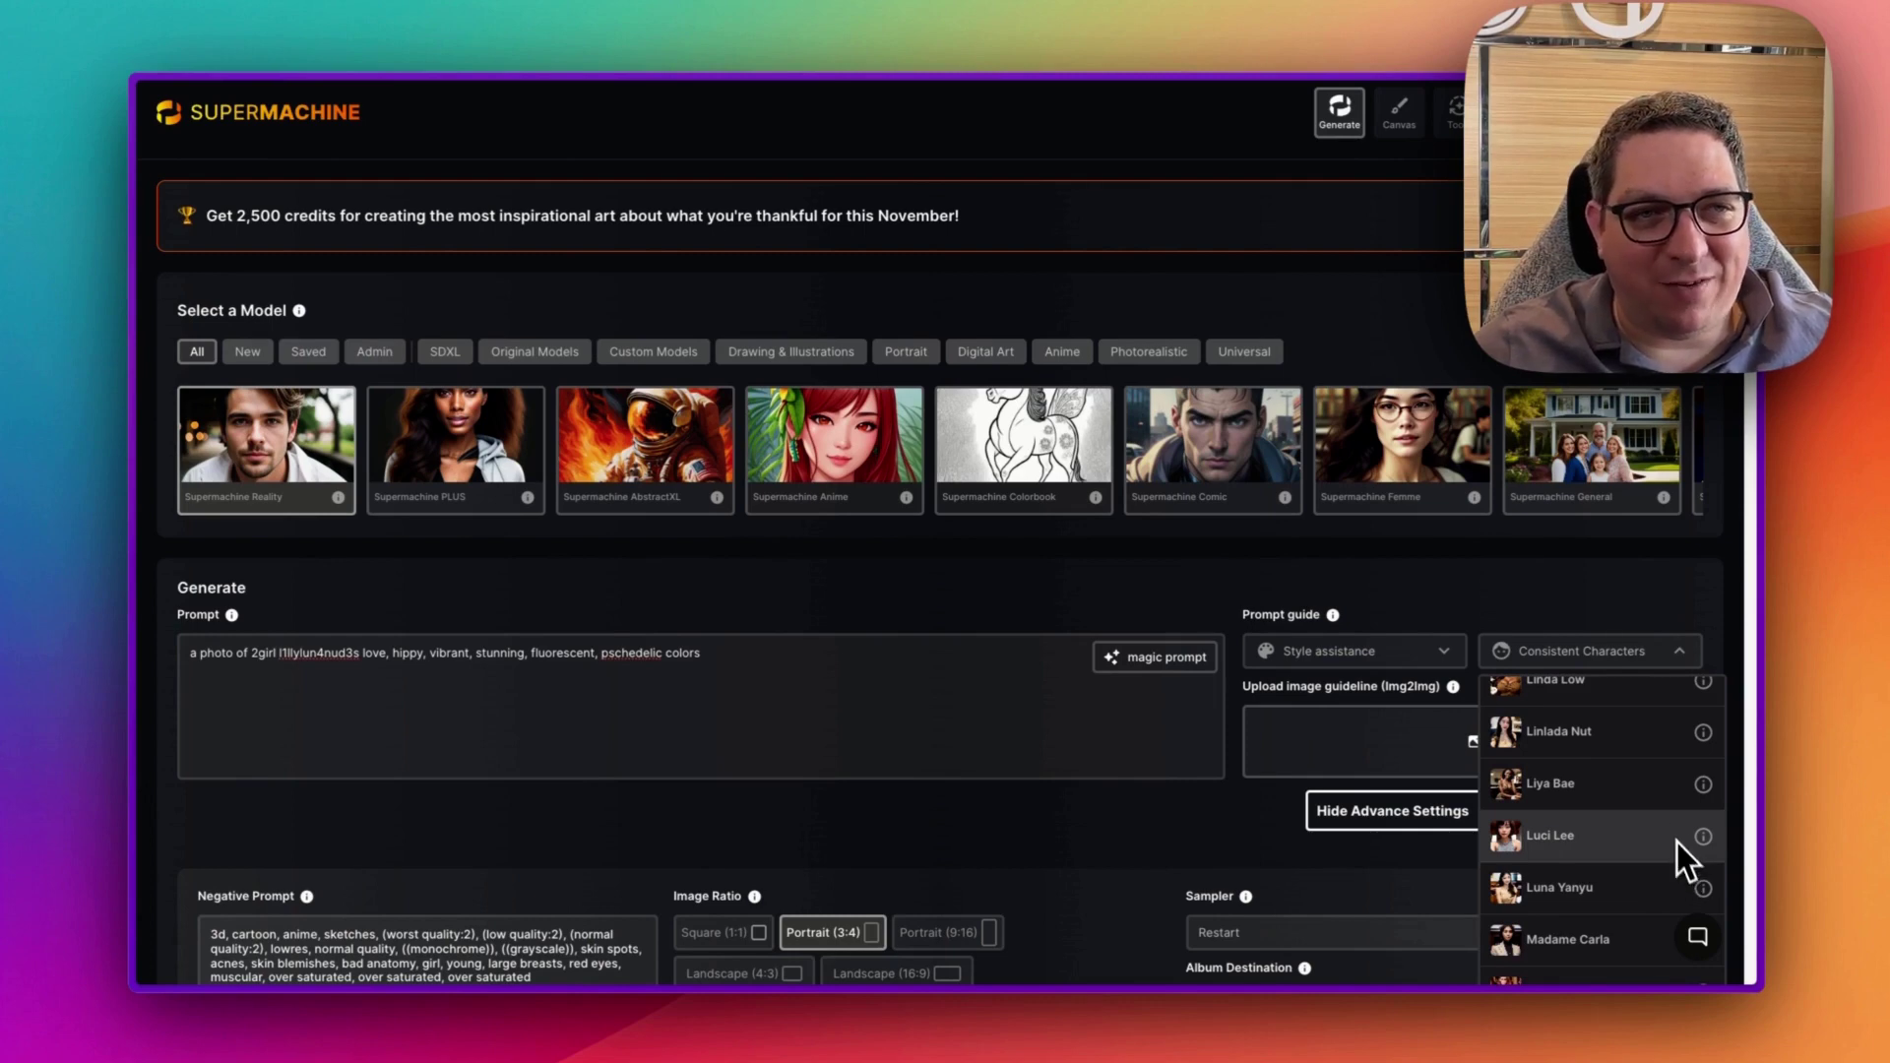
scroll(1676, 842, down, 5)
scroll(1671, 823, up, 4)
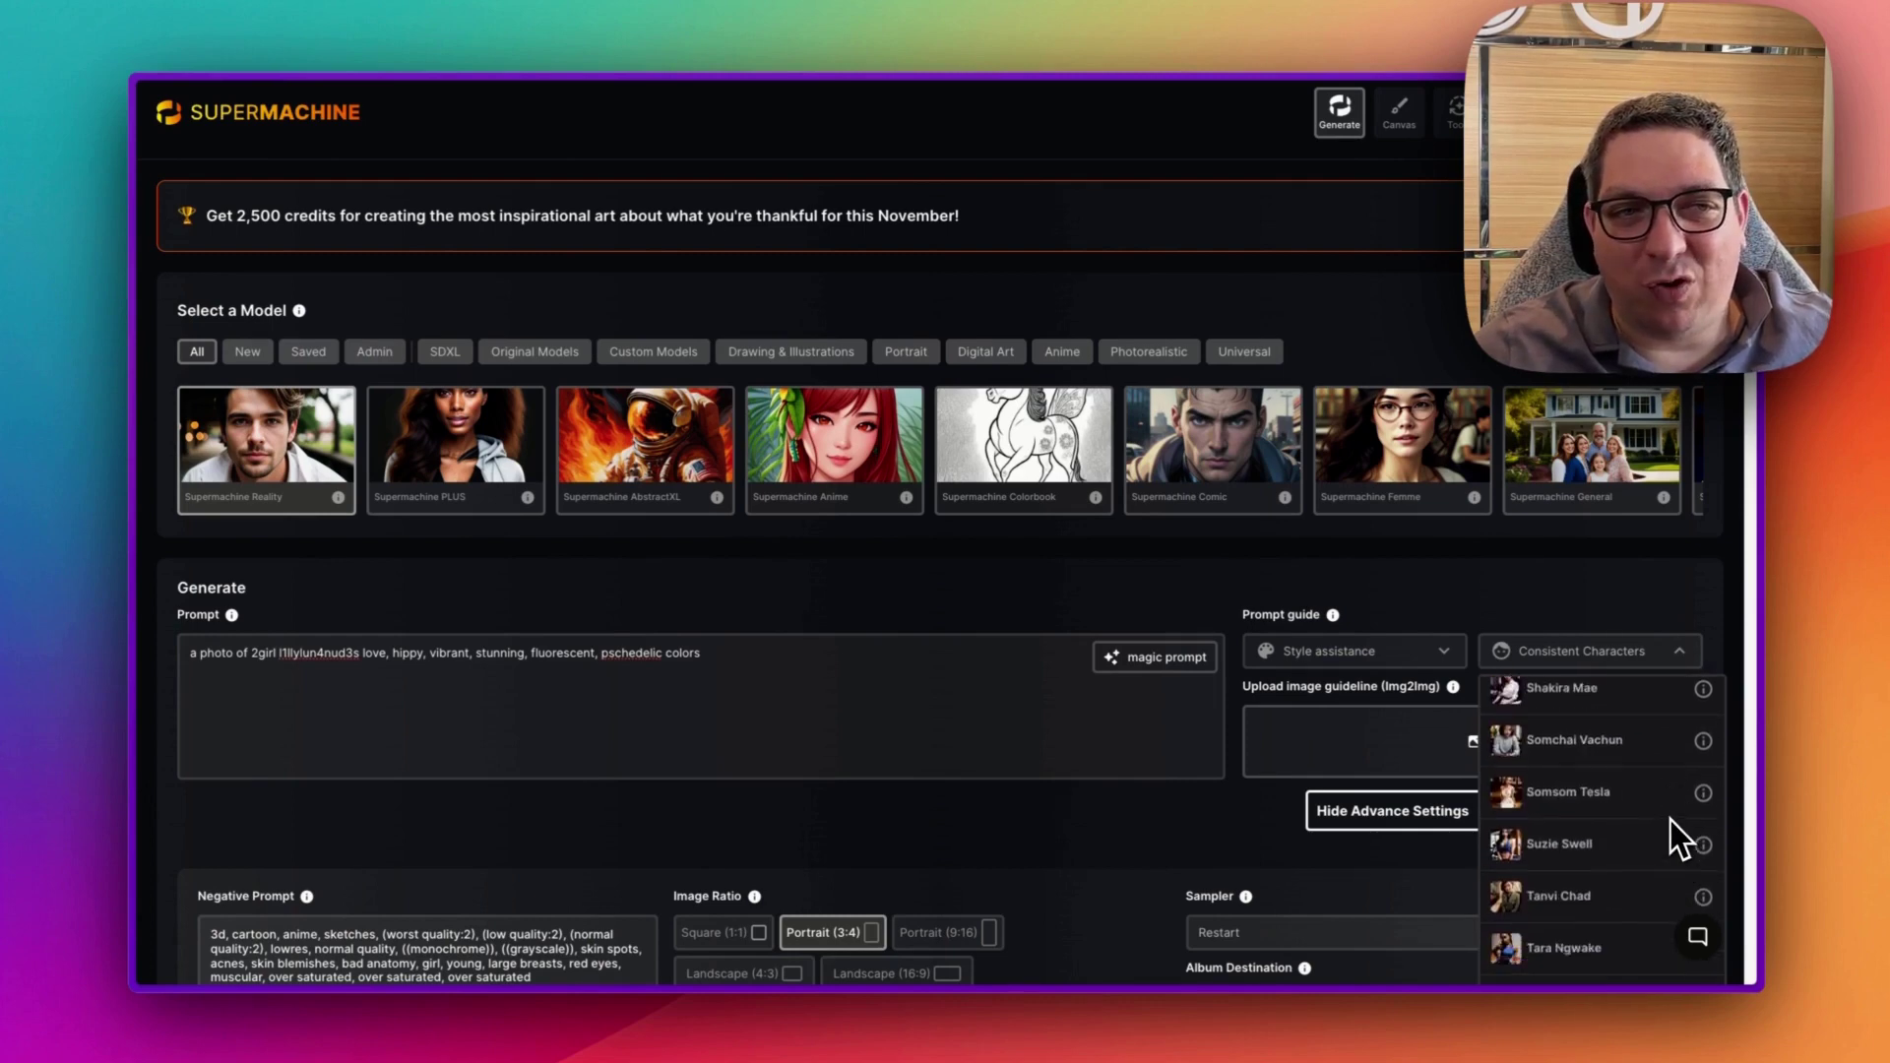
scroll(1670, 819, up, 6)
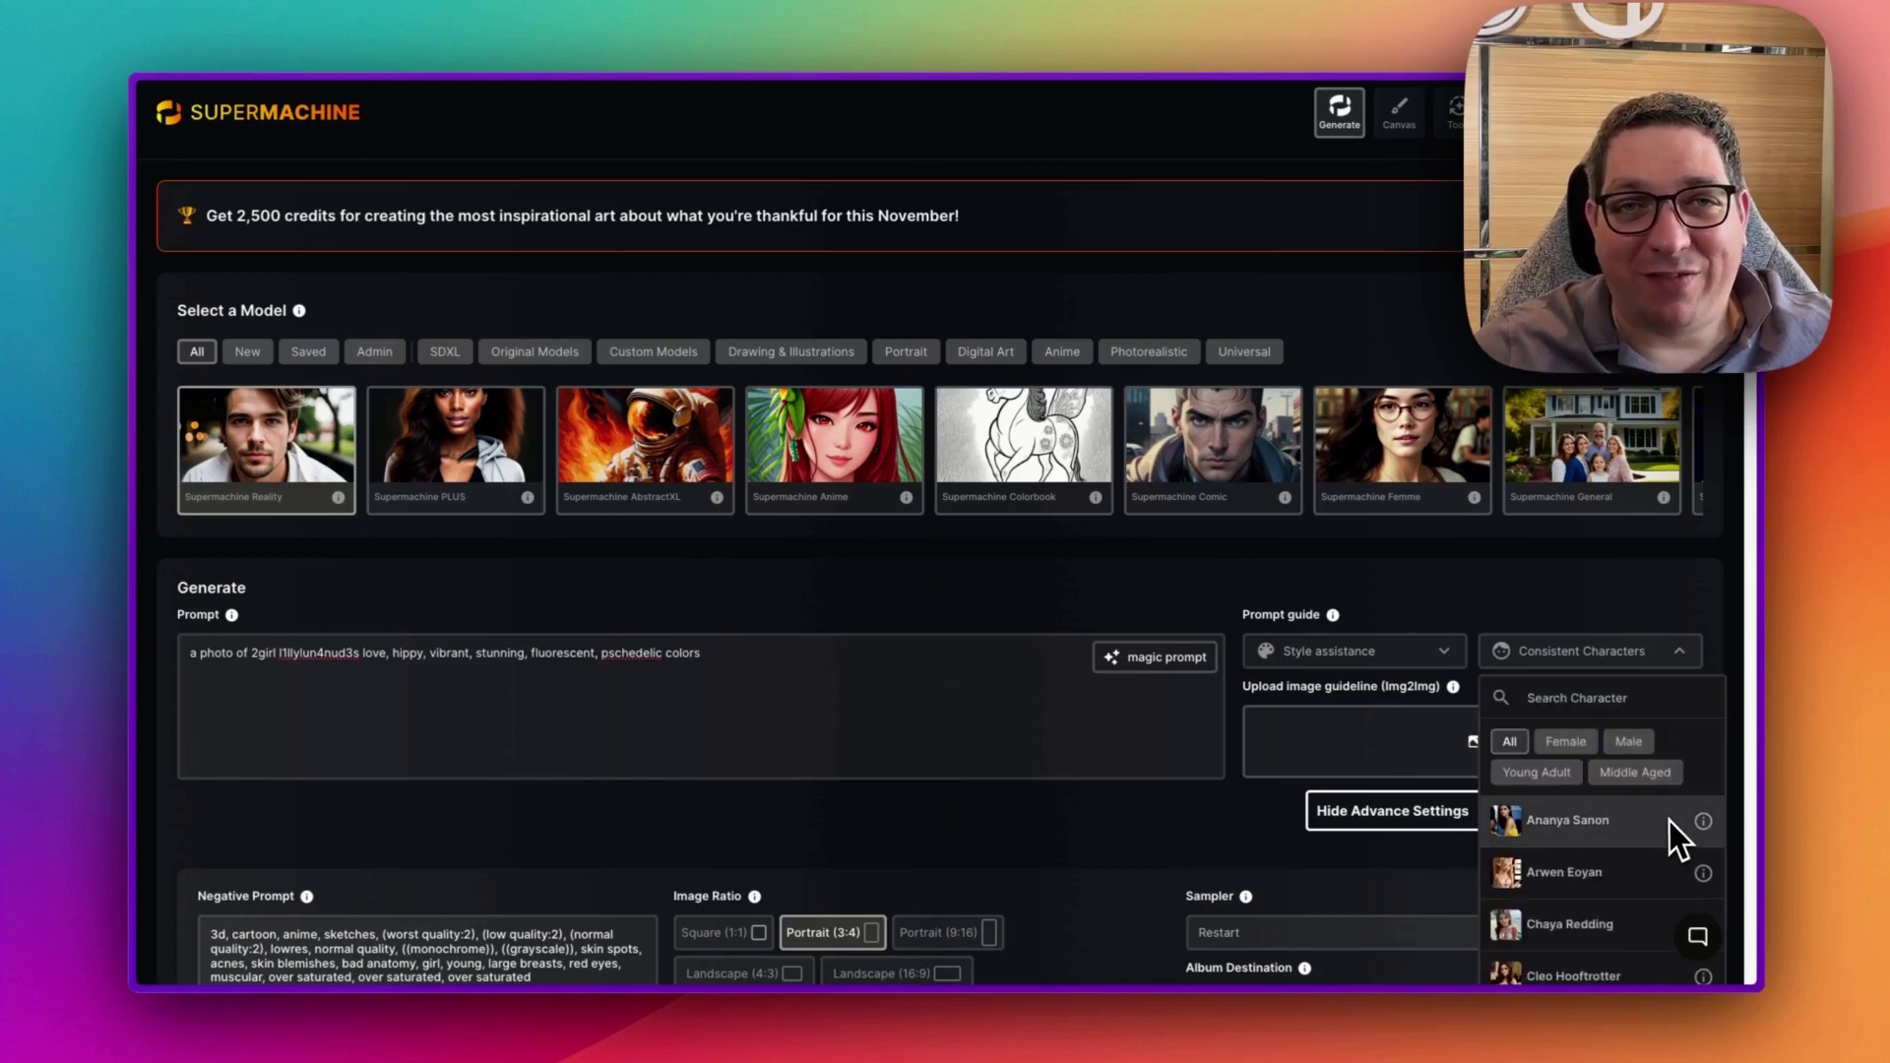
click(1523, 581)
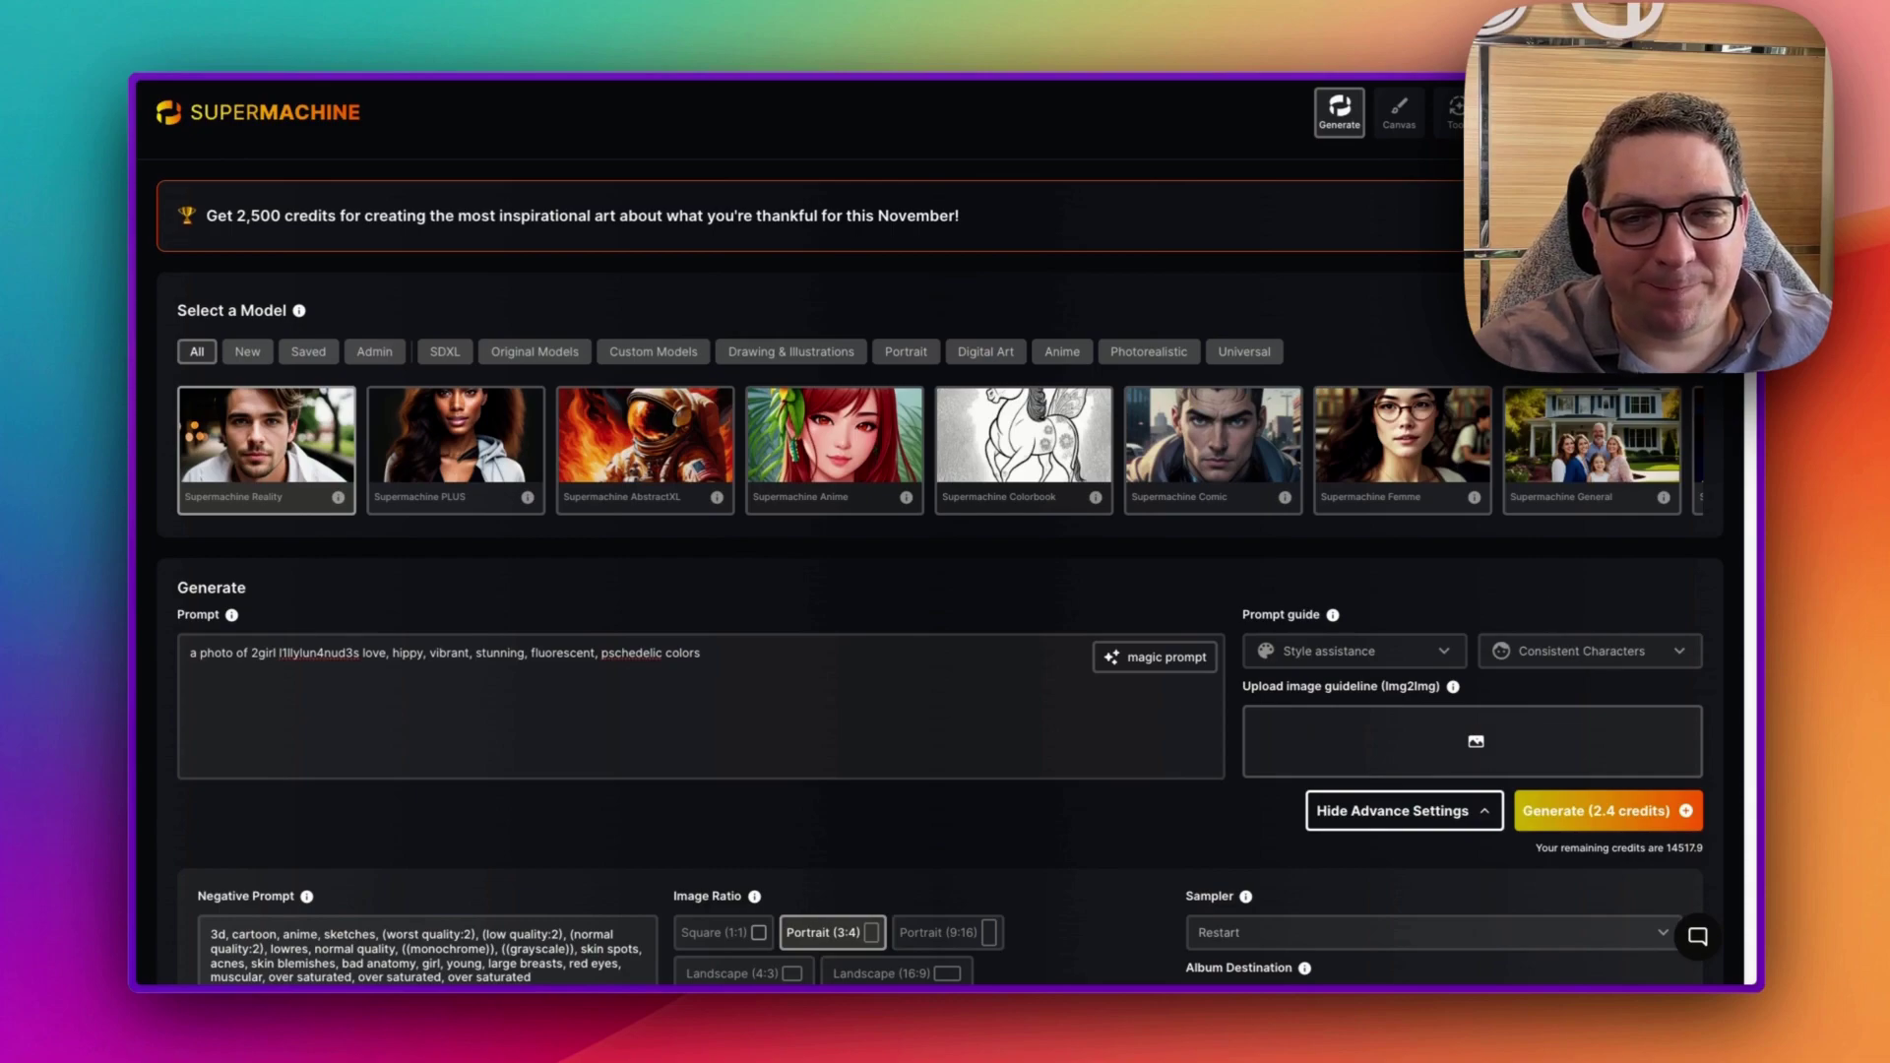